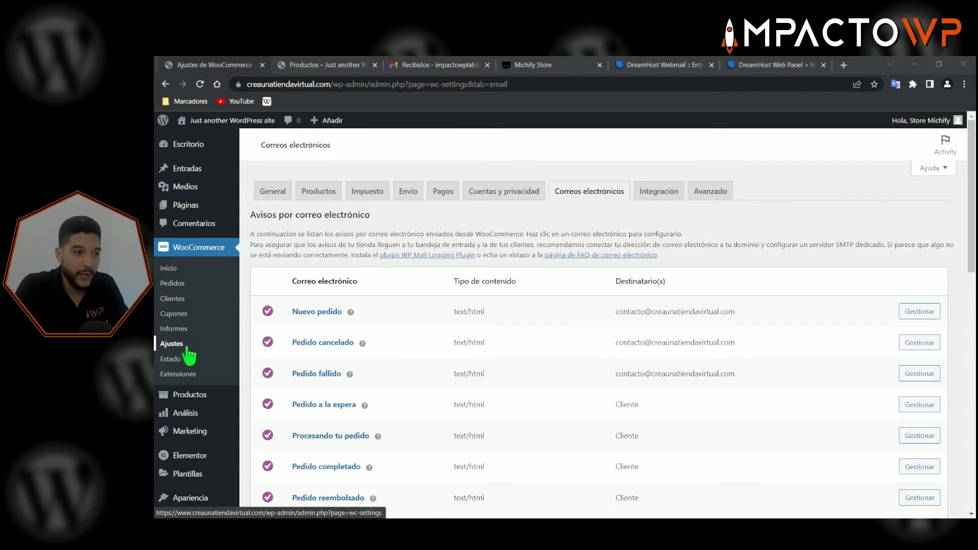
- Review the email list's Correo electrónico and Destinatario(s) columns and the SMTP server advice
left_click(593, 211)
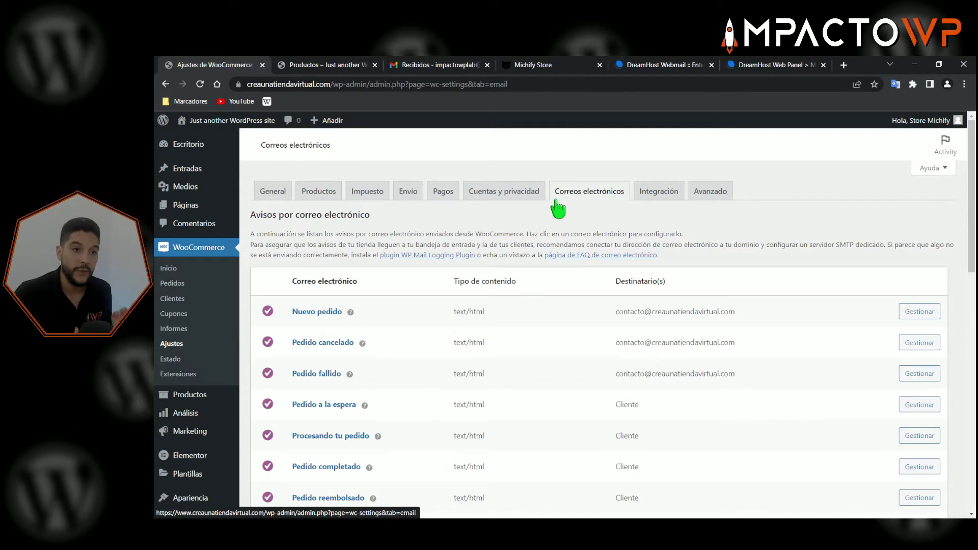
scroll(576, 270, "down", 1)
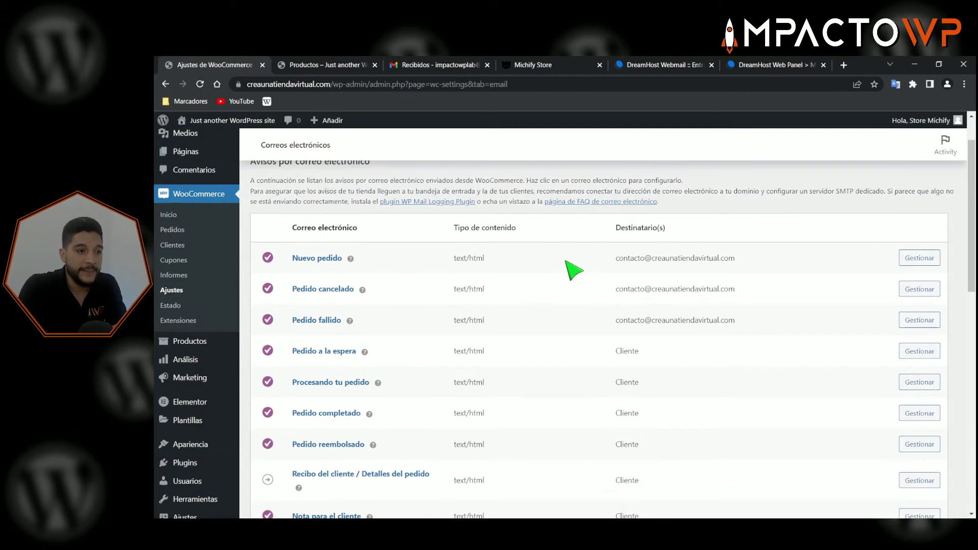
scroll(655, 372, "up", 1)
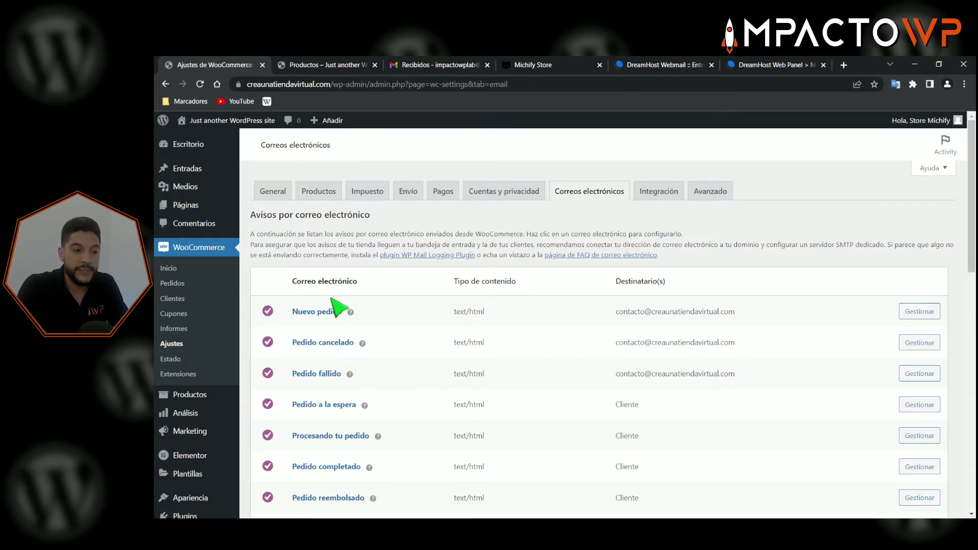
left_click_drag(319, 281, 338, 280)
left_click_drag(620, 282, 652, 281)
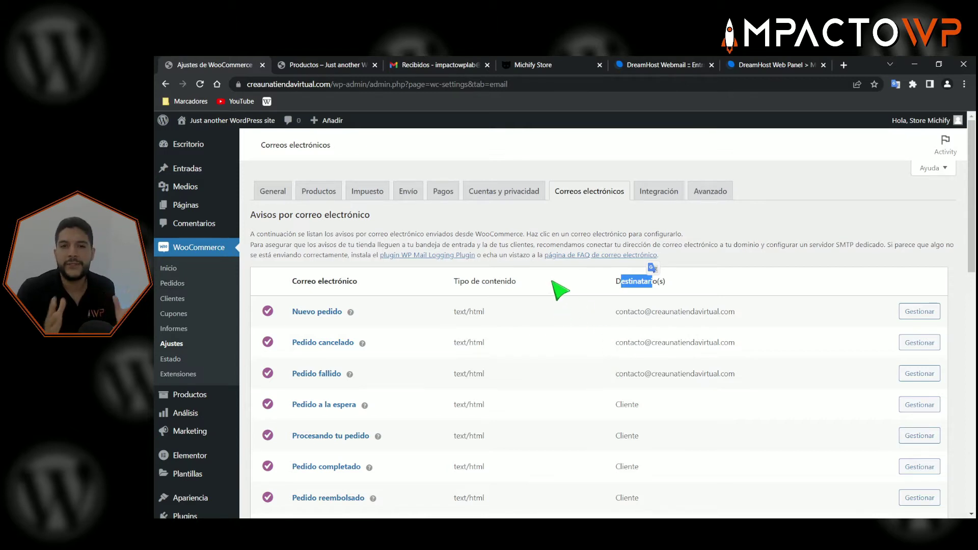
left_click(260, 240)
left_click_drag(261, 241, 759, 237)
left_click(761, 237)
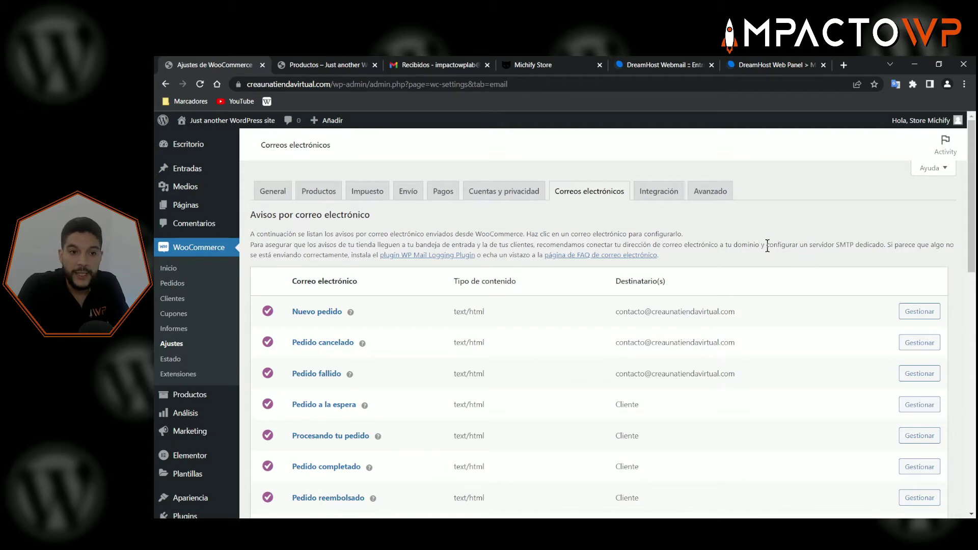
left_click_drag(766, 245, 884, 243)
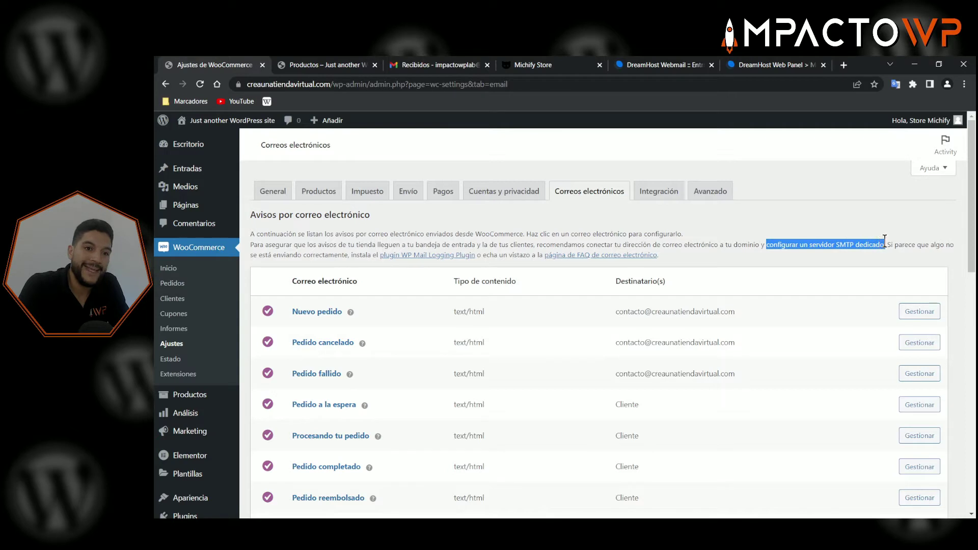
left_click(846, 236)
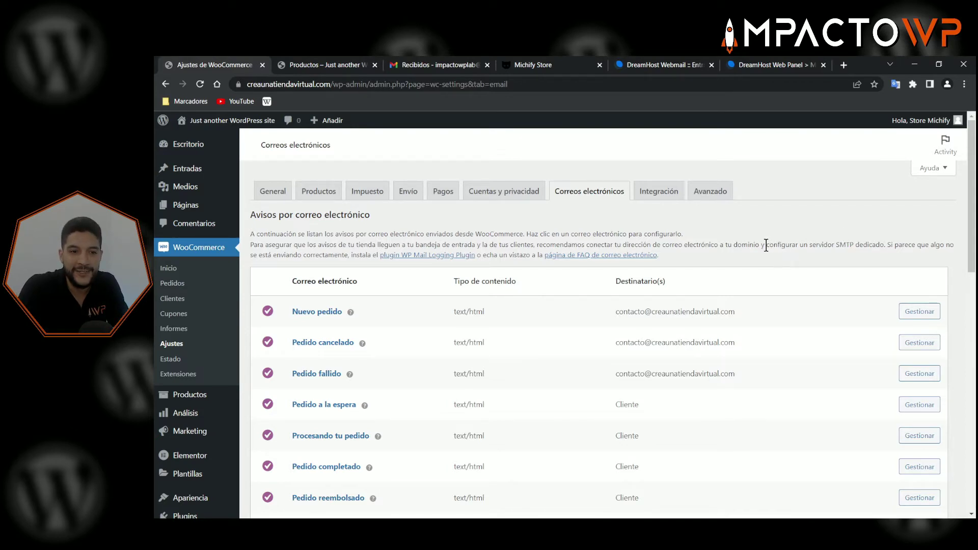
left_click_drag(766, 245, 854, 249)
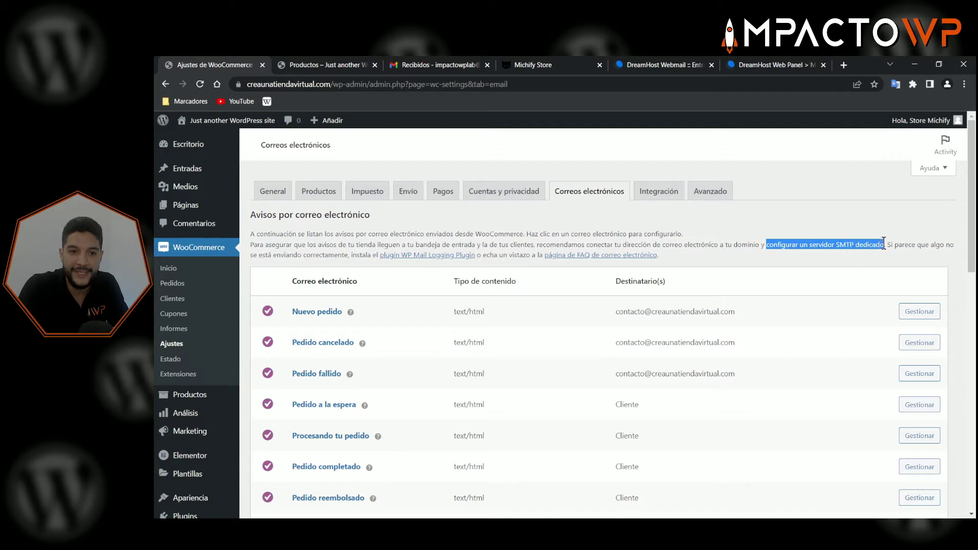
left_click(843, 235)
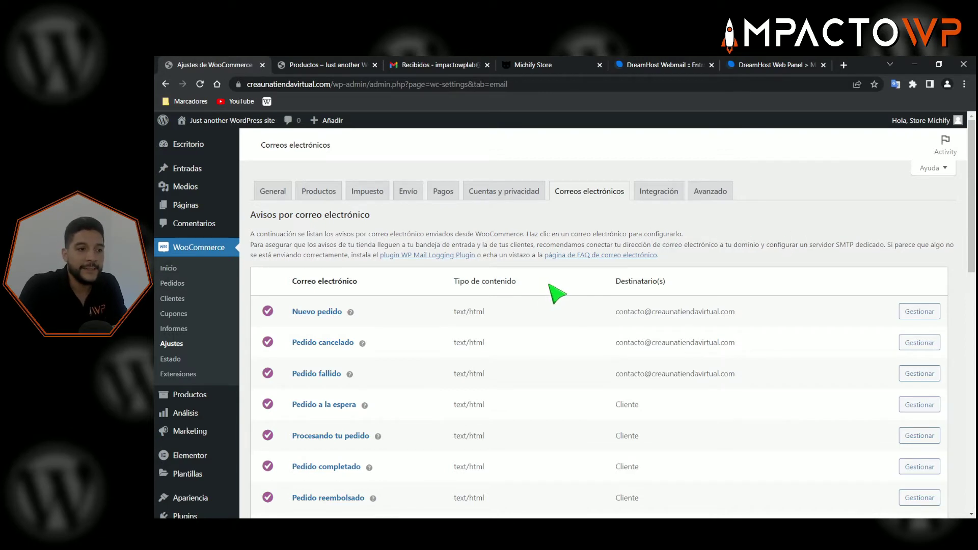
- Point out the Nuevo pedido email's recipient address in the Destinatario(s) column
scroll(436, 273, "down", 1)
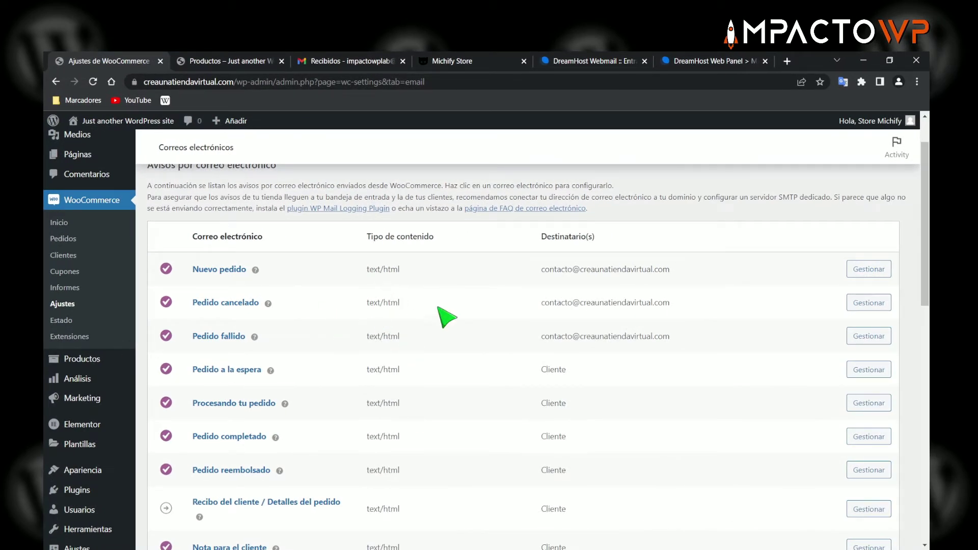
scroll(445, 306, "down", 1)
scroll(453, 315, "up", 1)
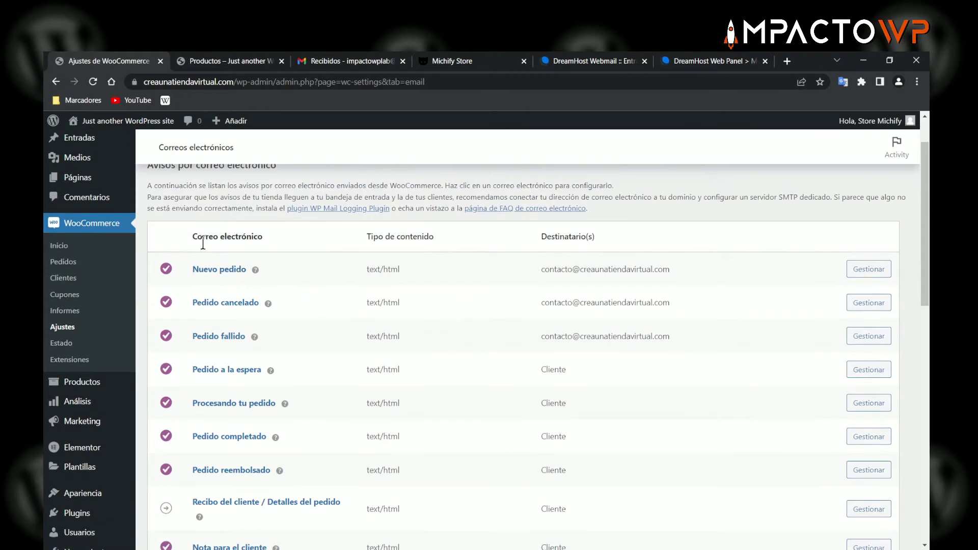
left_click_drag(193, 236, 262, 238)
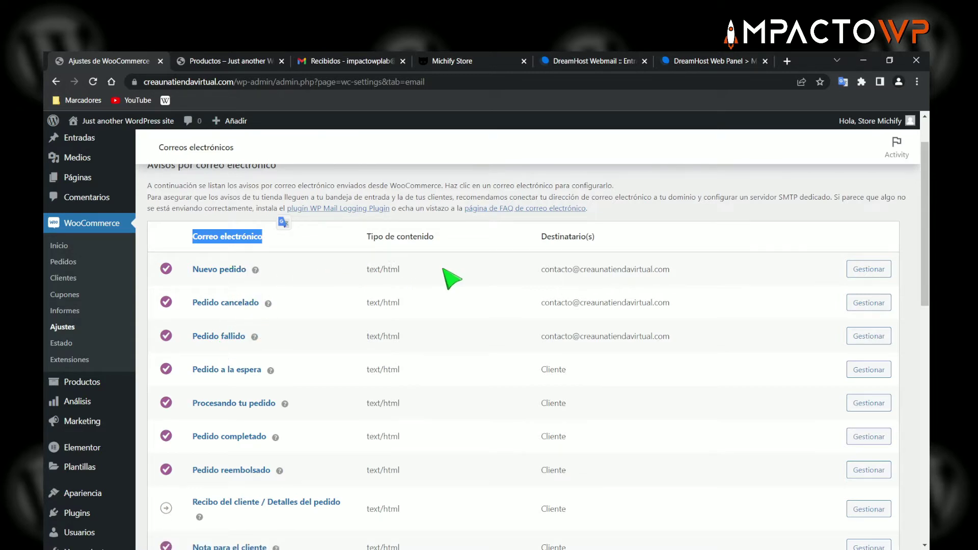
left_click_drag(541, 235, 595, 238)
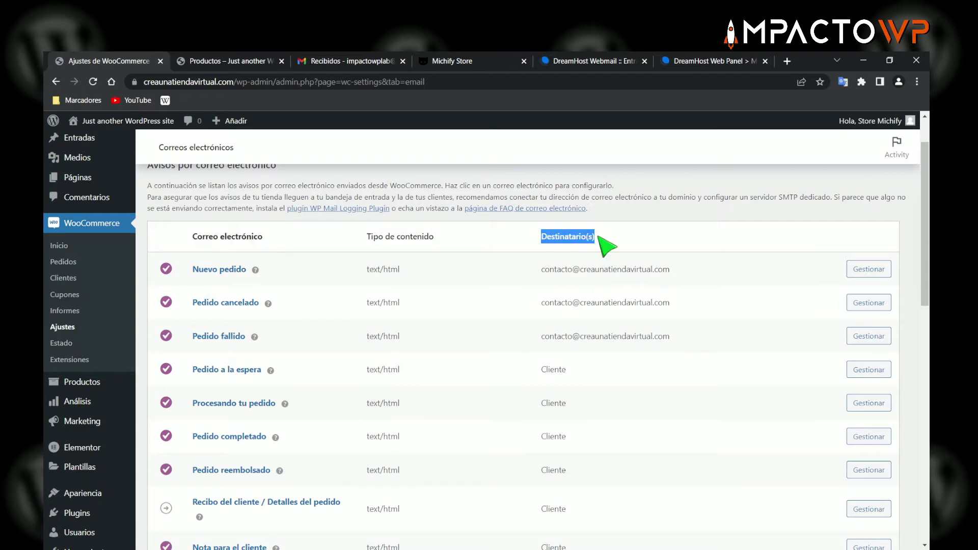
left_click(547, 270)
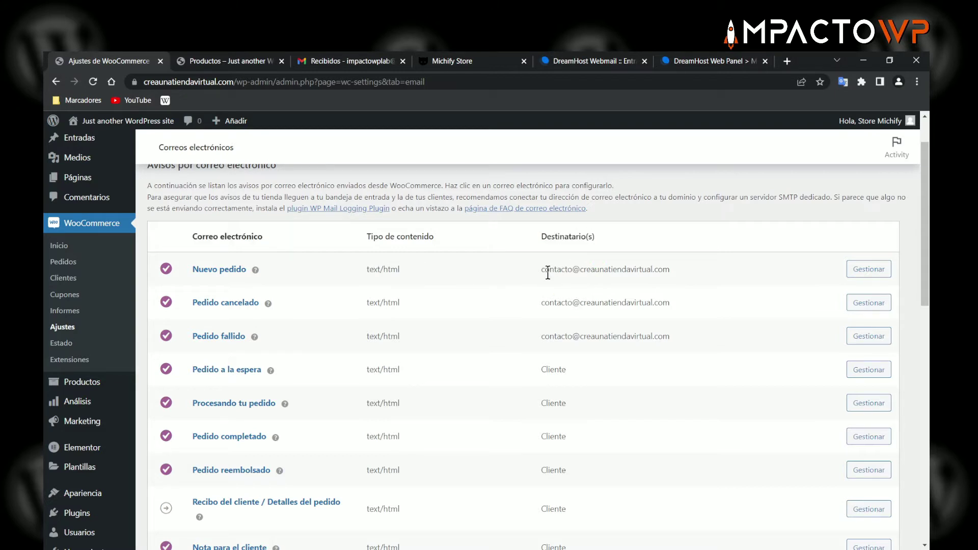
left_click_drag(540, 270, 670, 271)
left_click(650, 240)
left_click_drag(545, 269, 640, 266)
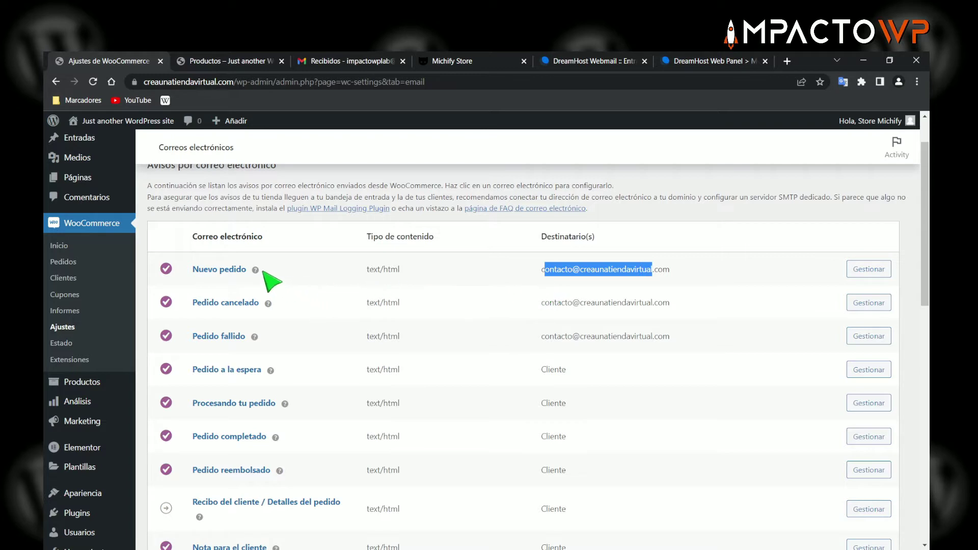
mouse_move(256, 271)
left_click(564, 270)
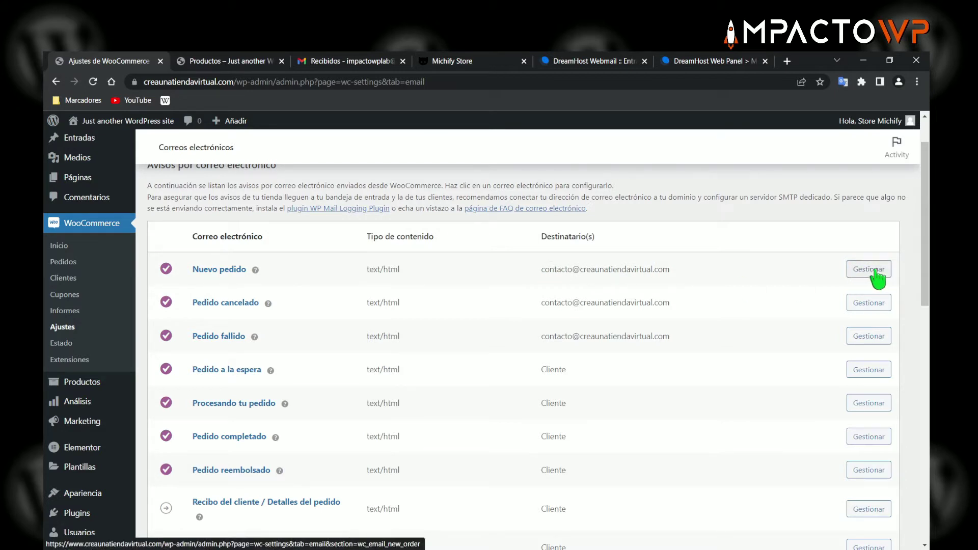
- Highlight Cliente as recipient of the on-hold, processing and completed order emails
scroll(877, 277, "down", 2)
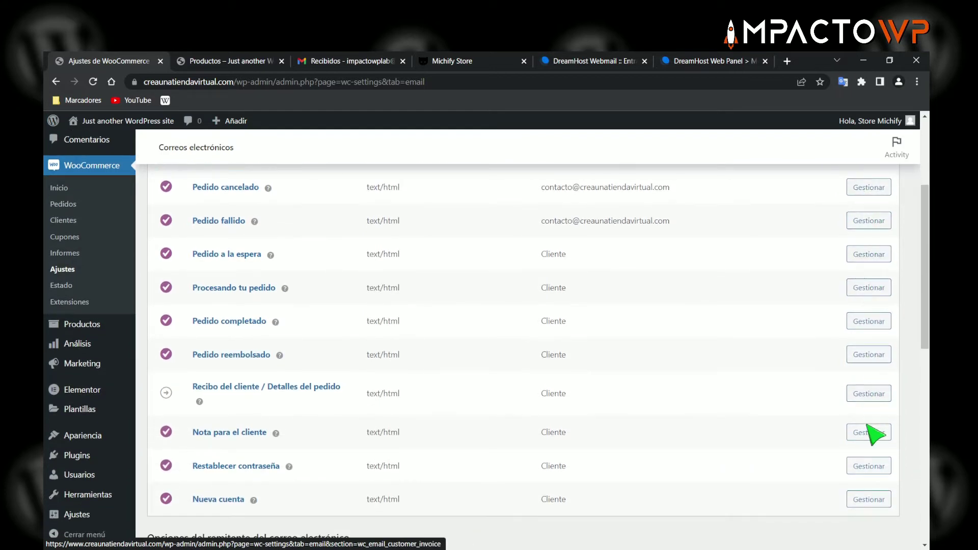
scroll(875, 434, "up", 3)
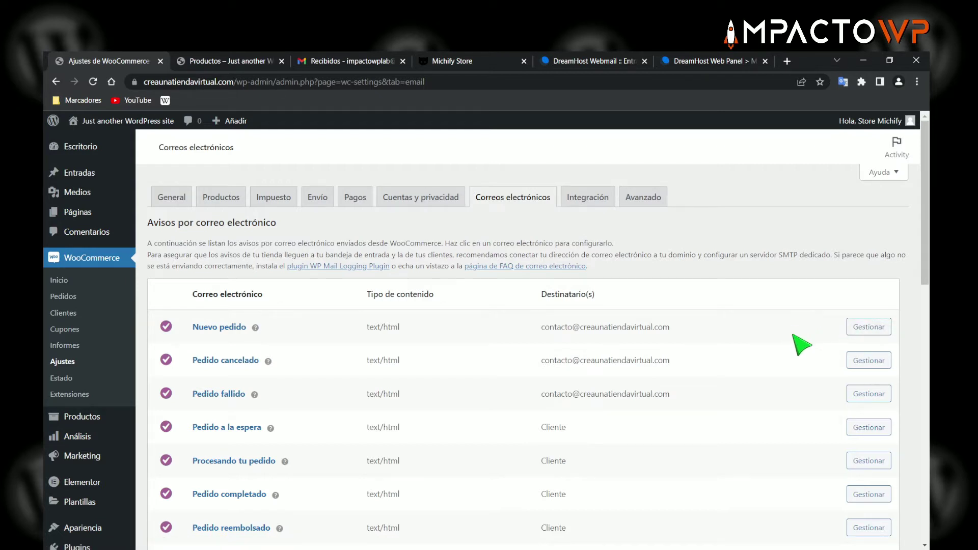
scroll(802, 342, "down", 1)
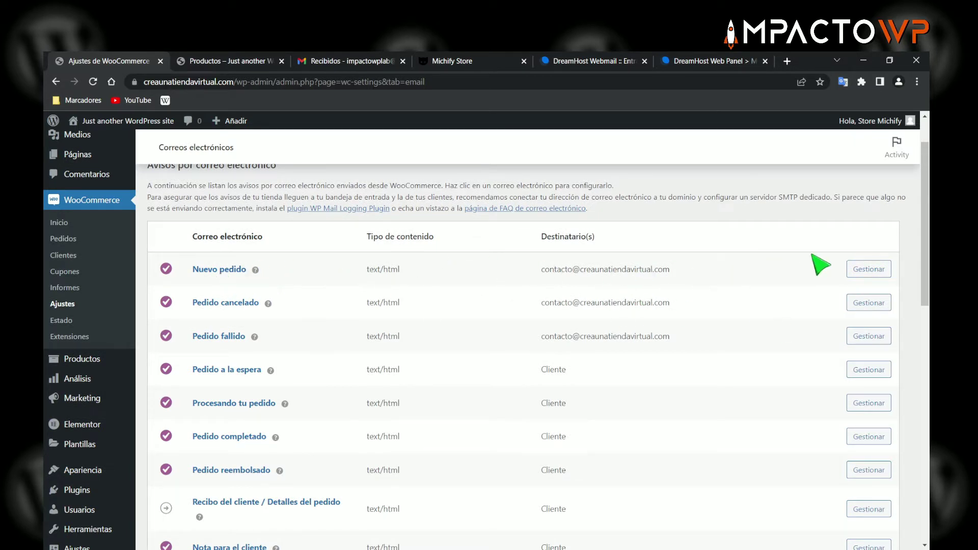
scroll(713, 289, "down", 1)
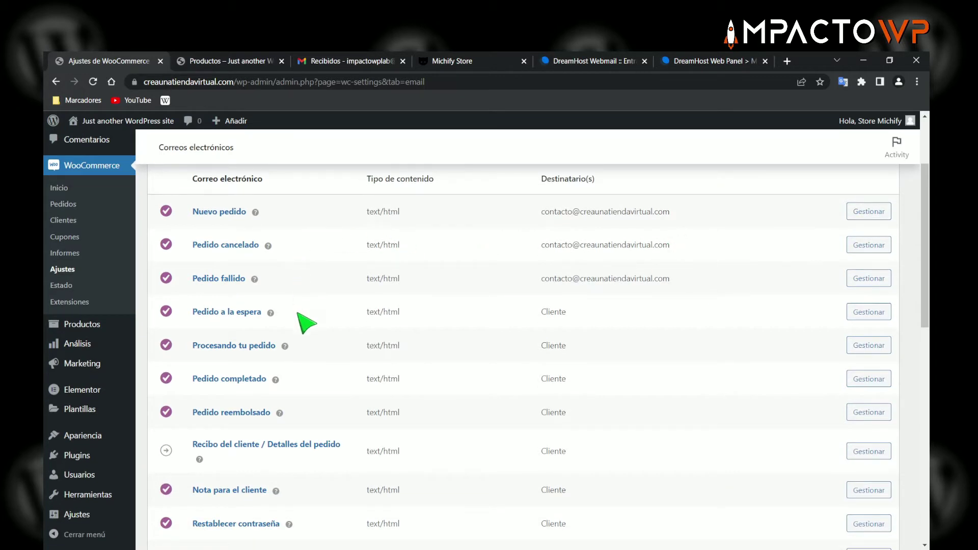
scroll(306, 321, "down", 1)
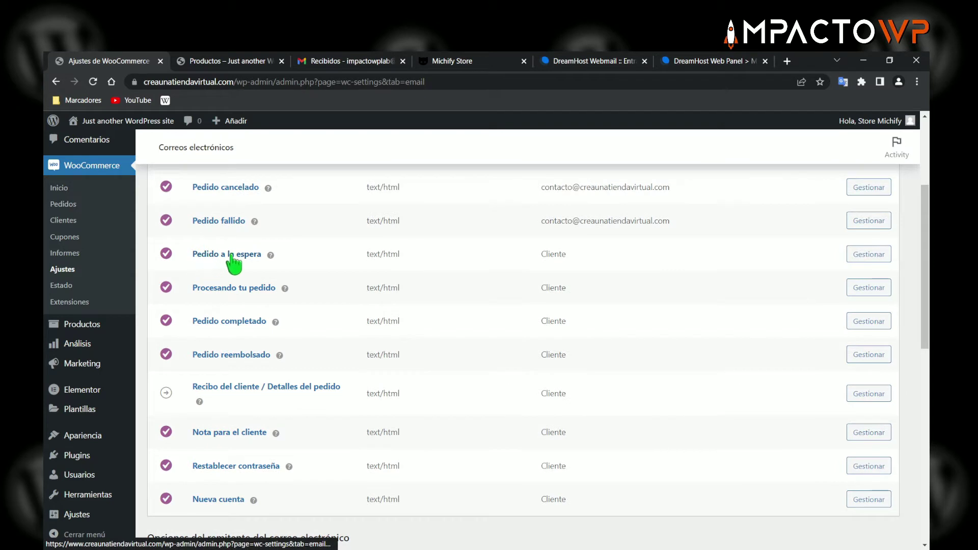
left_click_drag(540, 254, 566, 255)
left_click_drag(546, 288, 566, 288)
left_click_drag(541, 320, 579, 326)
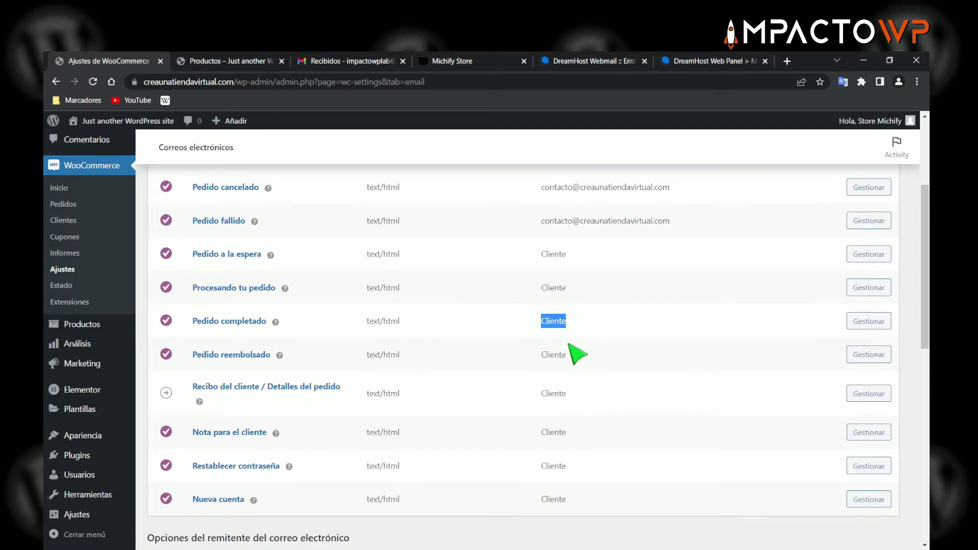
left_click(543, 356)
left_click_drag(543, 355, 567, 355)
left_click_drag(554, 393, 579, 396)
scroll(556, 377, "up", 1)
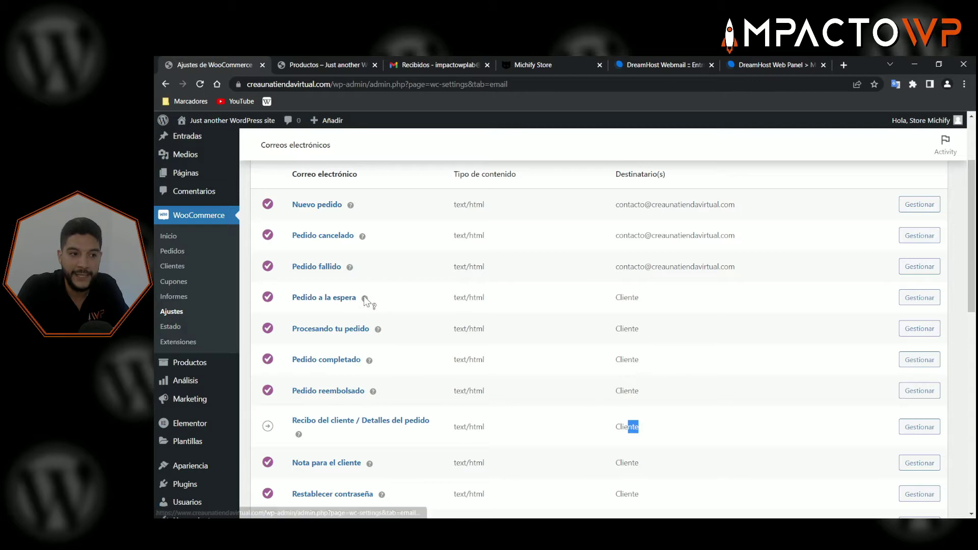
mouse_move(365, 299)
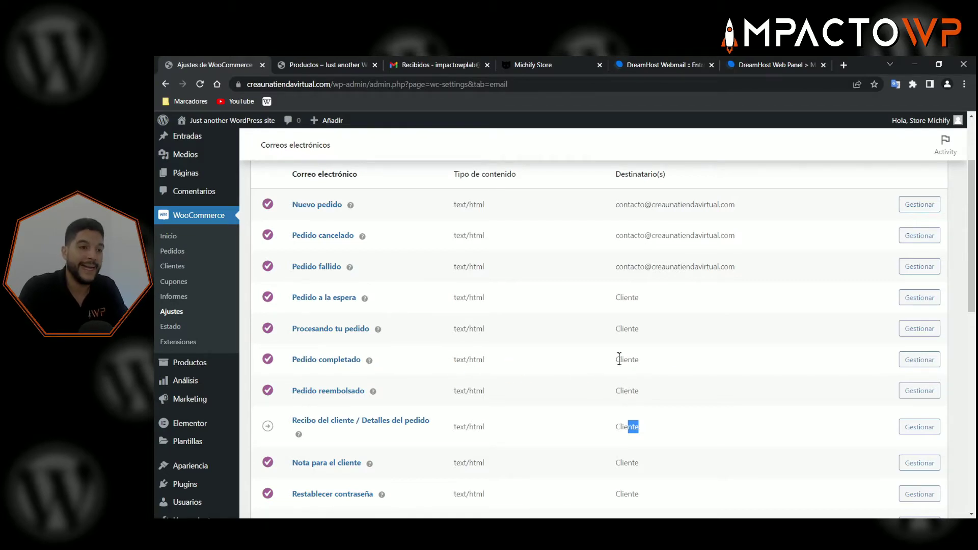
- Scroll down the email settings page to the sender options
scroll(661, 333, "down", 1)
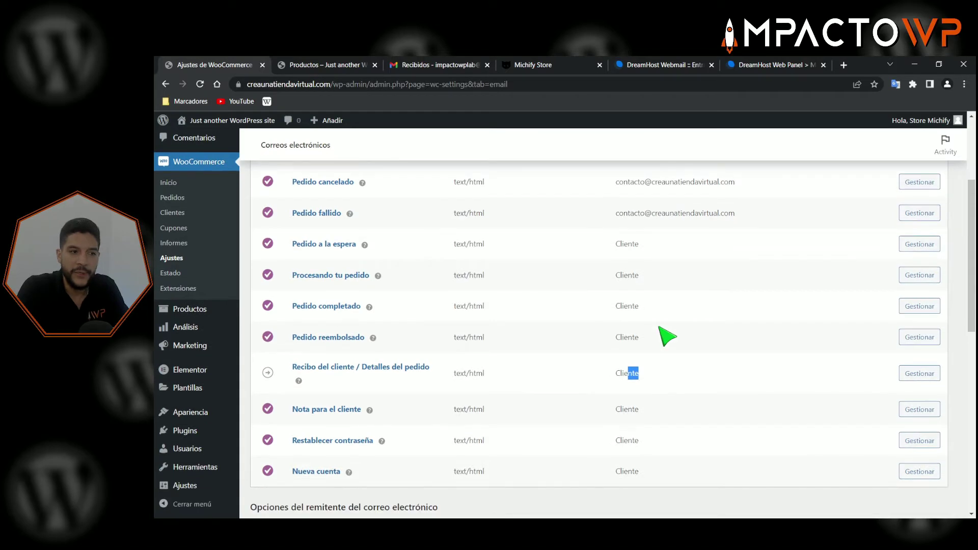
scroll(664, 335, "up", 1)
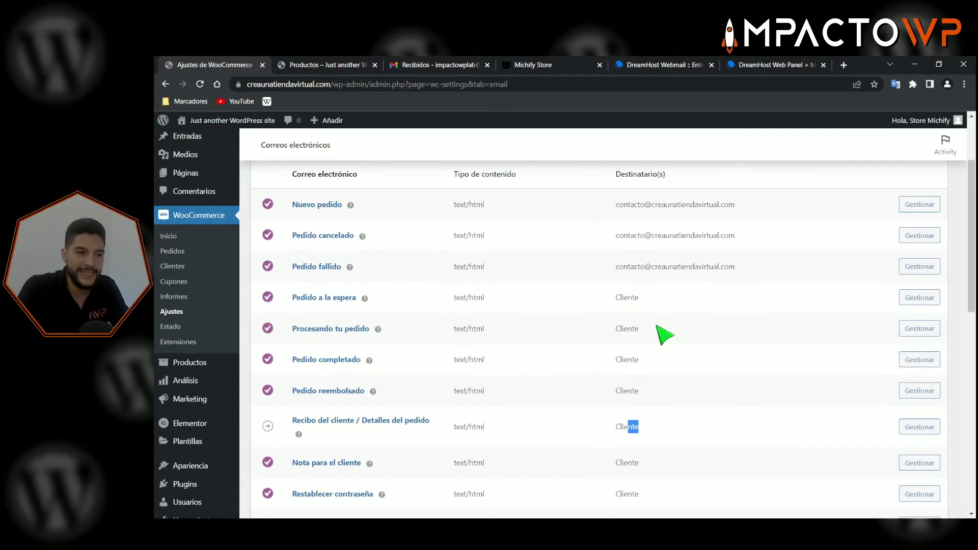
scroll(665, 334, "up", 1)
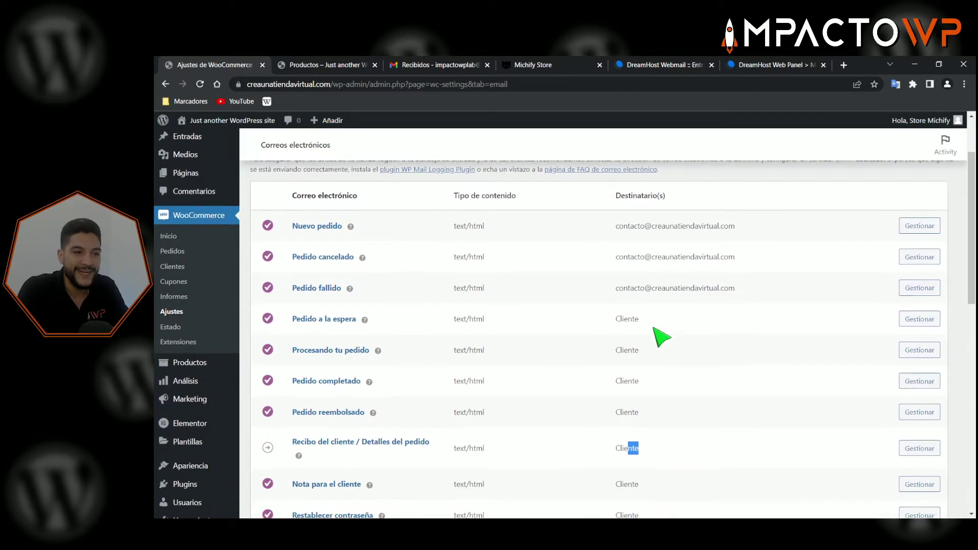
scroll(661, 334, "down", 1)
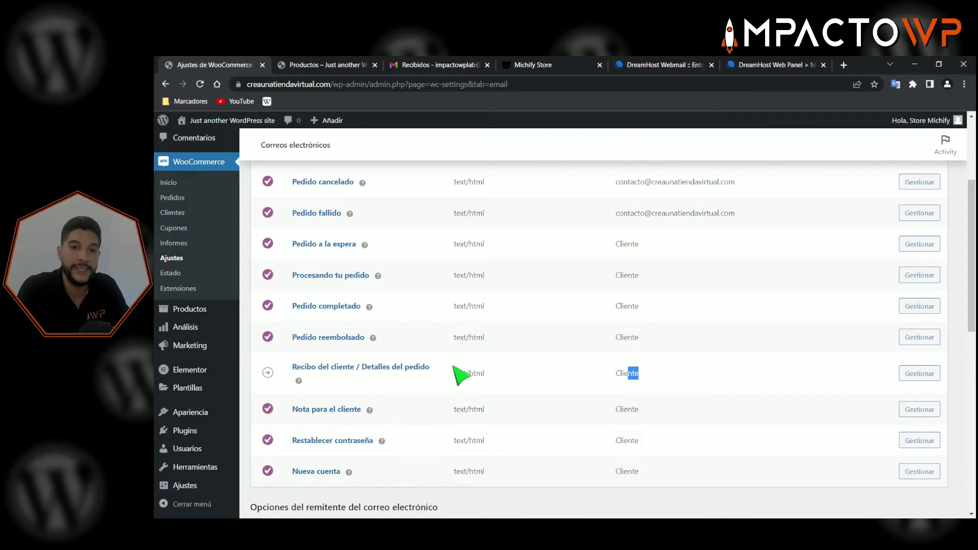
scroll(438, 389, "down", 1)
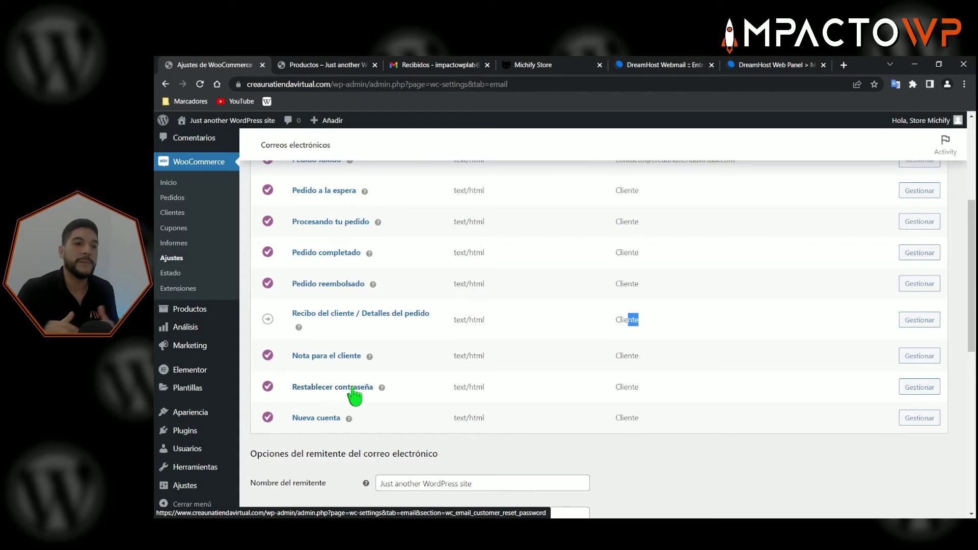
scroll(464, 280, "up", 4)
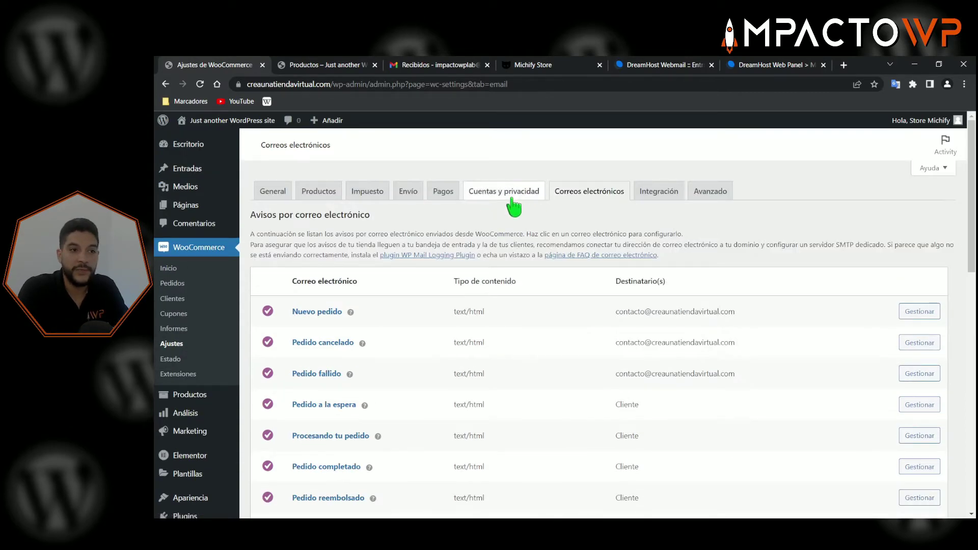
scroll(523, 360, "down", 5)
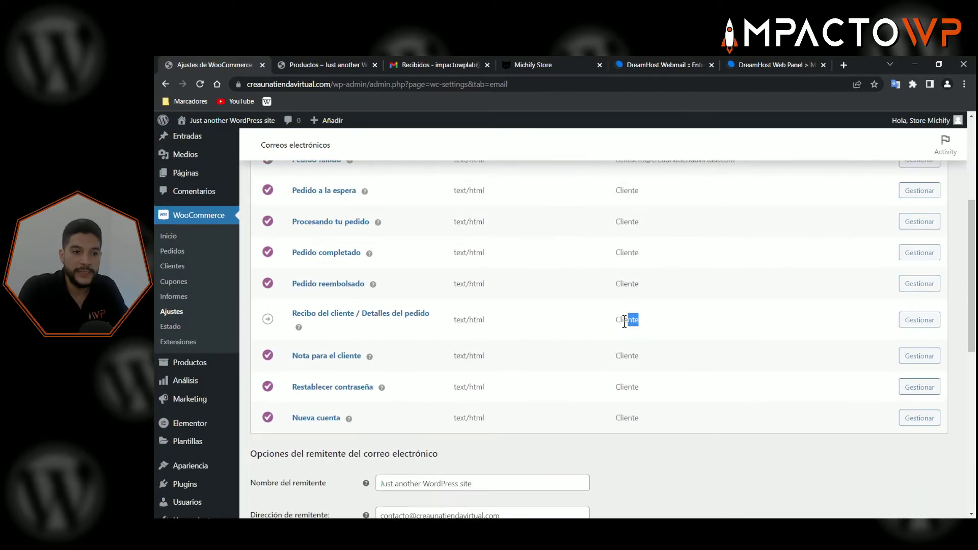
left_click(622, 315)
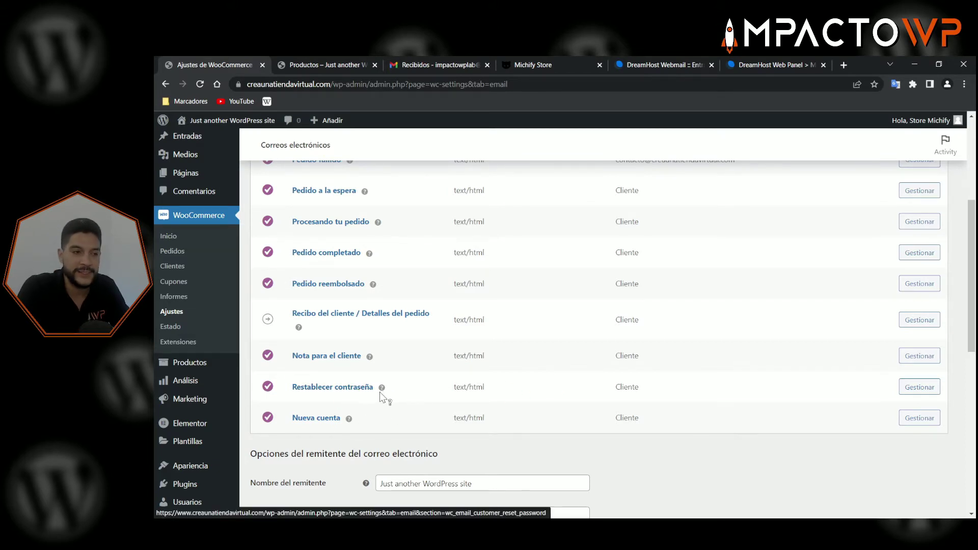
mouse_move(382, 391)
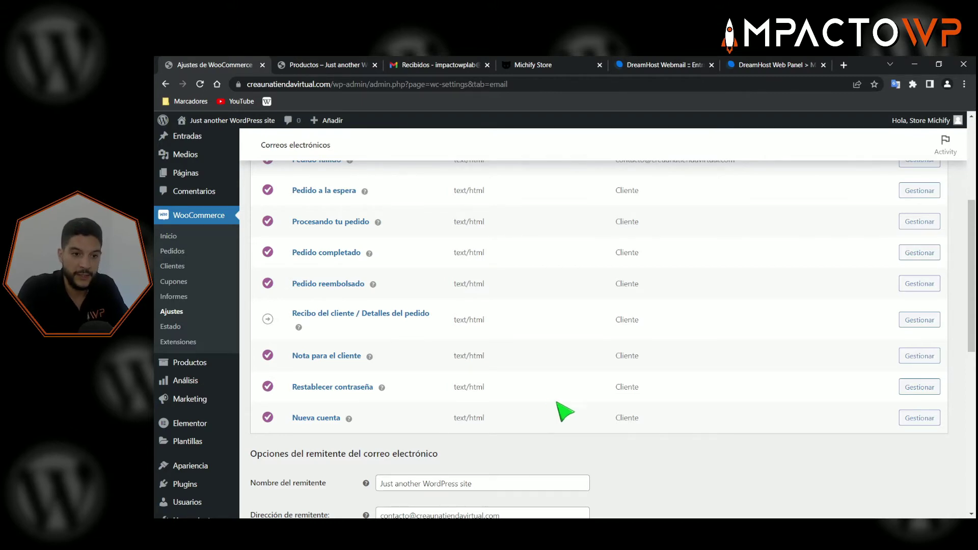
scroll(564, 411, "up", 2)
scroll(570, 385, "down", 1)
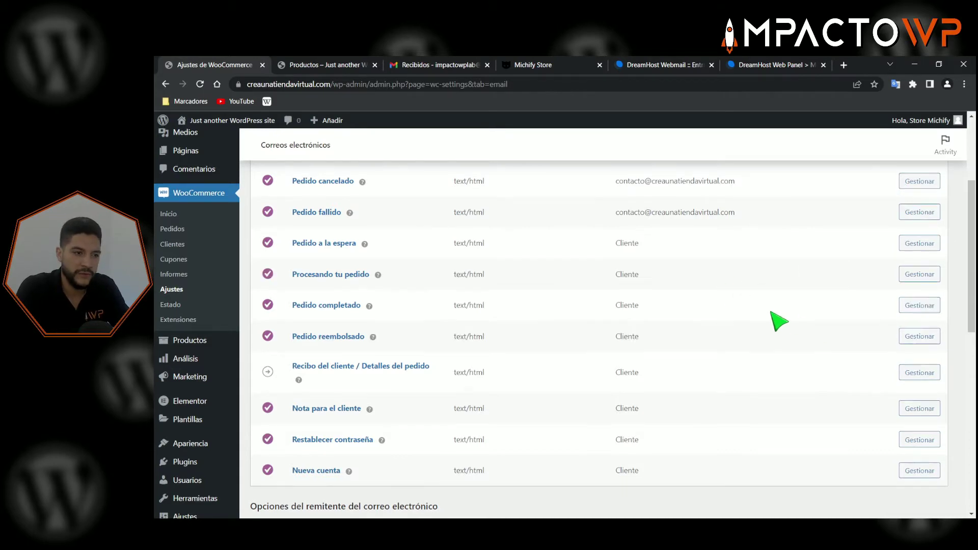
scroll(775, 323, "down", 4)
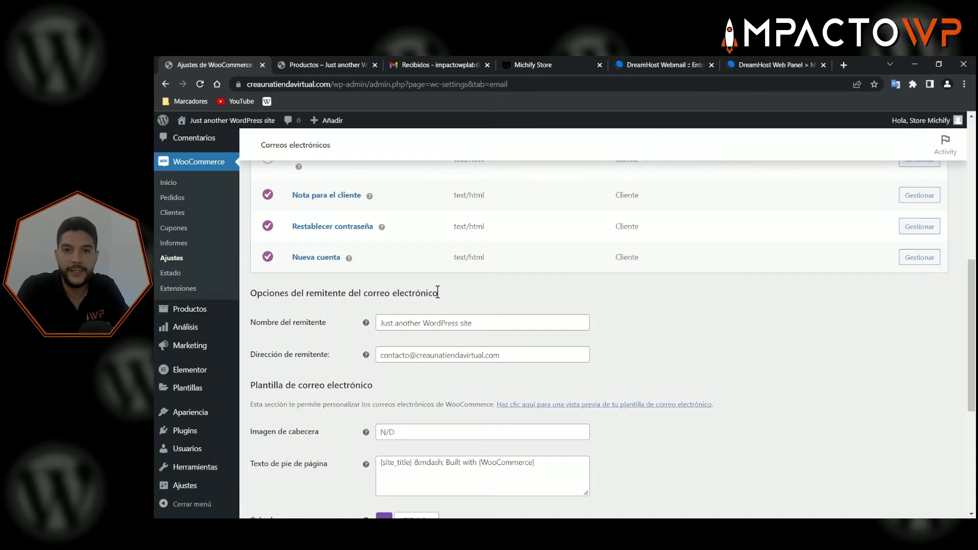
scroll(515, 316, "down", 3)
scroll(509, 448, "up", 2)
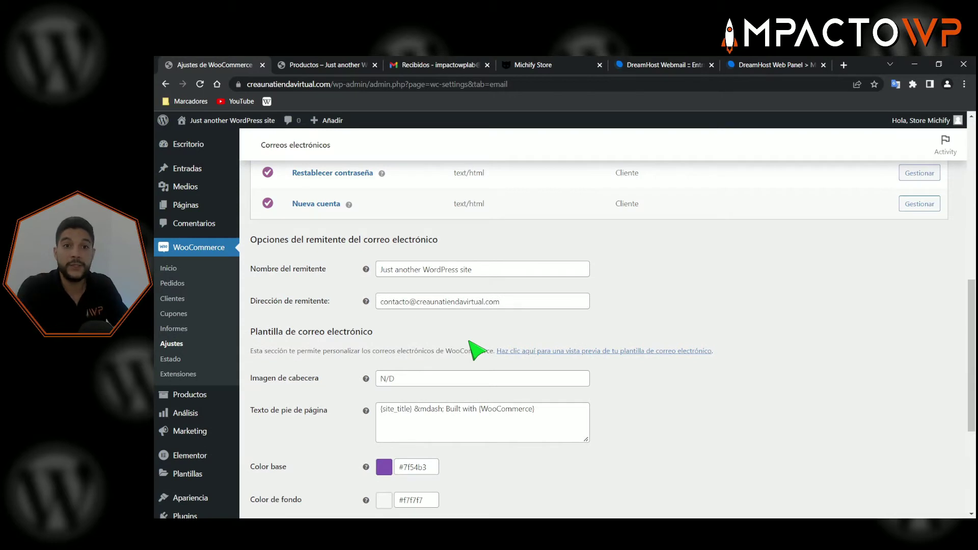
scroll(433, 300, "up", 1)
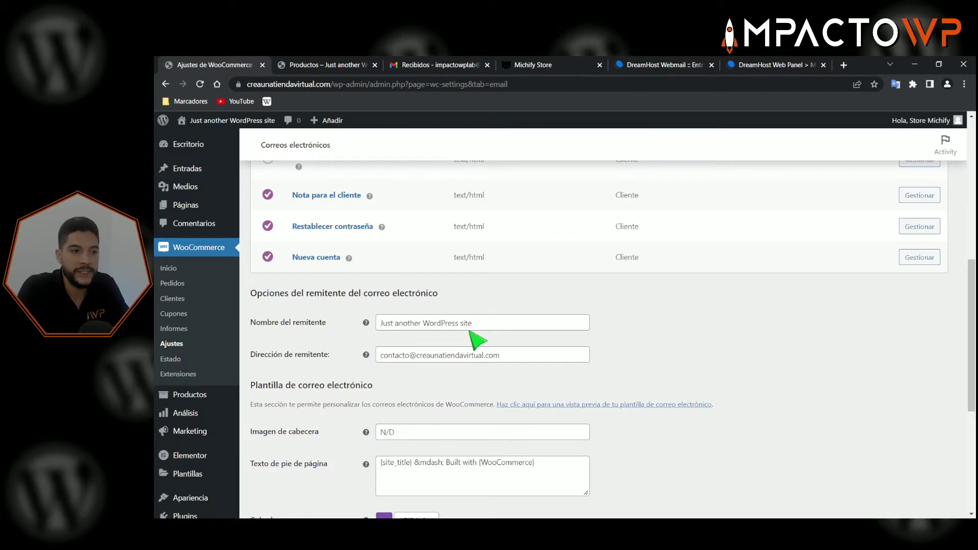
- Replace the sender name with 'Michify Store', correcting the 'Stote' typo
left_click_drag(474, 323, 379, 323)
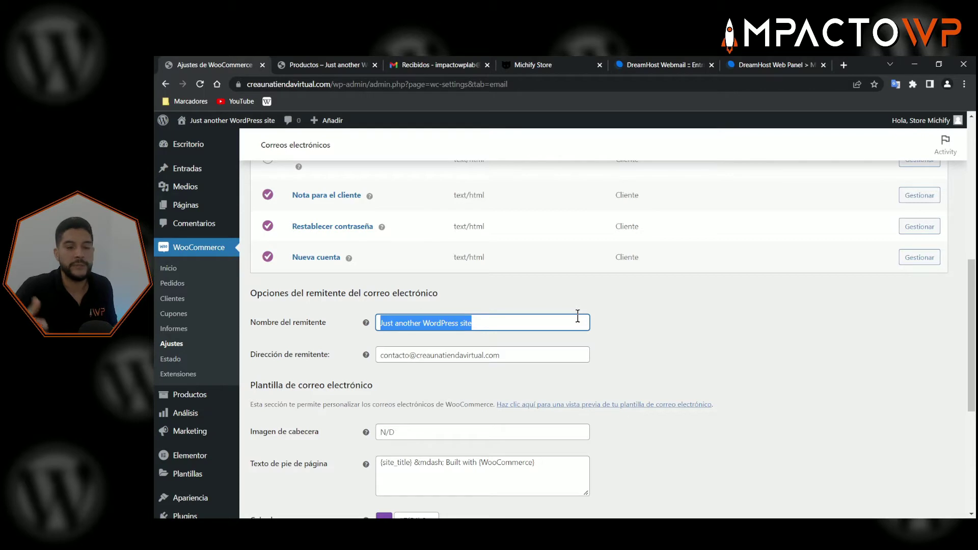
type("Michify ")
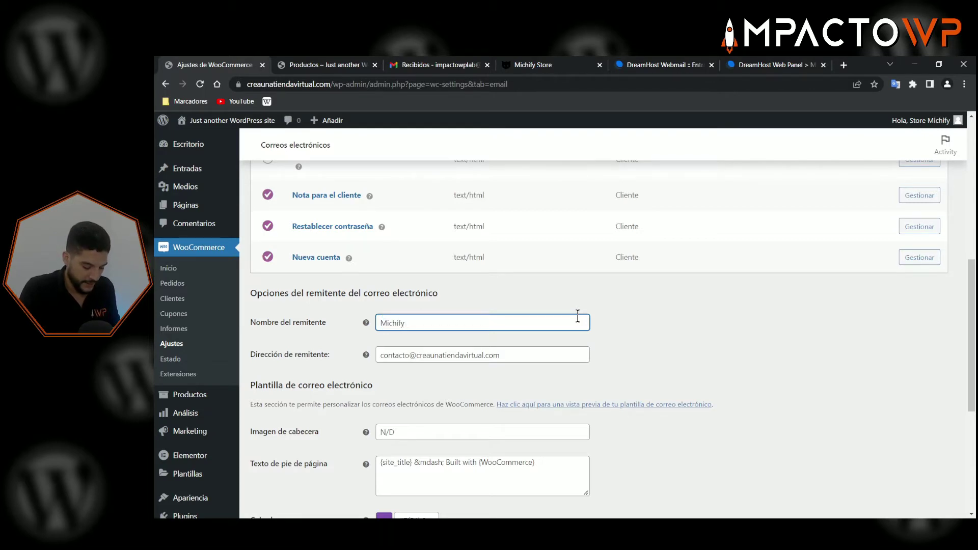
type("Stote")
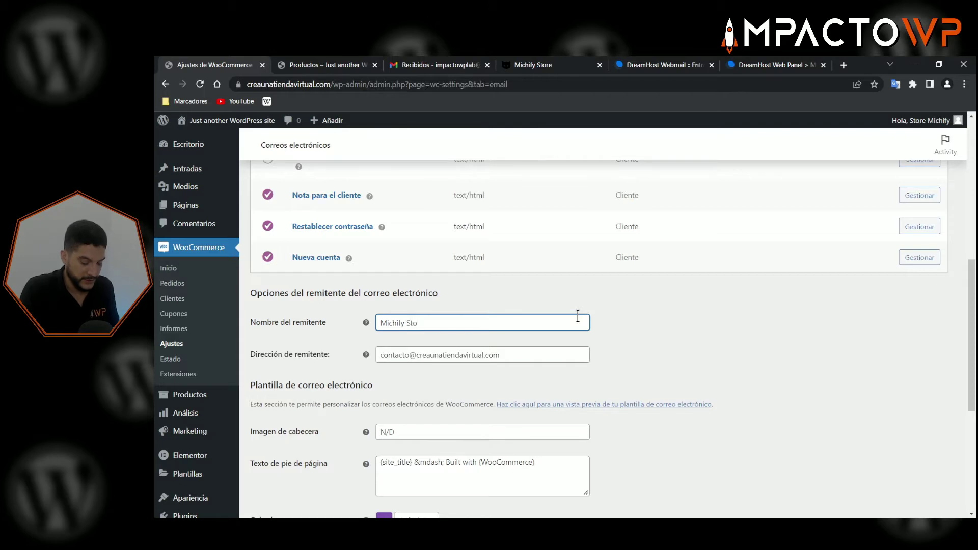
key("BackSpace")
key("BackSpace")
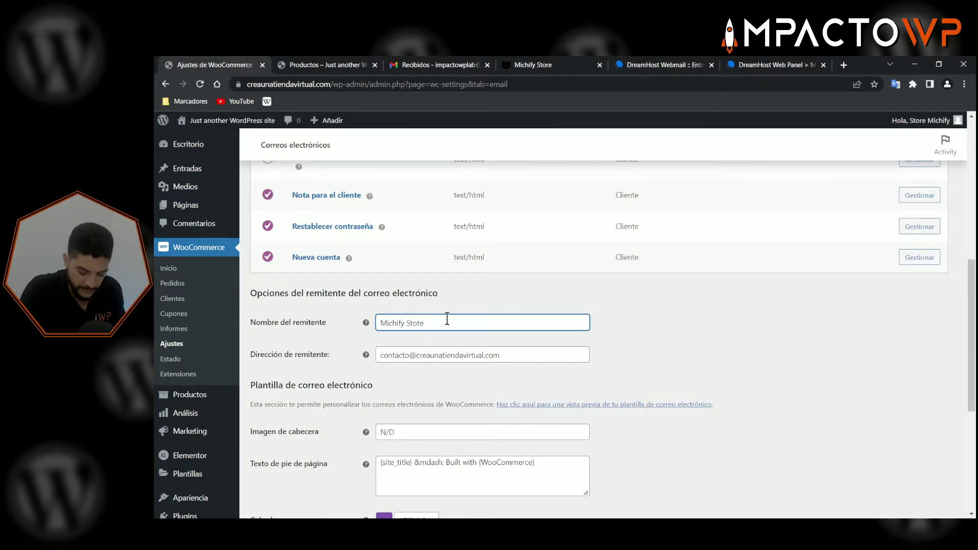
type("re")
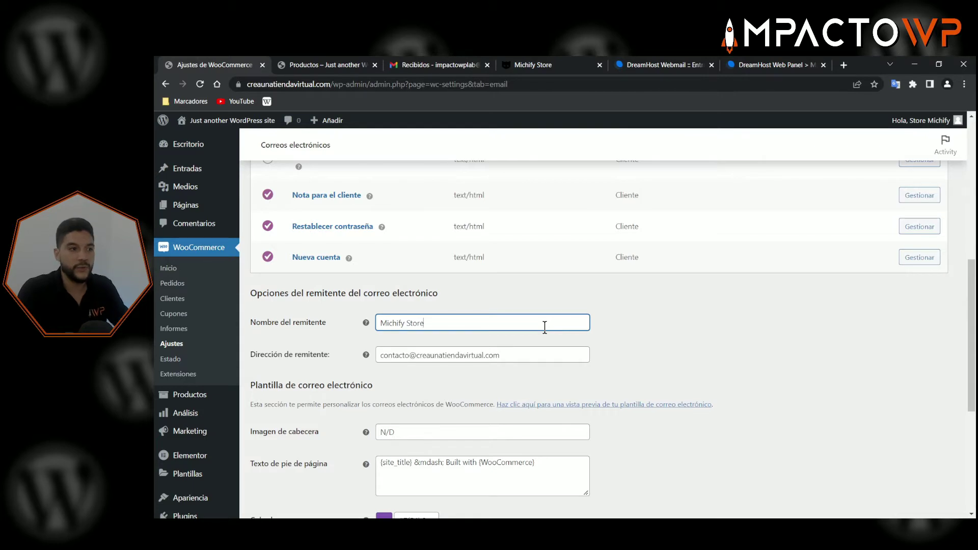
scroll(405, 327, "up", 2)
scroll(421, 339, "down", 2)
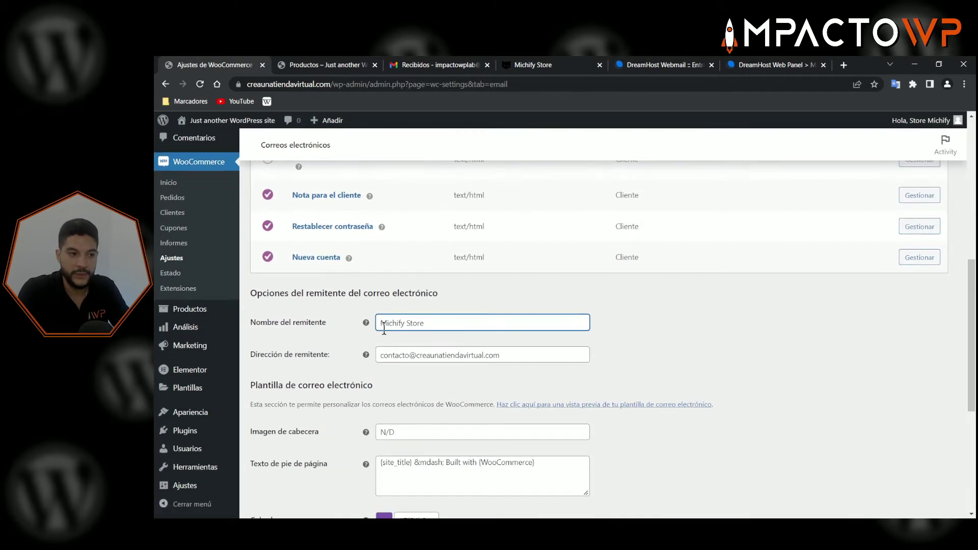
left_click(331, 339)
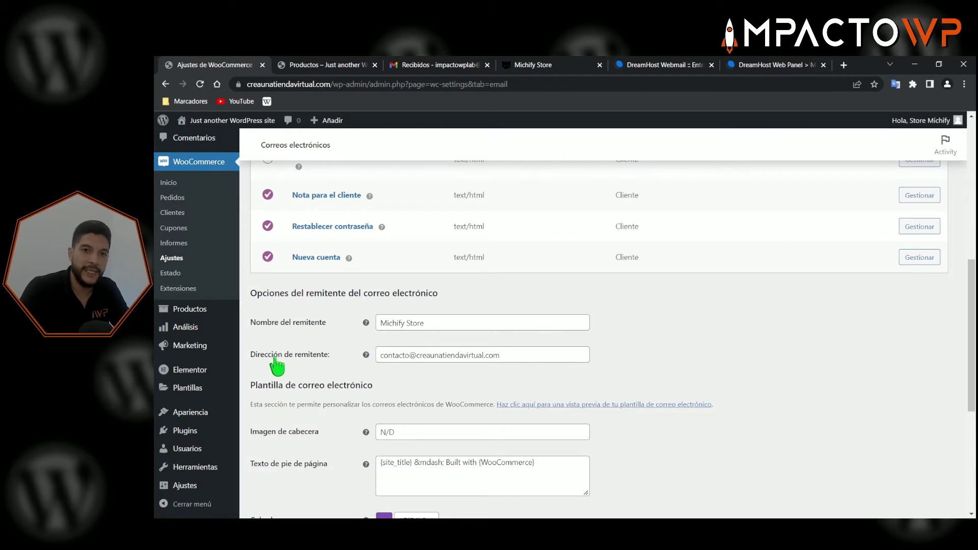
left_click(521, 355)
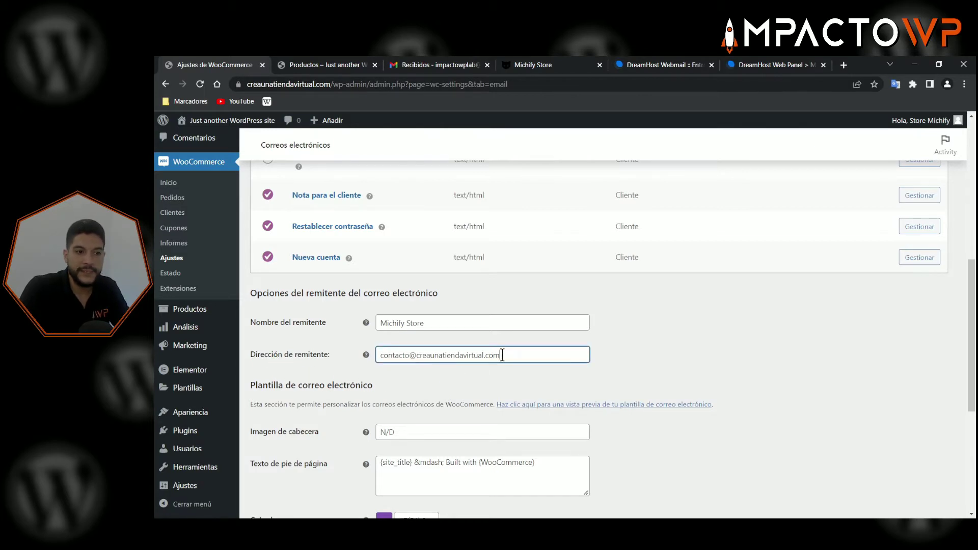
key("shift+Home")
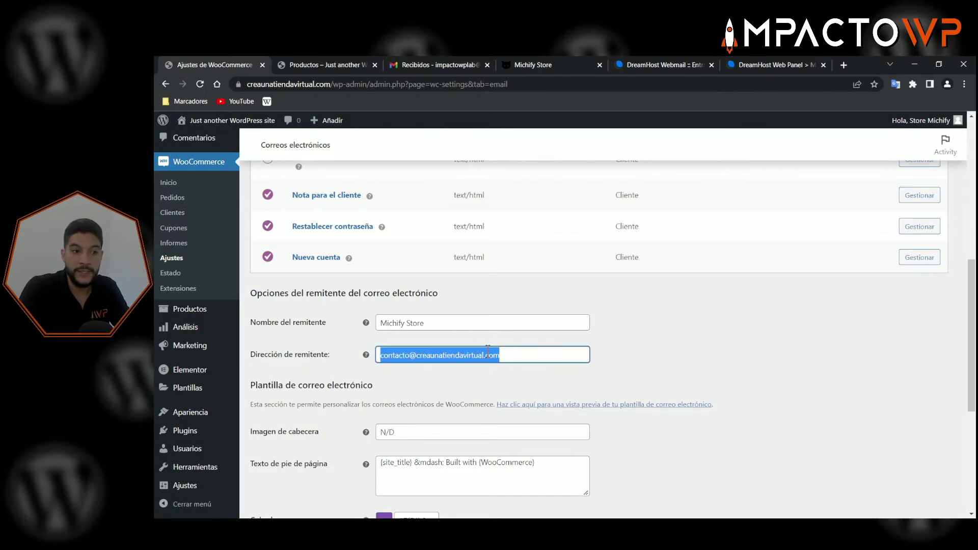
left_click(510, 352)
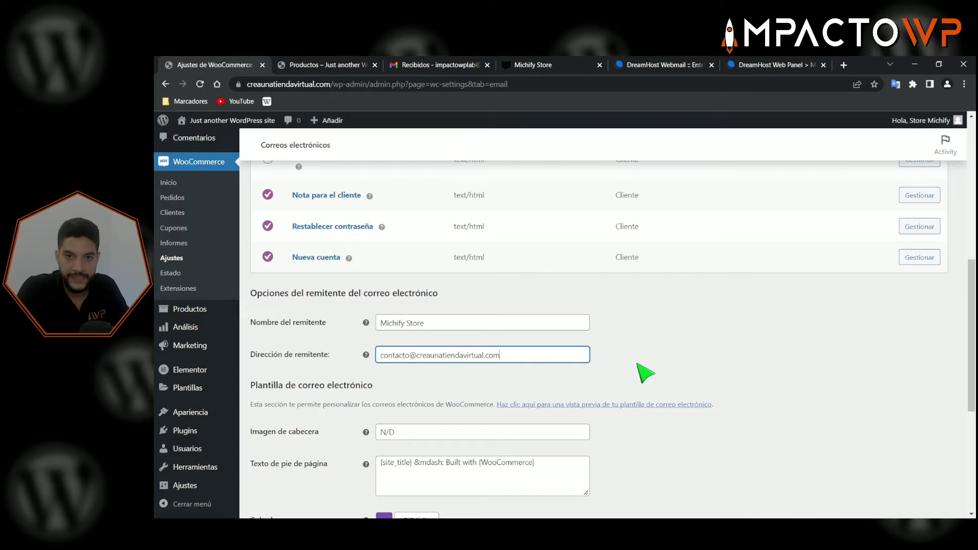
left_click_drag(509, 355, 381, 355)
left_click(514, 354)
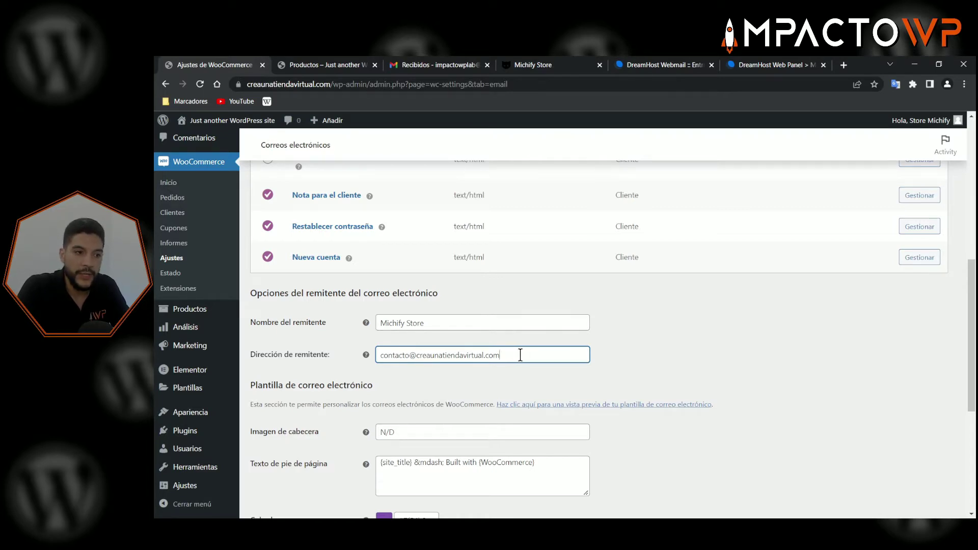
left_click_drag(520, 355, 379, 355)
left_click(469, 356)
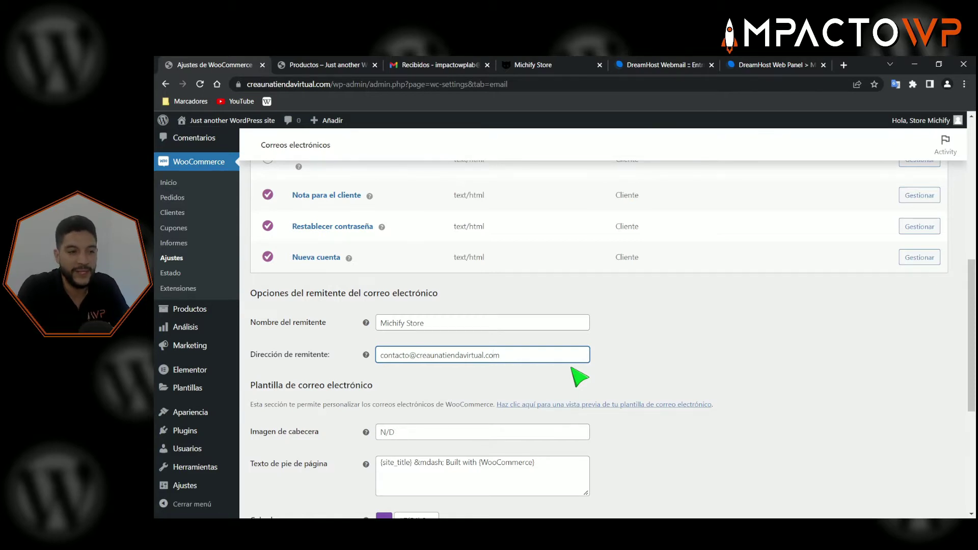
scroll(578, 377, "down", 1)
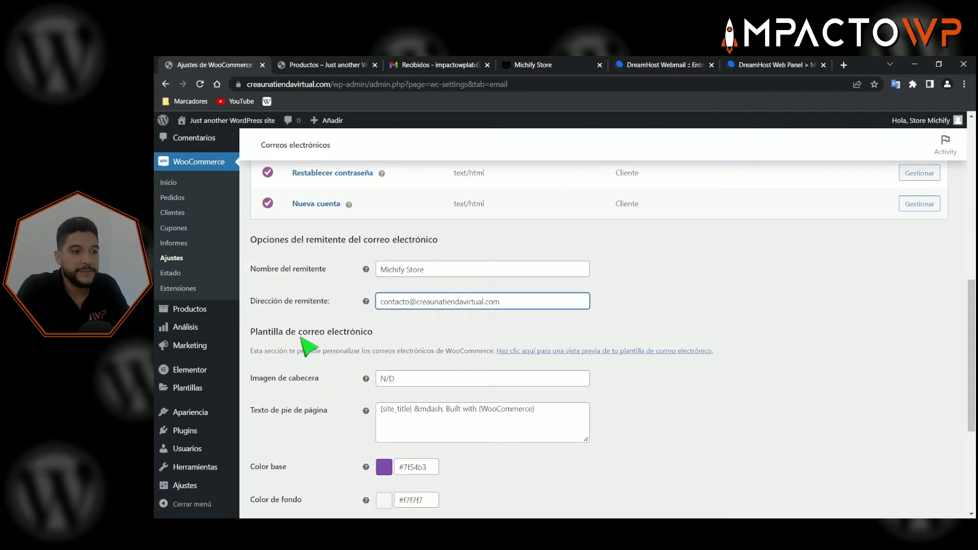
- Open the email template preview from the Plantilla de correo electrónico section
left_click_drag(256, 329, 314, 328)
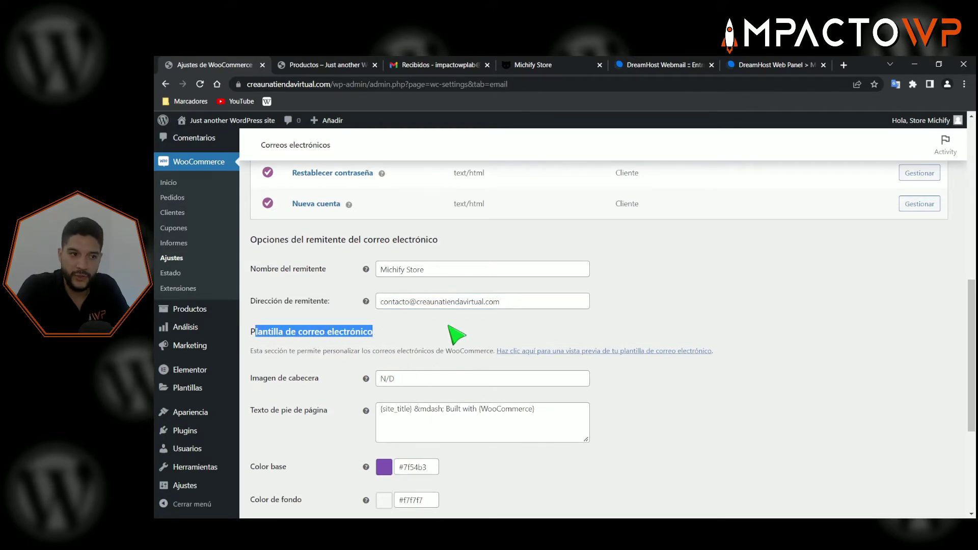
left_click(453, 336)
scroll(397, 343, "down", 1)
scroll(388, 307, "down", 1)
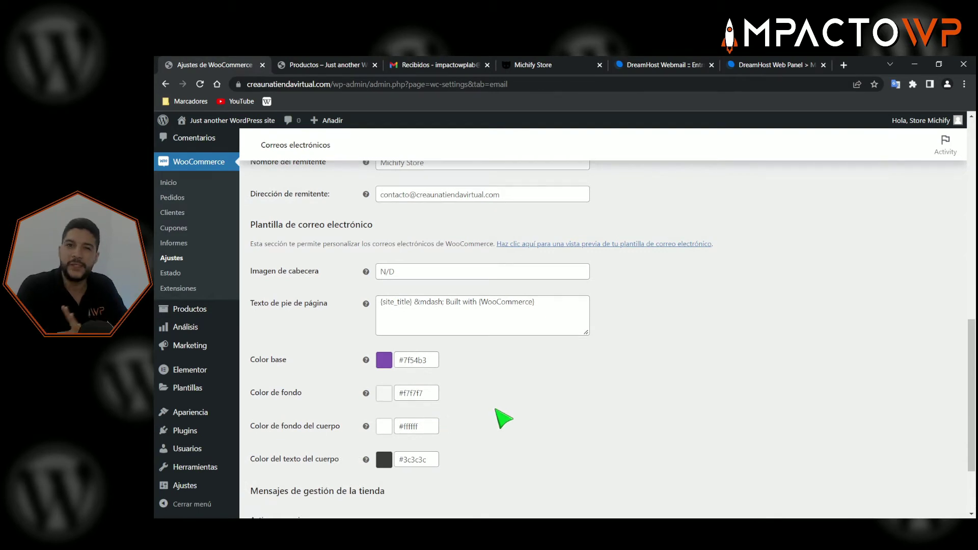
scroll(541, 404, "up", 2)
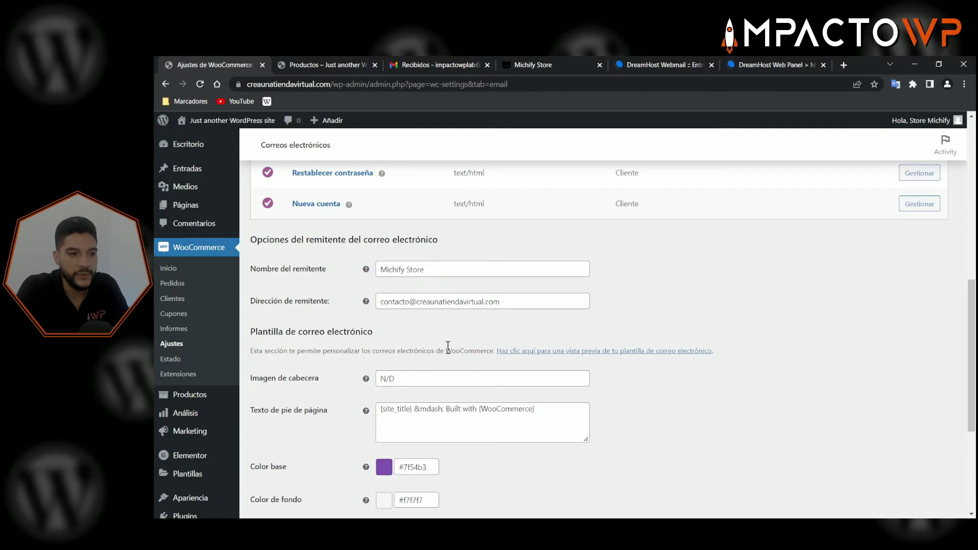
left_click(547, 351)
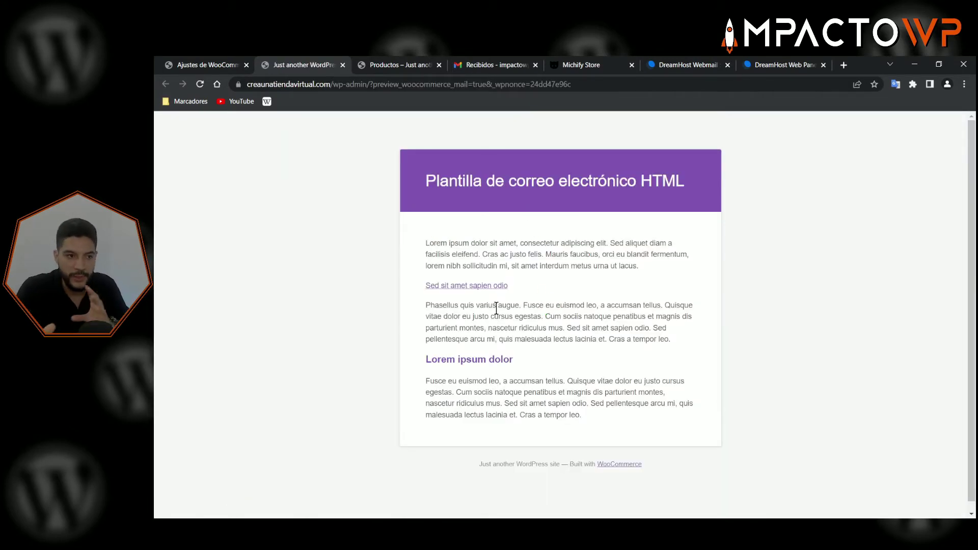
- Review the preview's title, body and 'Just another WordPress site' footer, then return to settings
left_click_drag(446, 254, 530, 306)
left_click(573, 234)
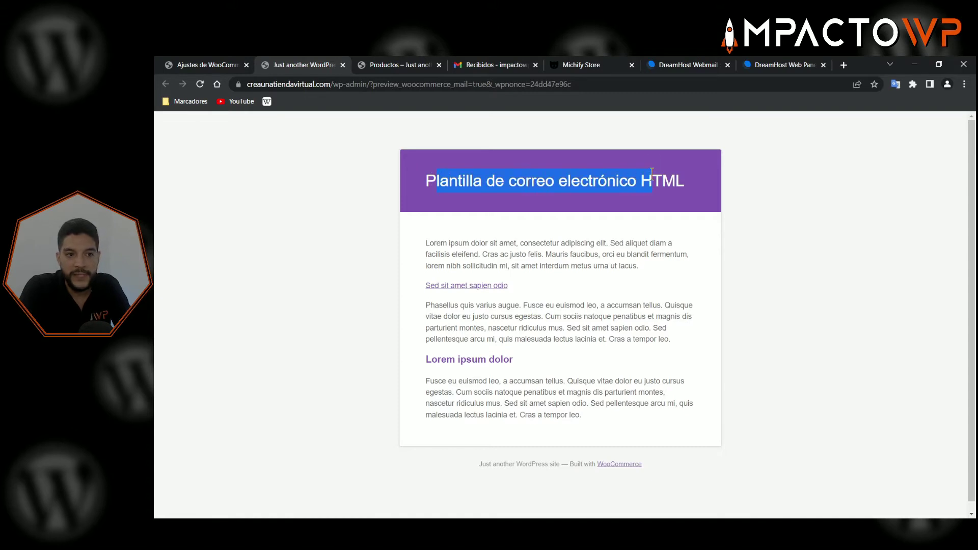
left_click_drag(652, 171, 652, 172)
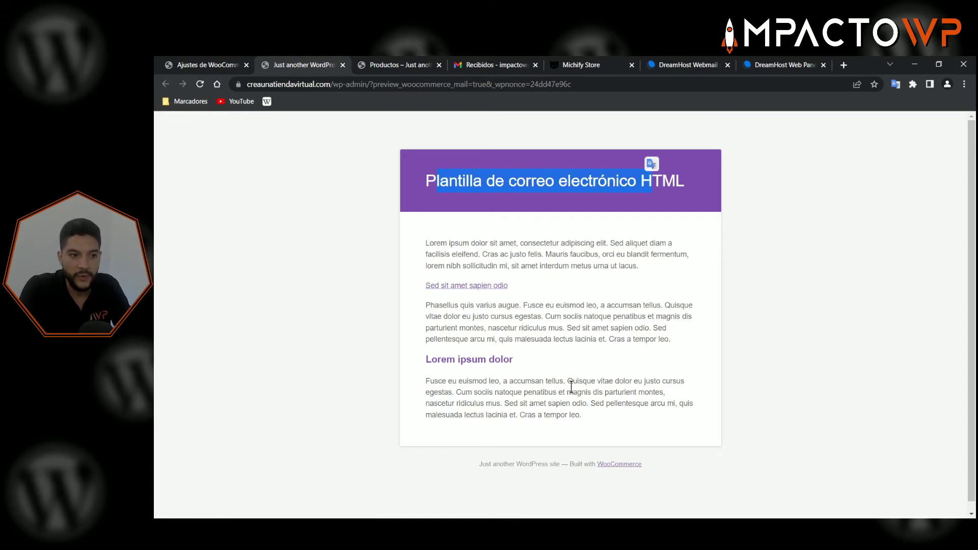
left_click_drag(482, 464, 550, 464)
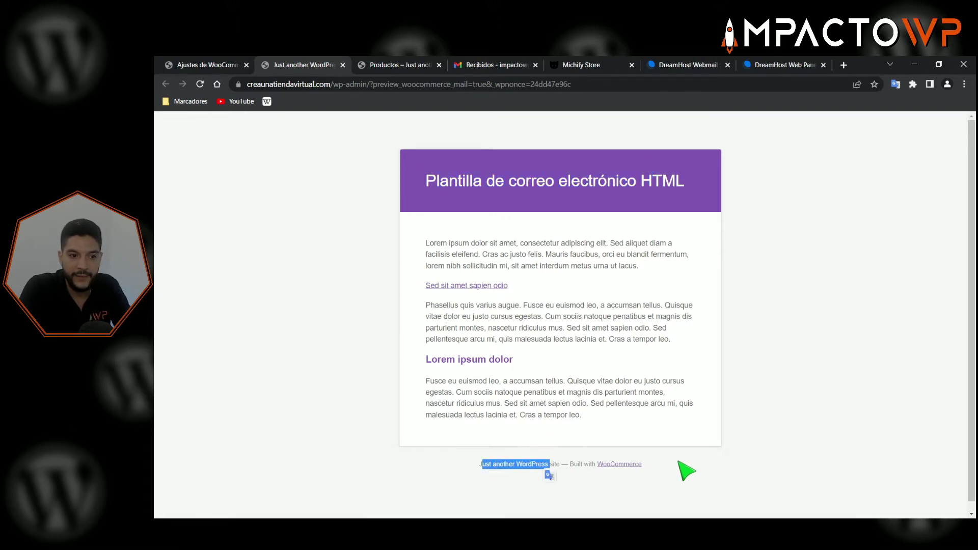
left_click(678, 462)
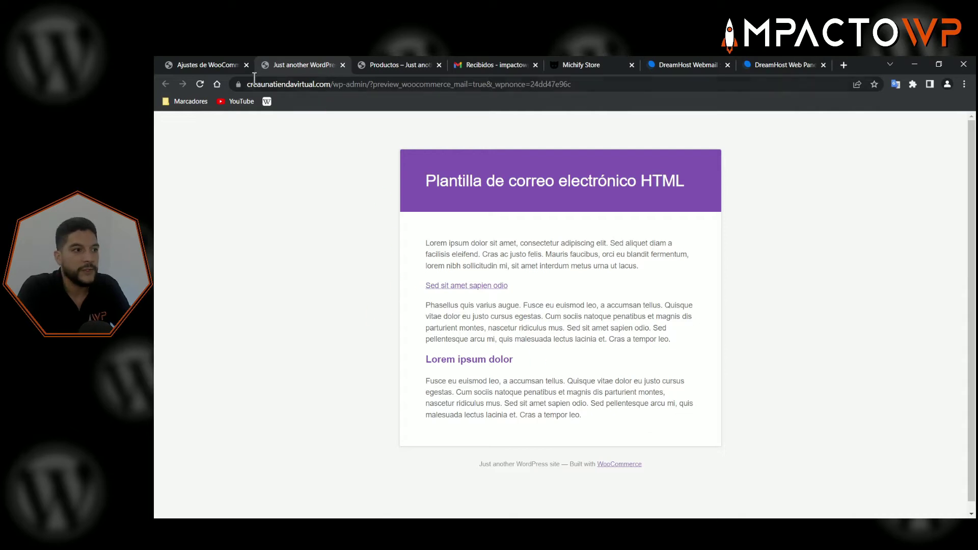
left_click(207, 66)
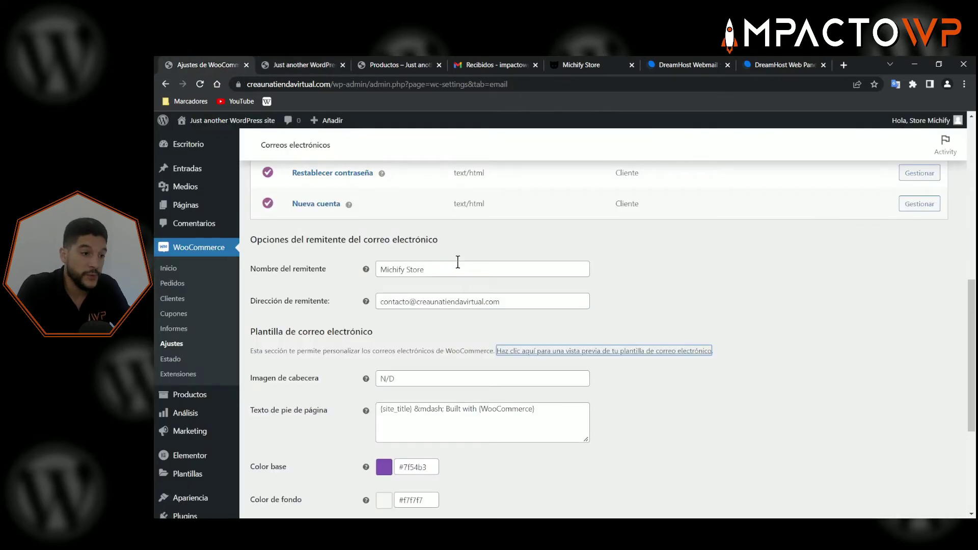
- Scroll to the email template section and click into the empty Imagen de cabecera field
scroll(458, 262, "down", 1)
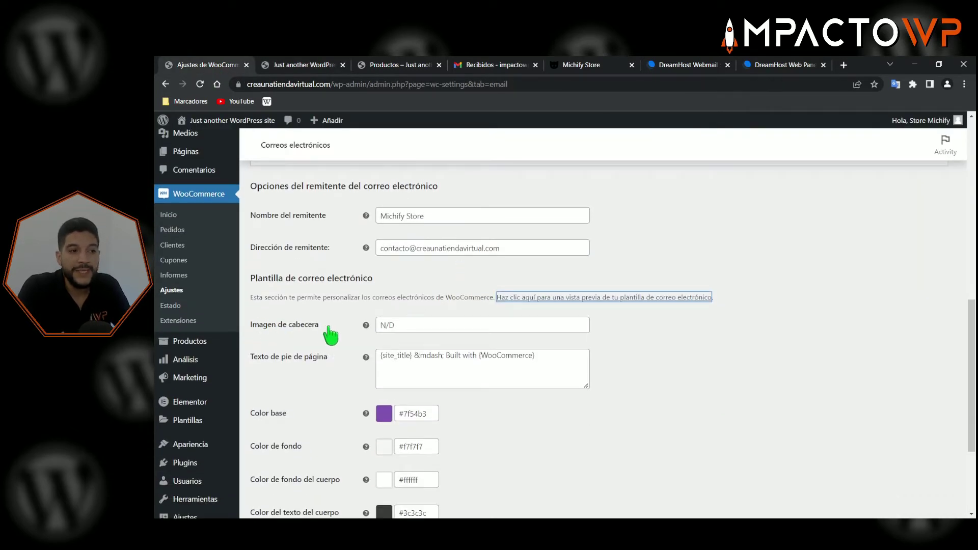
mouse_move(367, 328)
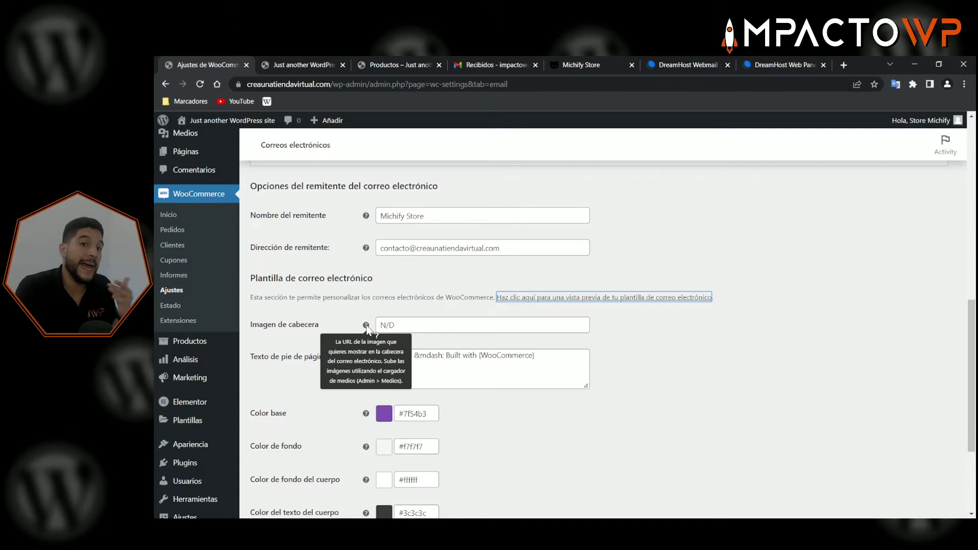
left_click(430, 325)
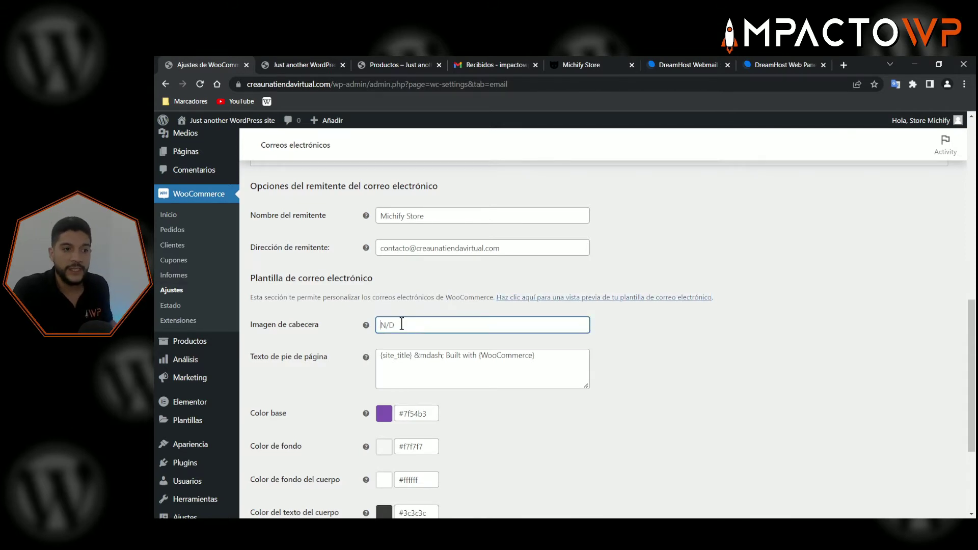
scroll(329, 329, "up", 2)
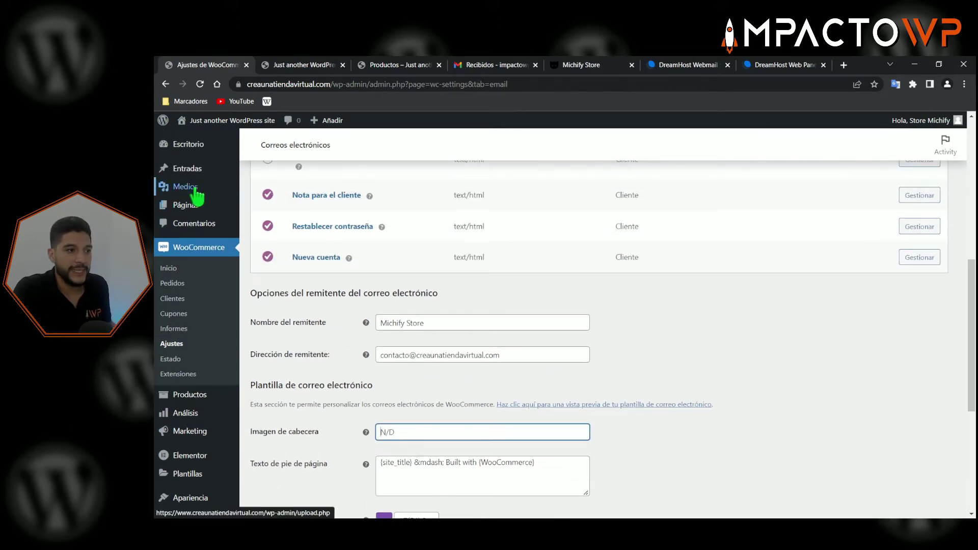
- Open Medios > Biblioteca in a new tab and drag logo-emails-woo.png into it from File Explorer
mouse_move(186, 187)
middle_click(270, 189)
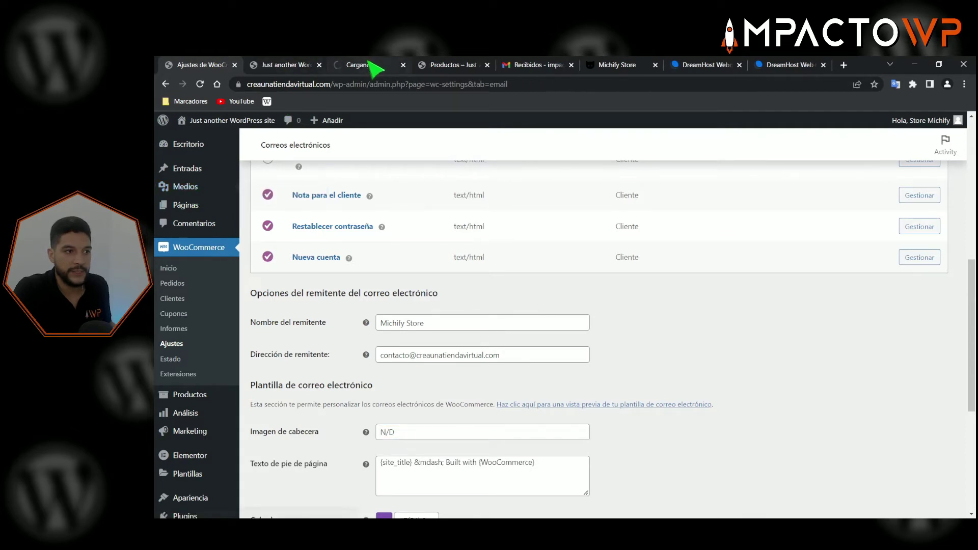
left_click_drag(375, 67, 295, 69)
left_click(405, 65)
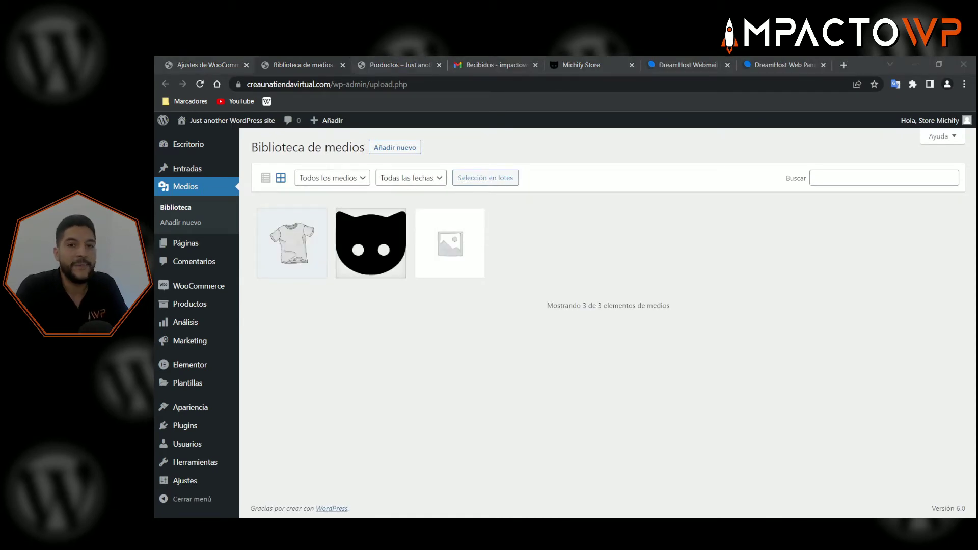
key("alt+Tab")
left_click_drag(416, 186, 684, 186)
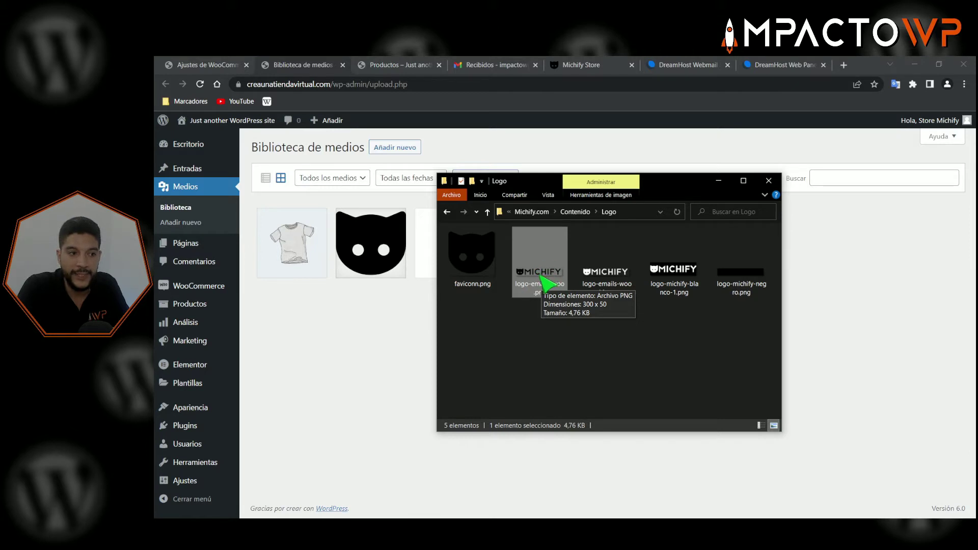
left_click_drag(541, 281, 399, 367)
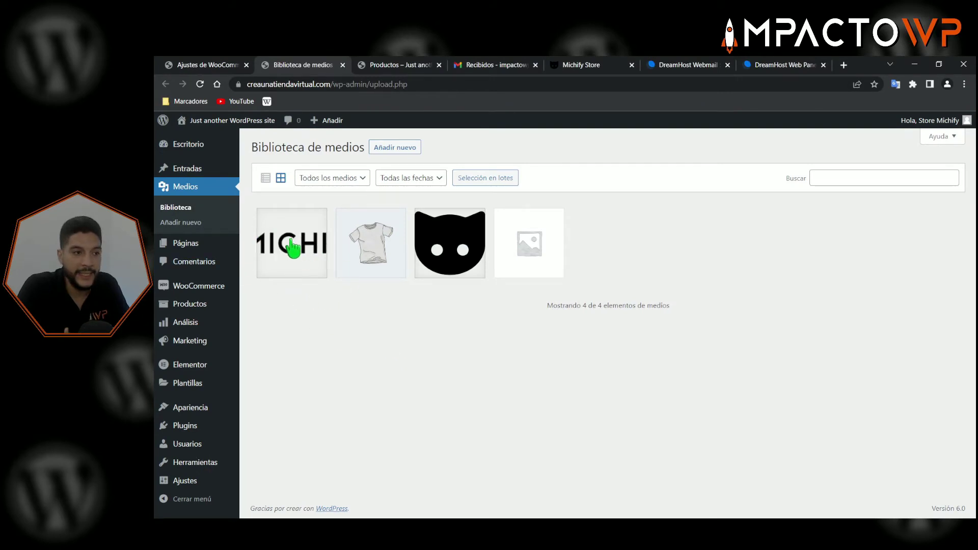
left_click(293, 250)
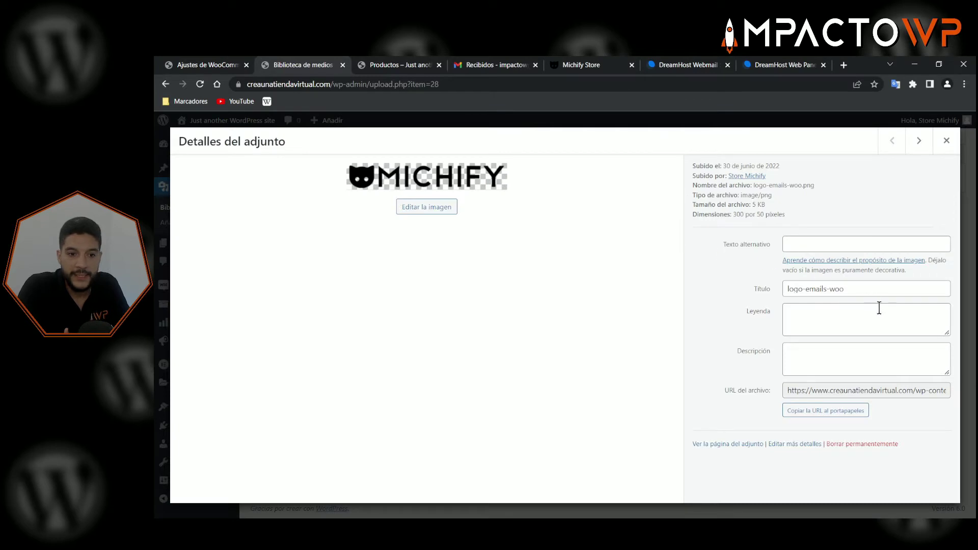
- Copy the uploaded logo's file URL from its attachment details
left_click_drag(788, 390, 960, 390)
right_click(850, 390)
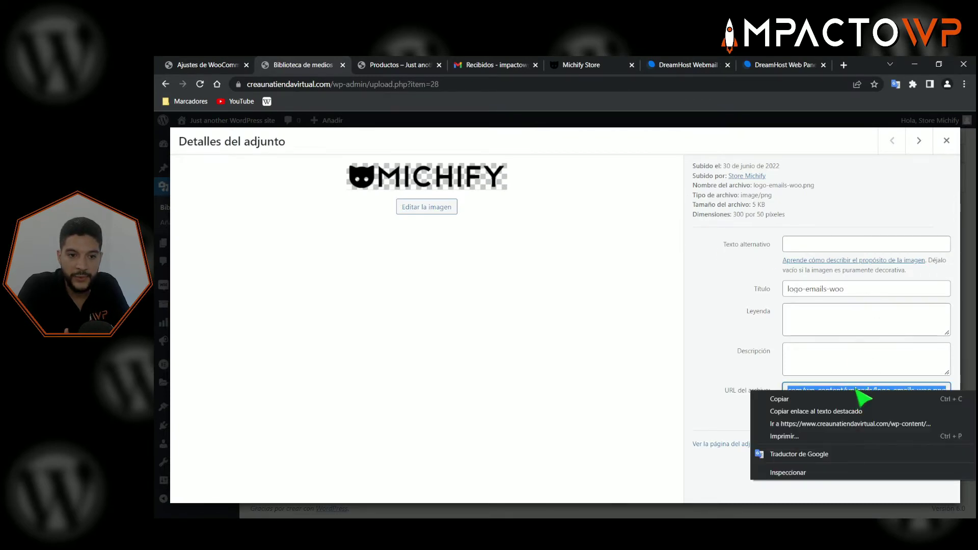
left_click(813, 398)
left_click(947, 141)
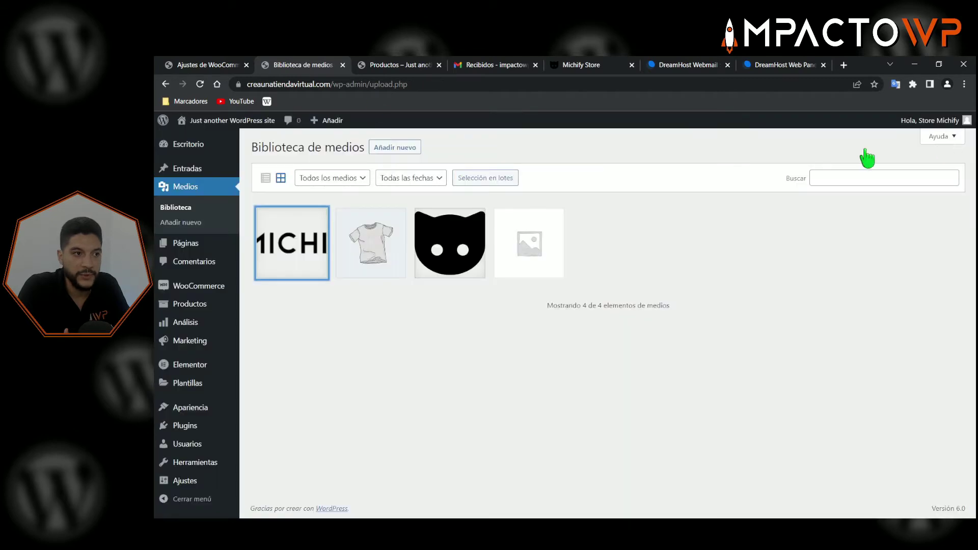
- Paste the logo URL into Imagen de cabecera and save the email settings
left_click(209, 65)
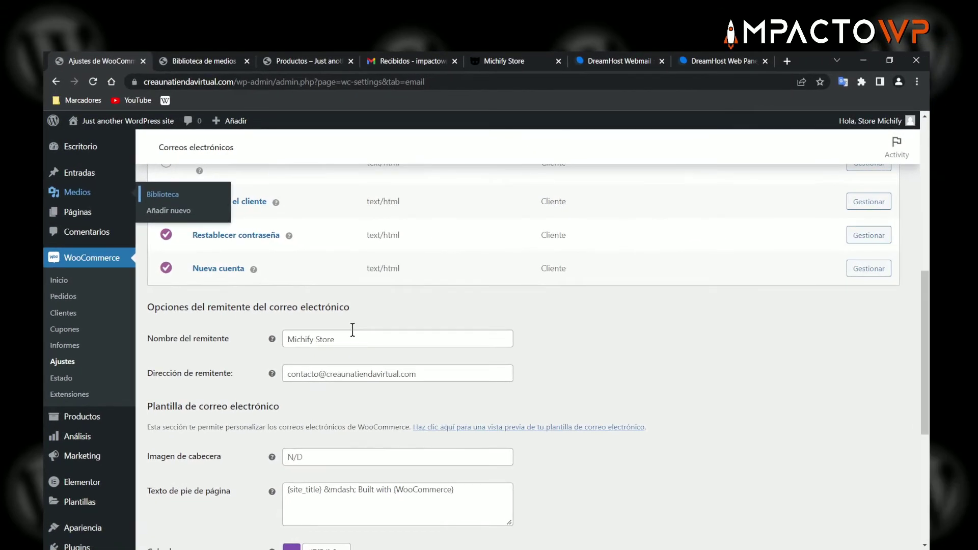
scroll(254, 443, "down", 1)
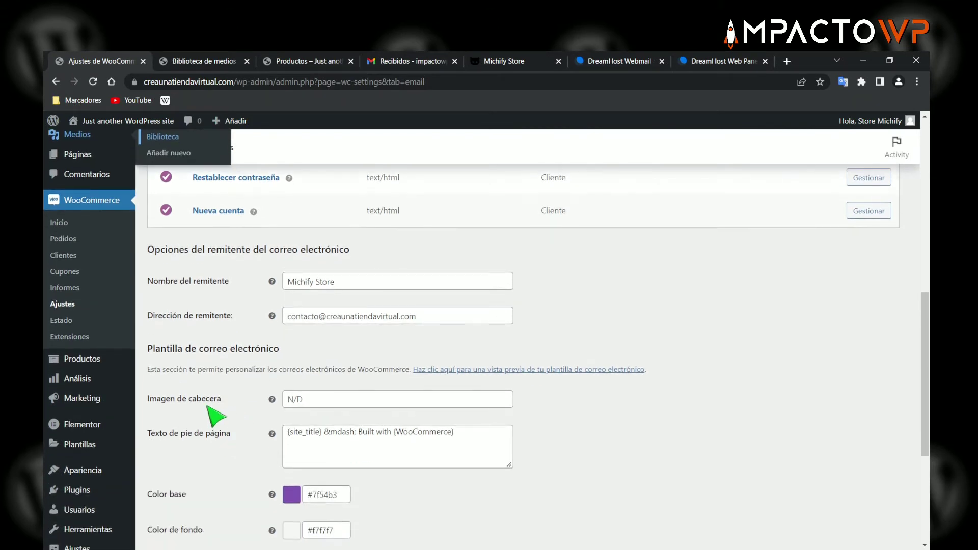
left_click(325, 398)
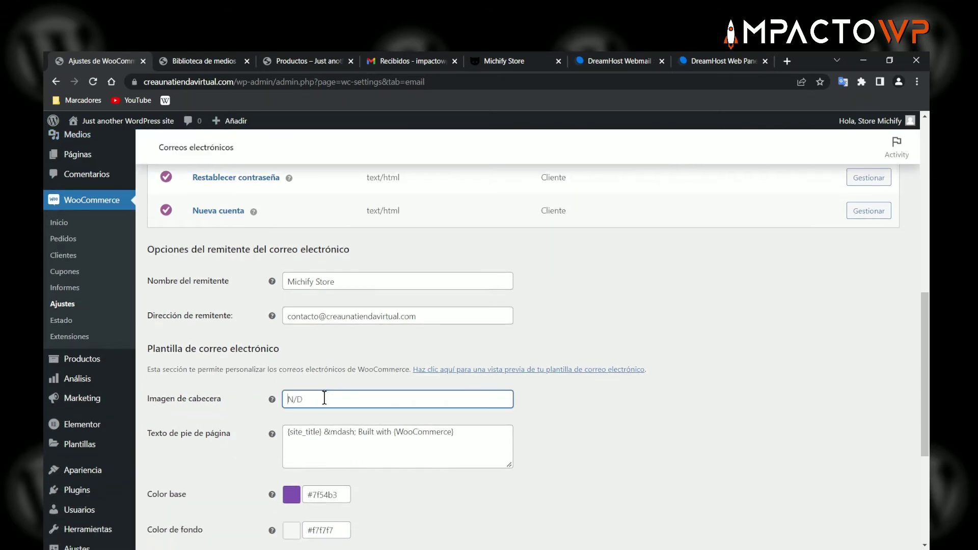
right_click(324, 401)
left_click(372, 308)
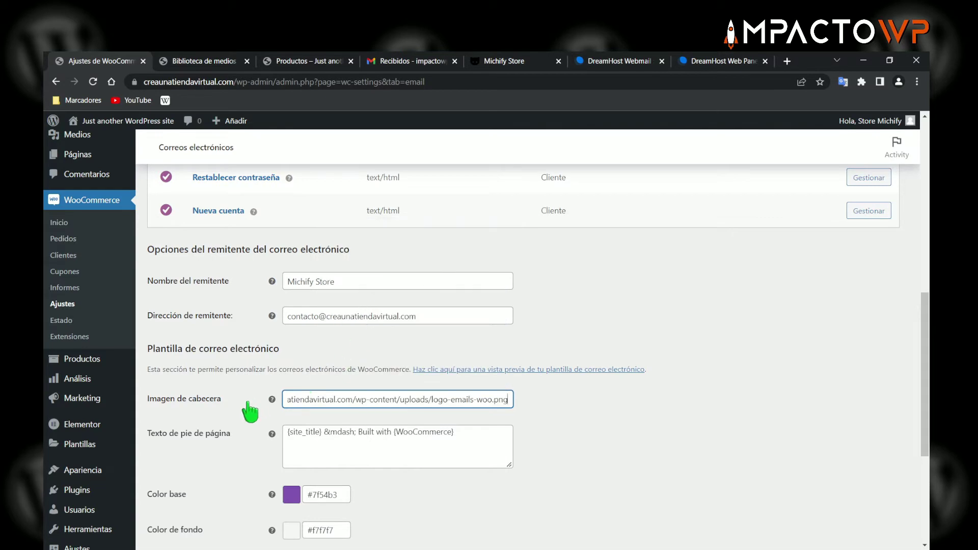
left_click(250, 411)
scroll(256, 415, "down", 4)
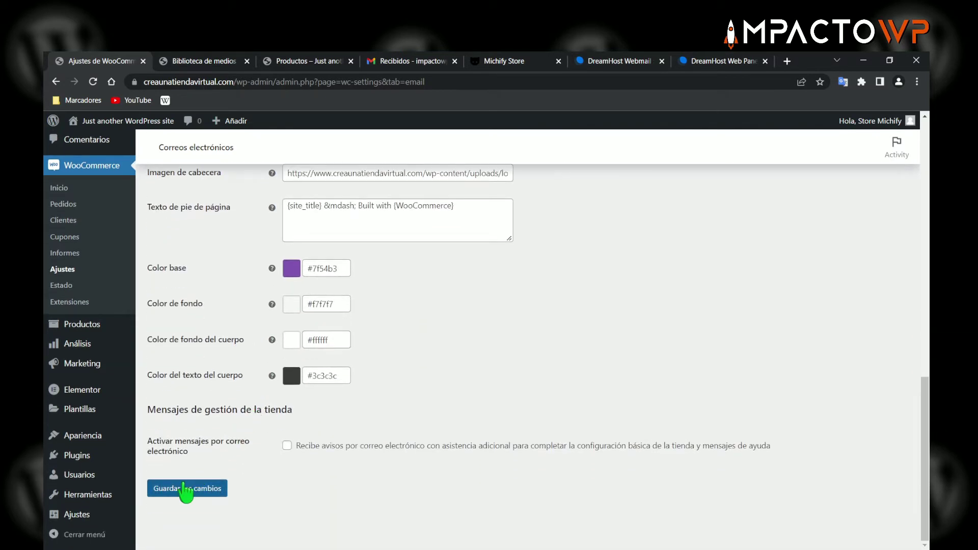
left_click(185, 492)
scroll(273, 443, "up", 3)
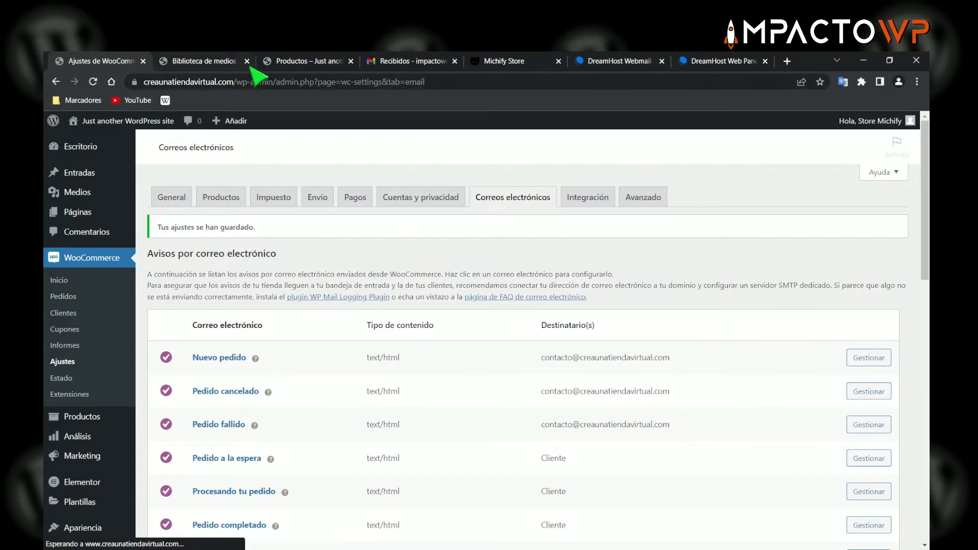
- Close the media library tab and preview the email template now headed by the MICHIFY logo
left_click(242, 60)
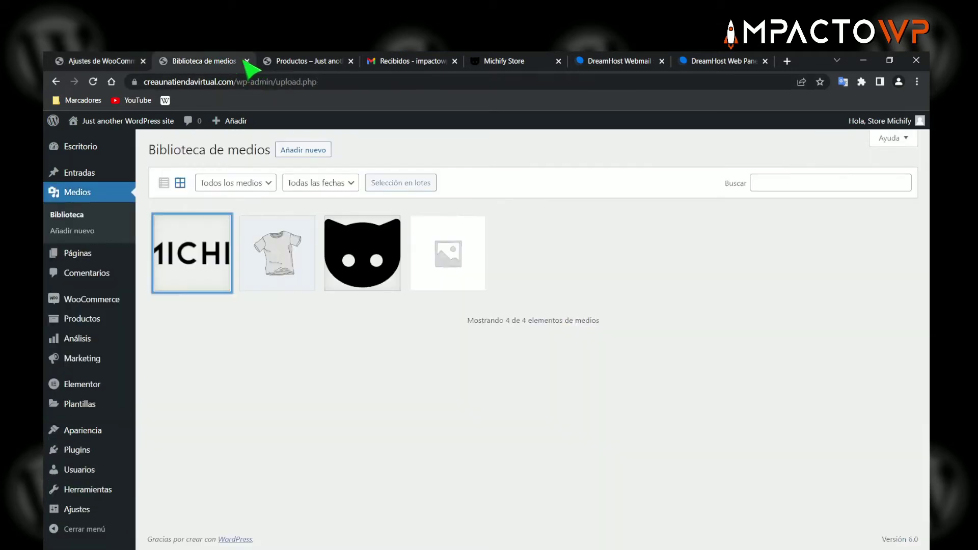
left_click(246, 62)
left_click(242, 63)
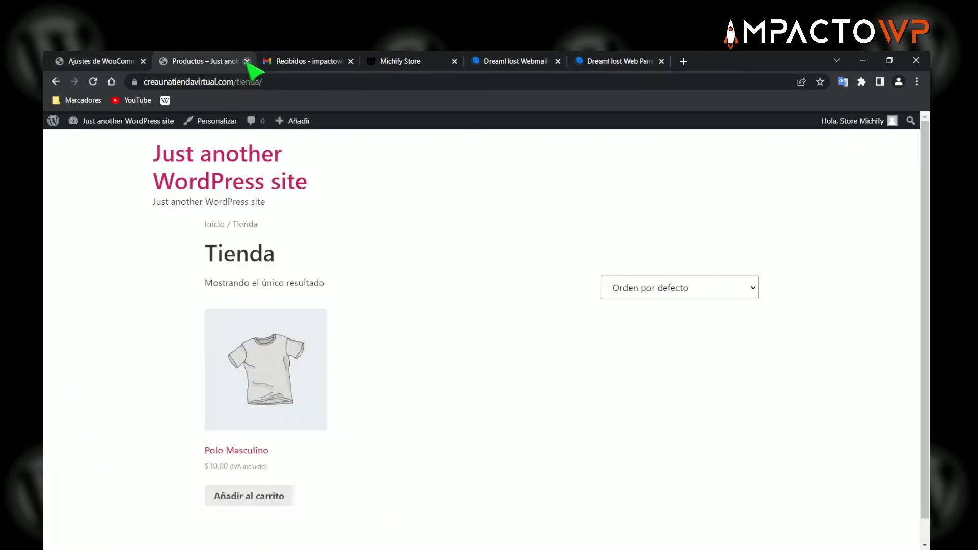
left_click(105, 62)
scroll(500, 308, "down", 3)
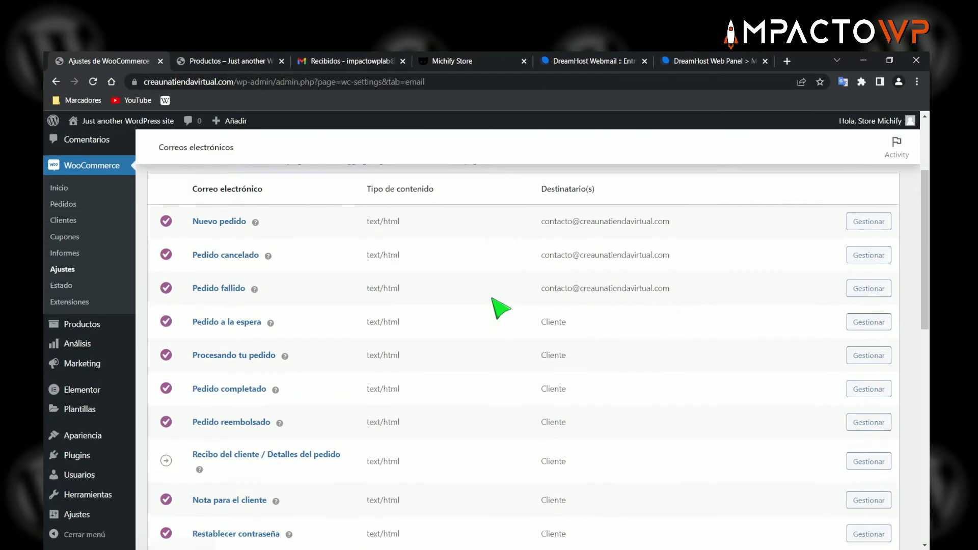
scroll(501, 308, "down", 8)
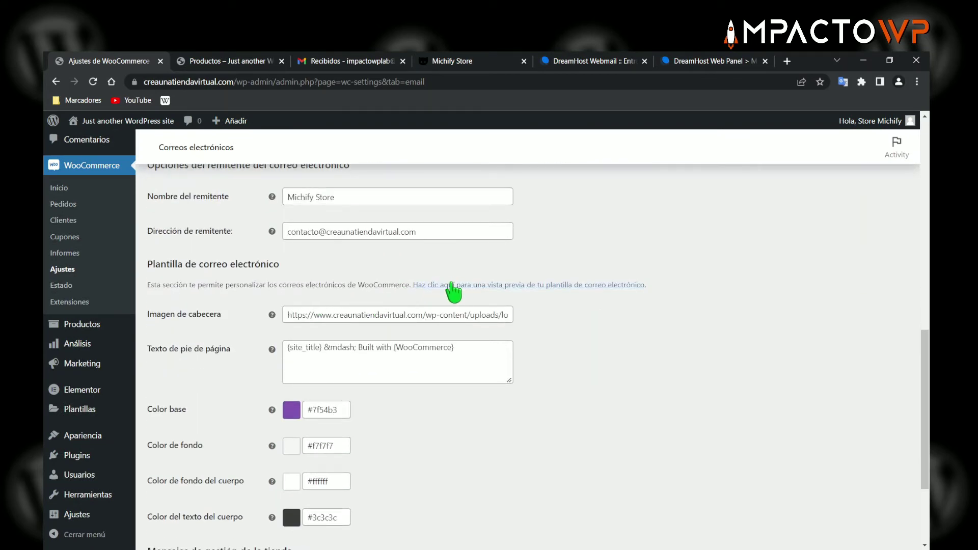
left_click(450, 285)
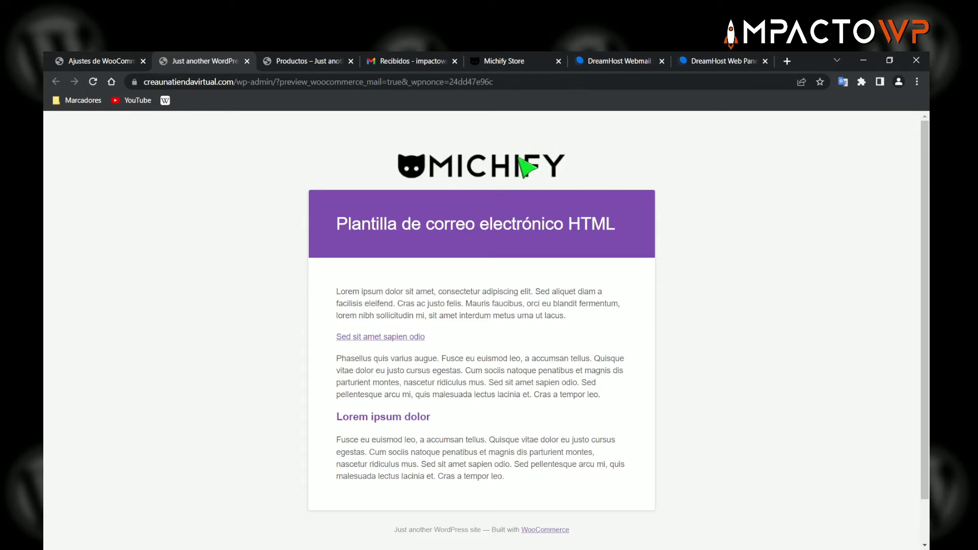
left_click(107, 62)
scroll(466, 306, "down", 1)
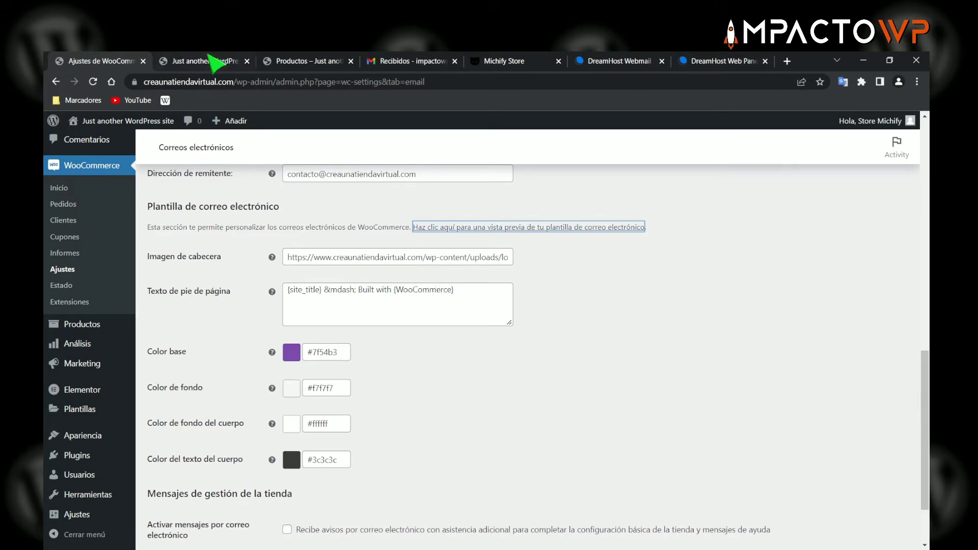
left_click(206, 61)
left_click_drag(337, 244, 517, 429)
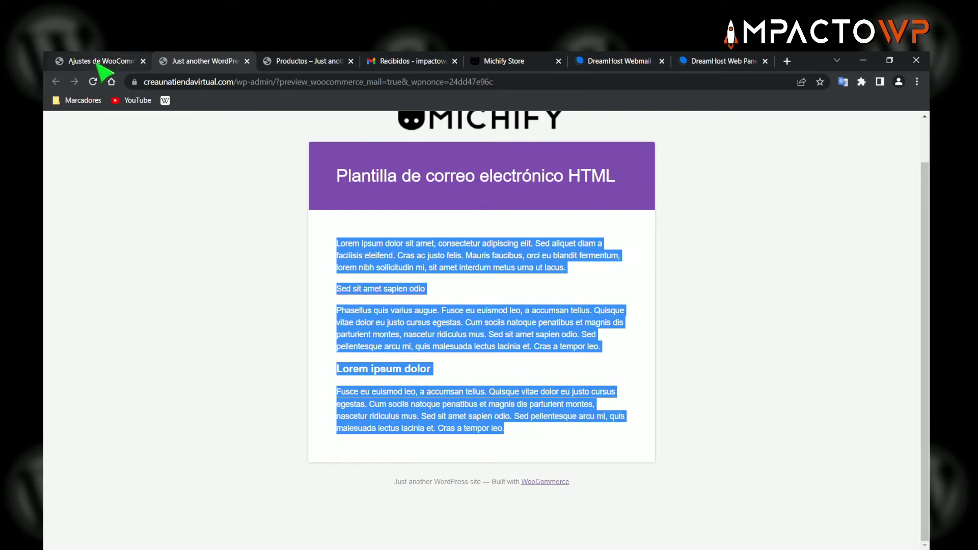
left_click(97, 61)
scroll(336, 300, "up", 8)
scroll(338, 299, "up", 1)
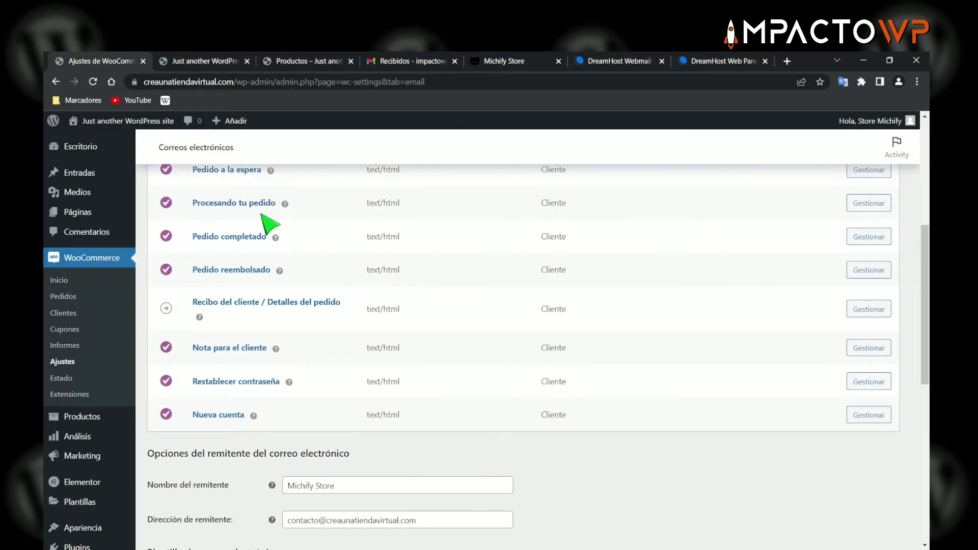
left_click(207, 61)
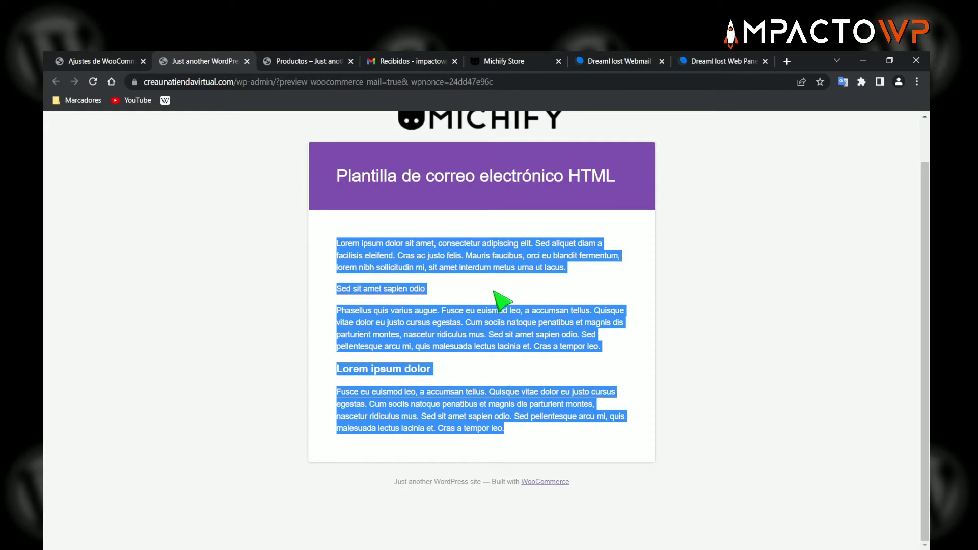
left_click(461, 291)
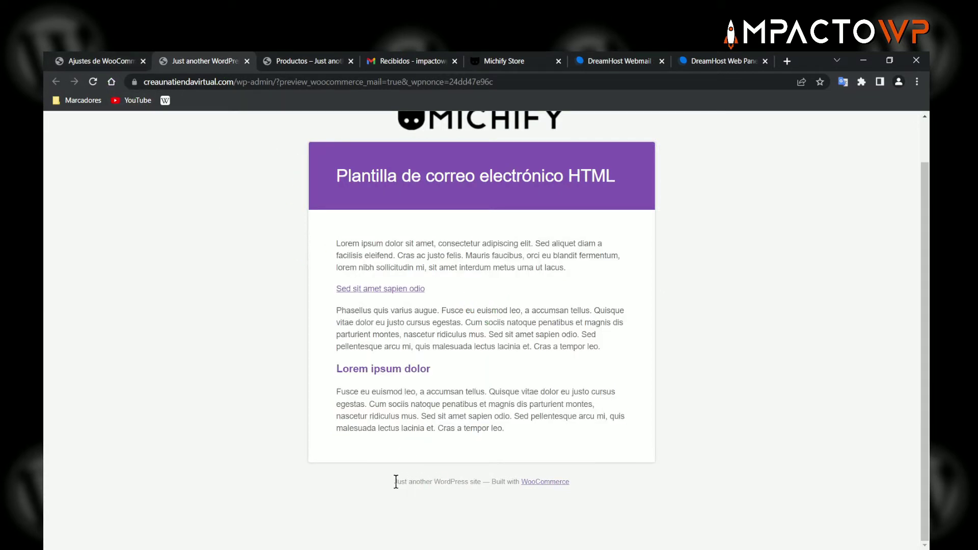
left_click_drag(408, 481, 484, 481)
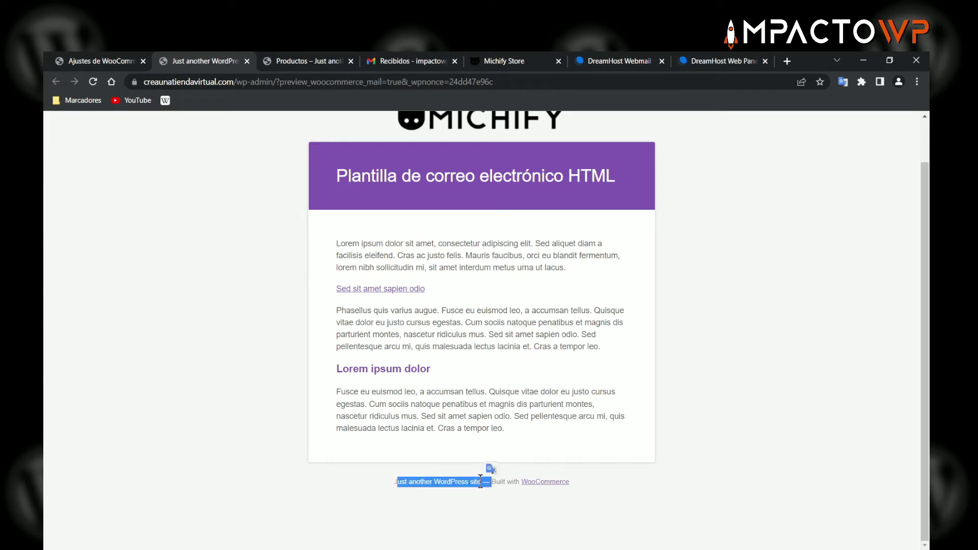
left_click(433, 477)
left_click_drag(394, 481, 586, 491)
left_click(422, 482)
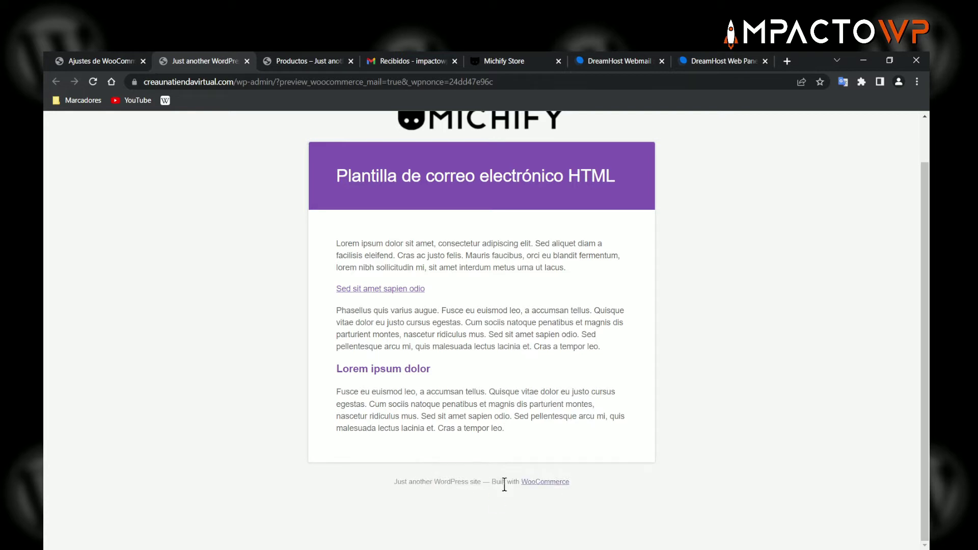
left_click(107, 64)
scroll(340, 354, "down", 5)
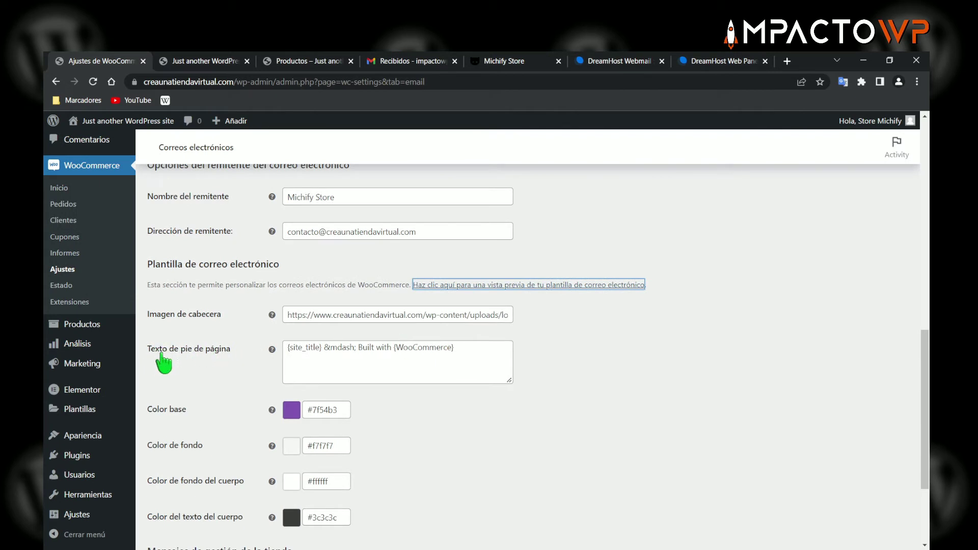
- Compare the footer's {site_title} placeholder with the site title shown in the preview footer
left_click(322, 348)
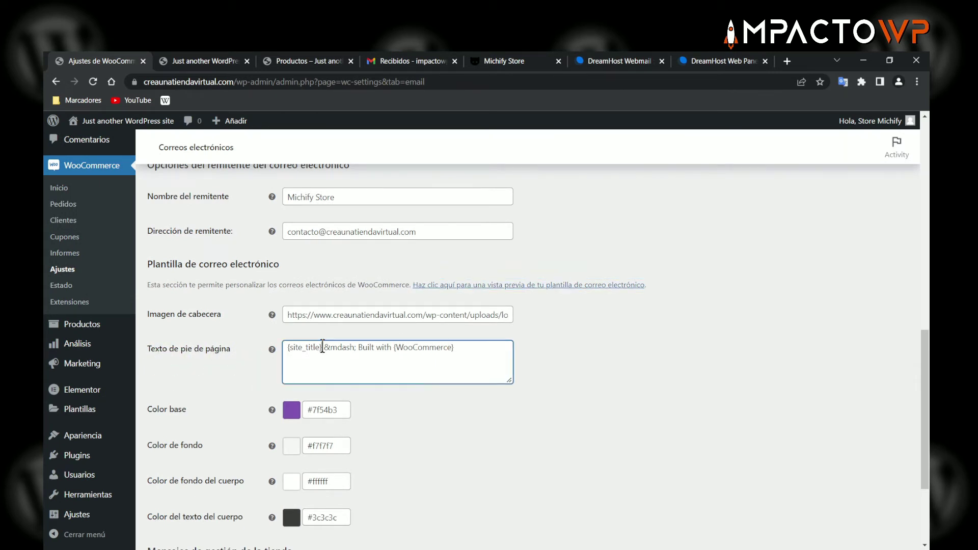
left_click_drag(321, 350, 287, 350)
left_click(308, 353)
mouse_move(272, 350)
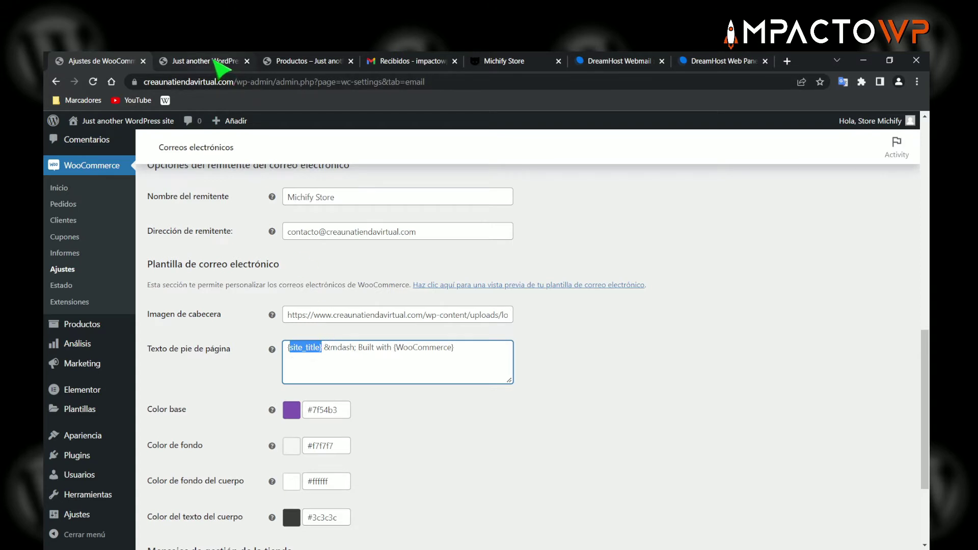
left_click(208, 61)
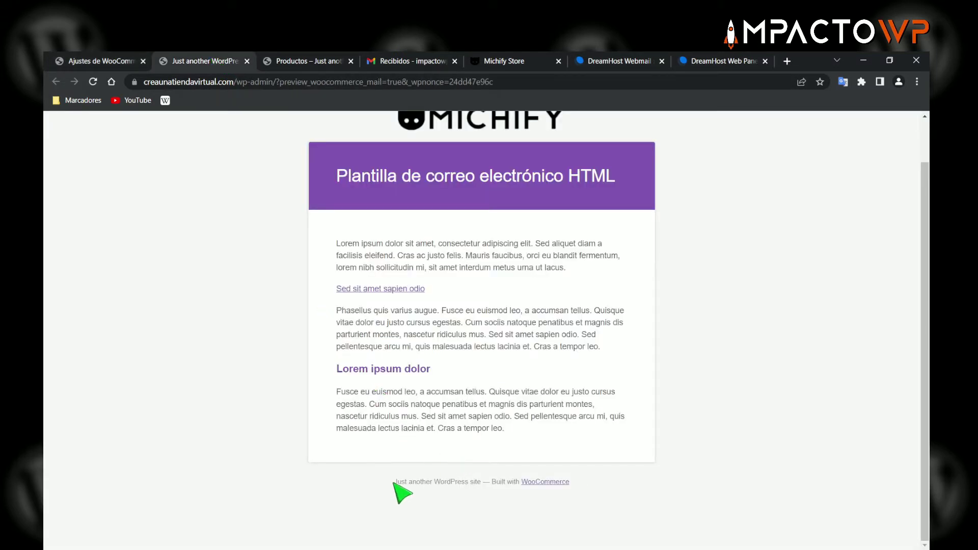
left_click_drag(395, 482, 482, 482)
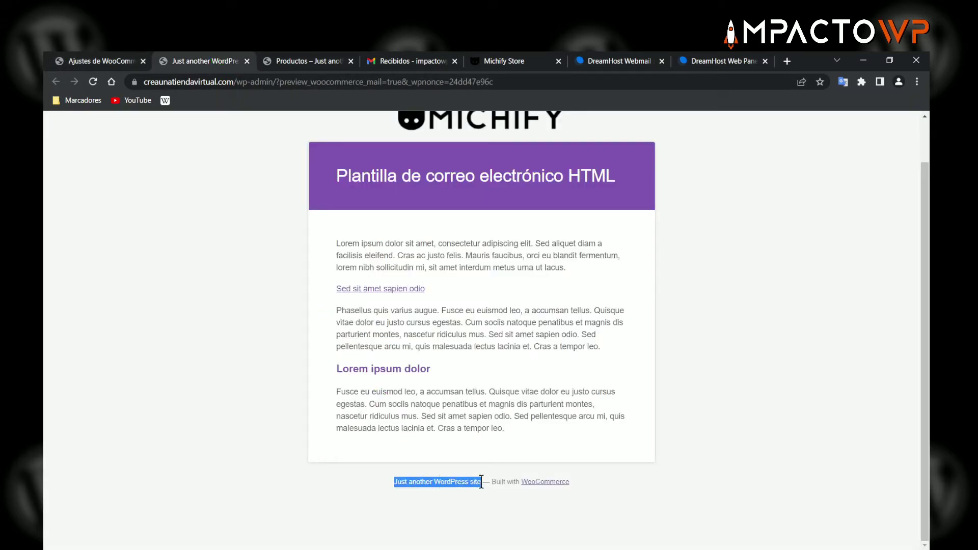
left_click(102, 62)
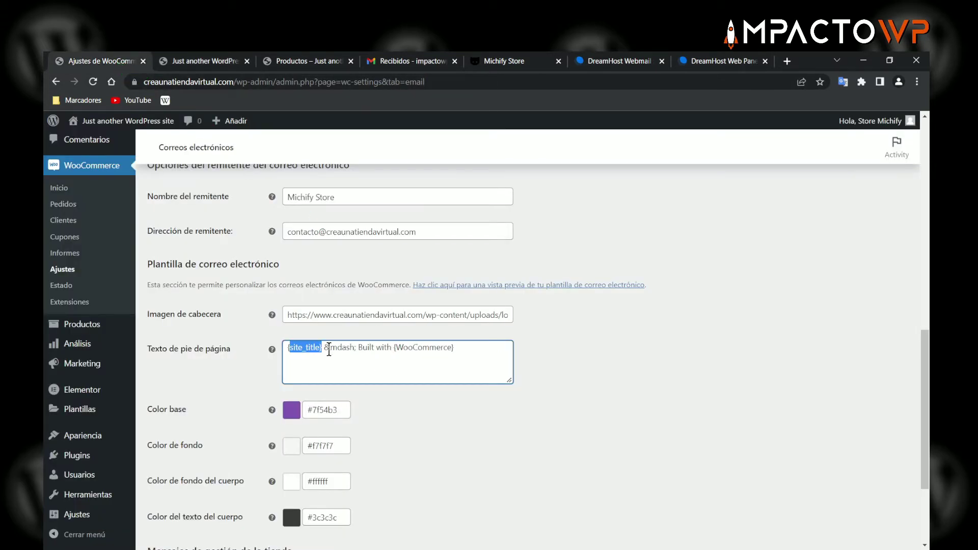
left_click(326, 349)
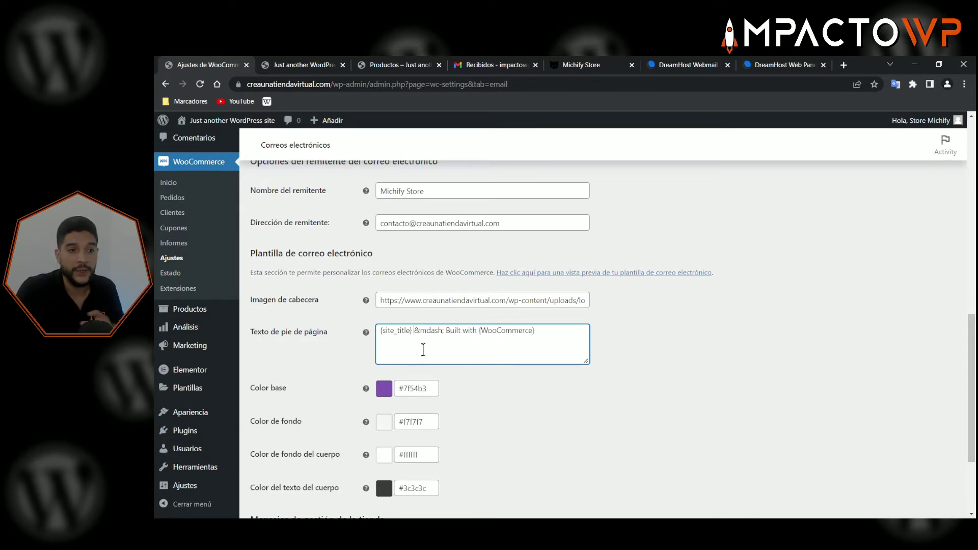
scroll(422, 349, "up", 6)
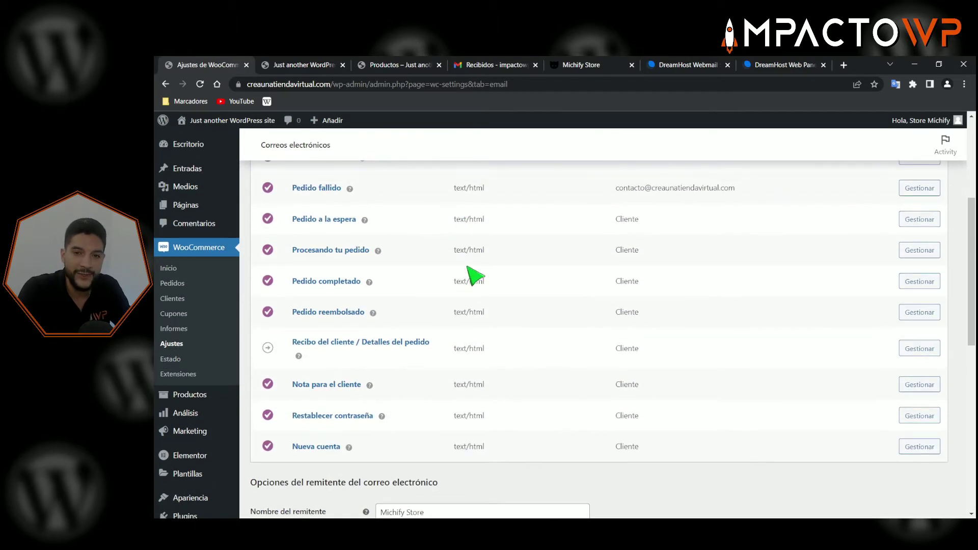
scroll(473, 275, "down", 6)
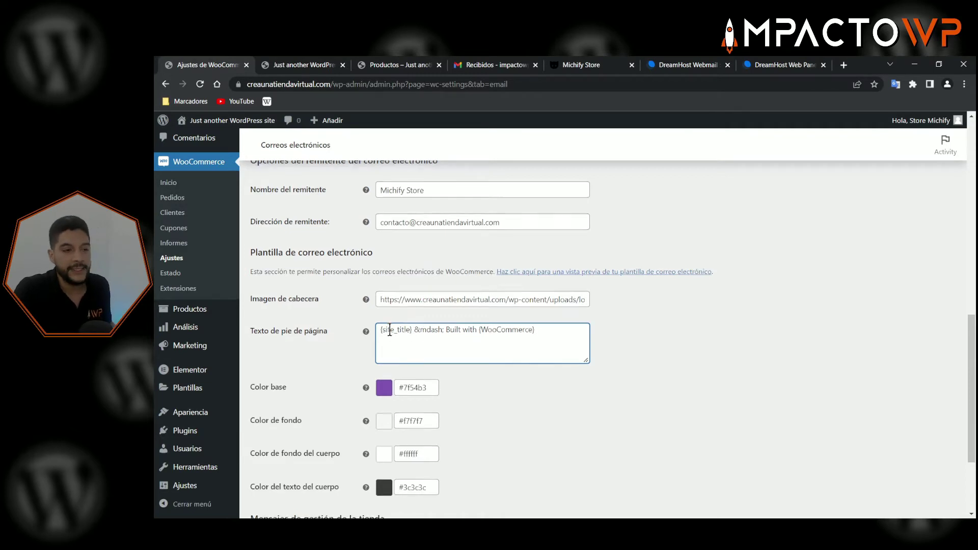
scroll(408, 334, "down", 1)
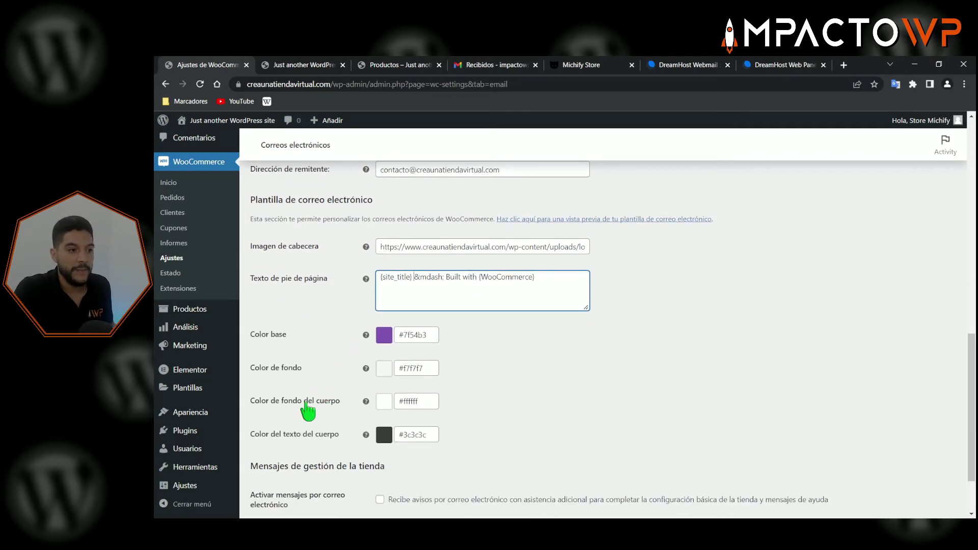
mouse_move(214, 487)
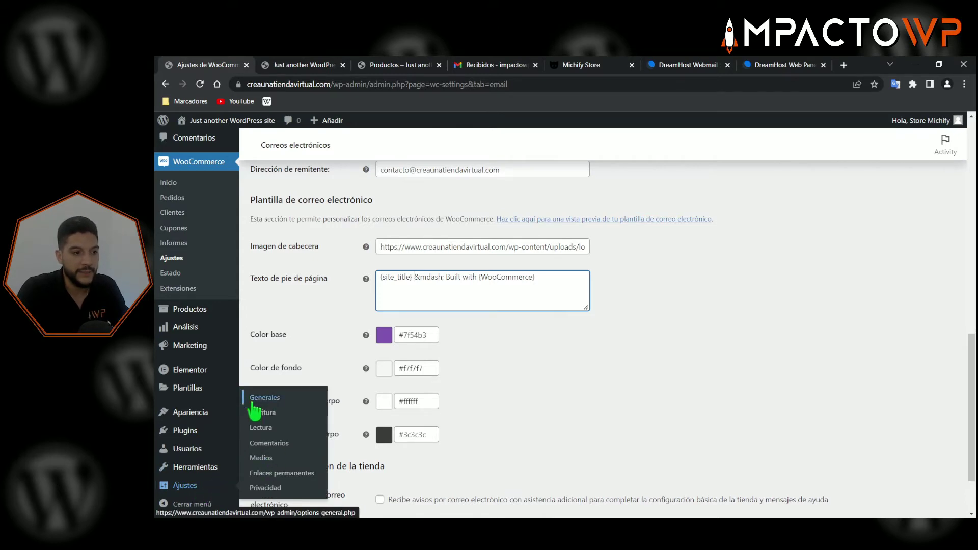
- Open Ajustes > Generales in a new tab and change the site title to 'Michify Store'
left_click(266, 399)
right_click(274, 408)
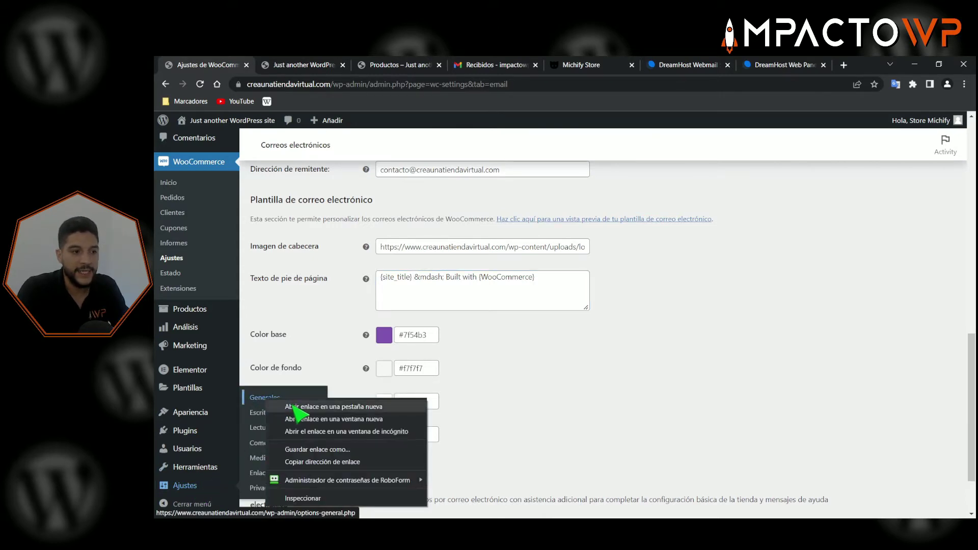
left_click(293, 407)
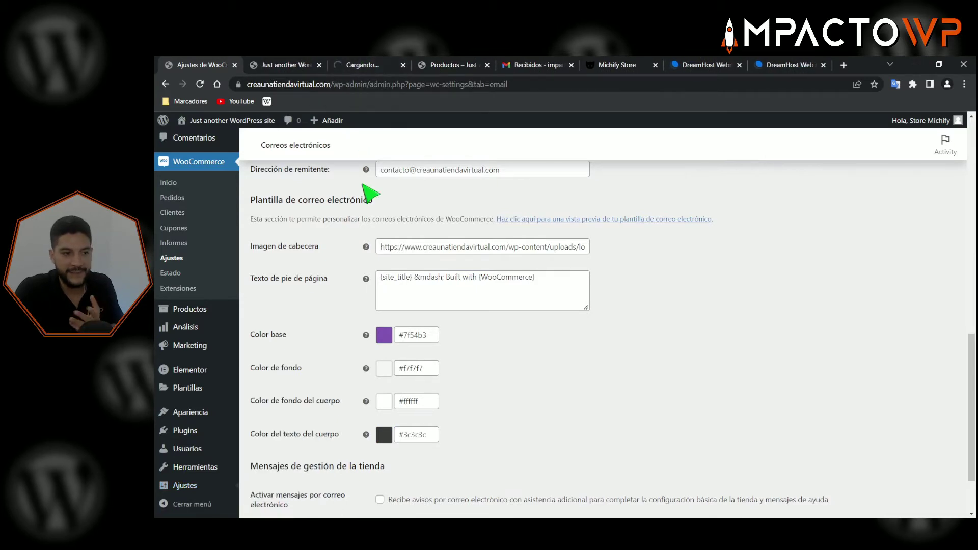
left_click(358, 65)
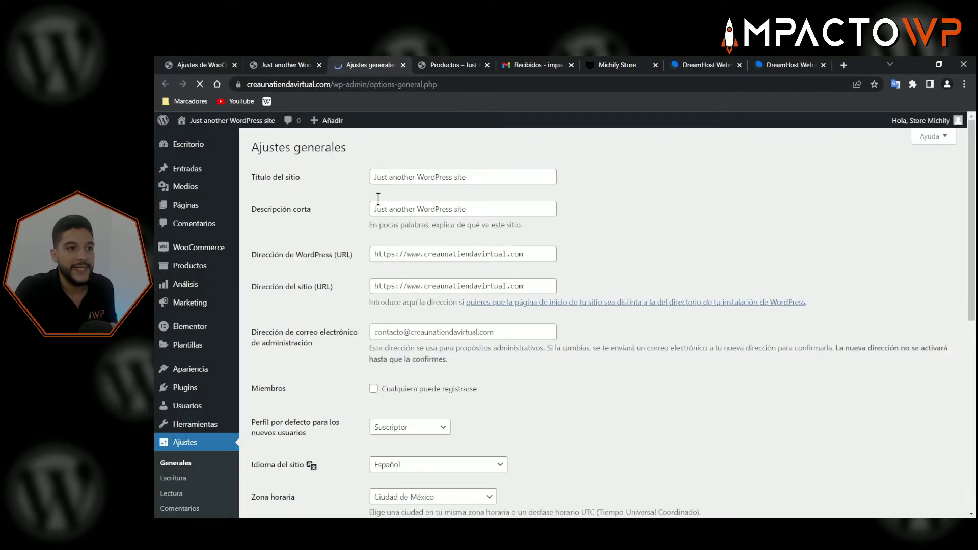
left_click_drag(474, 178, 356, 182)
type("Mi")
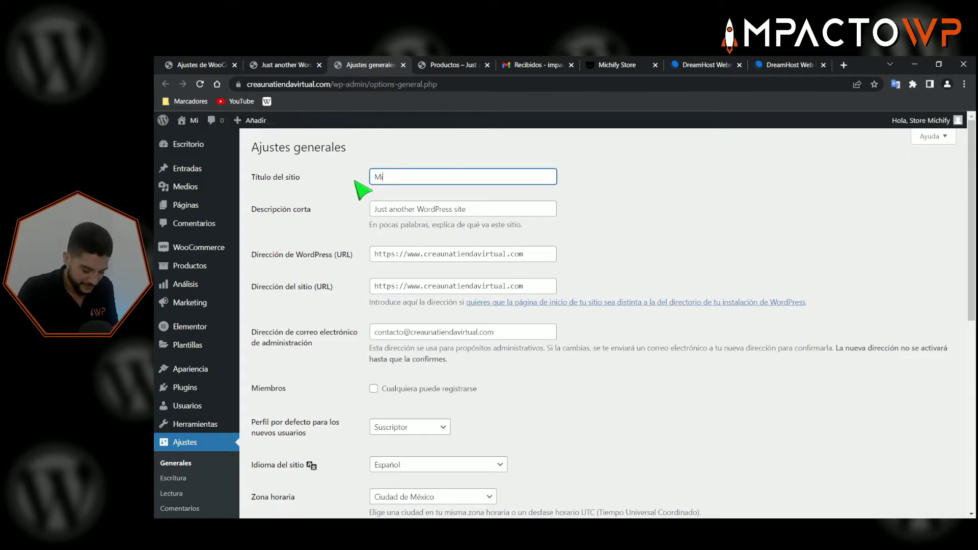
type("chi")
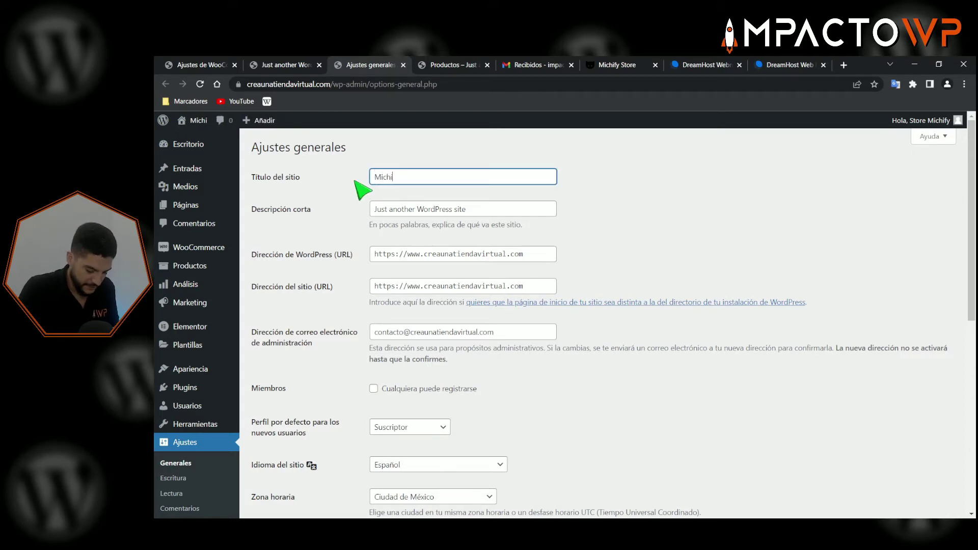
type("fy Store")
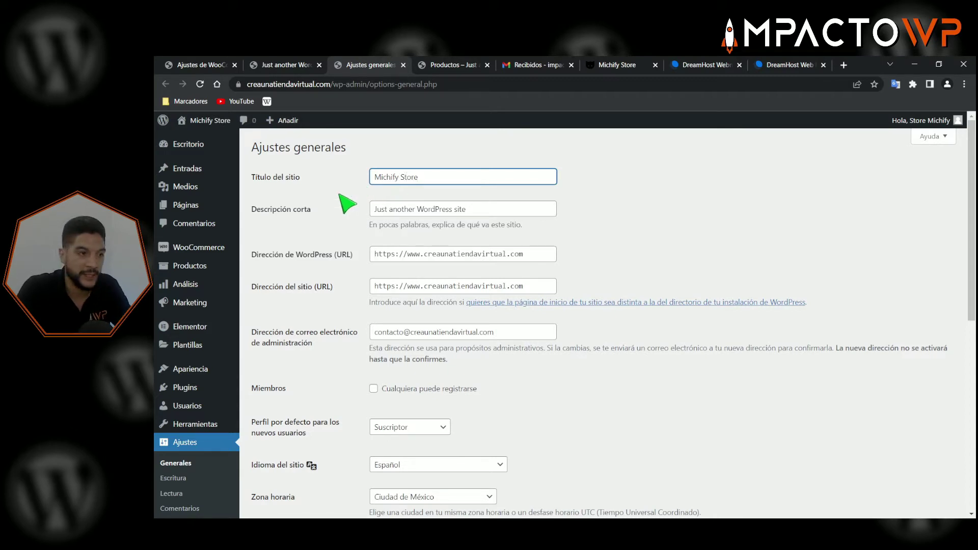
left_click(346, 204)
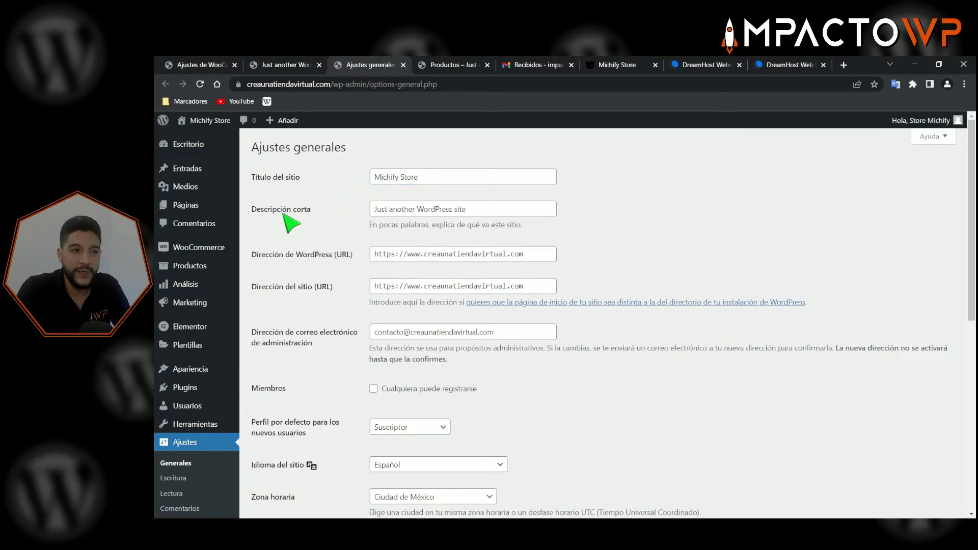
- Clear the Descripción corta tagline and save the general settings
left_click_drag(493, 208, 329, 210)
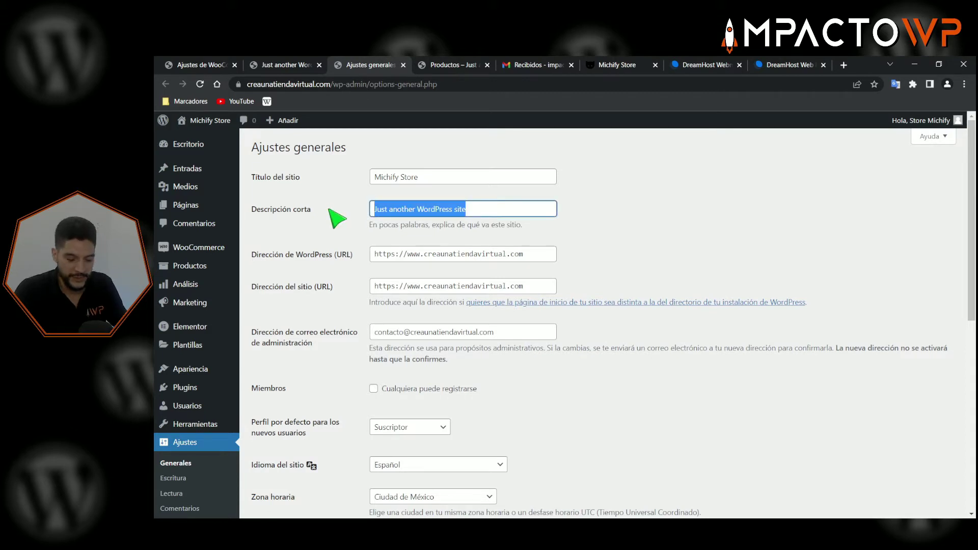
key("BackSpace")
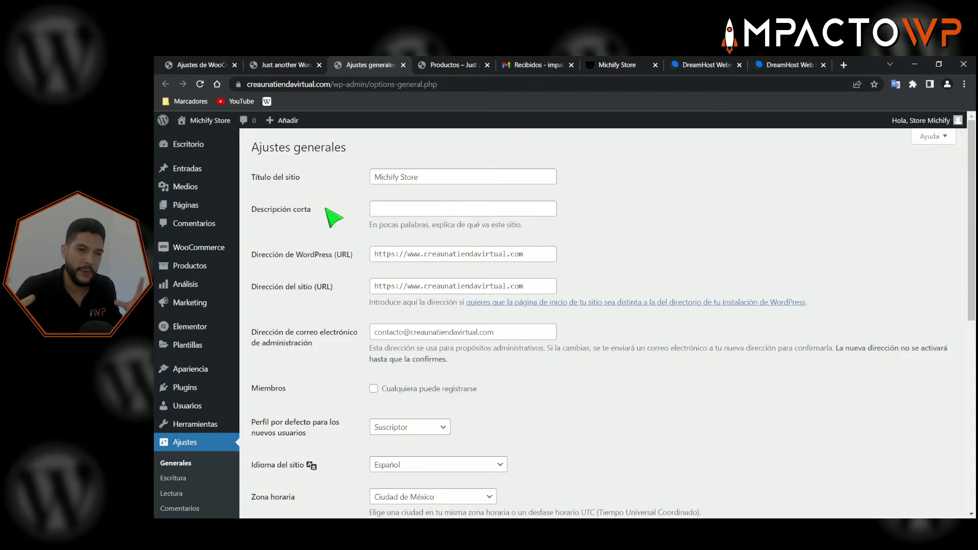
left_click(383, 210)
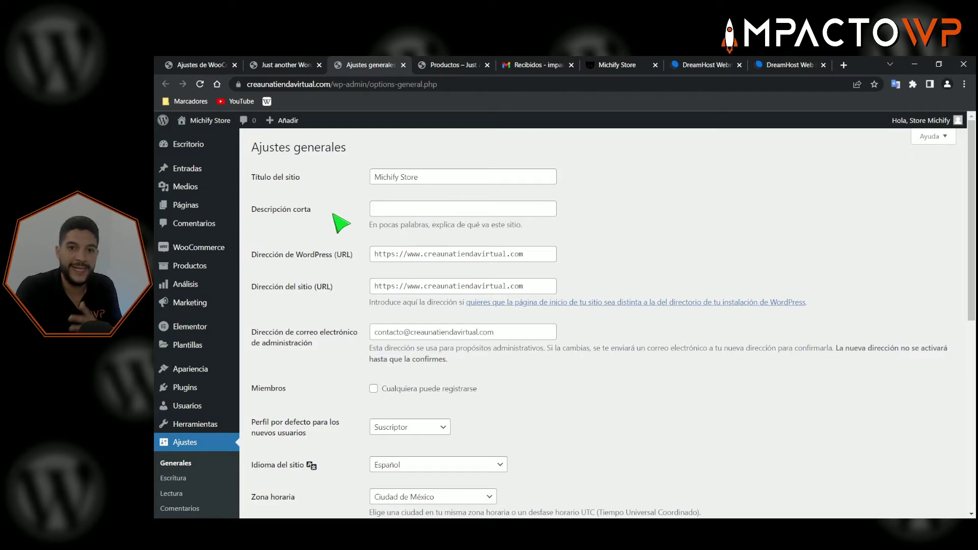
left_click(191, 66)
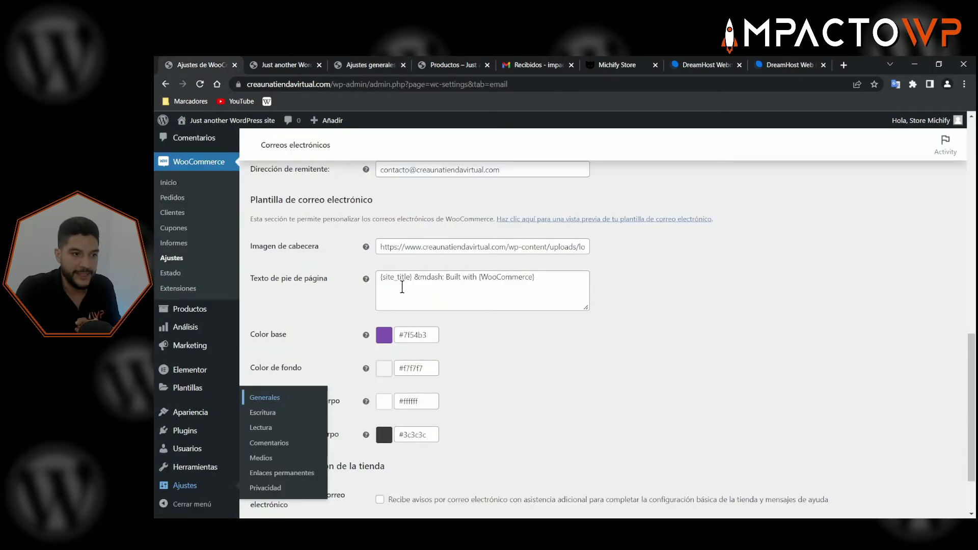
left_click_drag(410, 279, 401, 280)
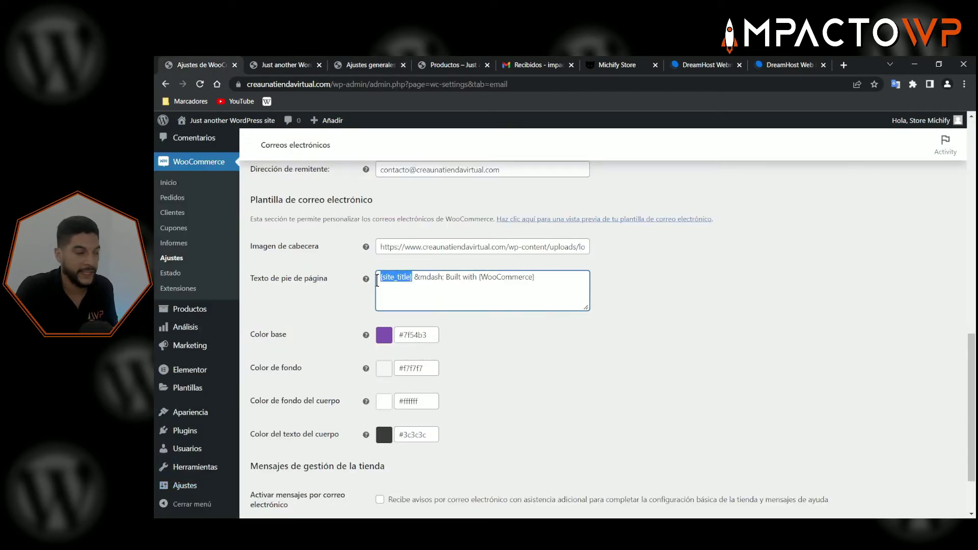
left_click(286, 65)
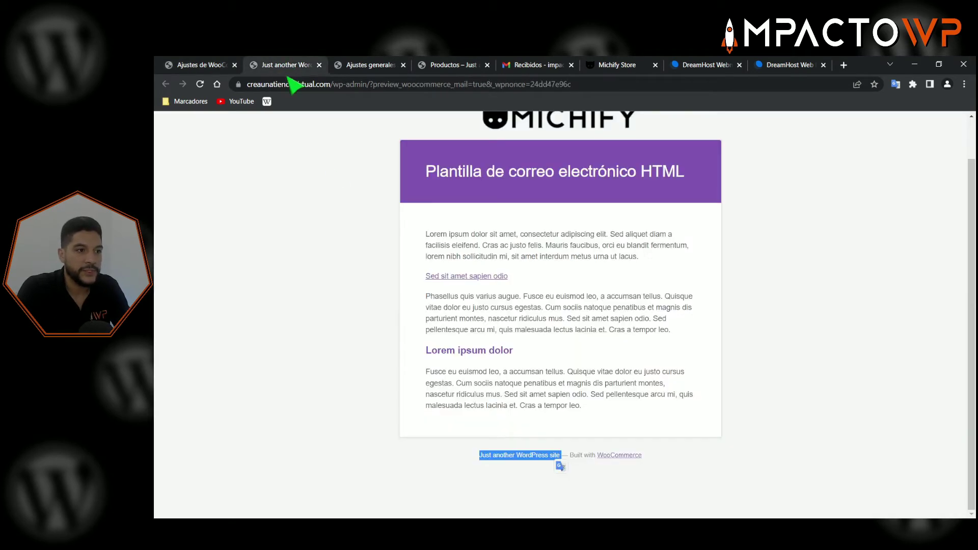
left_click(355, 65)
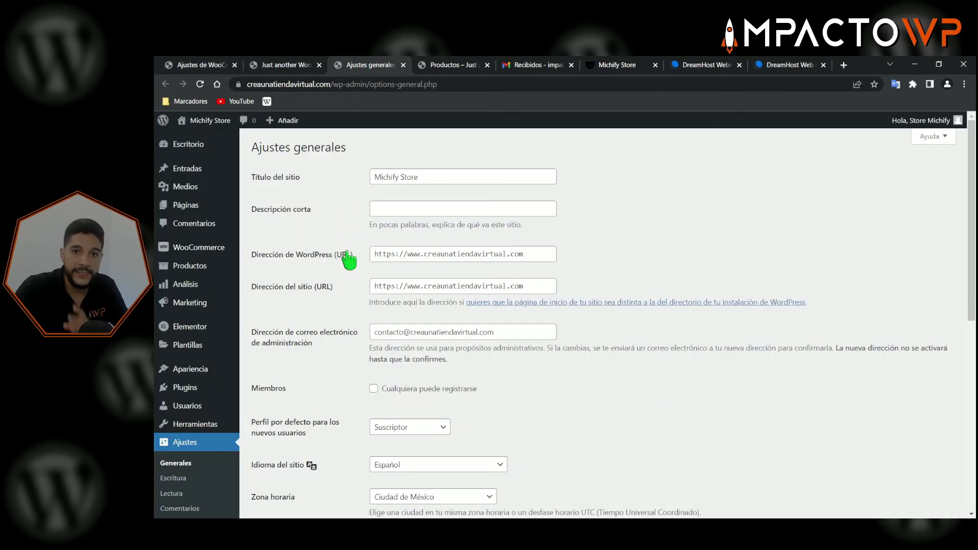
scroll(338, 336, "down", 7)
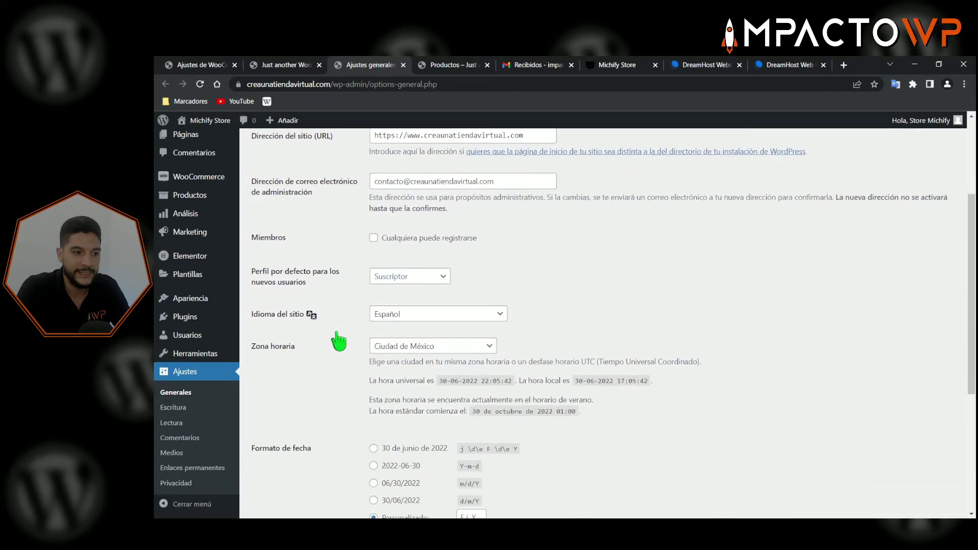
left_click(281, 476)
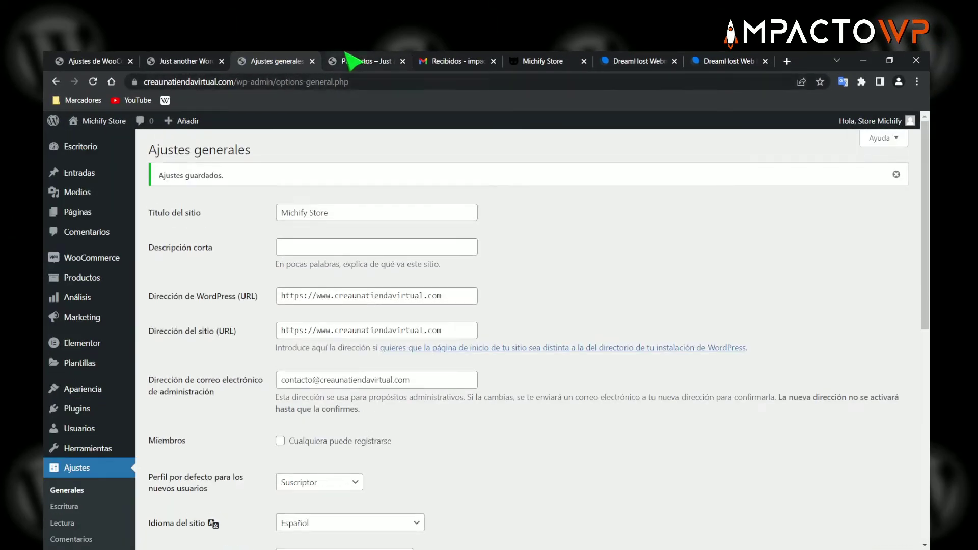
- Close the general settings and outdated preview tabs and open a fresh email template preview
left_click(313, 61)
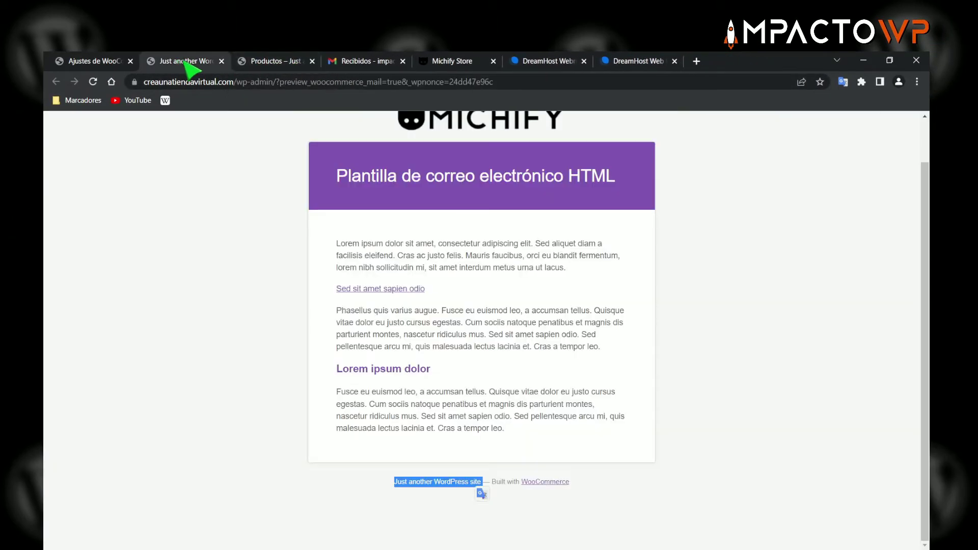
left_click(221, 61)
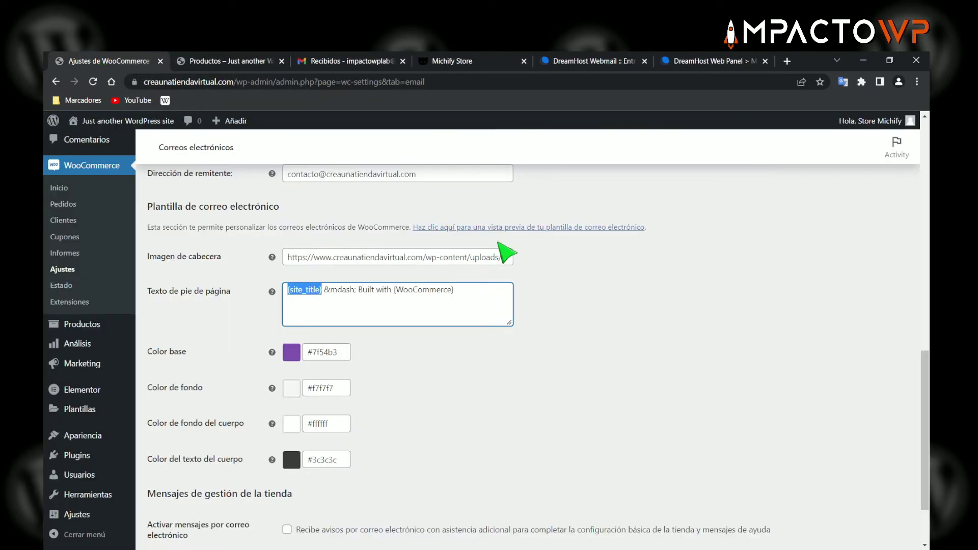
left_click(464, 228)
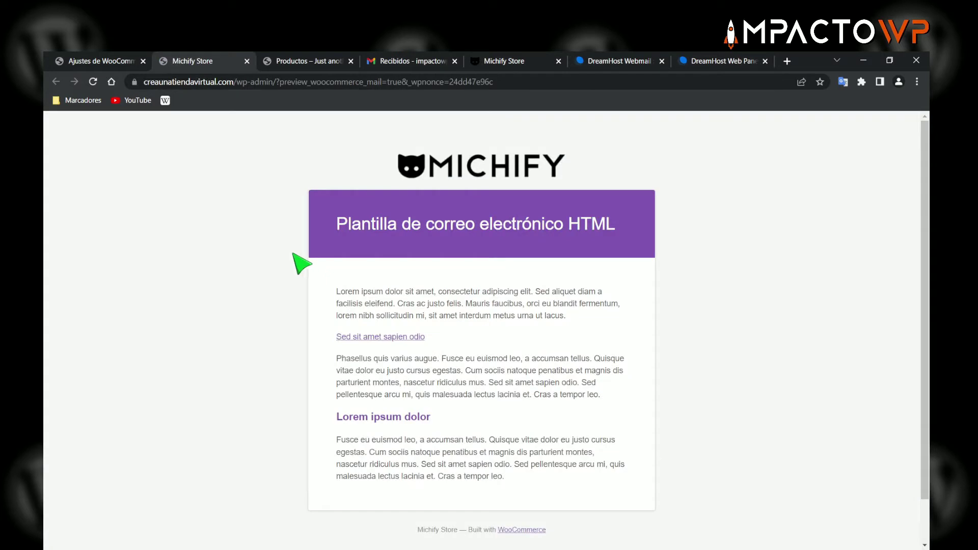
scroll(296, 260, "down", 1)
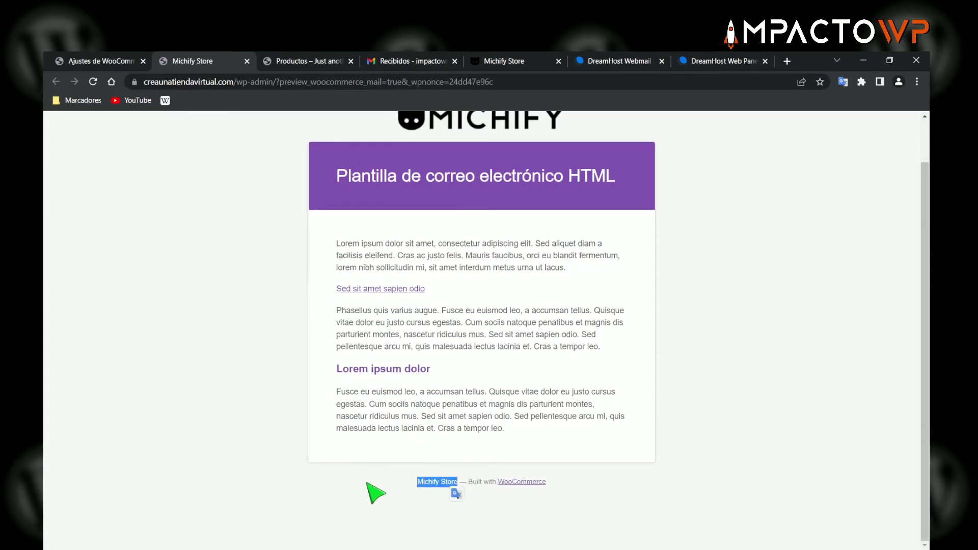
- Back in the email settings, inspect the footer's &mdash; code and add a blank tab beside it
left_click(99, 62)
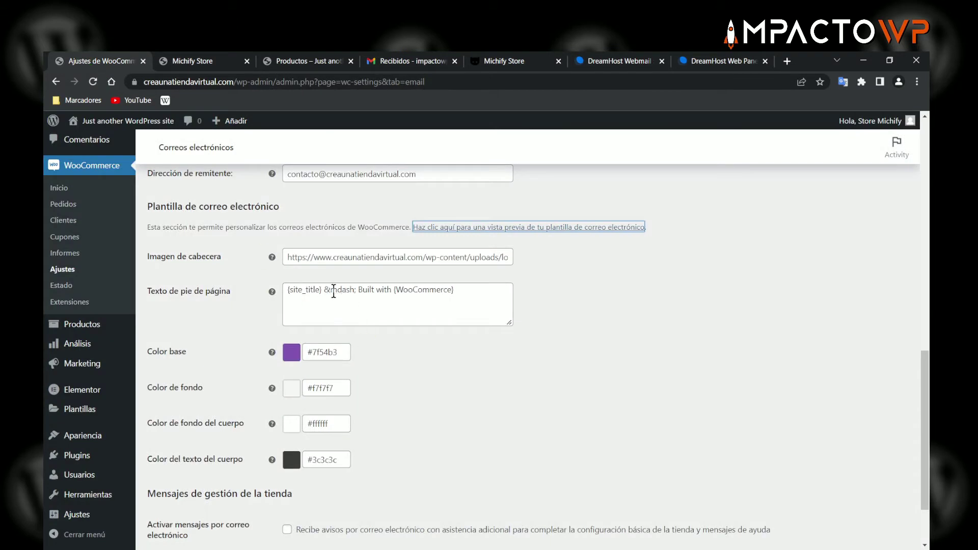
left_click_drag(358, 291, 339, 294)
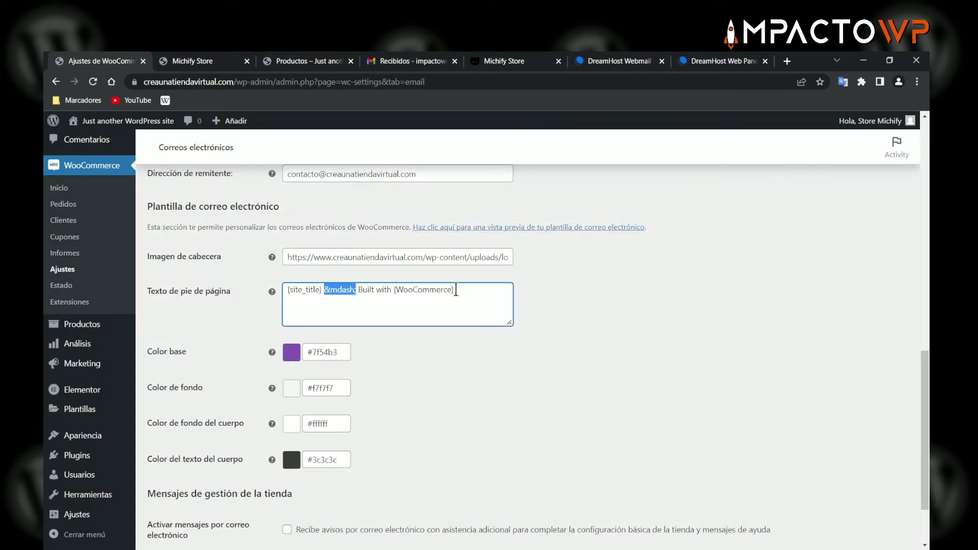
left_click(478, 292)
right_click(136, 60)
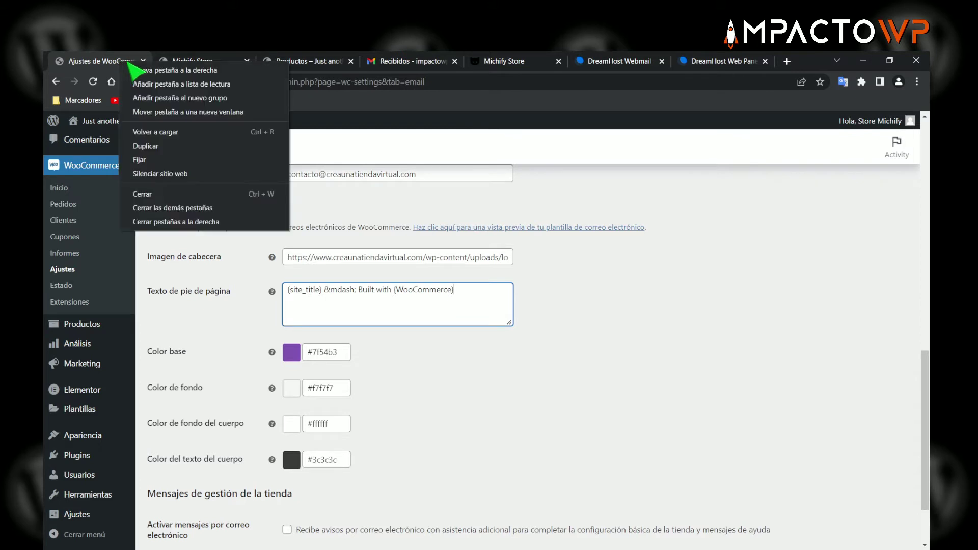
left_click(139, 70)
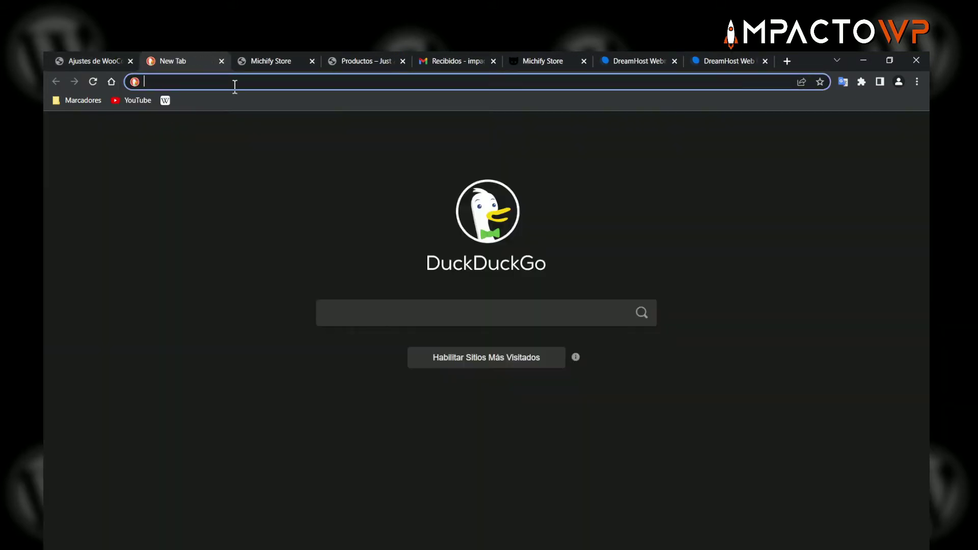
- Search DuckDuckGo for 'html editor online' and open the html-online.com editor
type("html e")
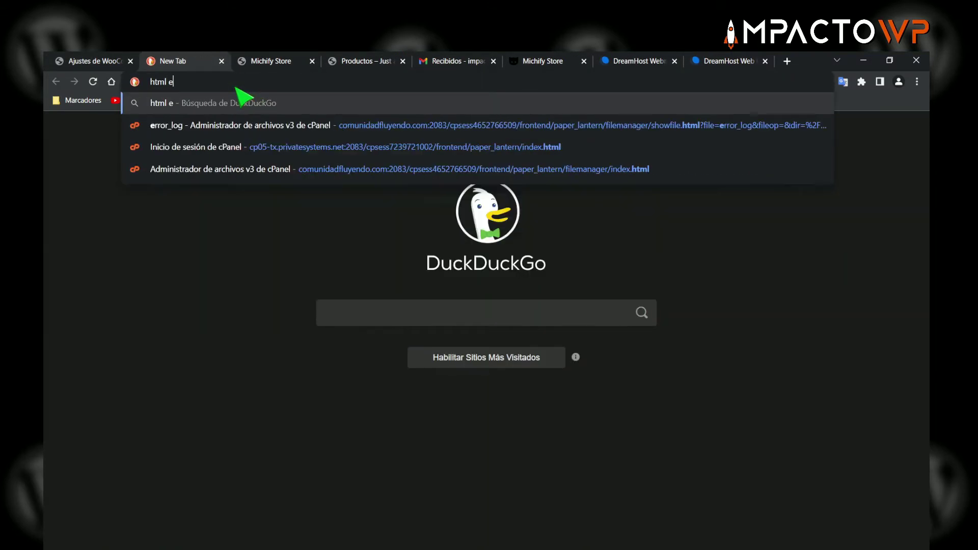
type("ditor onl")
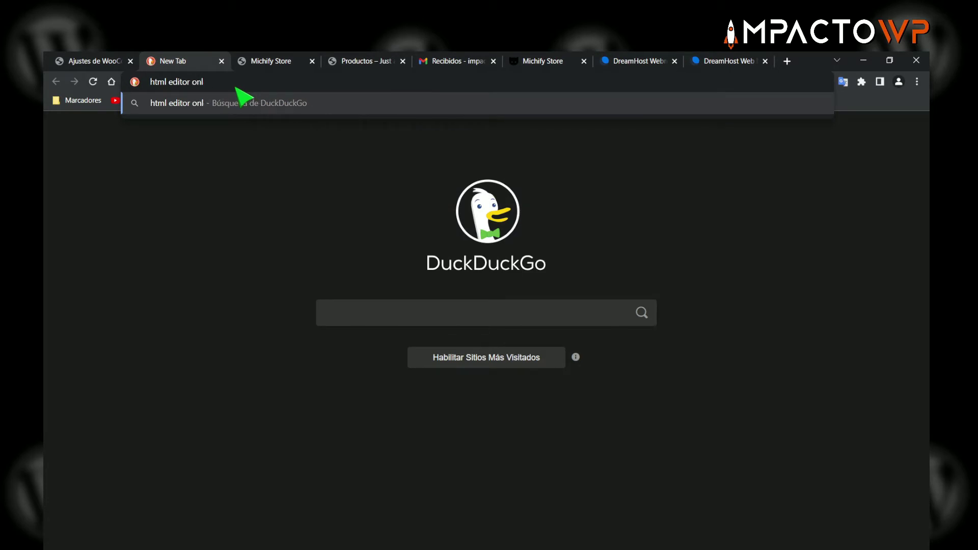
type("ine")
key("Return")
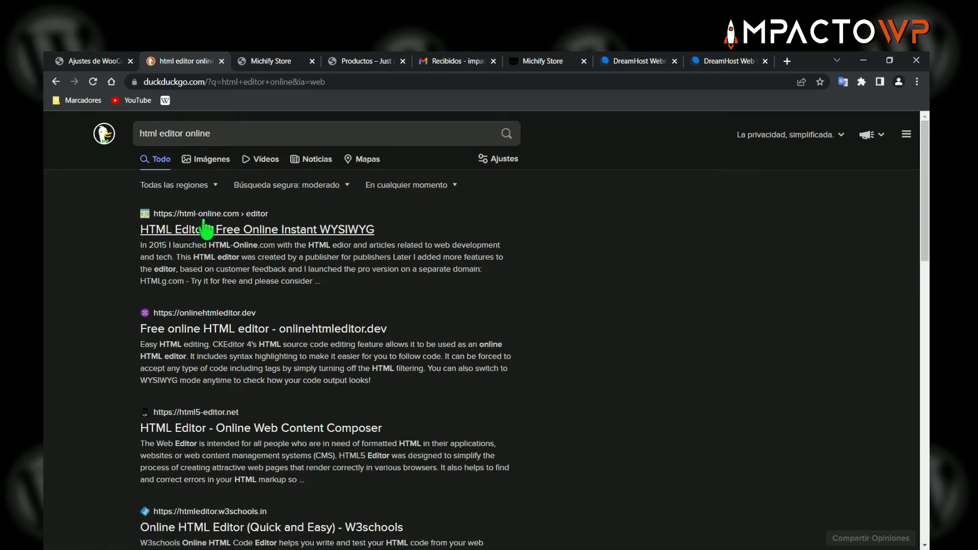
left_click(262, 228)
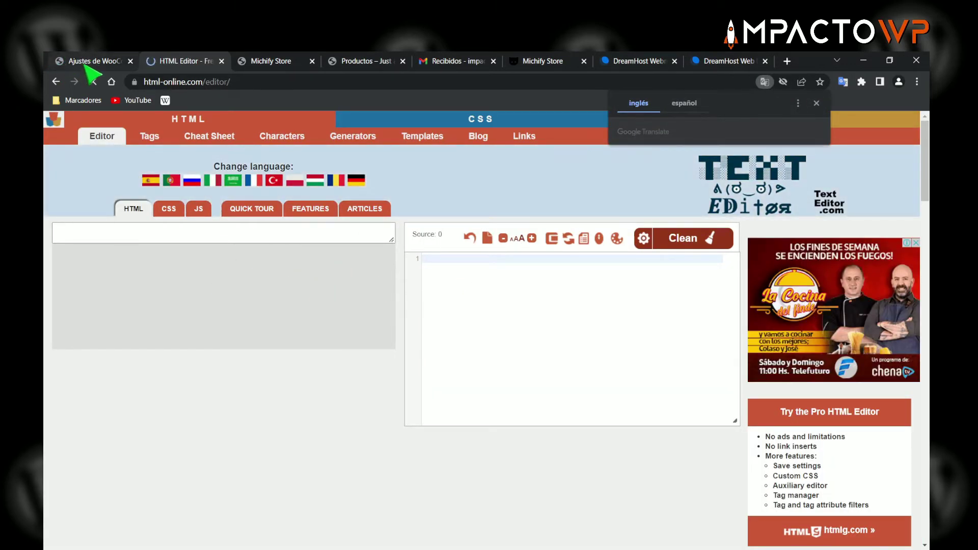
- Check the current WooCommerce footer text, then add a new tab right of the HTML editor
left_click(86, 63)
left_click_drag(483, 292, 287, 293)
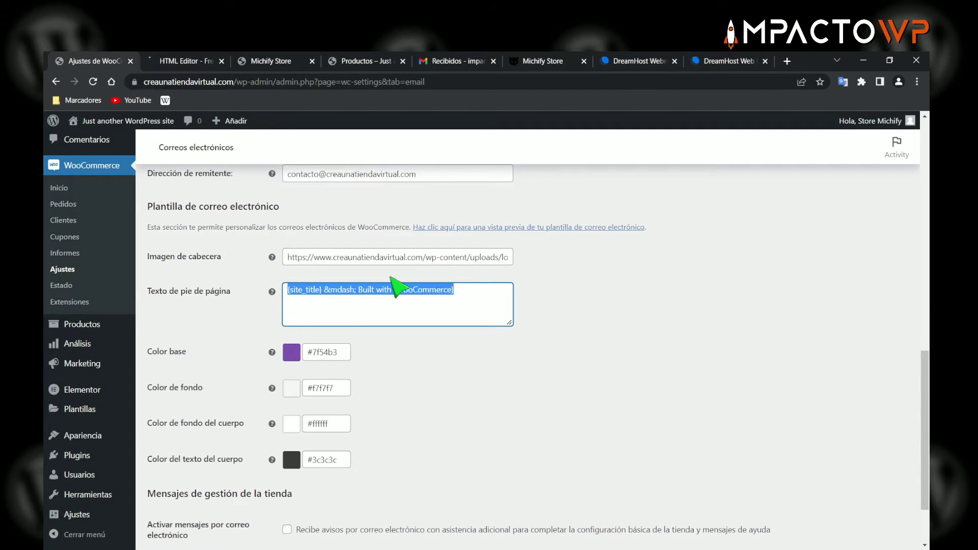
left_click(408, 298)
left_click(188, 61)
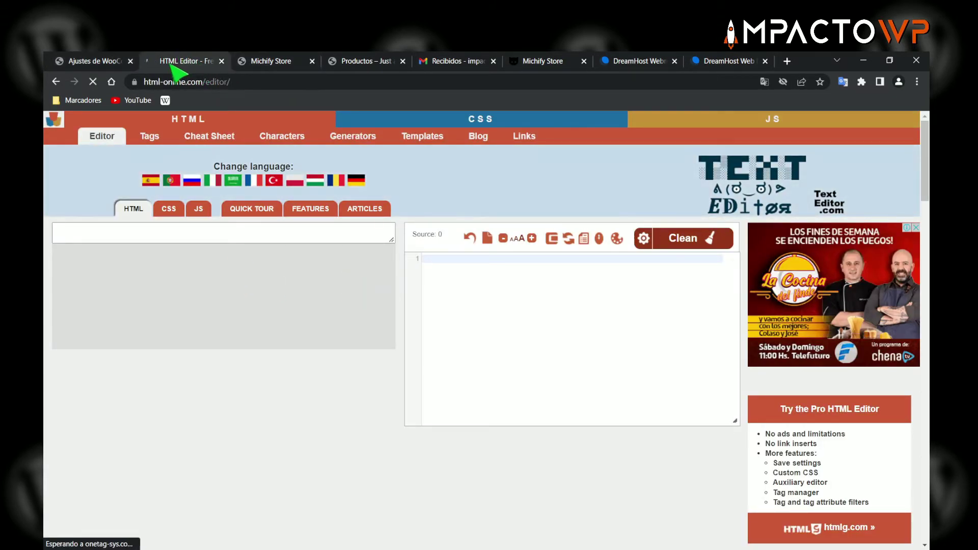
right_click(171, 62)
left_click(216, 70)
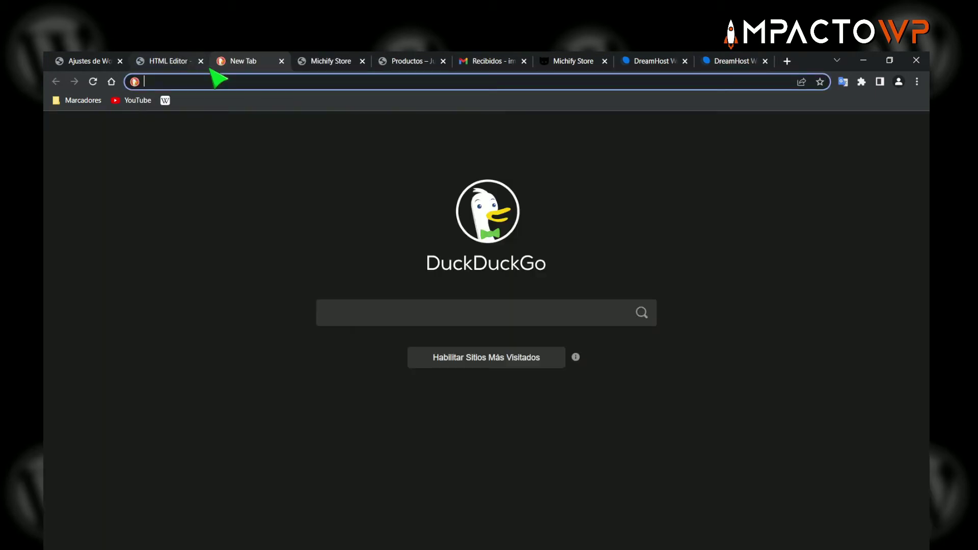
- Load michify.com in the empty new tab
left_click(572, 65)
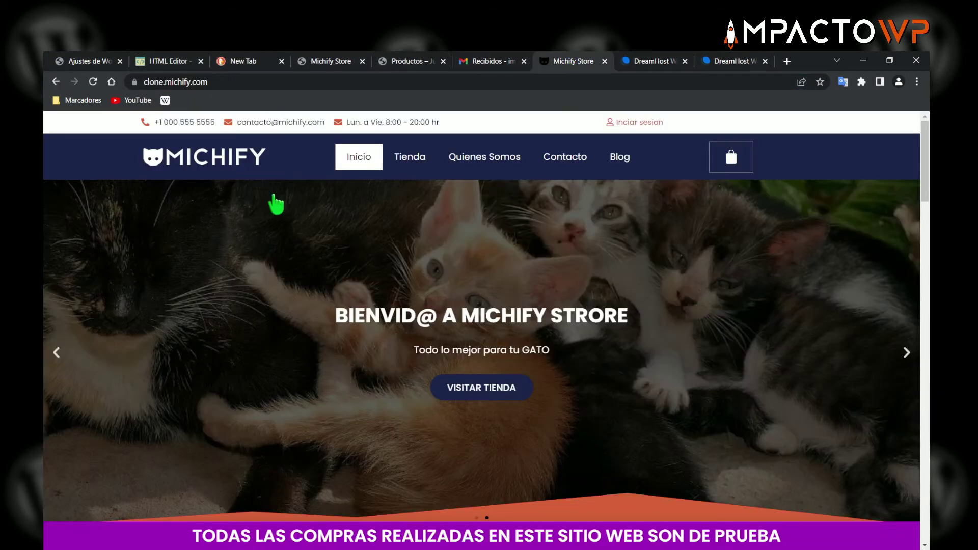
scroll(285, 255, "down", 5)
scroll(286, 264, "down", 20)
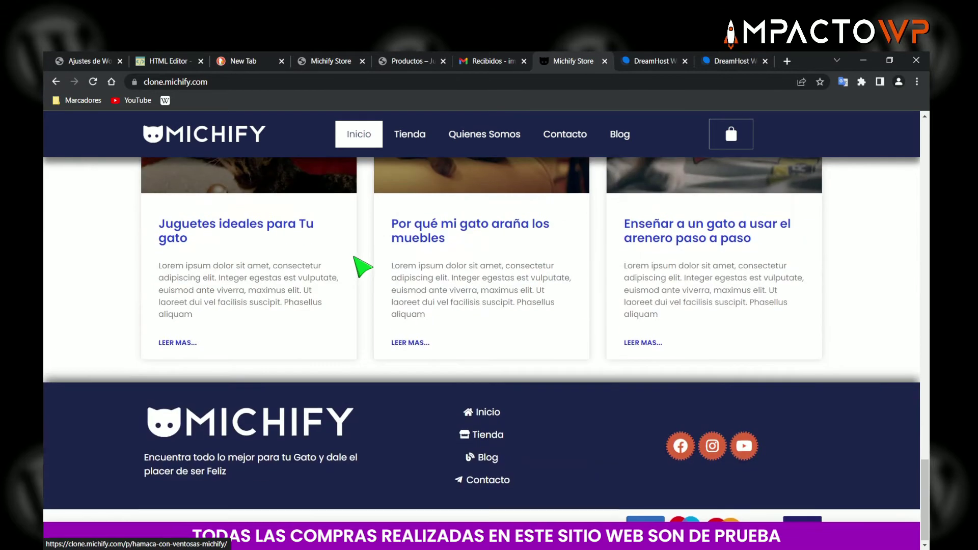
left_click(255, 61)
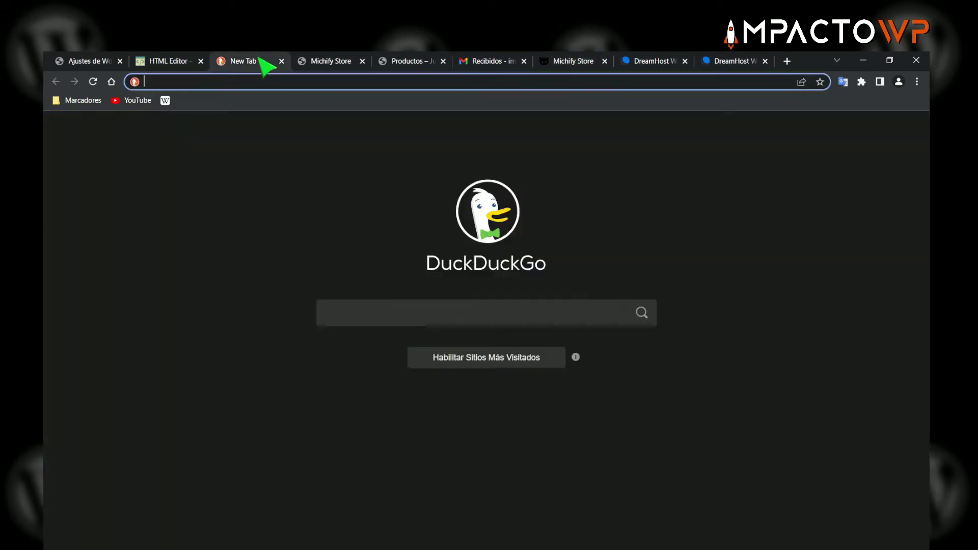
type("michify")
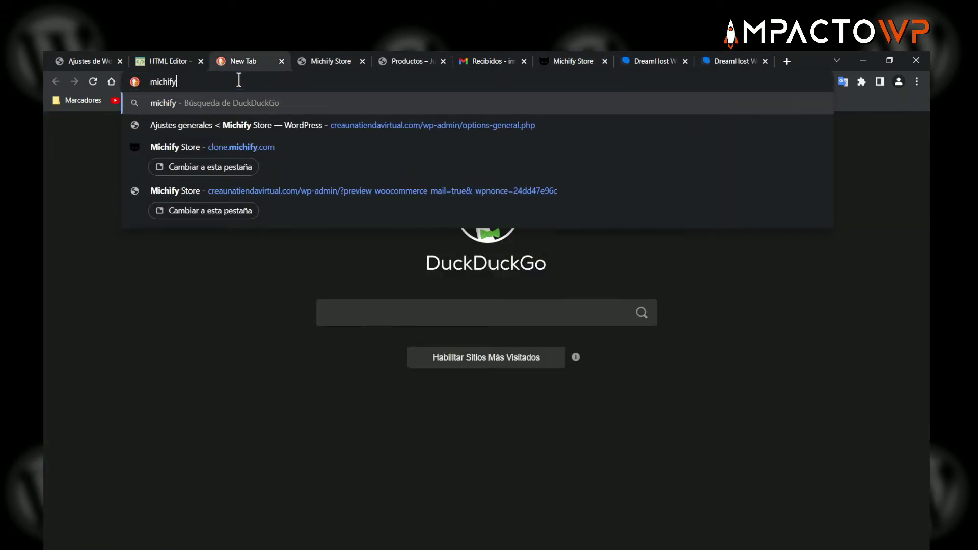
type(".com")
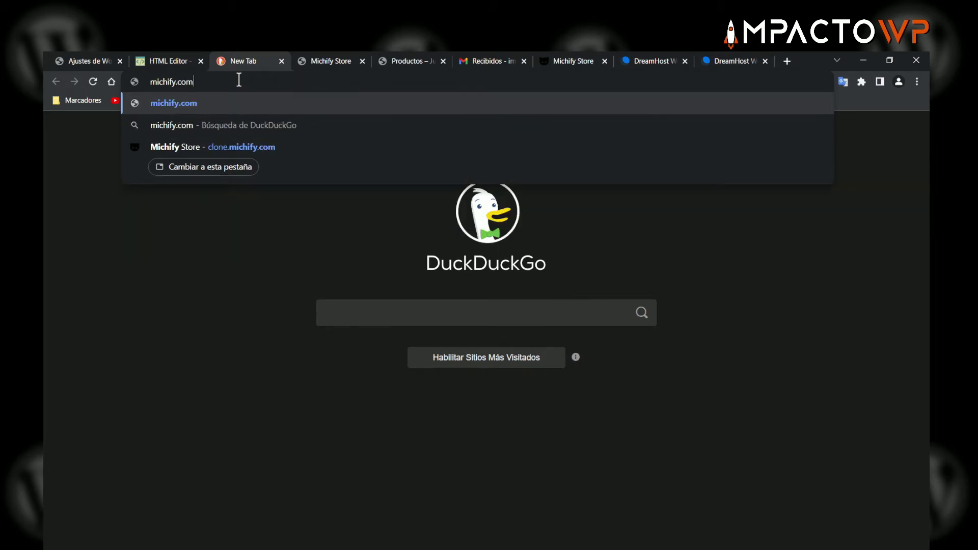
key("Return")
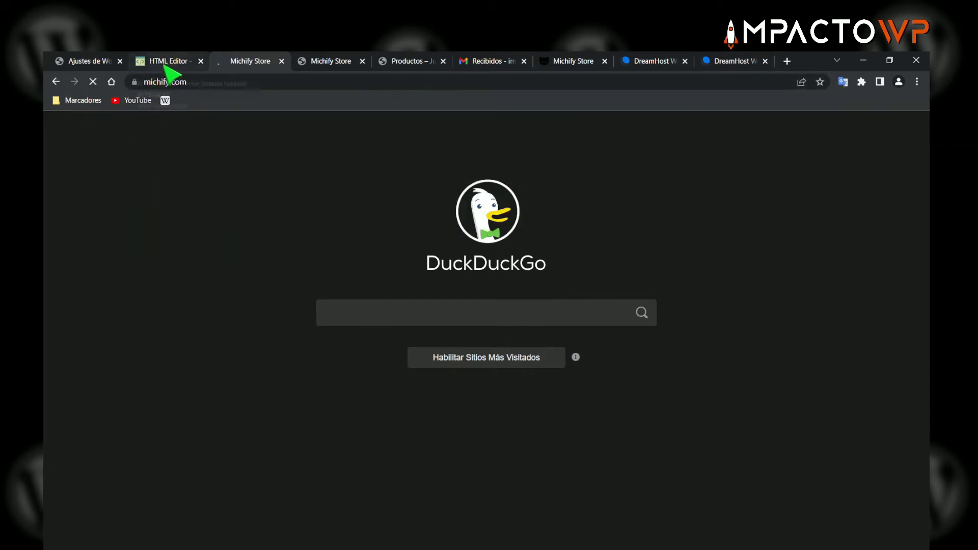
- Take the site's footer copyright line through Notepad as plain text, then close Notepad
scroll(367, 260, "down", 15)
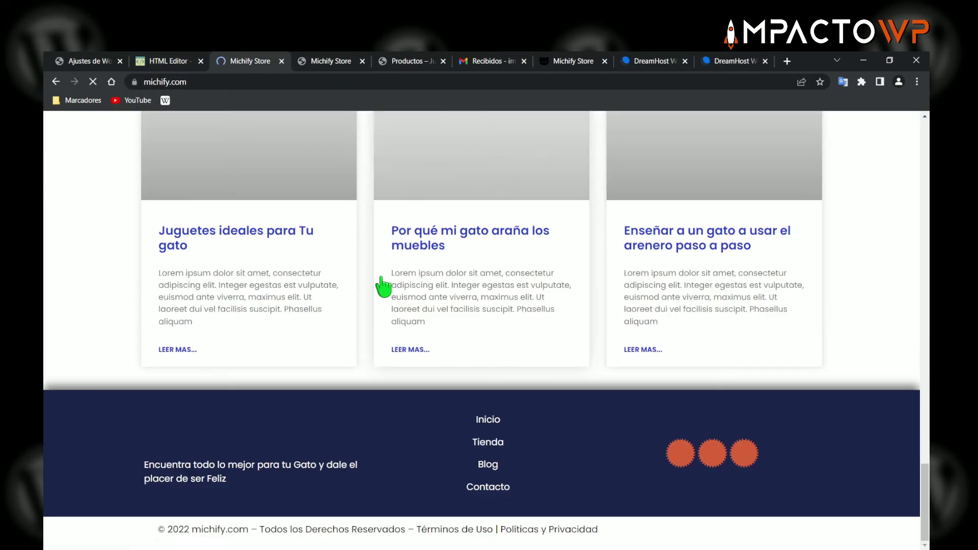
left_click_drag(158, 529, 608, 529)
key("ctrl+c")
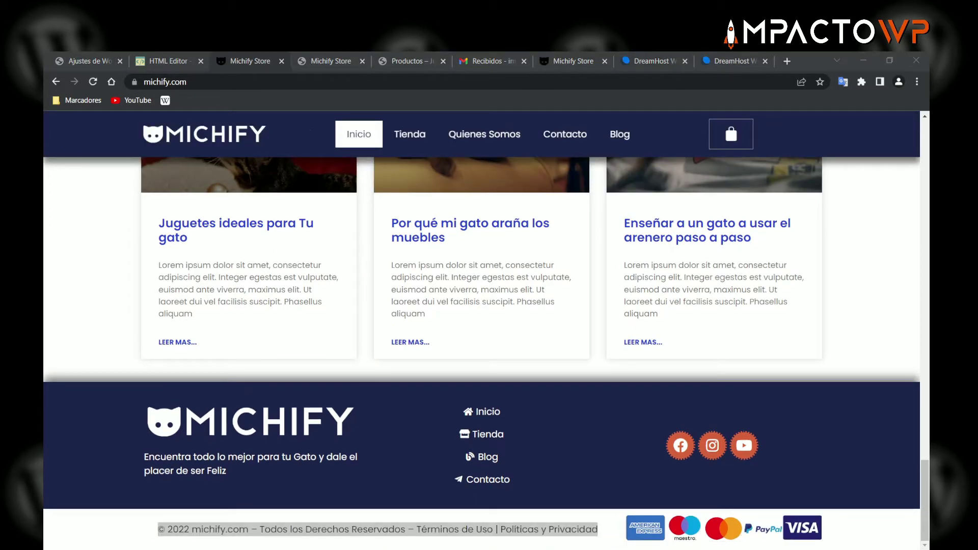
right_click(290, 193)
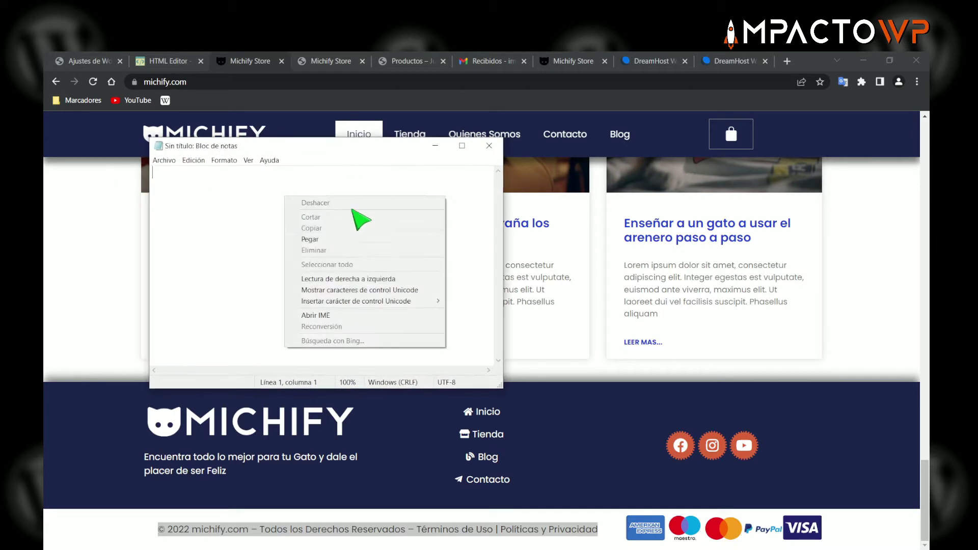
left_click(337, 241)
key("ctrl+a")
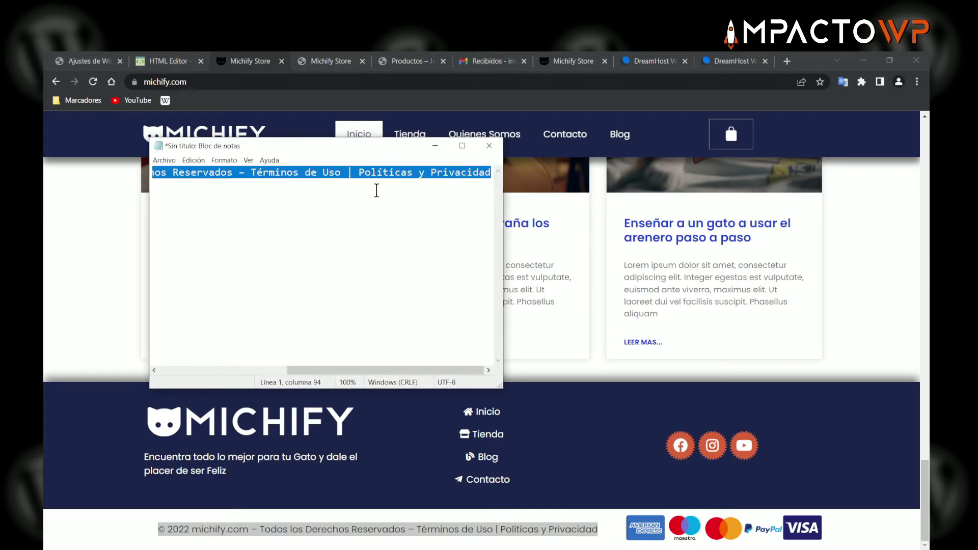
key("ctrl+x")
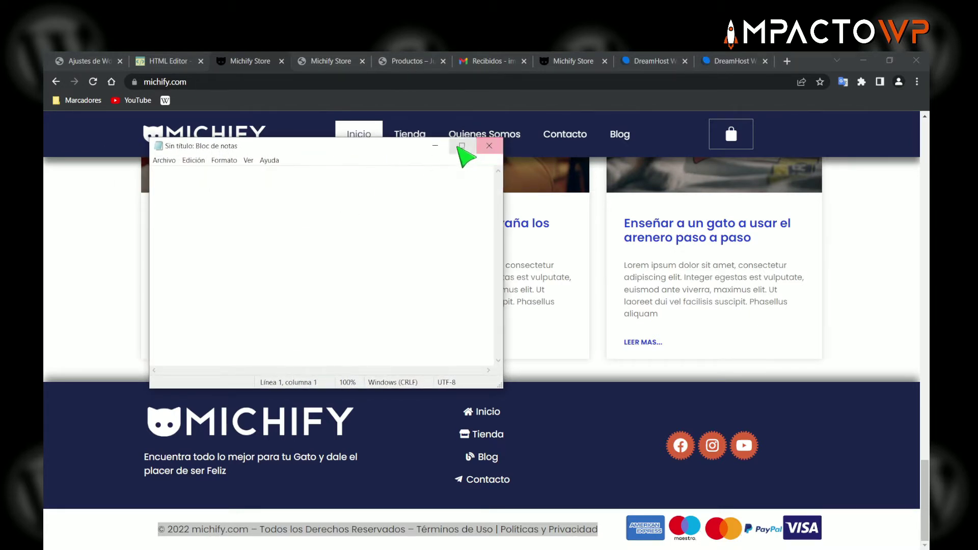
left_click(489, 146)
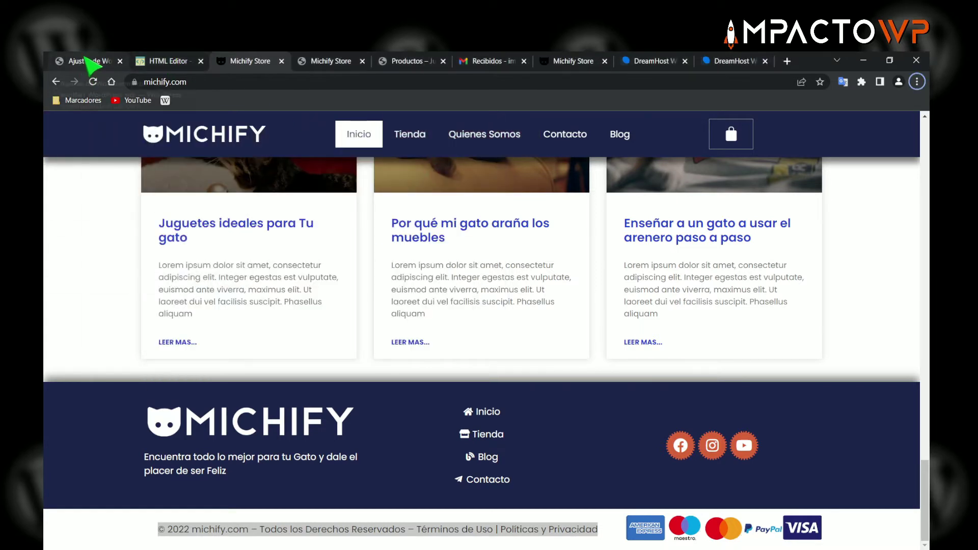
- Replace the HTML editor's demo content with the pasted copyright line
left_click(168, 61)
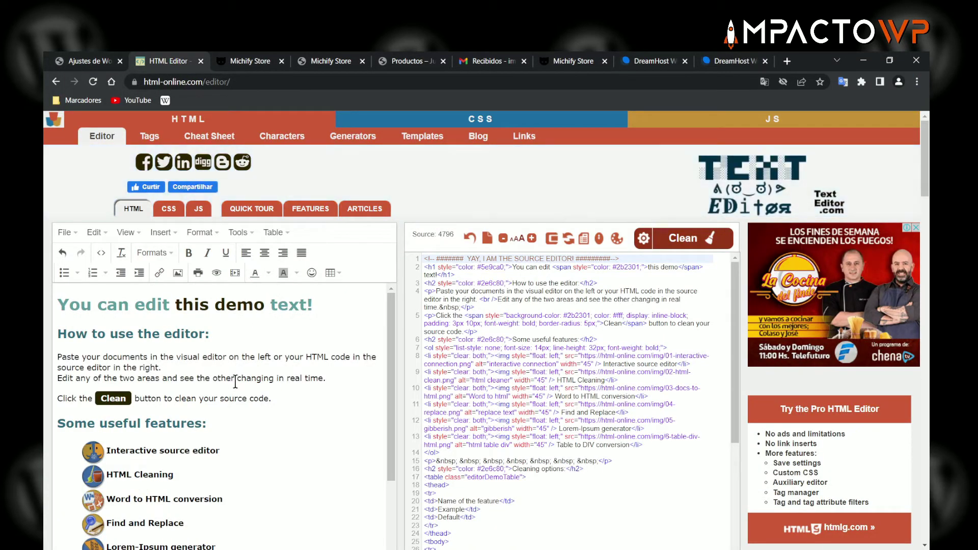
key("ctrl+a")
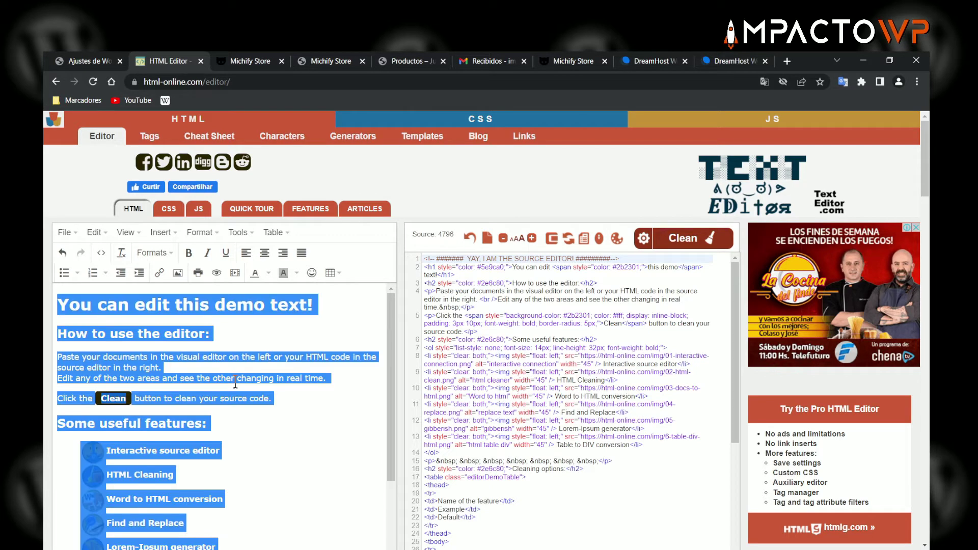
key("BackSpace")
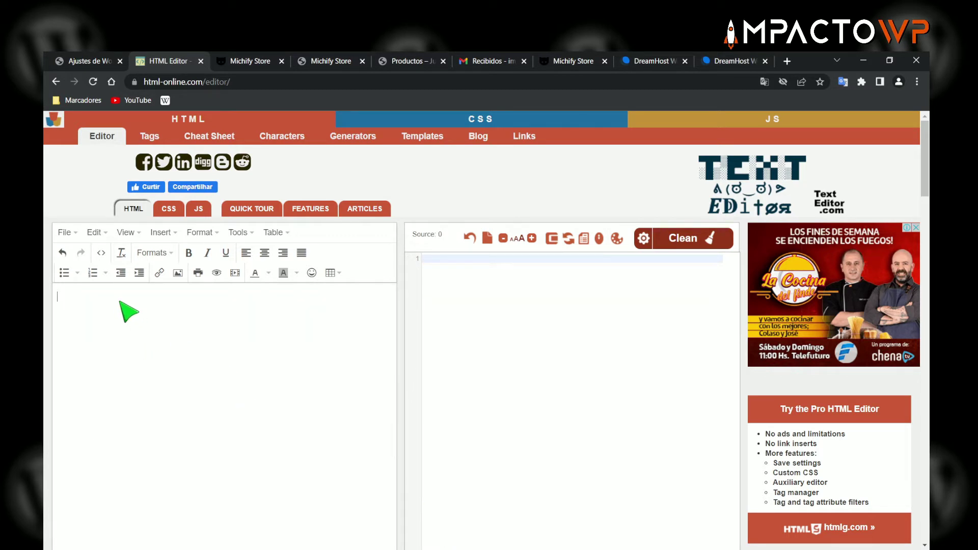
key("ctrl+v")
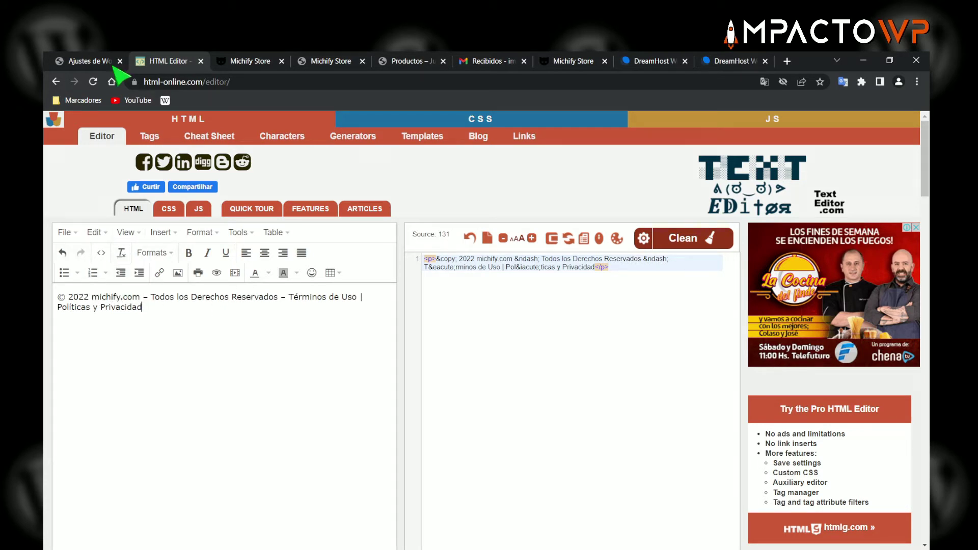
- Copy the domain creaunatiendavirtual.com/ from the WooCommerce tab's address bar
left_click(96, 62)
left_click(234, 83)
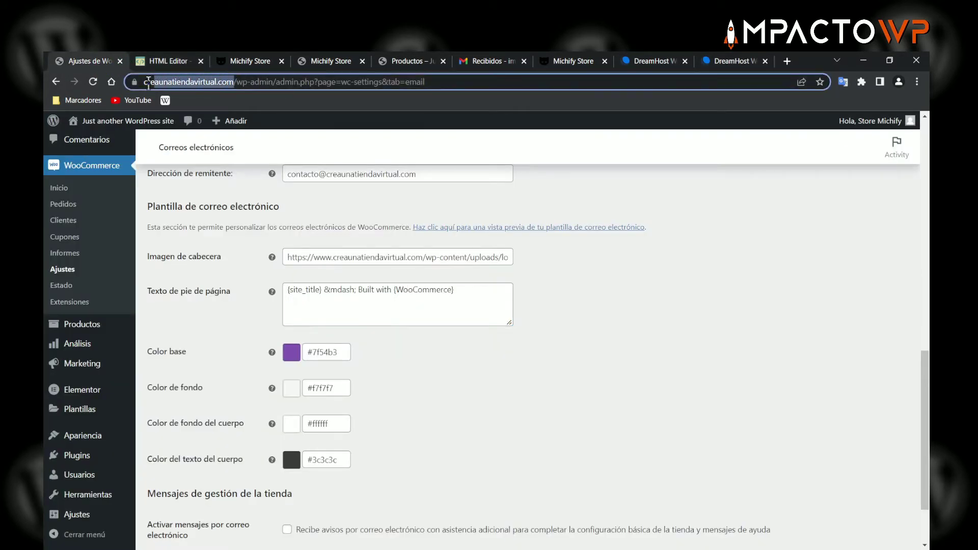
left_click(178, 82)
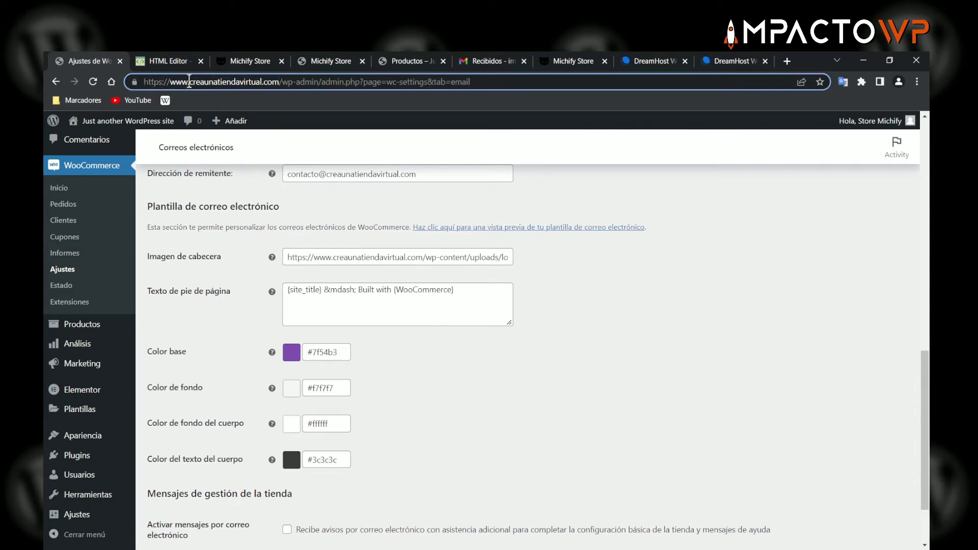
left_click_drag(189, 83, 283, 83)
key("ctrl+c")
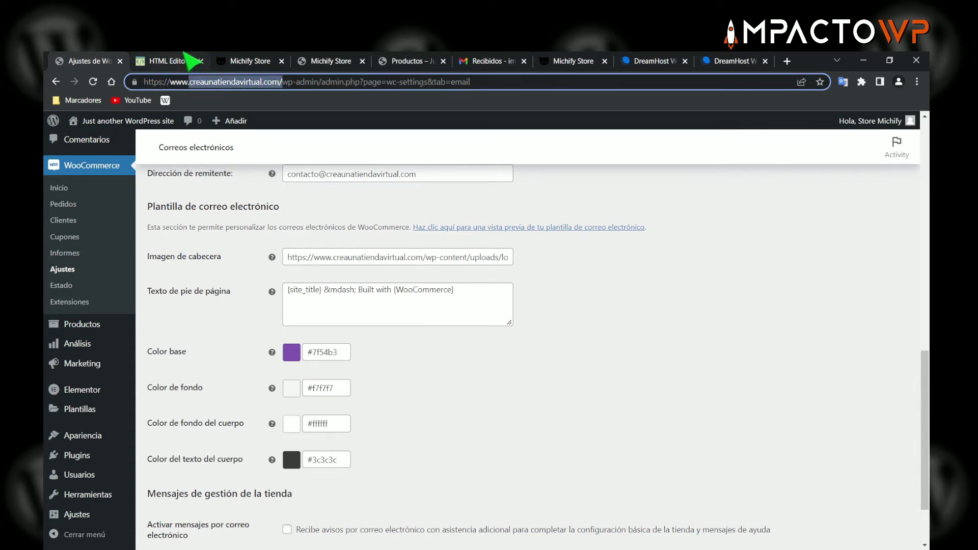
left_click(179, 61)
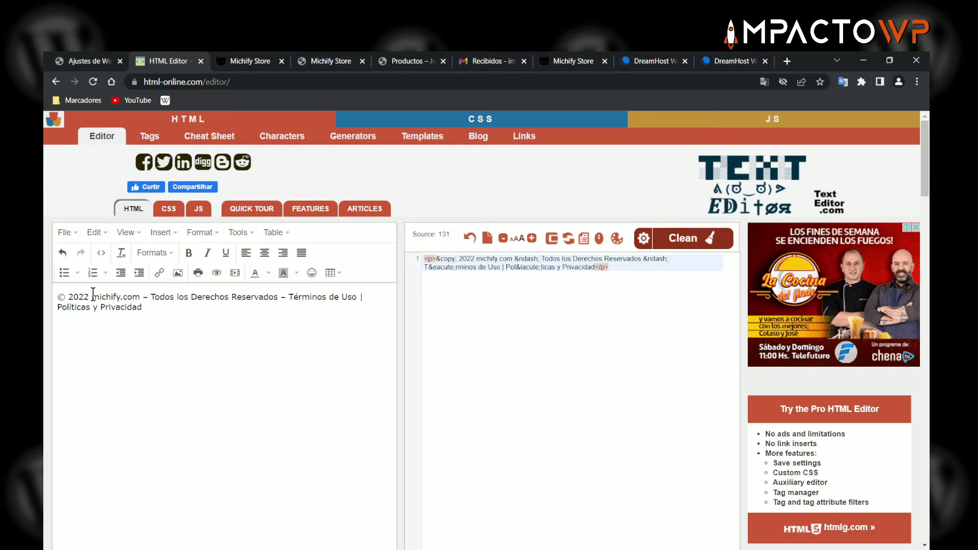
- Replace michify.com with creaunatiendavirtual.com and link it to that domain
left_click_drag(94, 294, 140, 290)
key("ctrl+v")
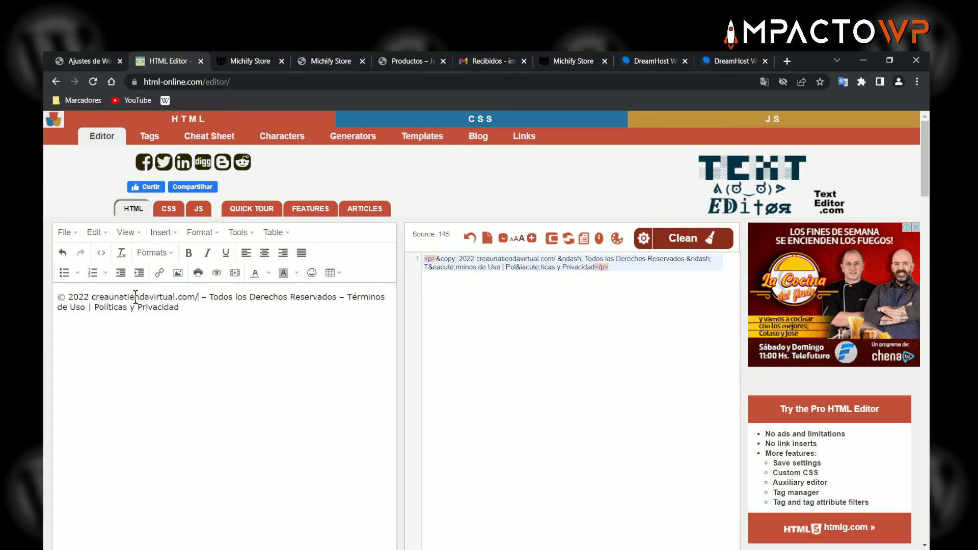
key("BackSpace")
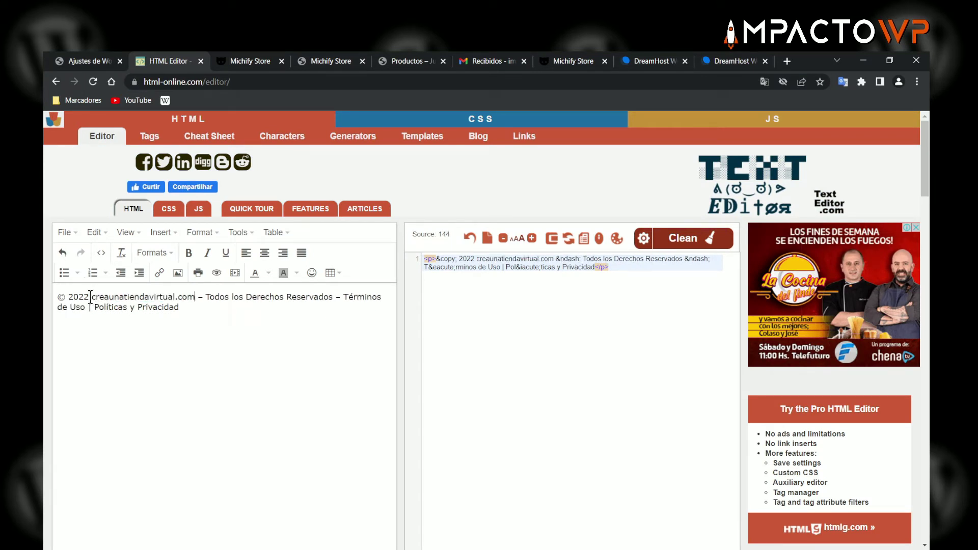
left_click_drag(111, 297, 151, 294)
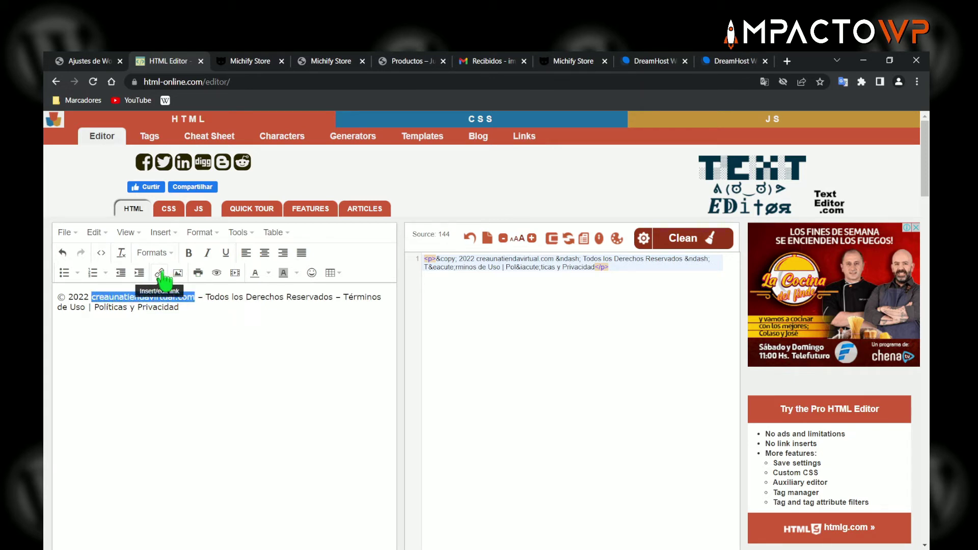
left_click(159, 273)
right_click(458, 287)
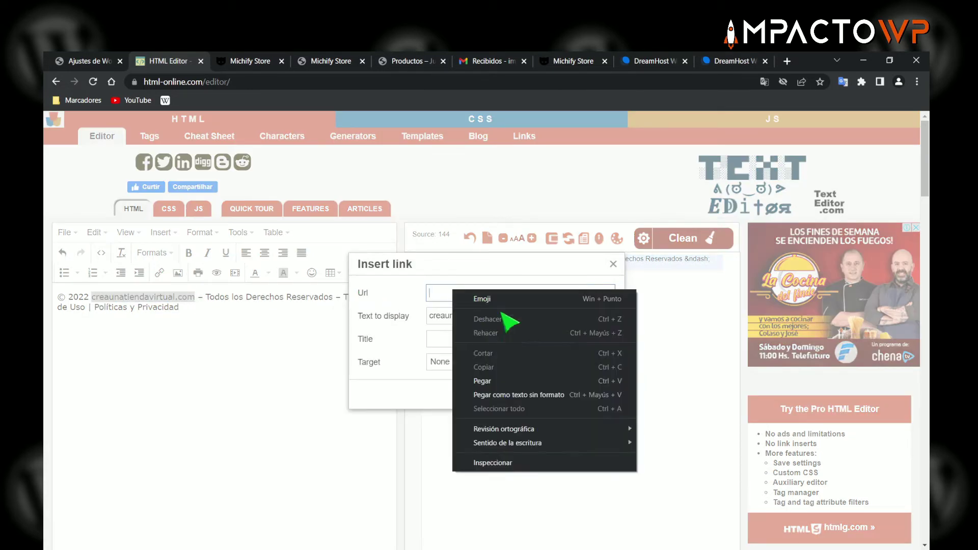
left_click(490, 379)
left_click(575, 391)
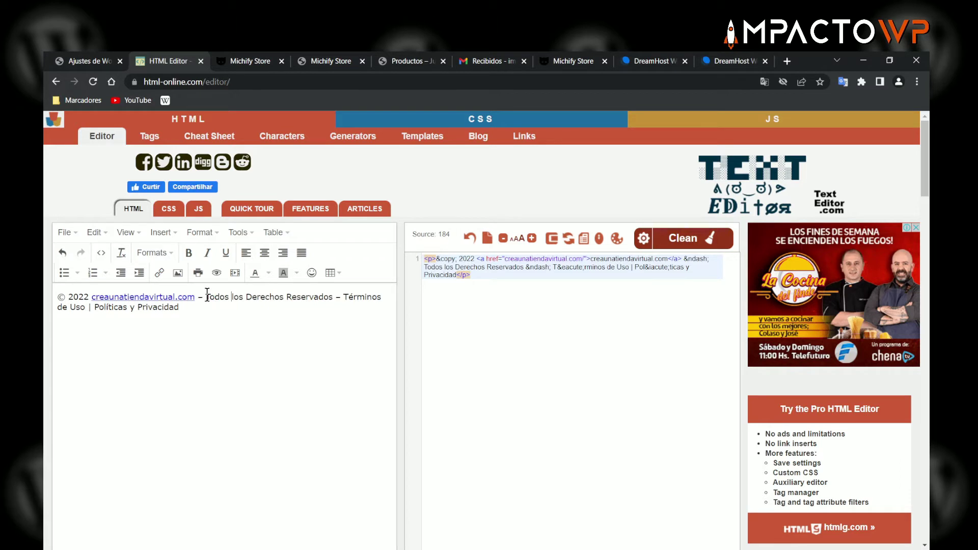
- Make 'Todos los Derechos Reservados' bold
left_click_drag(222, 296, 333, 298)
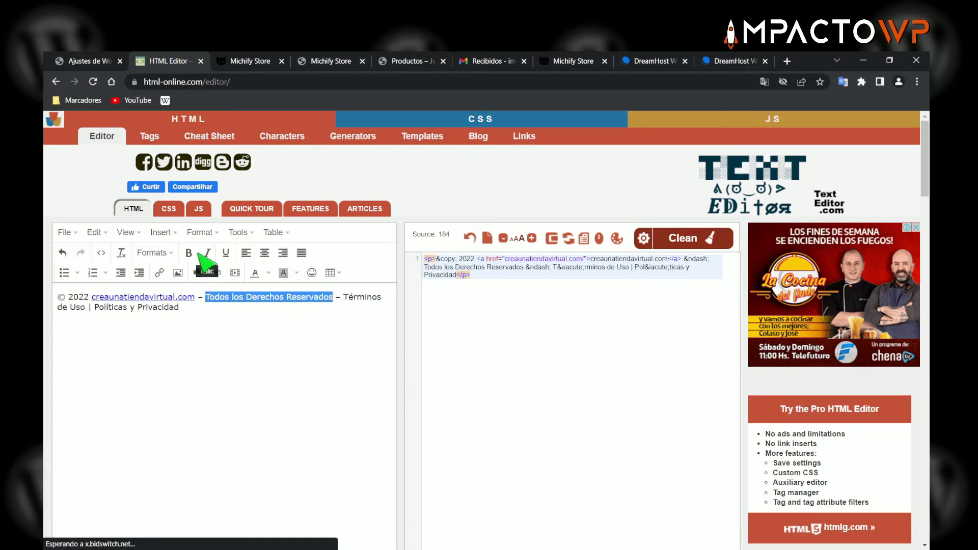
left_click(190, 253)
left_click(235, 306)
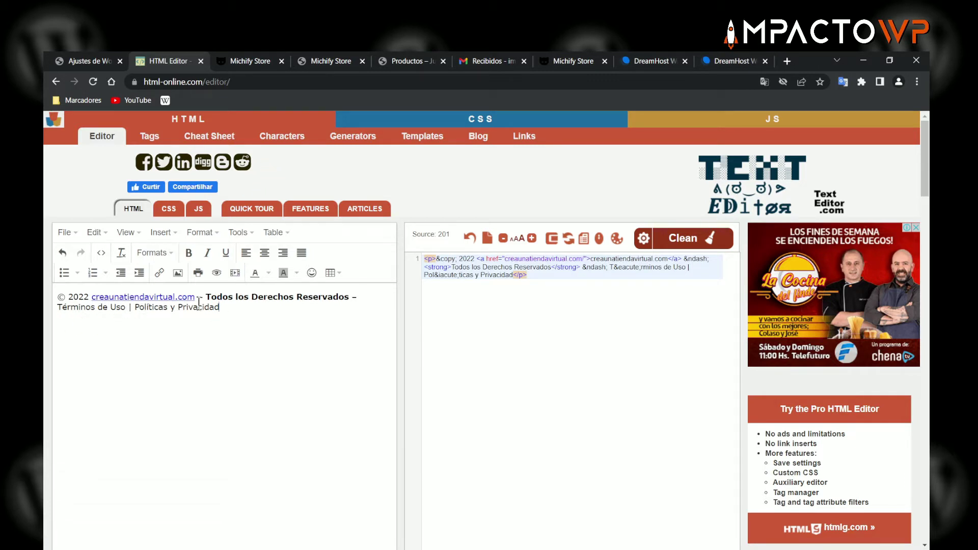
- Link 'Términos de Uso' to creaunatiendavirtual.com/terminos
left_click_drag(59, 309, 127, 308)
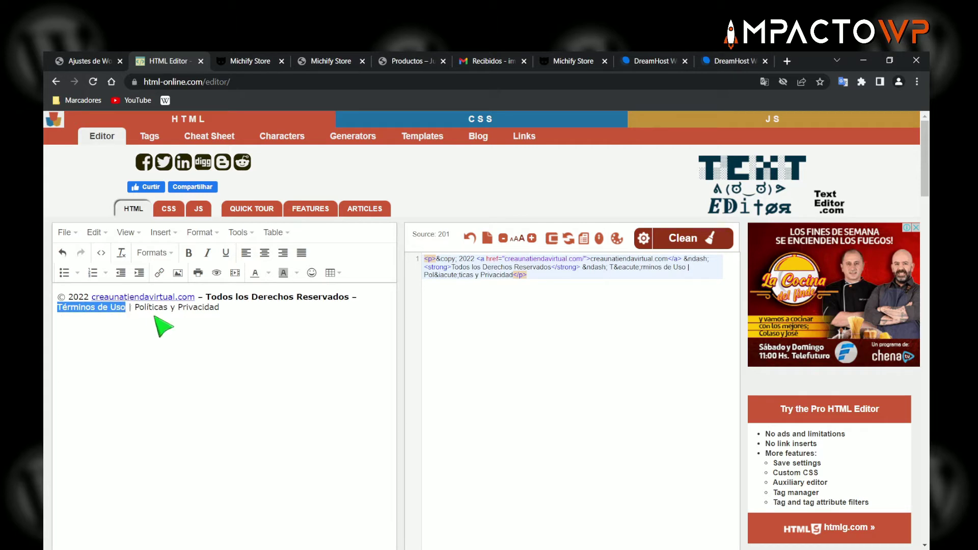
left_click(159, 272)
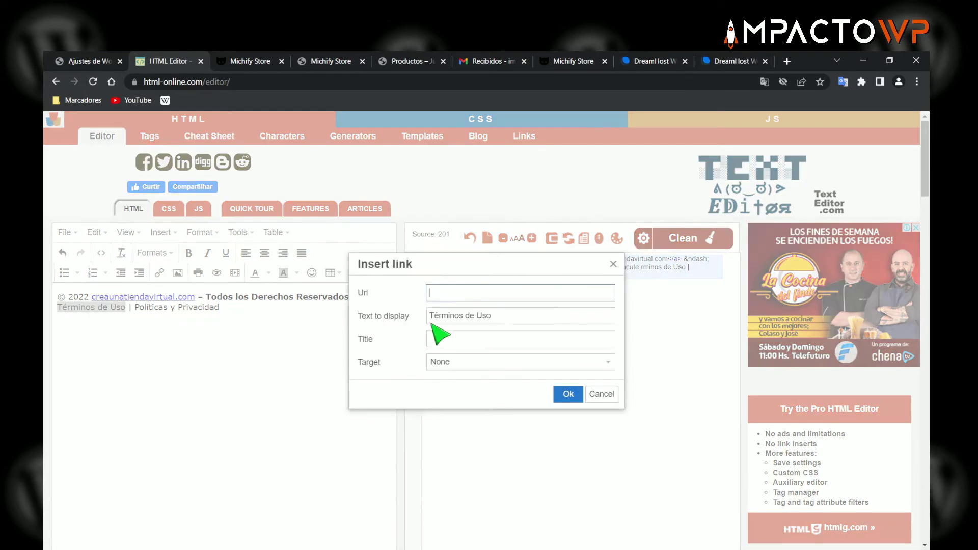
key("ctrl+v")
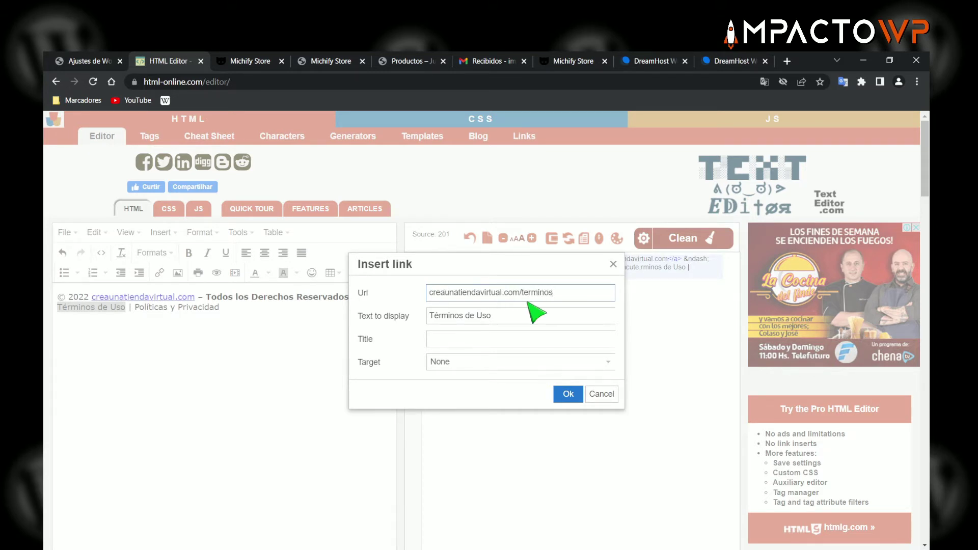
left_click(568, 394)
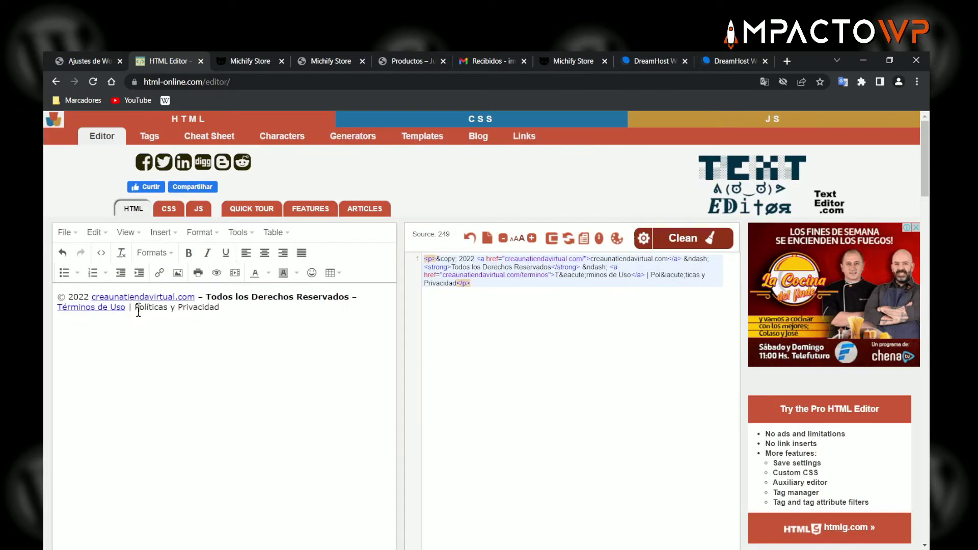
- Link 'Políticas y Privacidad' to creaunatiendavirtual.com/politicas
left_click_drag(137, 309, 180, 309)
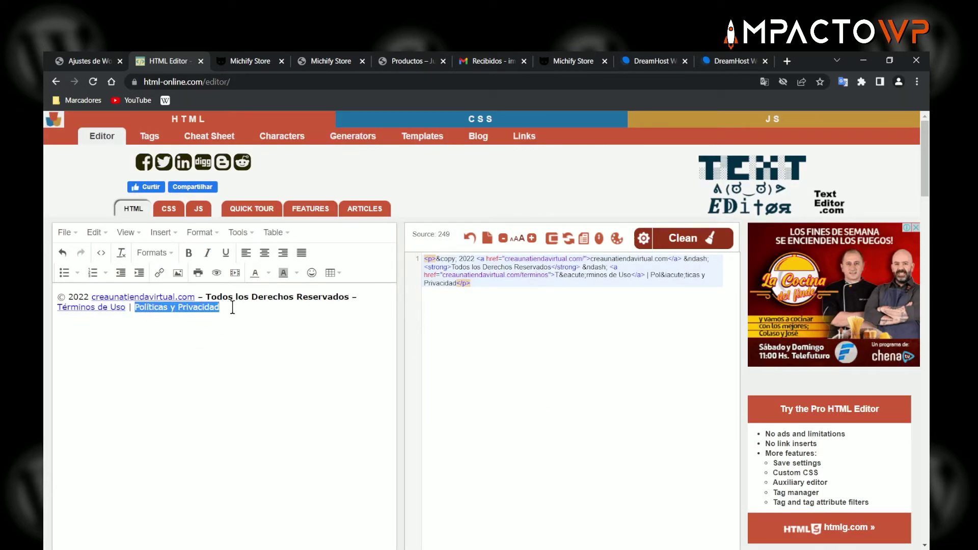
key("ctrl+k")
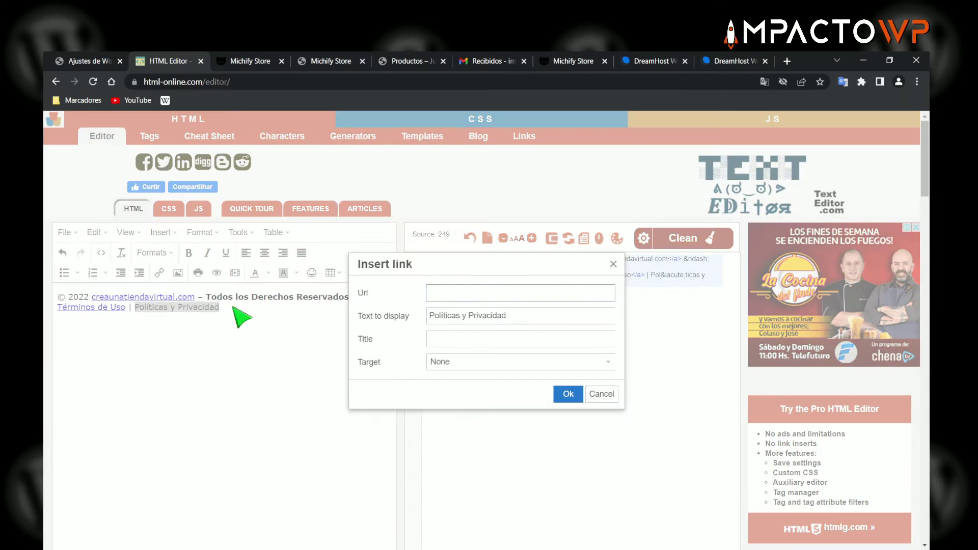
type("creaunatiendavirtual.com/")
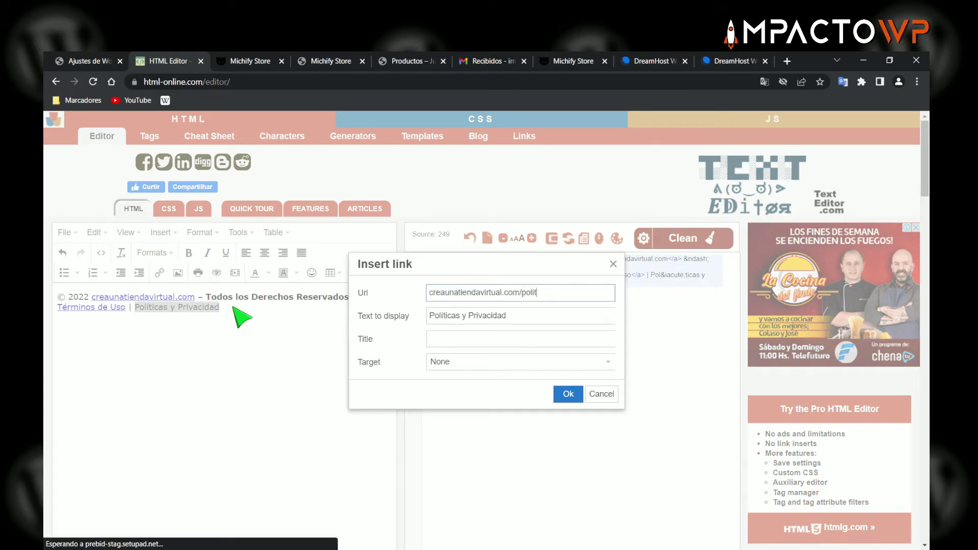
type("polit")
key("BackSpace")
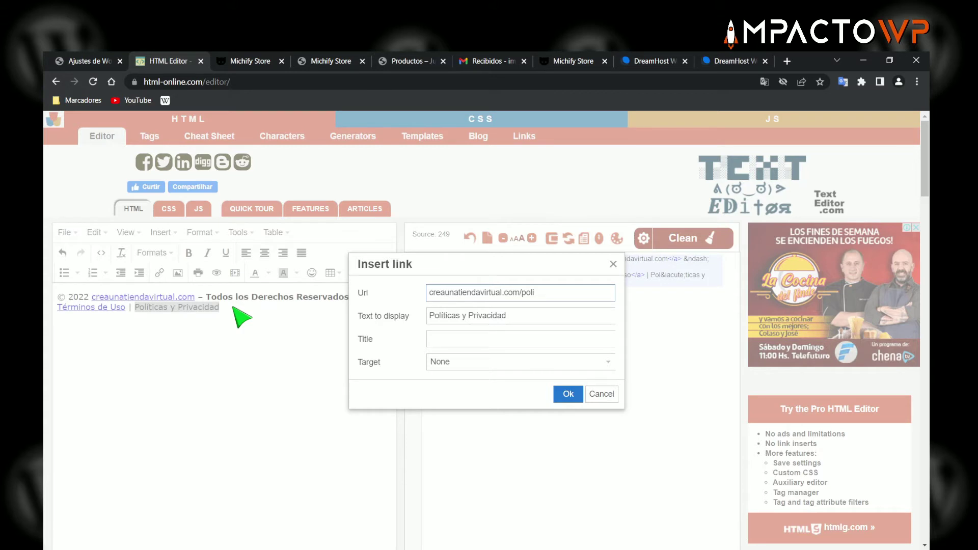
left_click(568, 393)
- Copy the generated footer HTML source code
left_click(478, 276)
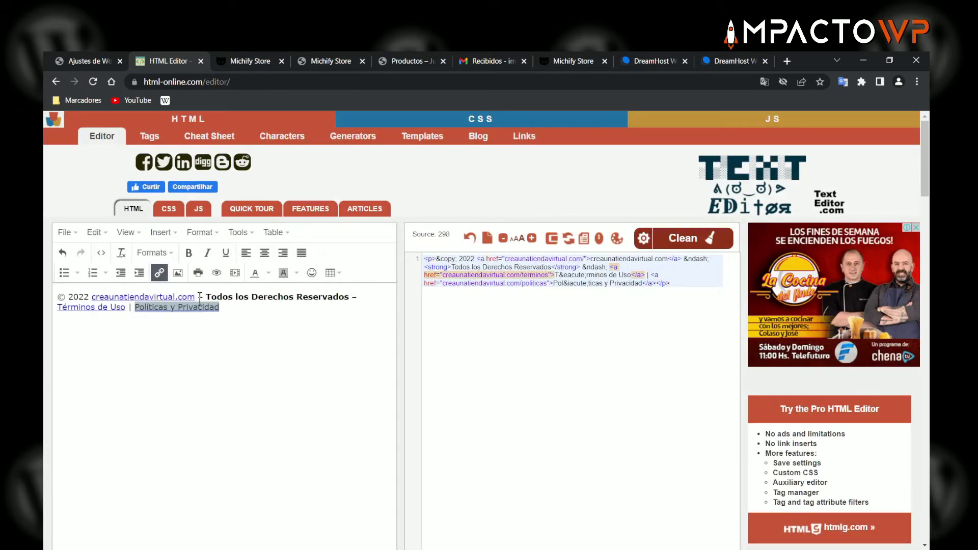
left_click(237, 306)
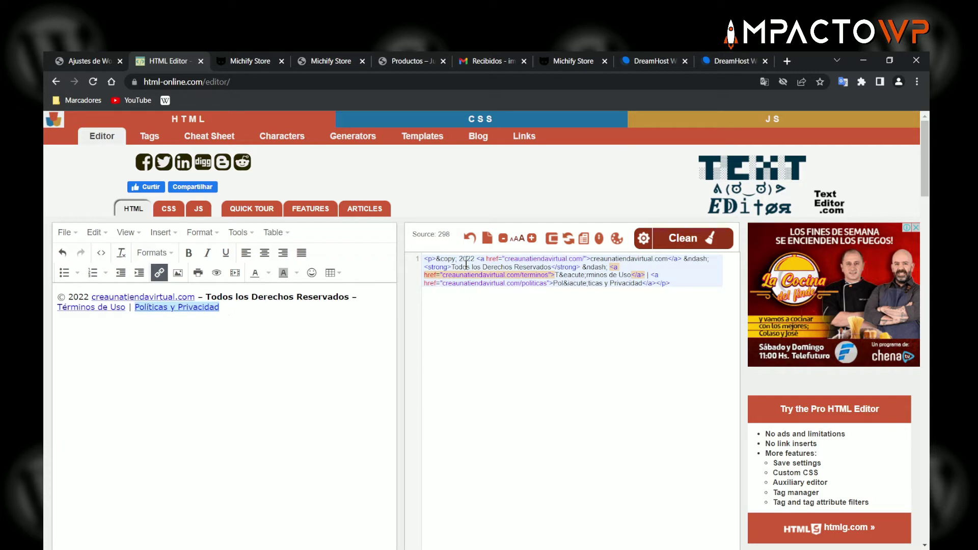
left_click_drag(426, 260, 669, 284)
right_click(623, 274)
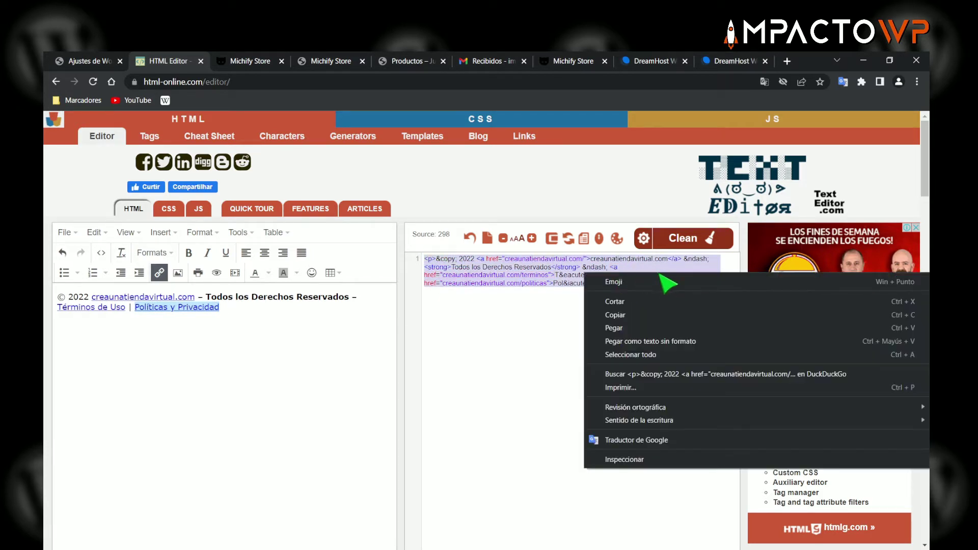
left_click(638, 317)
left_click(96, 67)
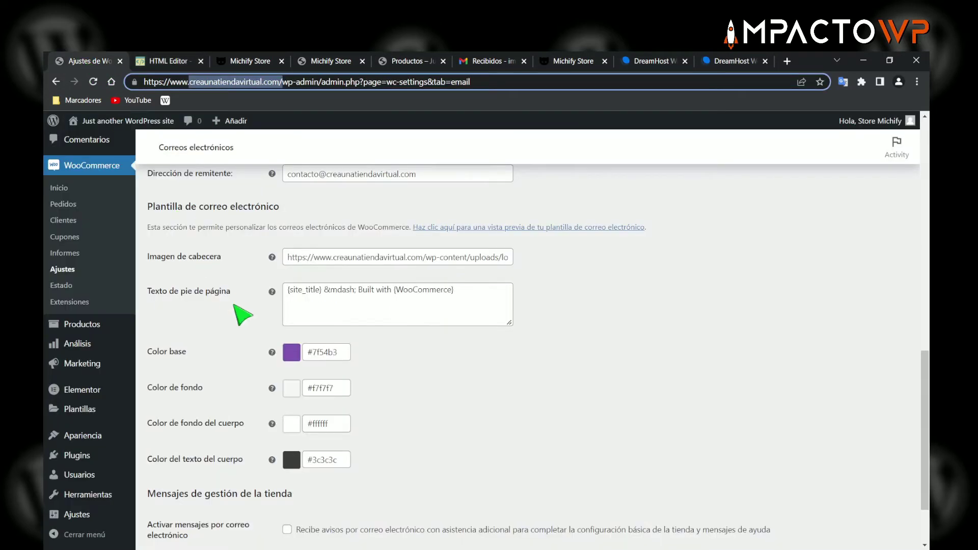
- Replace the old email footer text with the pasted HTML code and enlarge the box
left_click_drag(463, 298, 283, 293)
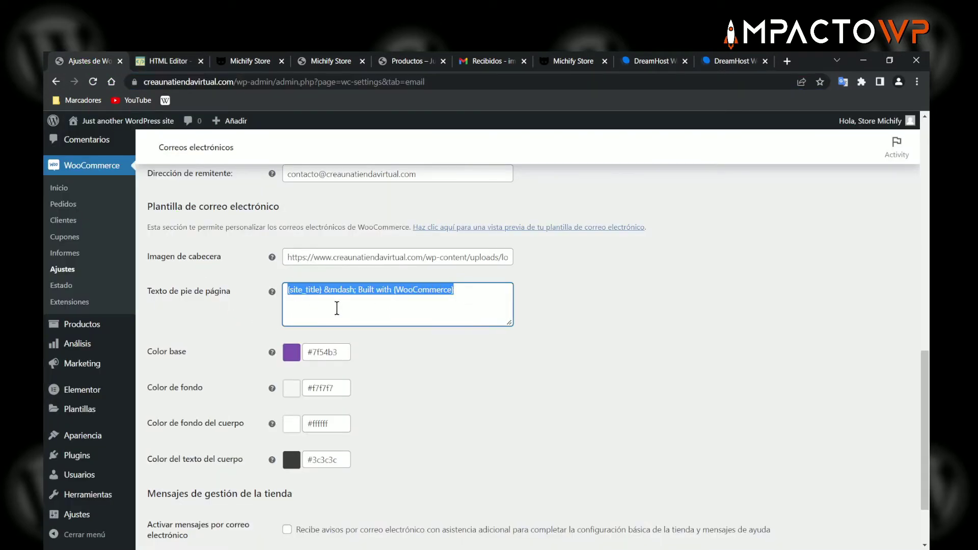
key("BackSpace")
key("ctrl+v")
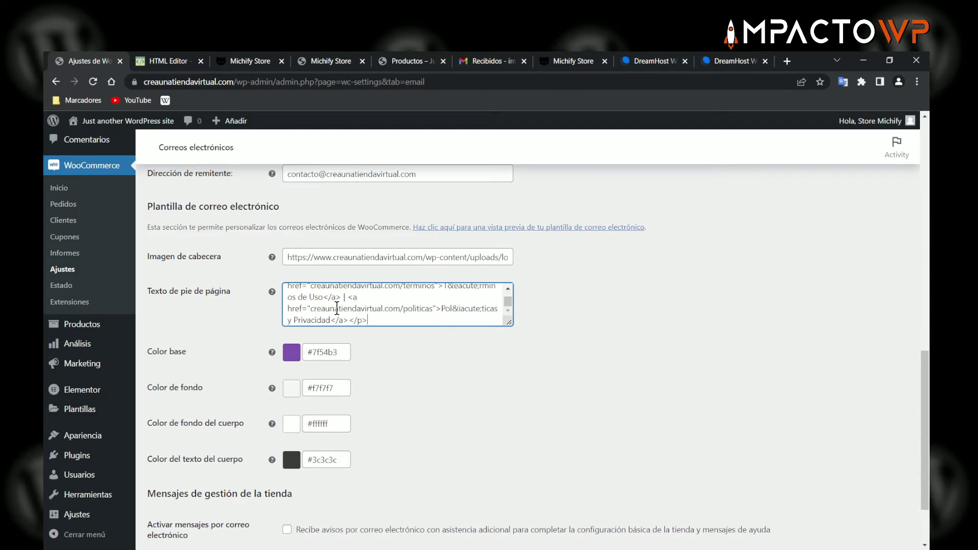
left_click_drag(507, 328, 507, 360)
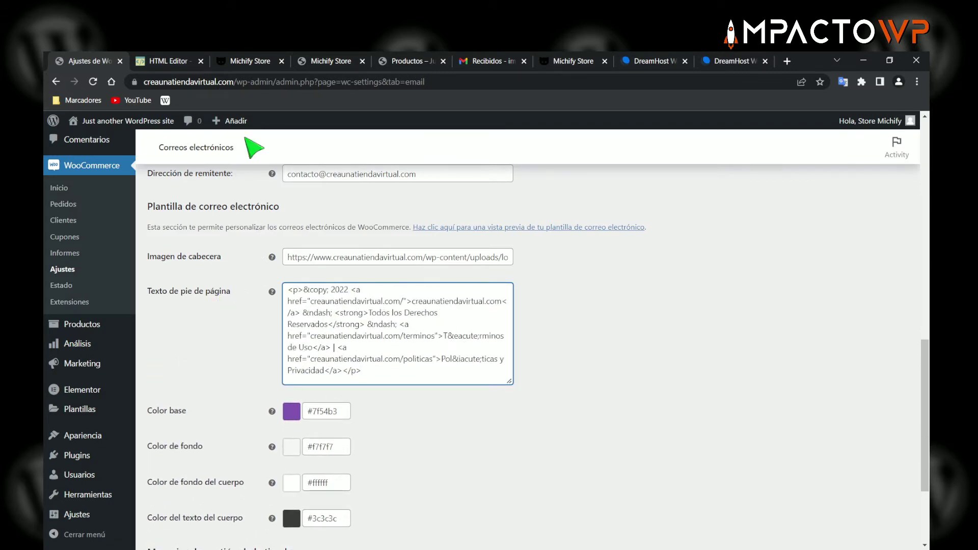
- Compare the HTML editor, storefront and email preview tabs, then return to the email settings
left_click(169, 60)
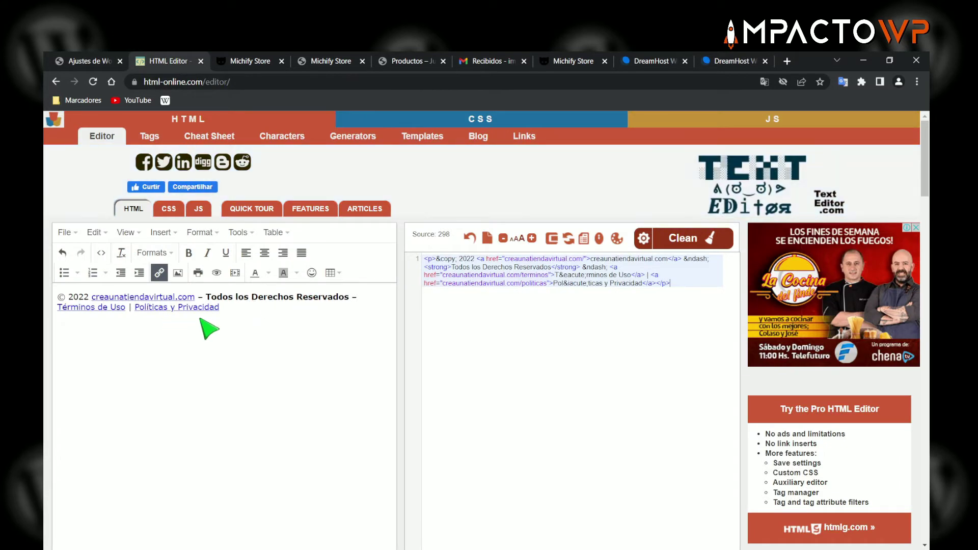
left_click(252, 316)
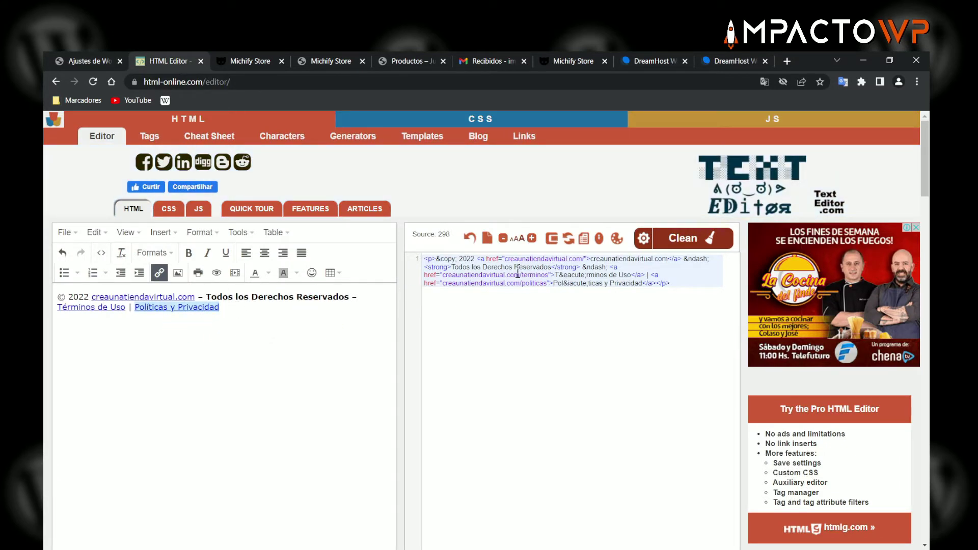
left_click(76, 61)
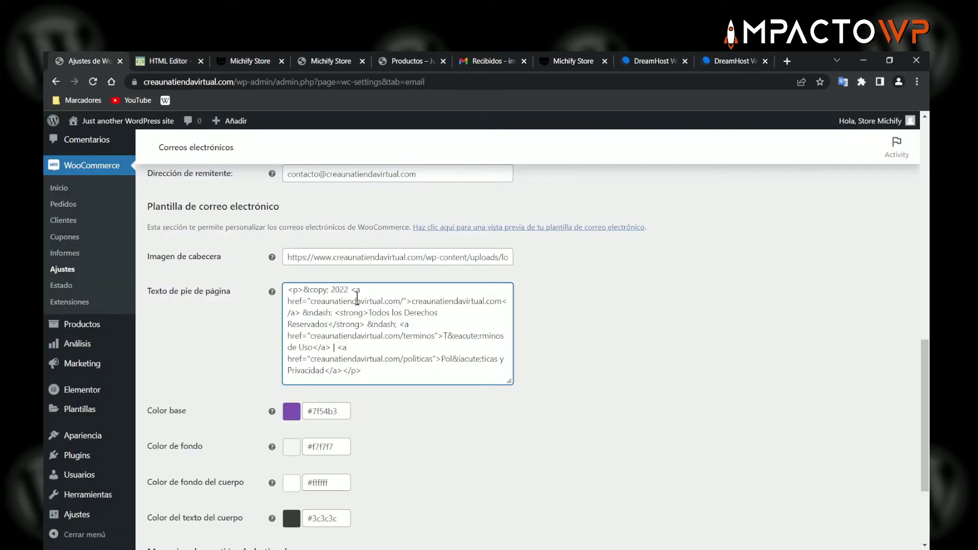
scroll(221, 313, "down", 1)
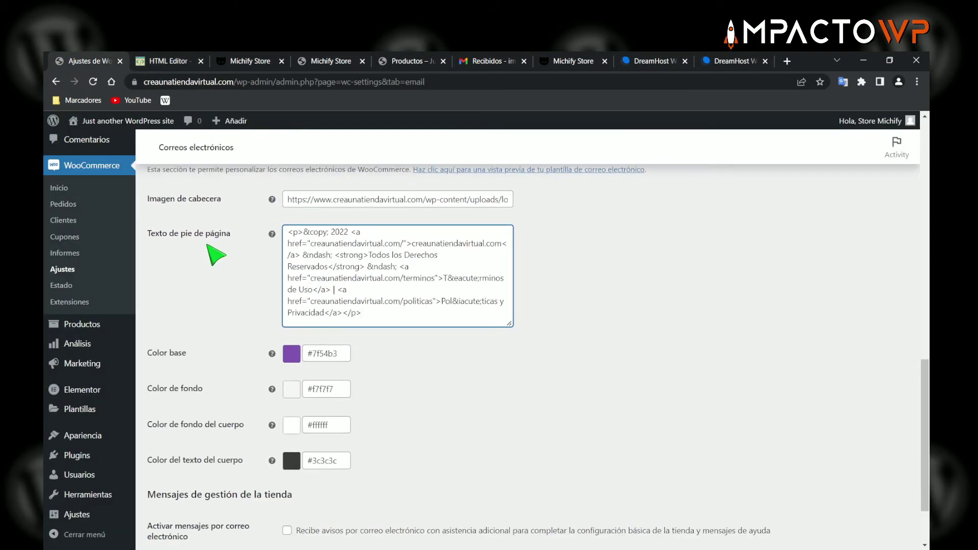
scroll(589, 262, "up", 1)
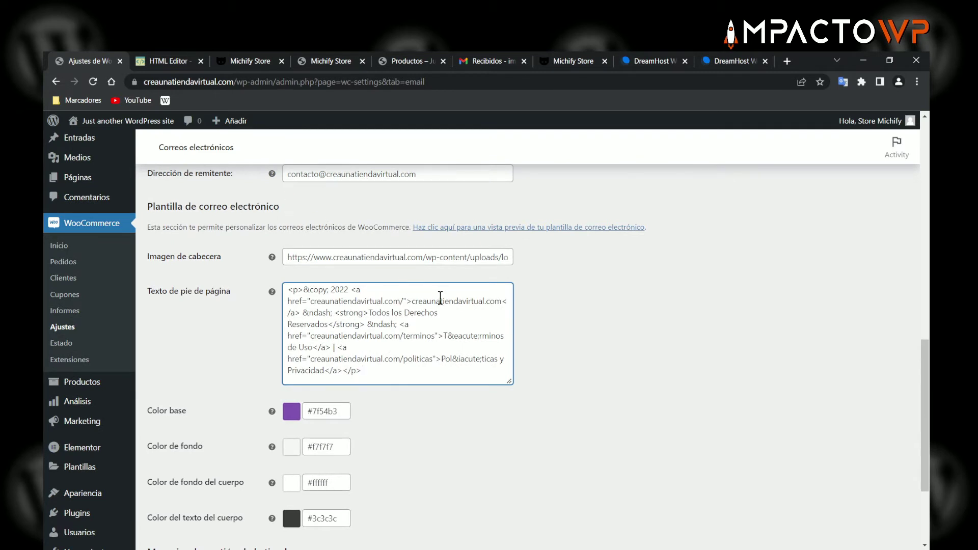
scroll(524, 302, "down", 1)
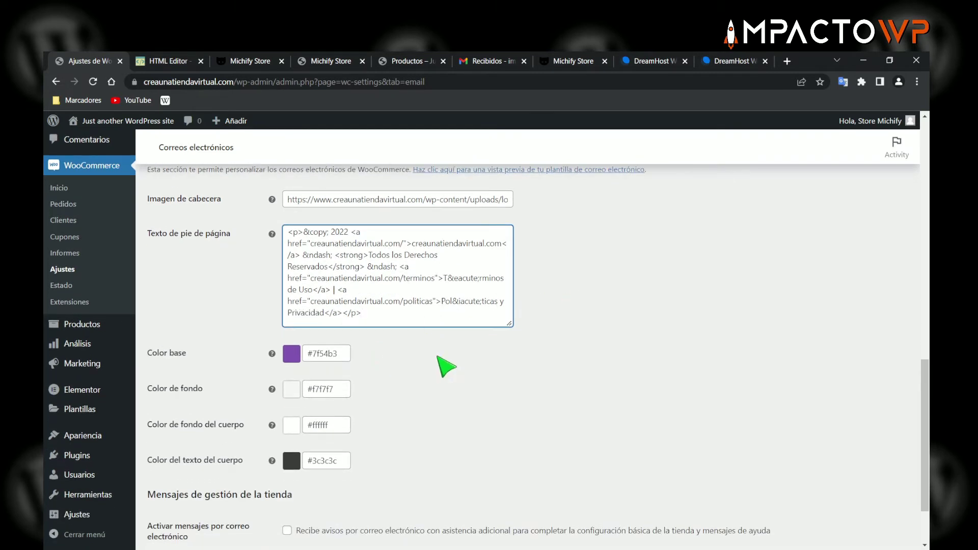
scroll(446, 365, "down", 1)
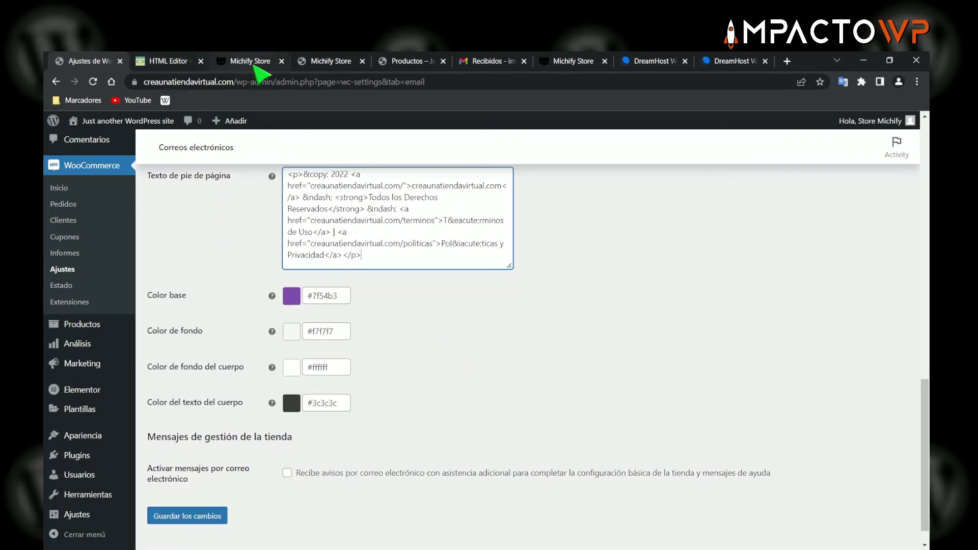
left_click(250, 63)
left_click(186, 62)
left_click_drag(164, 65, 338, 65)
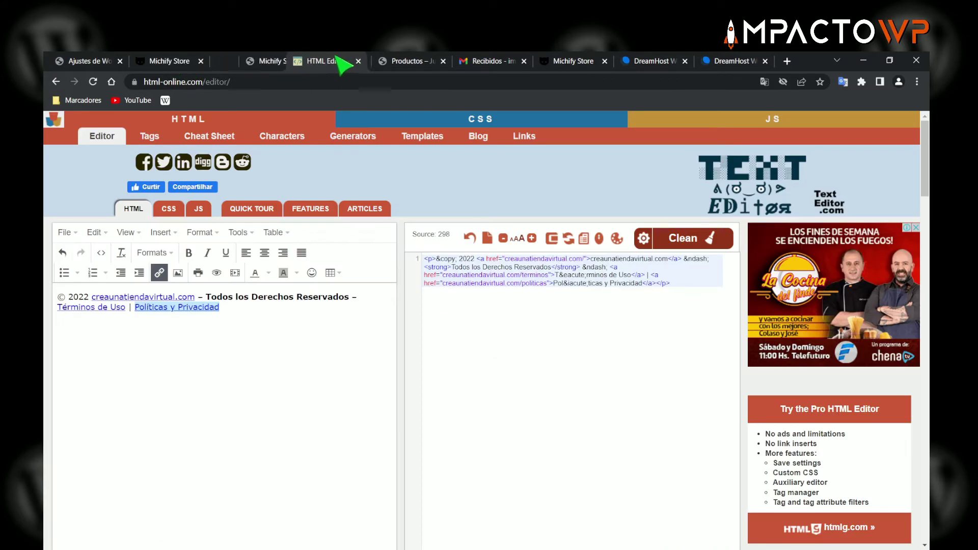
left_click(238, 62)
left_click_drag(238, 62, 168, 62)
scroll(414, 209, "up", 1)
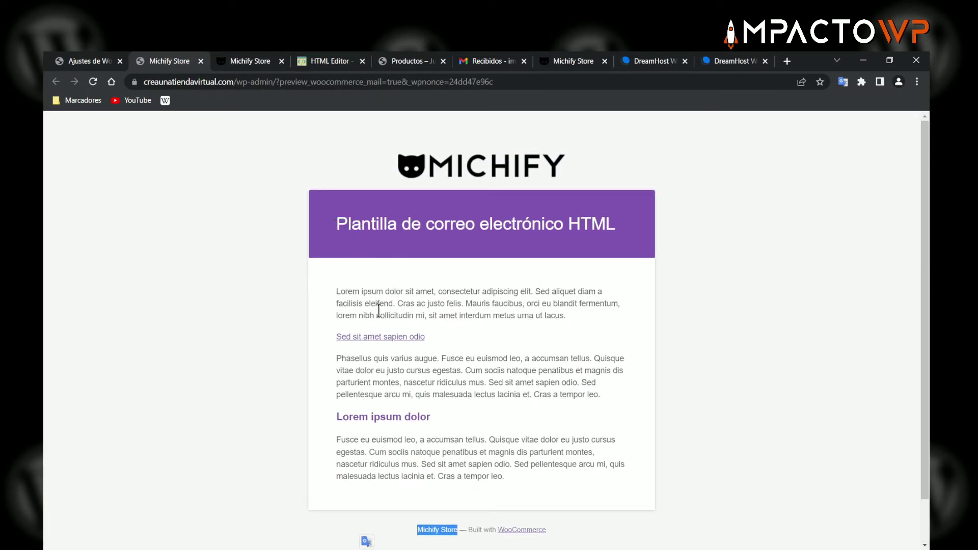
left_click(89, 61)
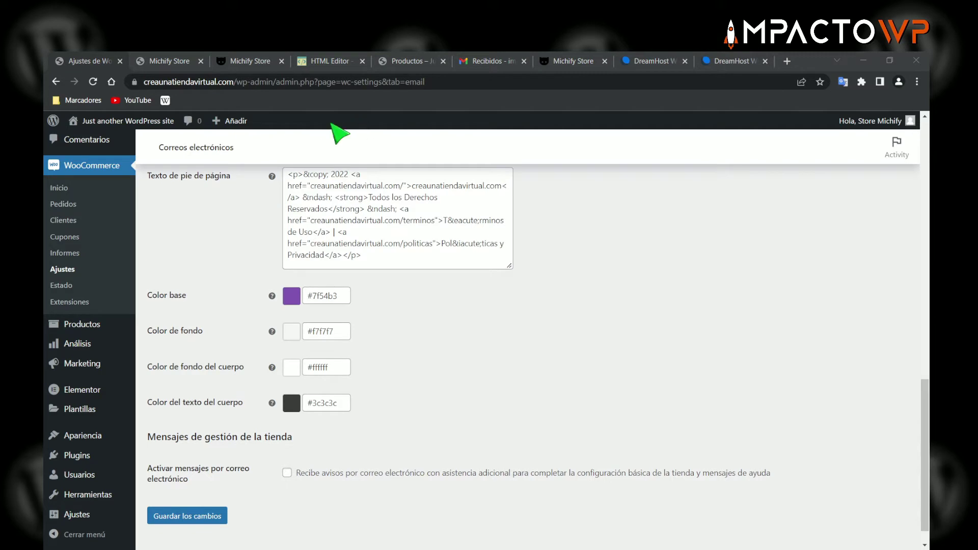
- Copy orange D9623B from the colour picker and paste it over base colour 7f54b3
left_click_drag(567, 153, 622, 170)
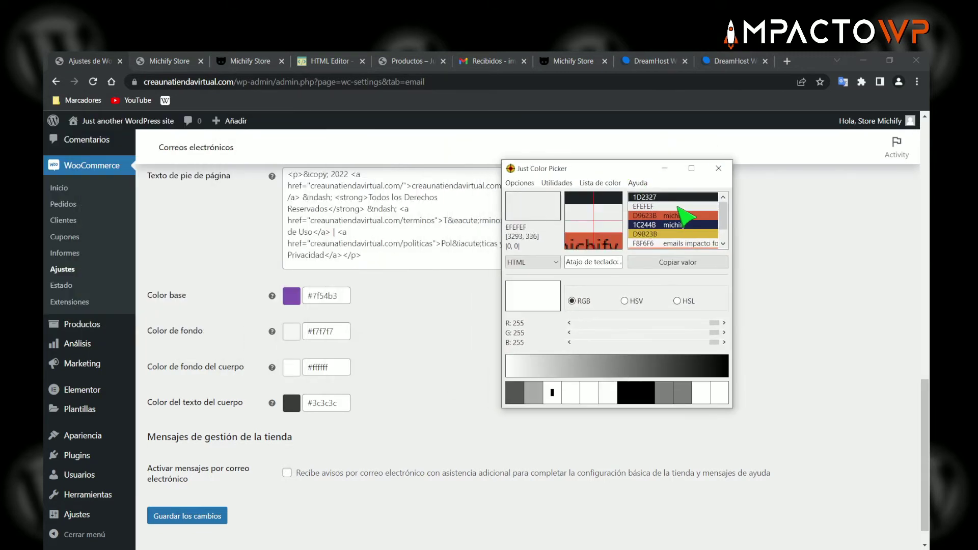
left_click(677, 216)
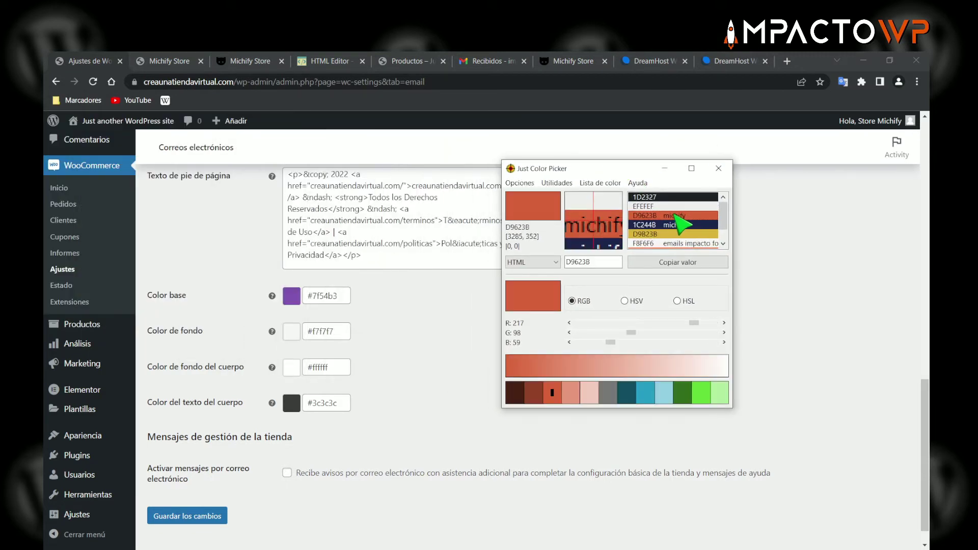
double_click(580, 261)
right_click(580, 261)
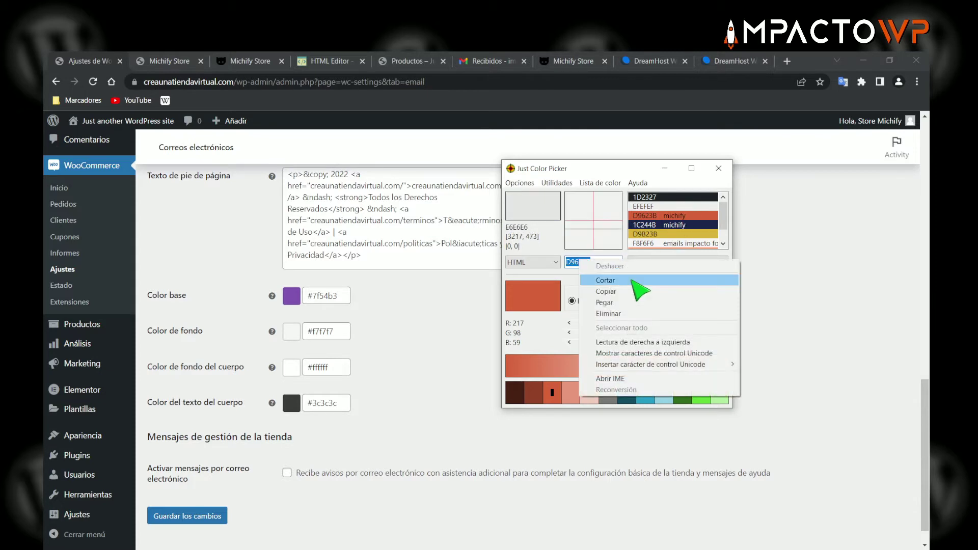
left_click(580, 286)
left_click_drag(631, 171, 525, 171)
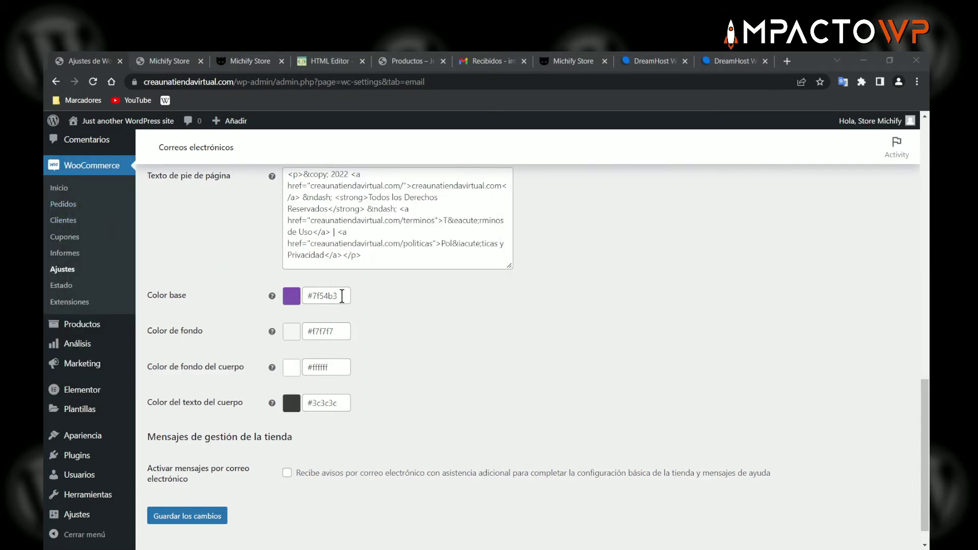
left_click_drag(342, 296, 312, 296)
key("ctrl+v")
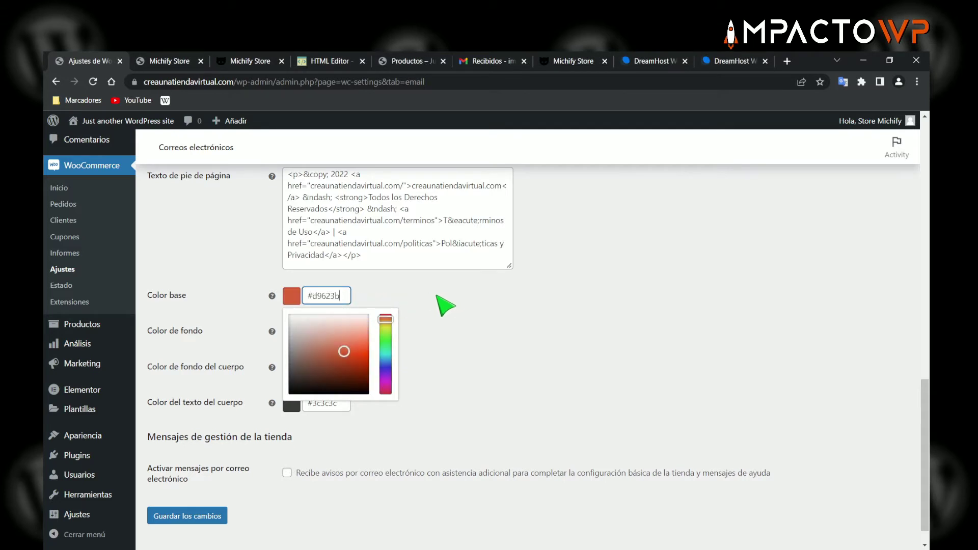
left_click(435, 297)
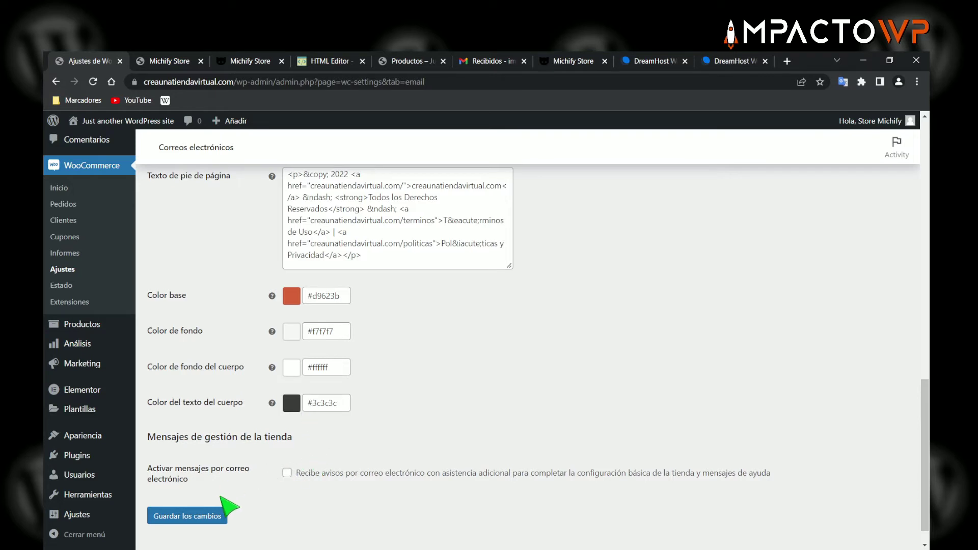
- Save the email settings changes
left_click(196, 519)
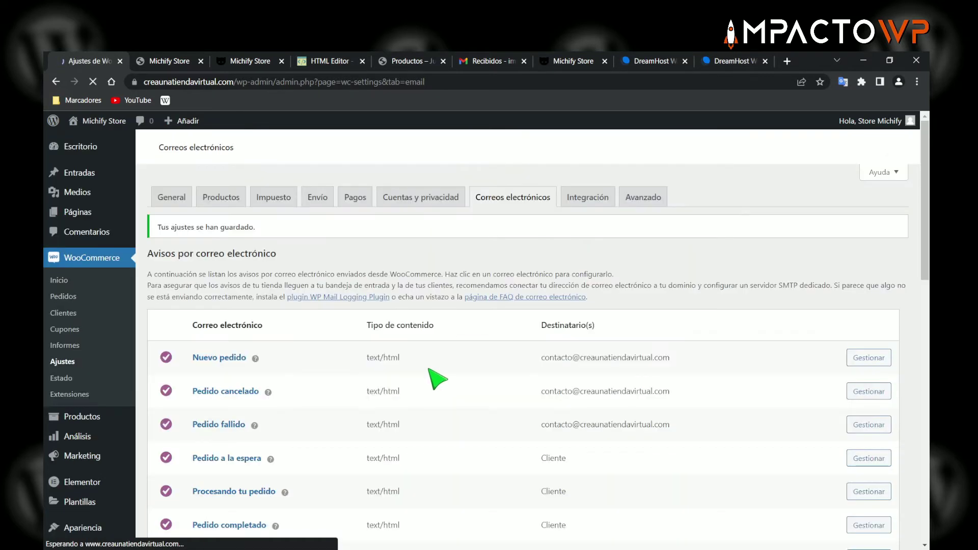
scroll(345, 348, "down", 5)
scroll(352, 357, "down", 5)
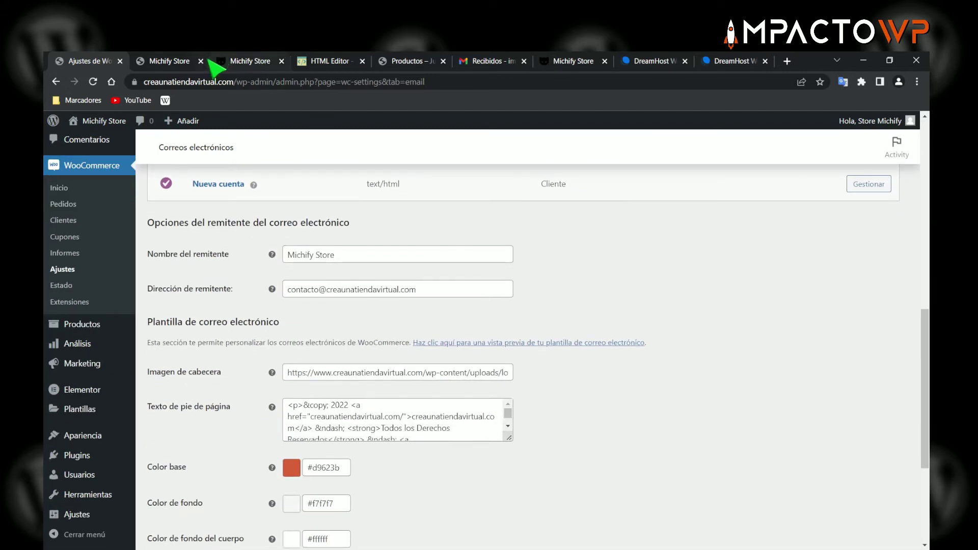
- Replace the outdated preview with a fresh one showing the orange header and new footer
left_click(181, 61)
left_click(200, 61)
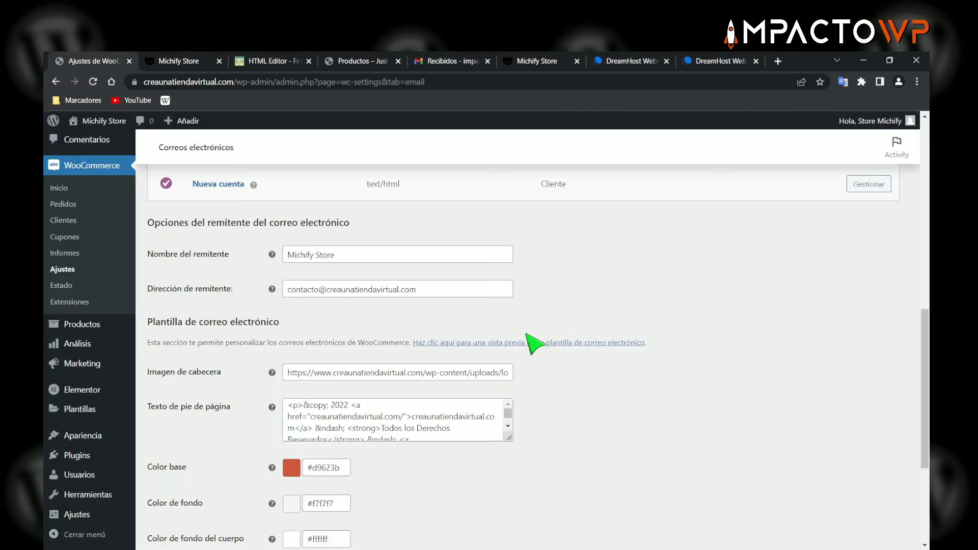
left_click(499, 280)
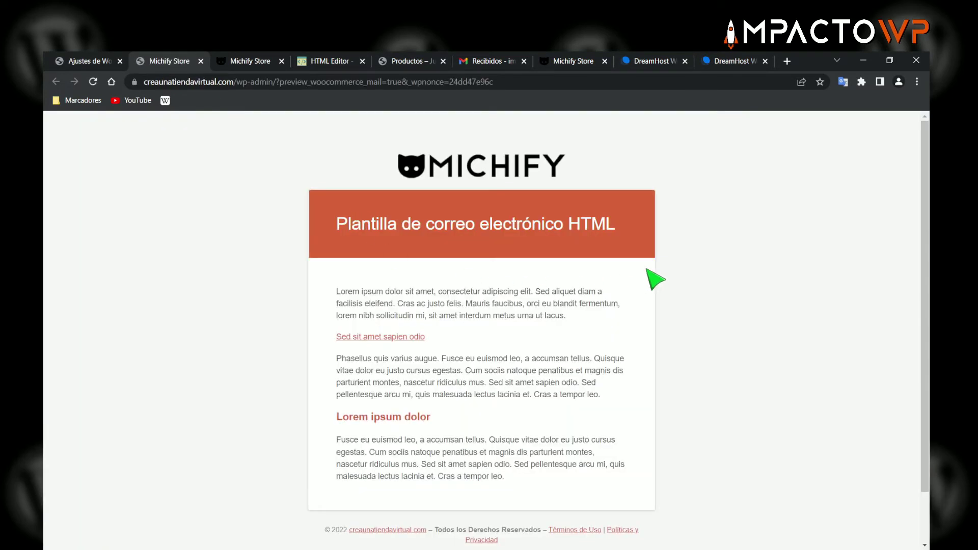
scroll(631, 289, "down", 2)
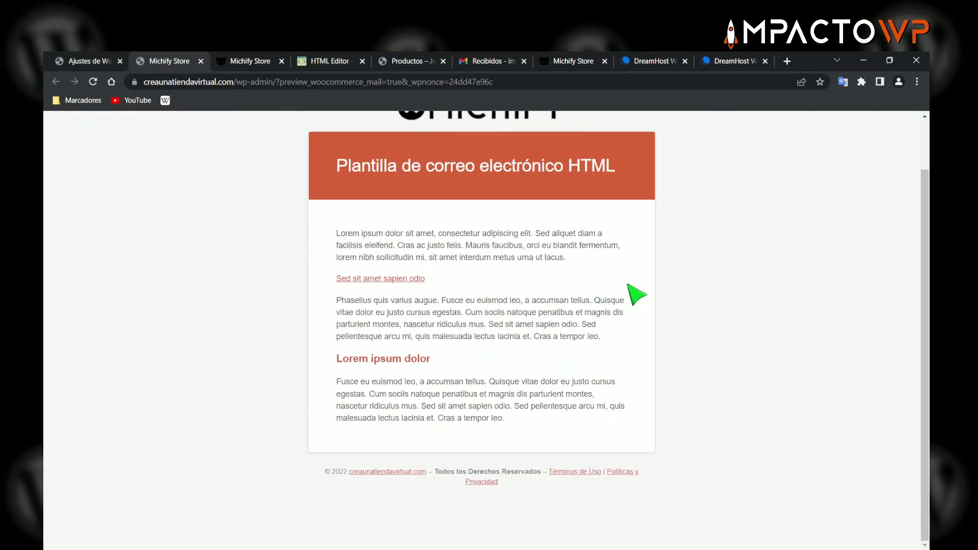
scroll(631, 288, "up", 2)
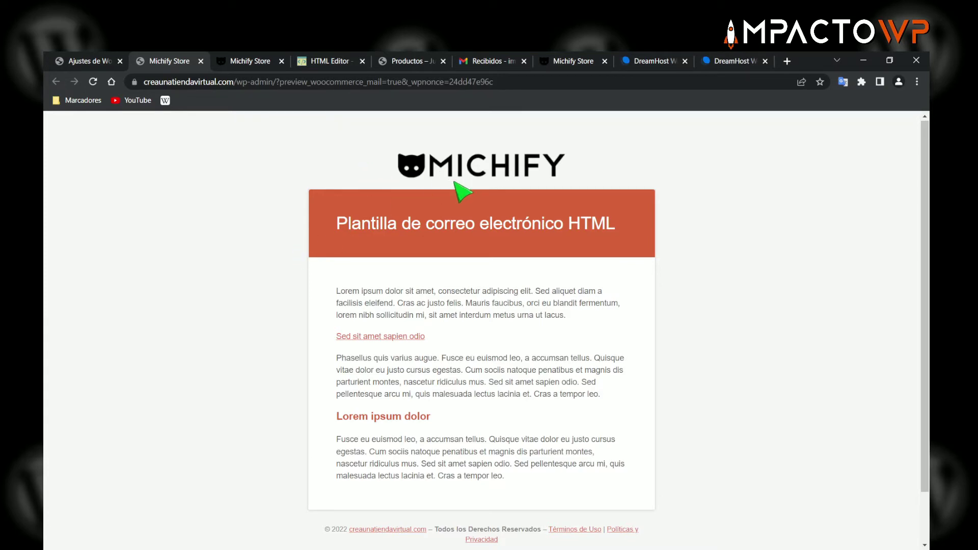
left_click(250, 62)
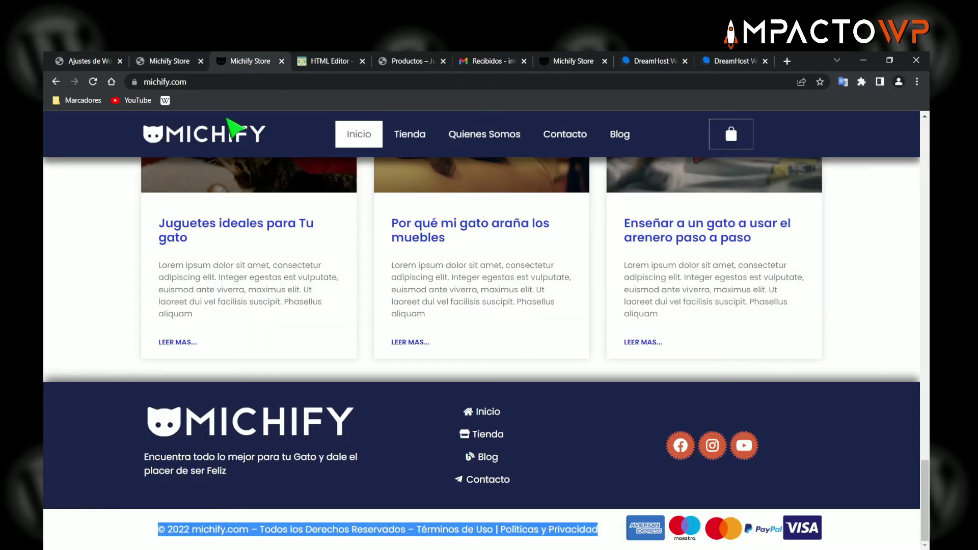
- Browse the michify.com storefront, then open and close the store's public site via Visitar el sitio
scroll(306, 203, "up", 15)
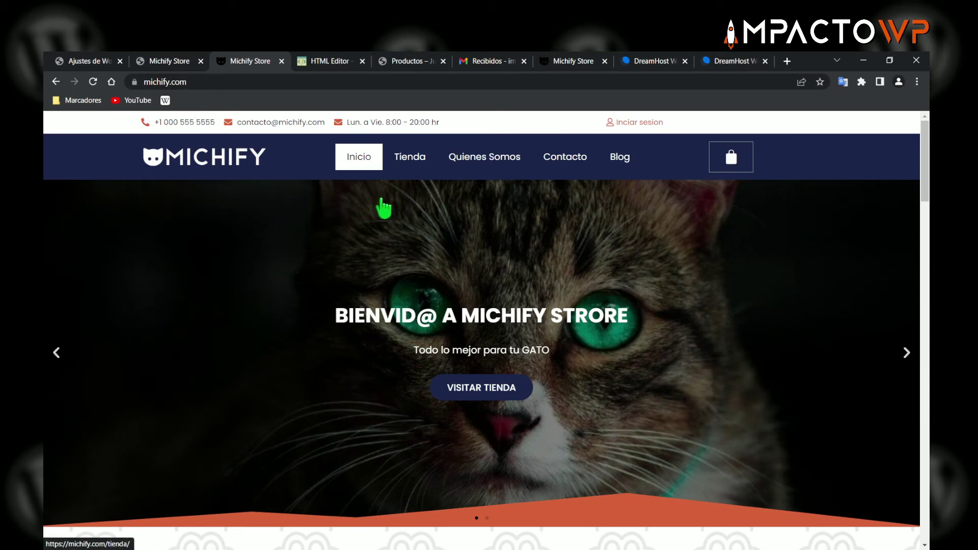
scroll(646, 273, "down", 3)
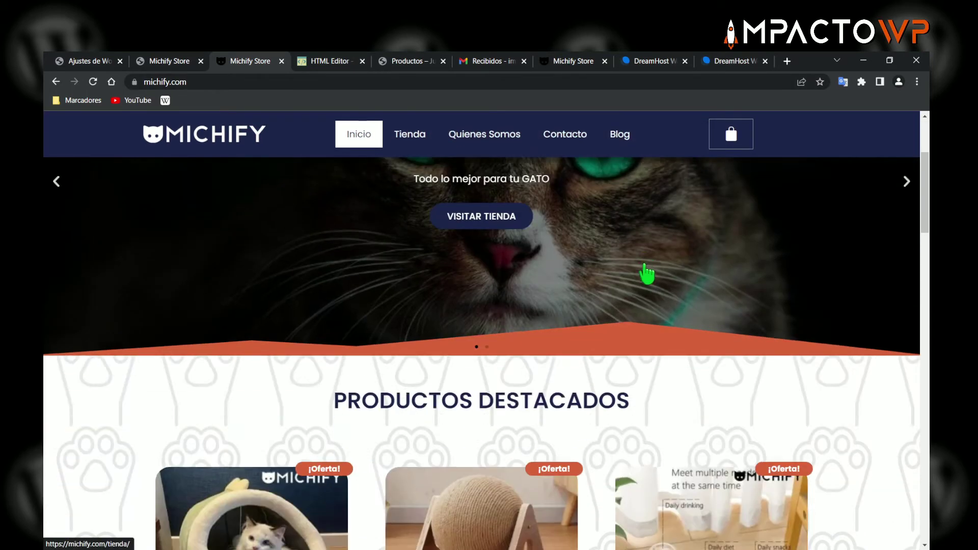
left_click(90, 61)
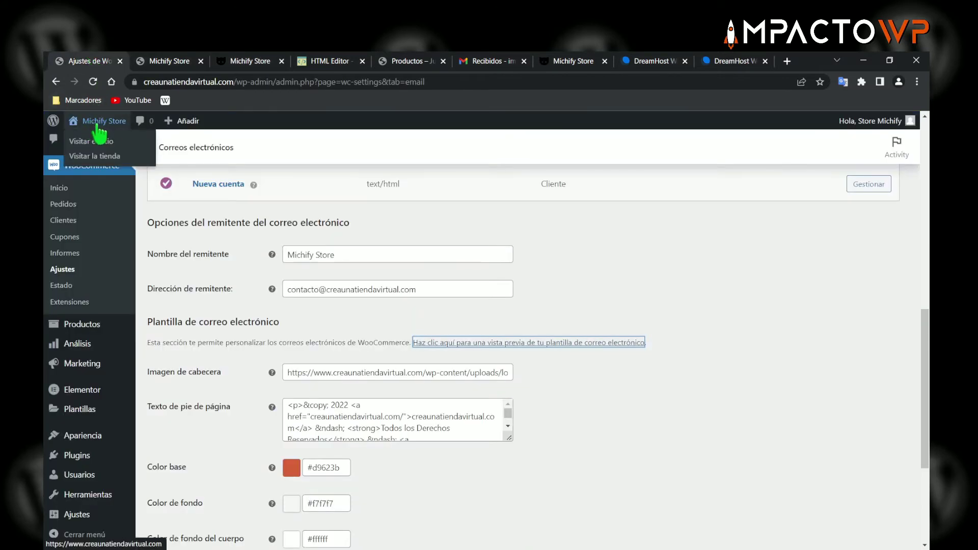
middle_click(100, 137)
left_click(164, 61)
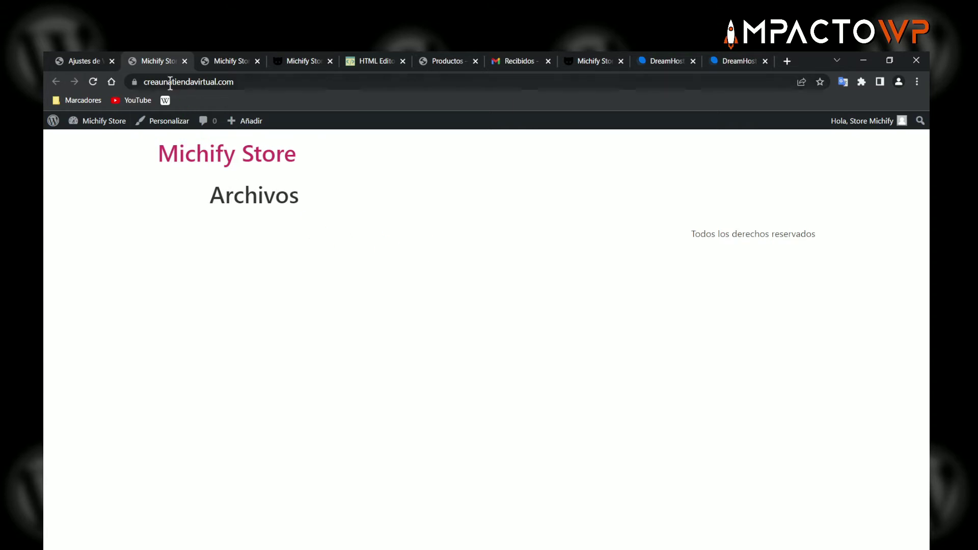
left_click(184, 61)
- Compare the michify.com colours with the orange-headed email preview
left_click(225, 61)
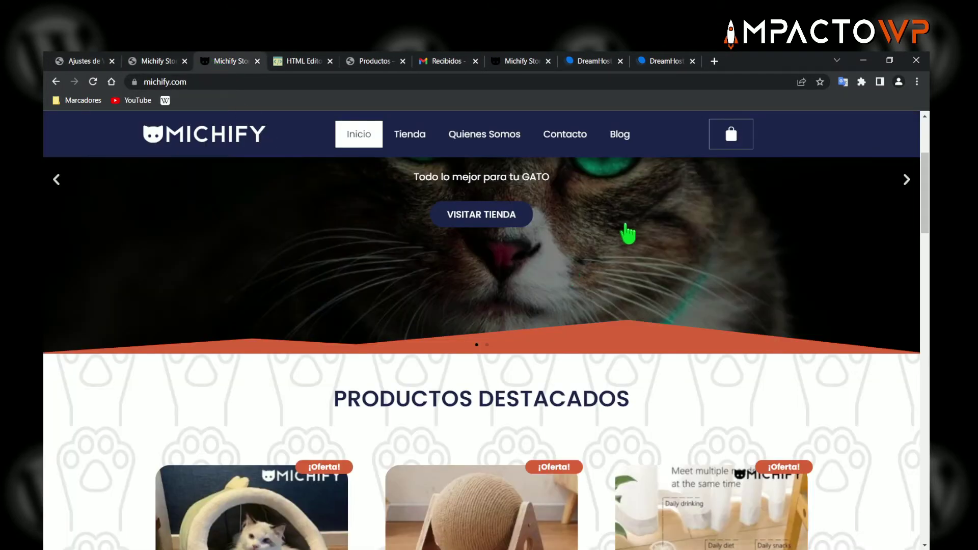
scroll(573, 311, "down", 5)
scroll(573, 310, "down", 15)
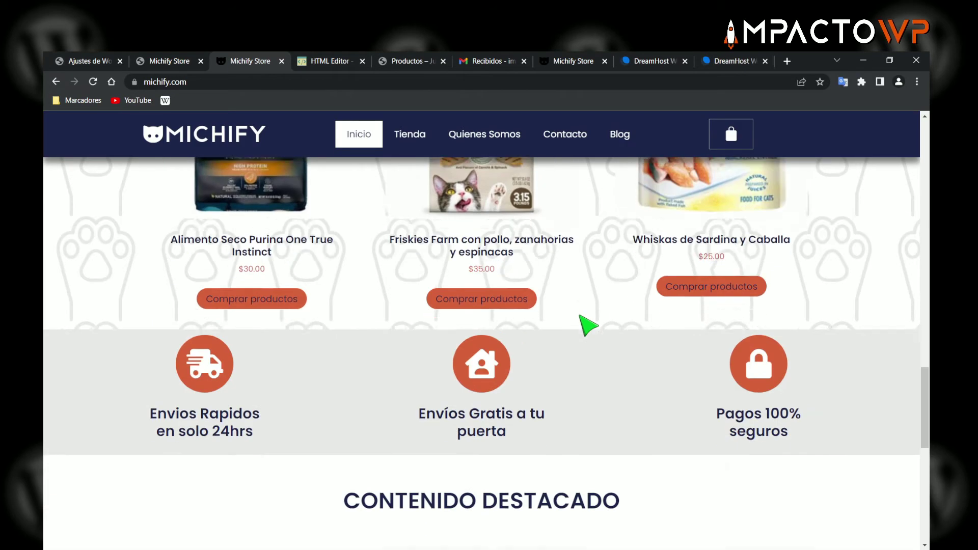
scroll(585, 331, "up", 20)
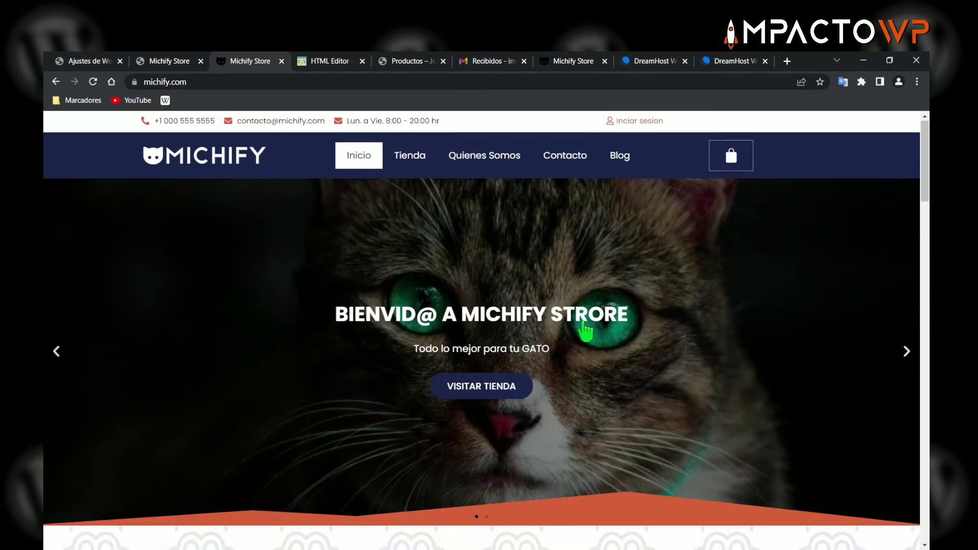
left_click(162, 62)
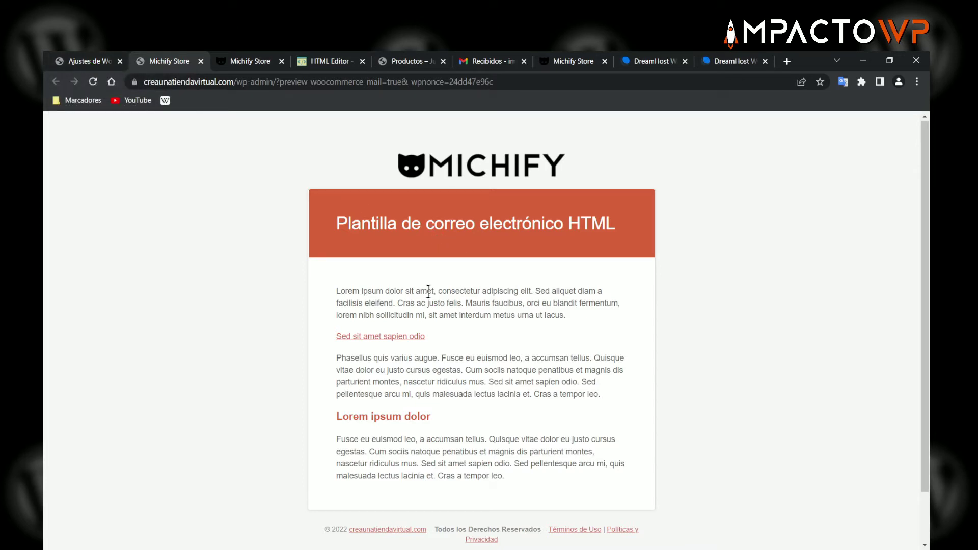
scroll(458, 310, "down", 1)
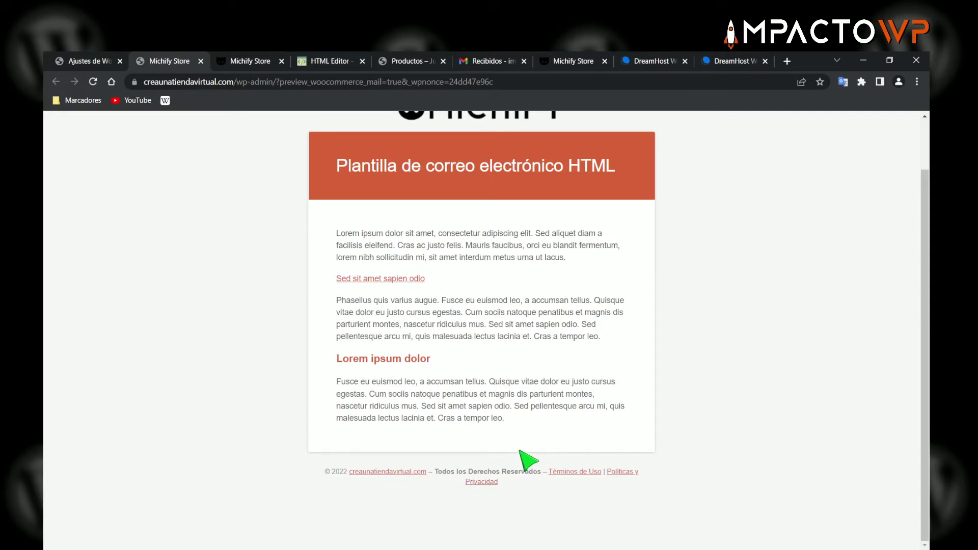
scroll(461, 387, "up", 1)
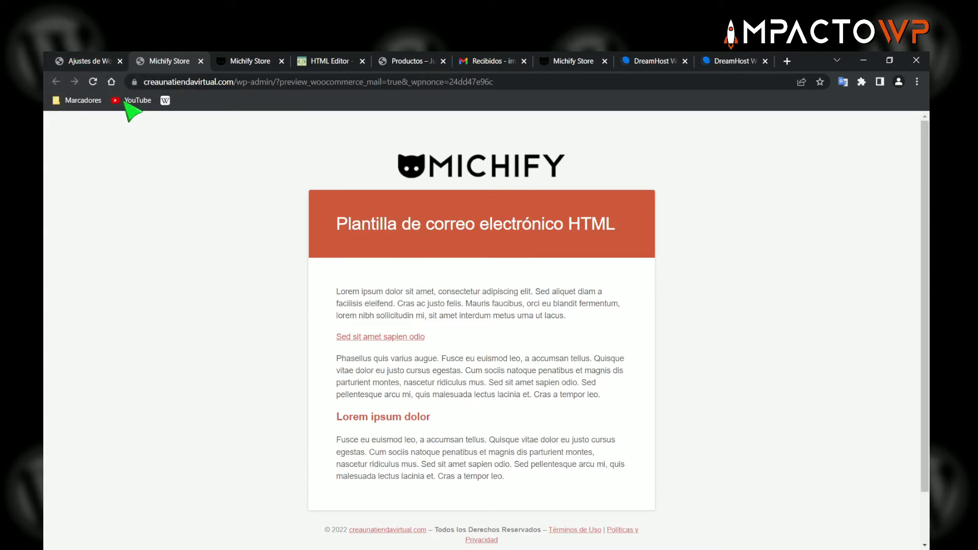
- Scroll the email settings to the notifications list with Nuevo pedido, Pedido cancelado and Pedido fallido
left_click(91, 62)
scroll(535, 361, "up", 1)
scroll(509, 366, "up", 4)
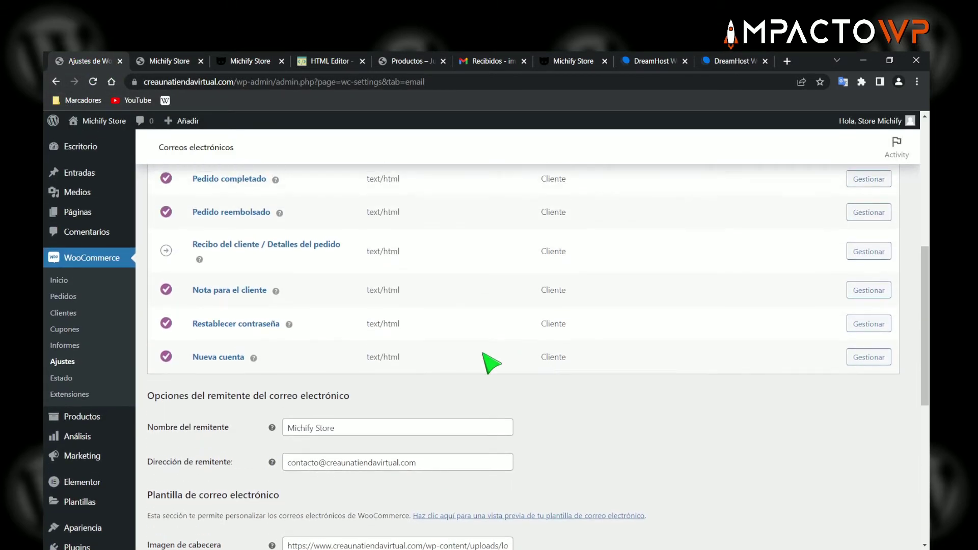
scroll(470, 372, "down", 4)
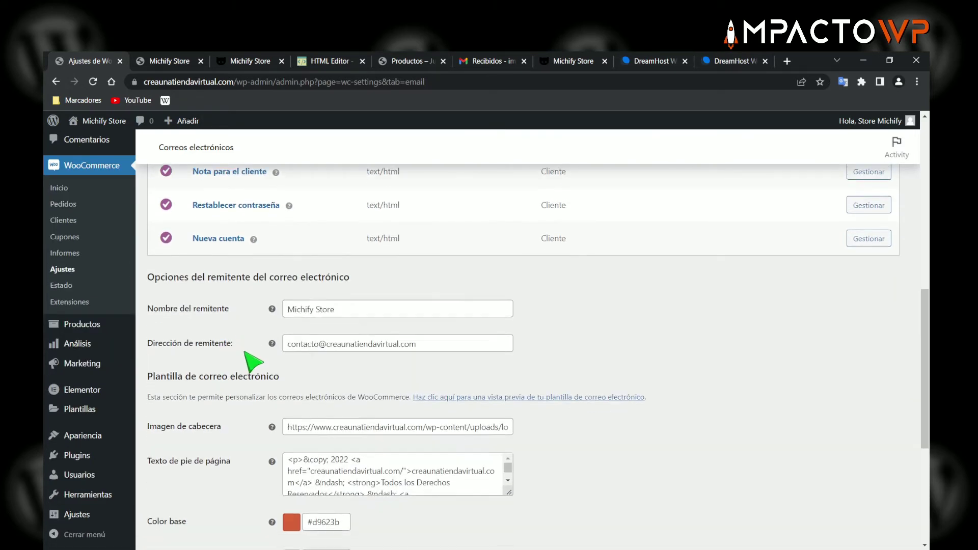
scroll(265, 367, "down", 3)
scroll(257, 347, "up", 2)
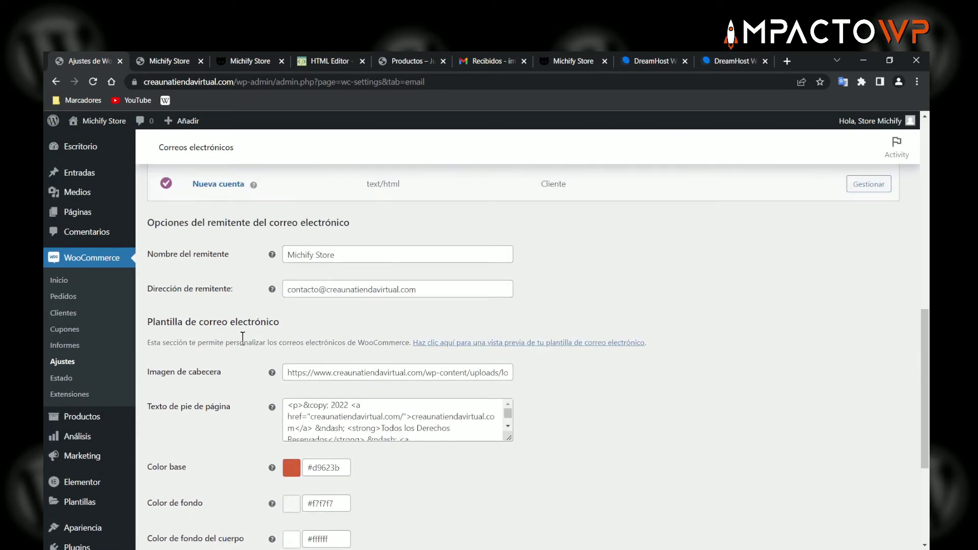
scroll(305, 387, "down", 1)
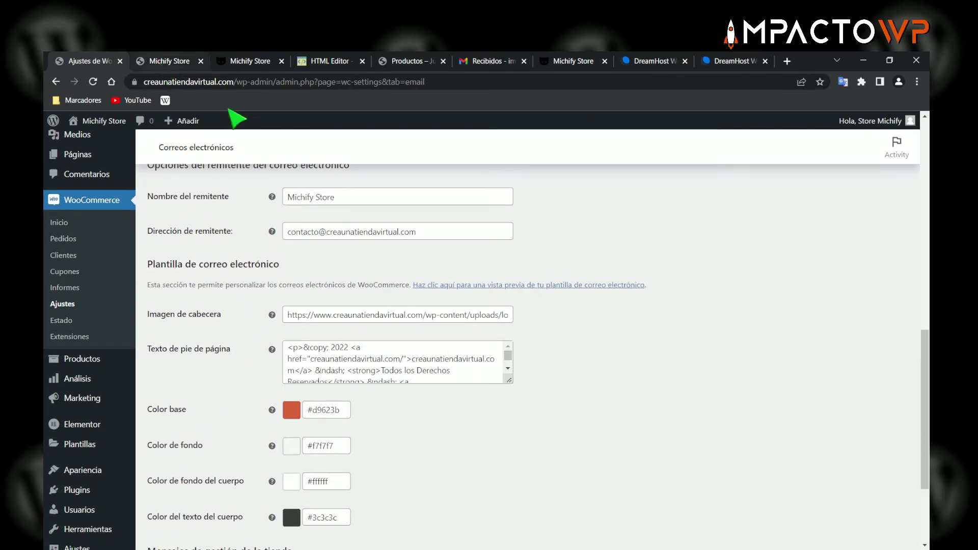
scroll(224, 311, "up", 2)
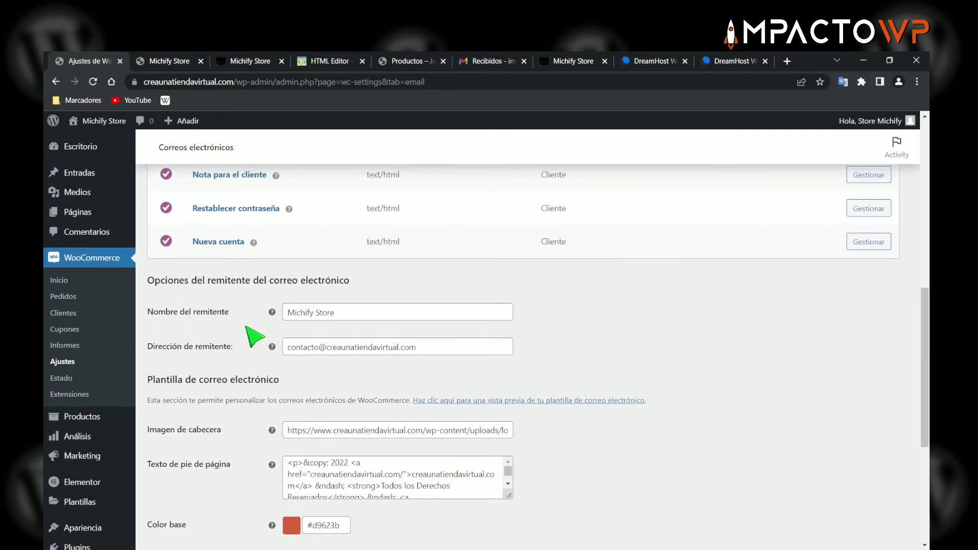
scroll(305, 323, "down", 3)
scroll(309, 301, "down", 1)
scroll(307, 303, "up", 7)
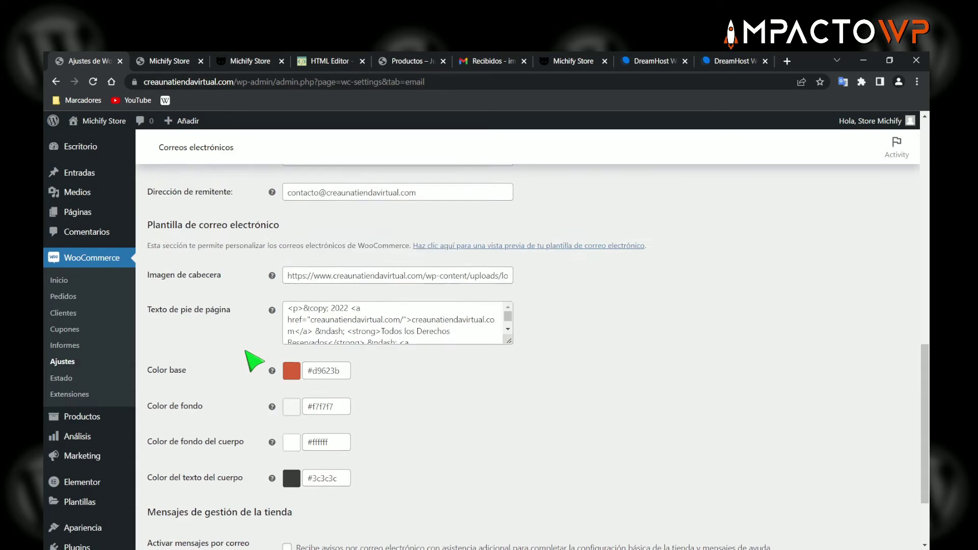
scroll(326, 334, "up", 2)
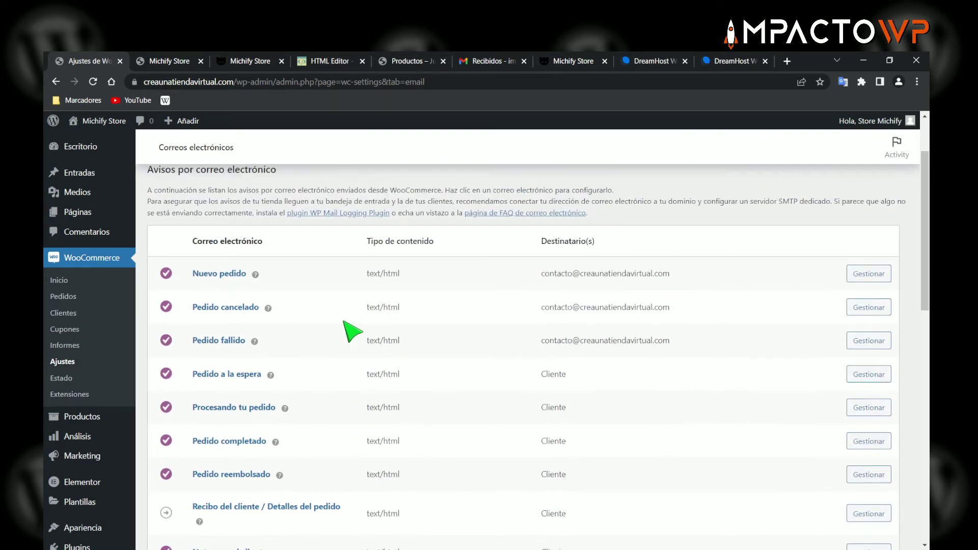
scroll(352, 331, "down", 1)
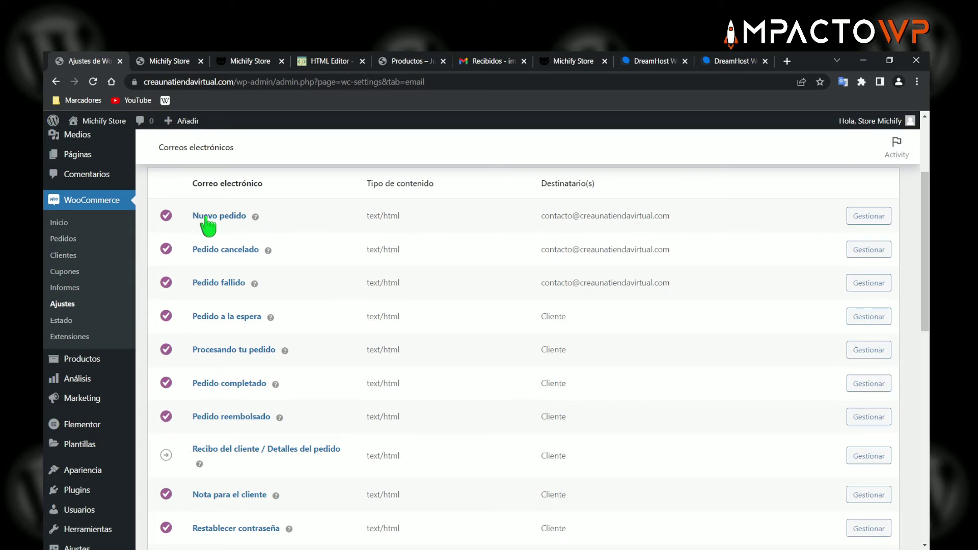
- Open the Nuevo pedido email settings and switch its notice off and back on, leaving it enabled
left_click(864, 223)
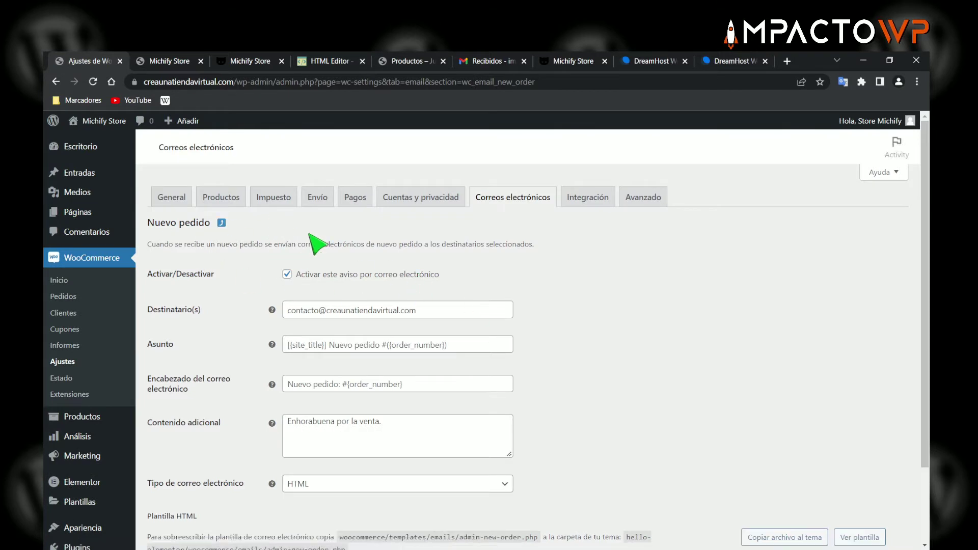
scroll(491, 284, "down", 1)
scroll(518, 284, "up", 1)
left_click(287, 275)
left_click(287, 275)
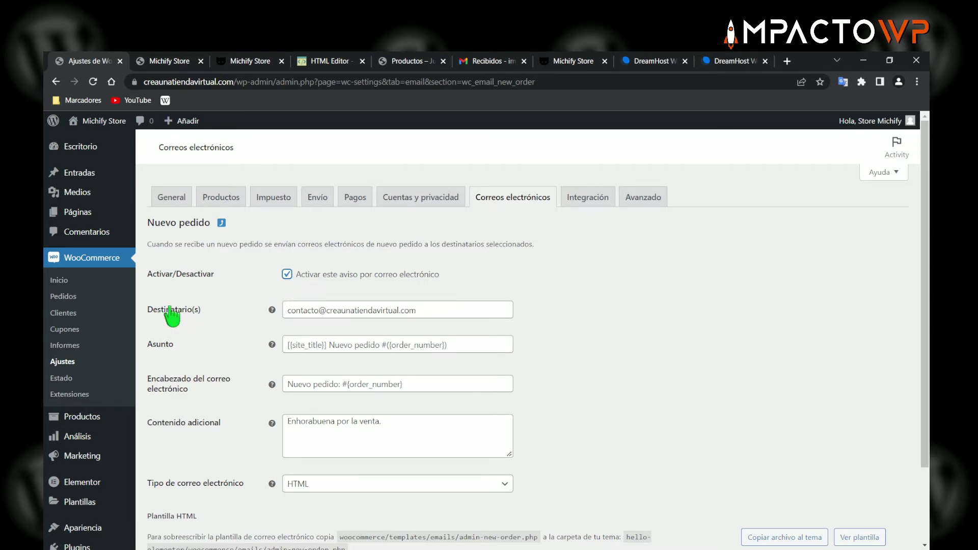
- In the Nuevo pedido Destinatario(s) field, edit the second recipient's e-mail address and trim its end
left_click(422, 311)
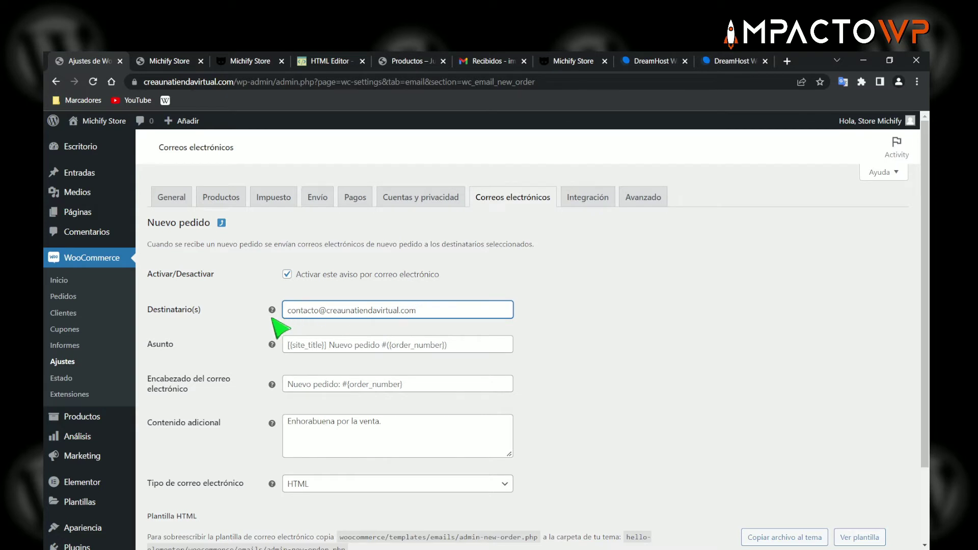
mouse_move(271, 311)
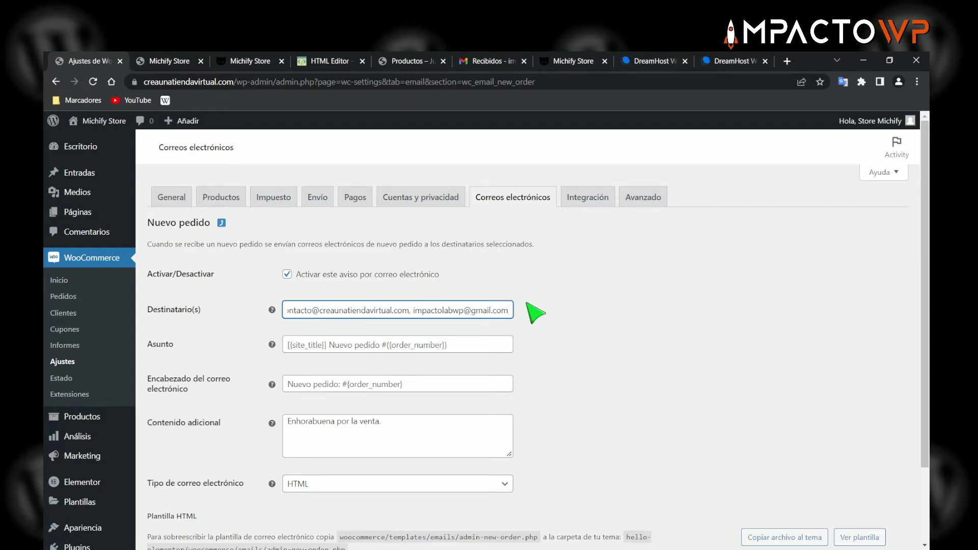
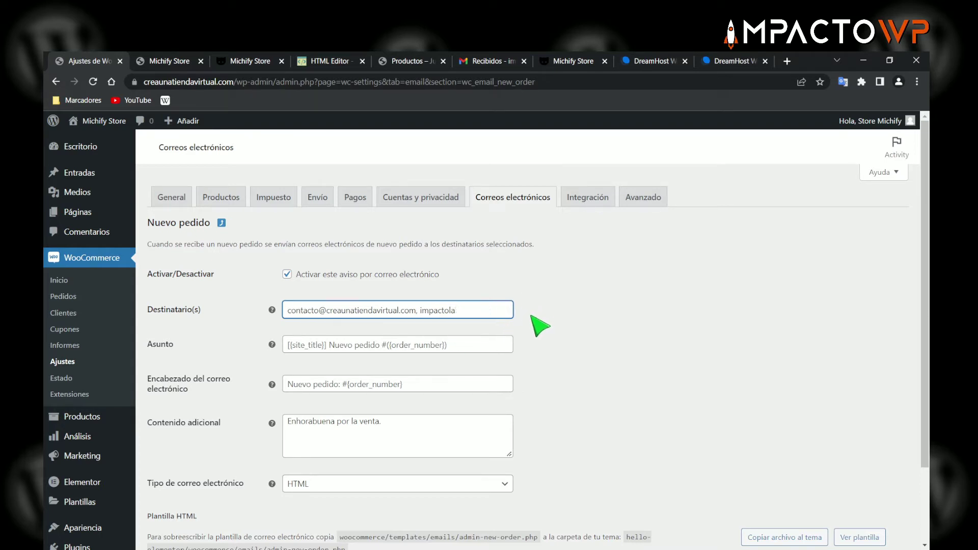
left_click(485, 62)
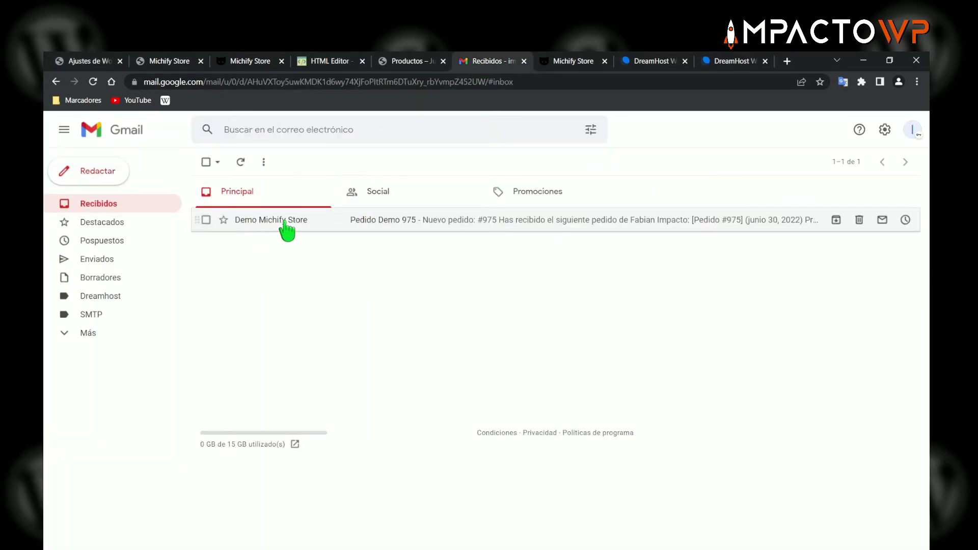
mouse_move(284, 222)
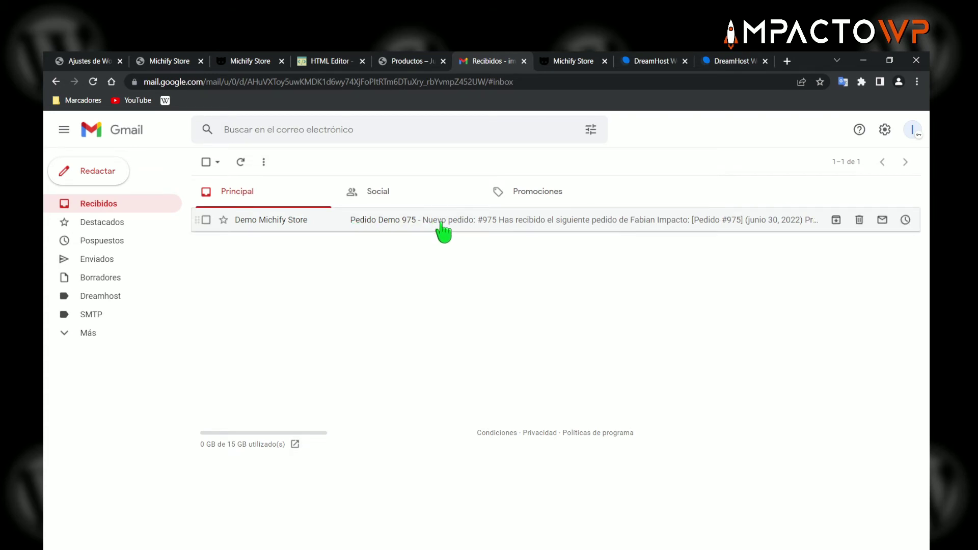
left_click(102, 62)
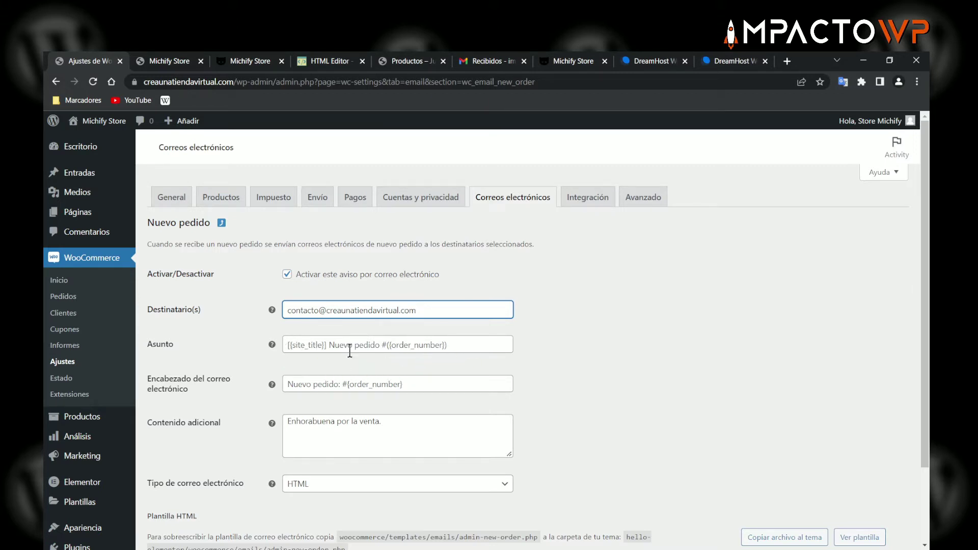
left_click(380, 346)
type("mhgjkhg")
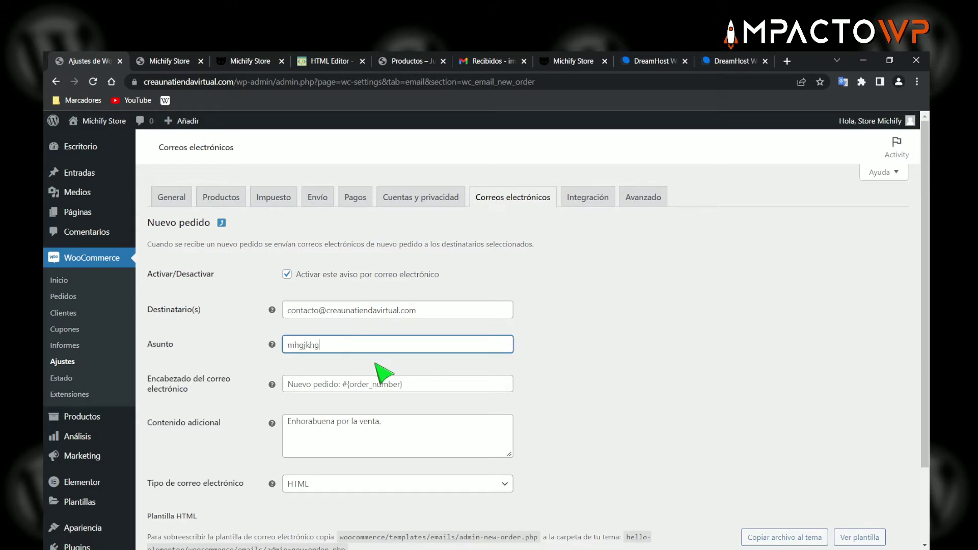
key("BackSpace")
key("BackSpace")
key("BackSpace")
key("BackSpace")
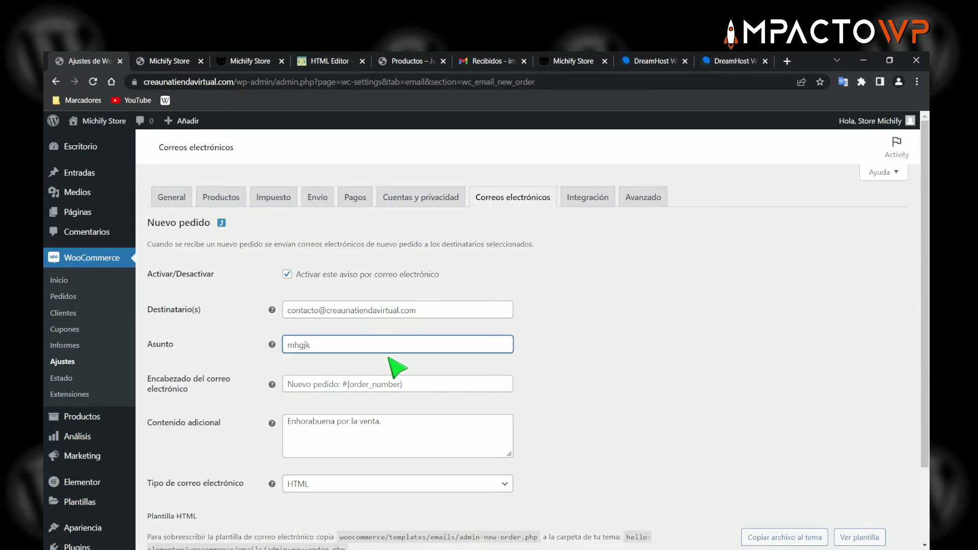
key("BackSpace")
key("BackSpace")
key("BackSpace")
left_click(564, 357)
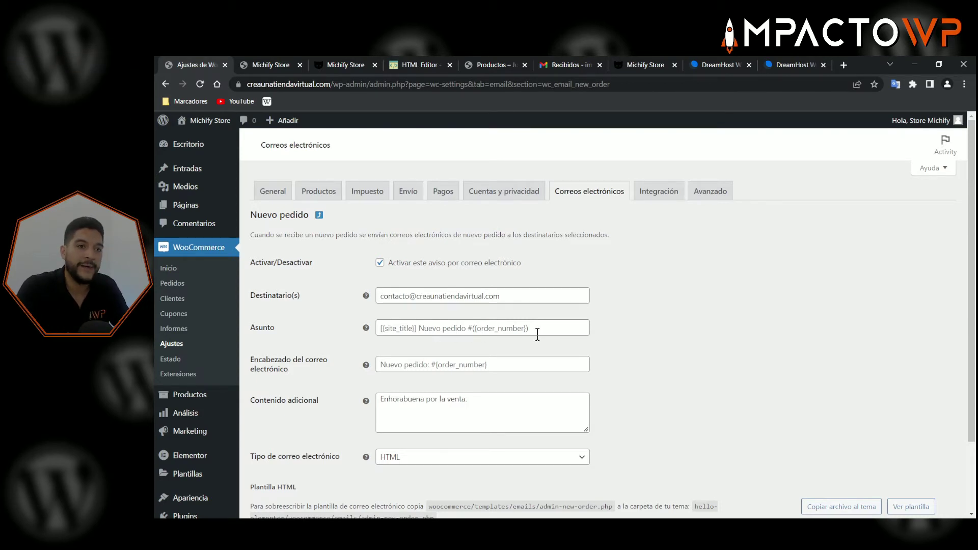
mouse_move(367, 330)
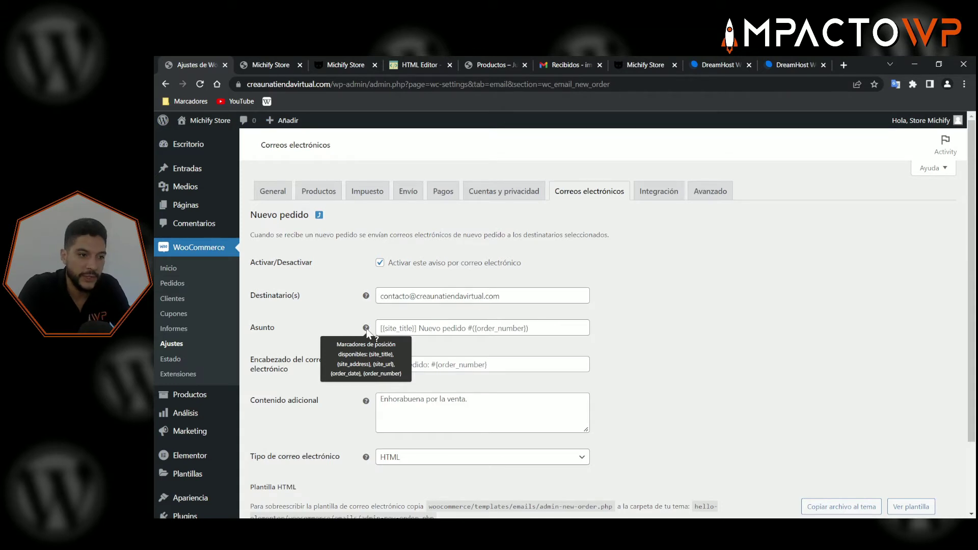
double_click(378, 354)
left_click_drag(338, 363, 367, 362)
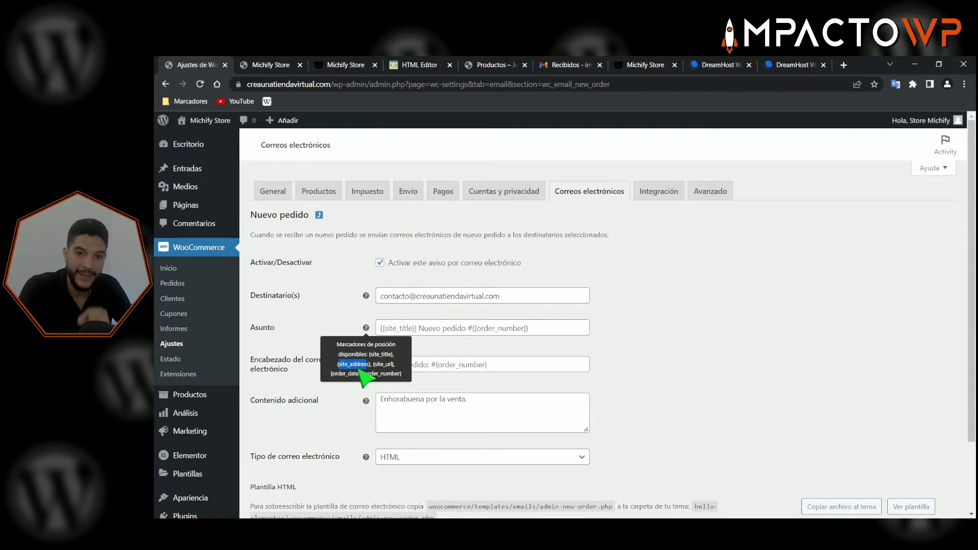
left_click_drag(365, 376, 397, 375)
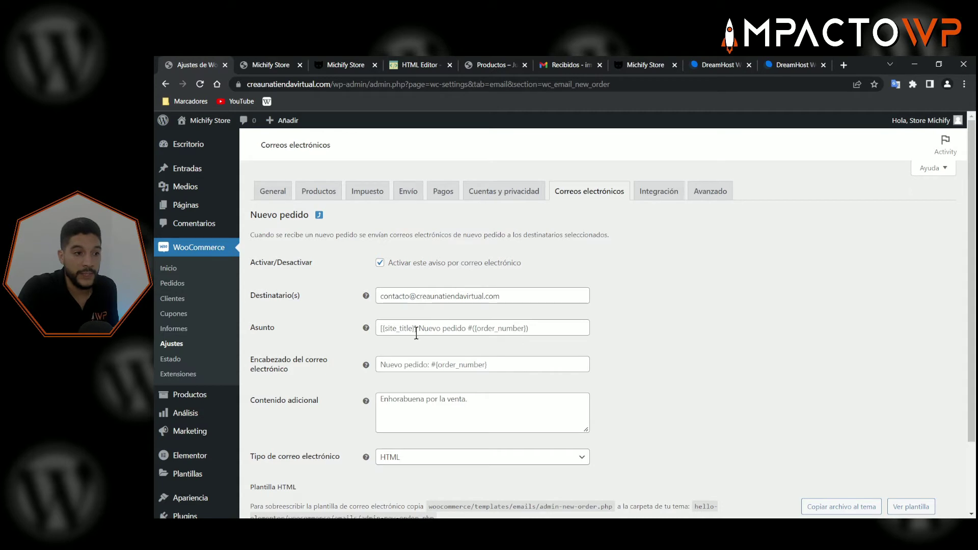
- Set the Nuevo pedido subject to 'Nuevo pedido # {order_number}', copying the placeholder from the help text
left_click(381, 328)
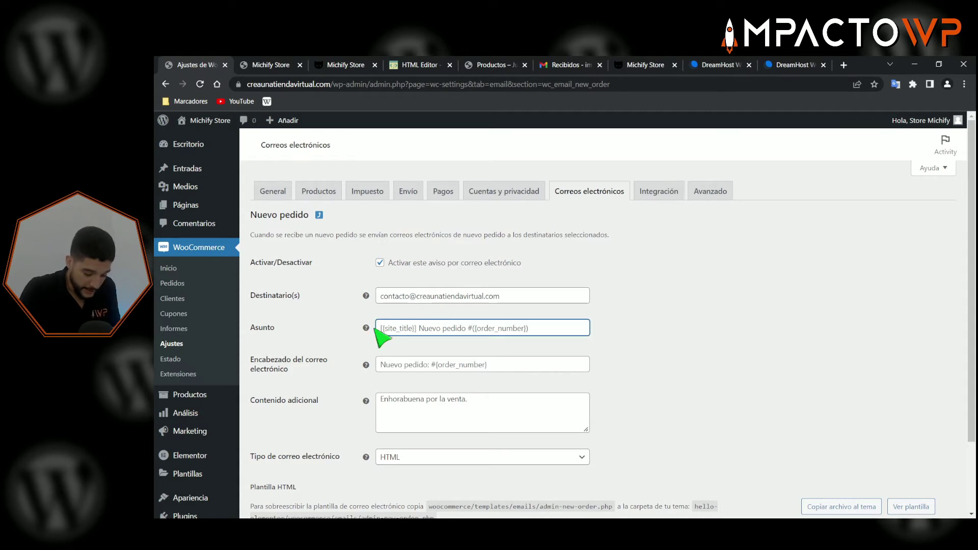
type("Nuevo")
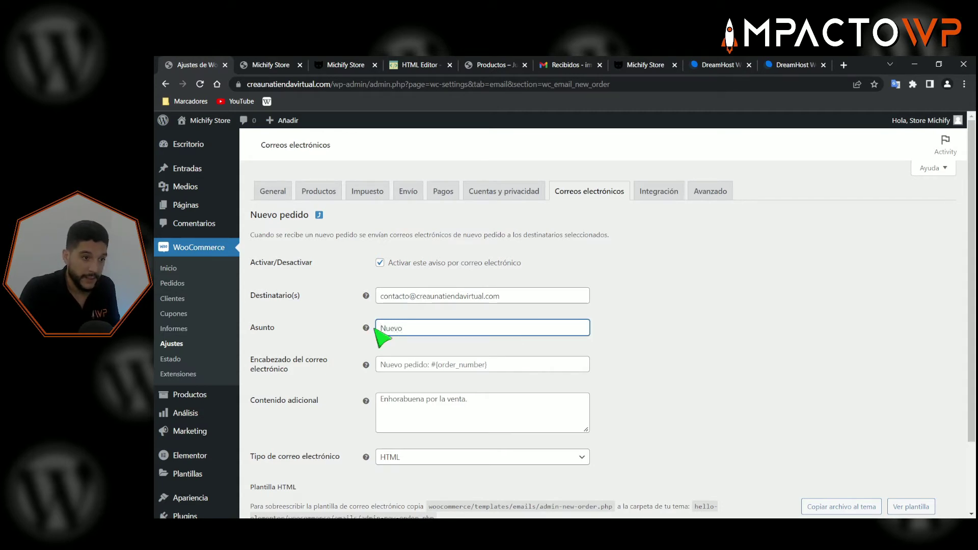
type(" pedido #")
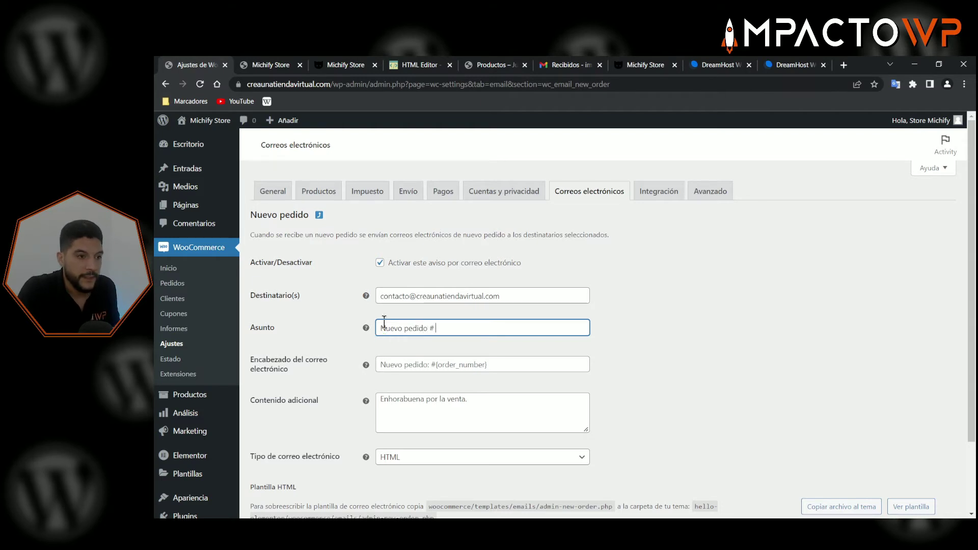
mouse_move(366, 330)
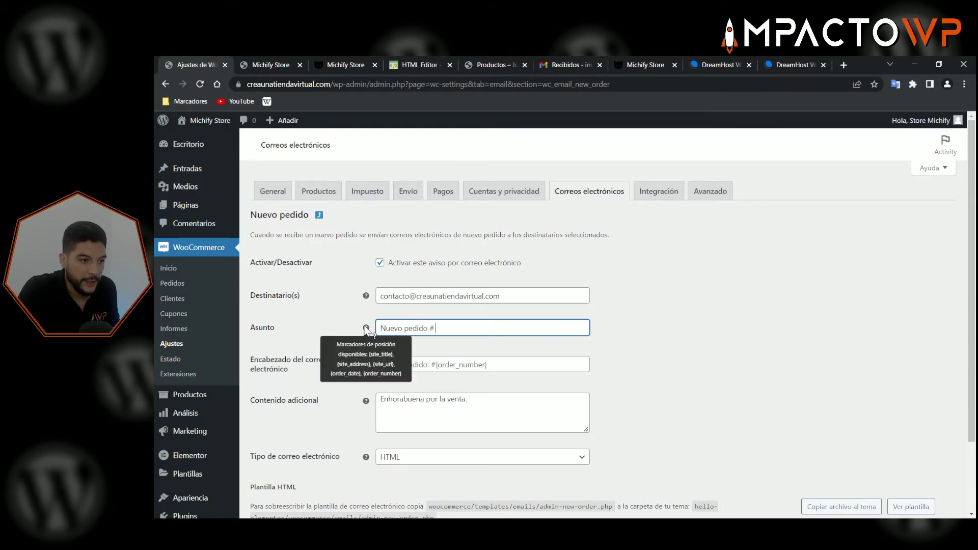
left_click_drag(363, 374, 467, 380)
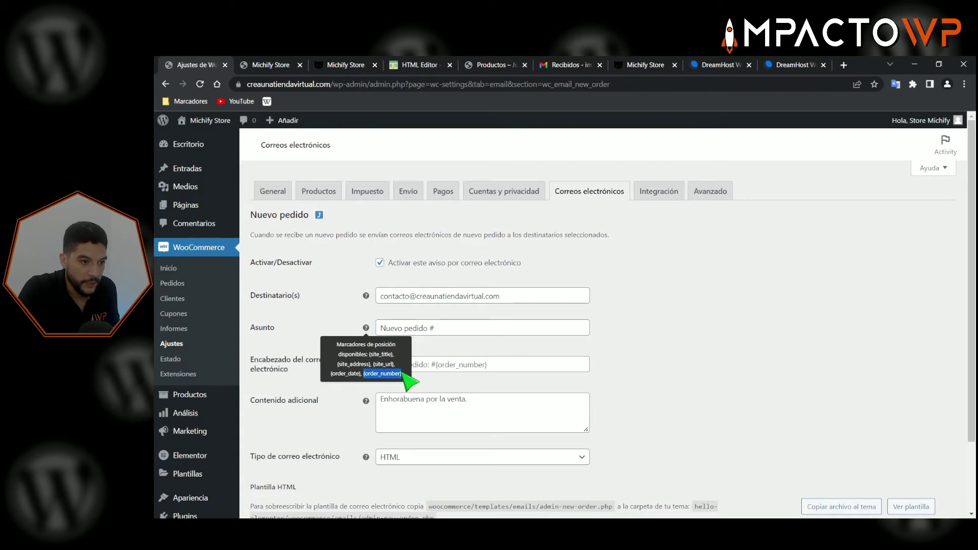
right_click(467, 380)
left_click(499, 385)
left_click(469, 325)
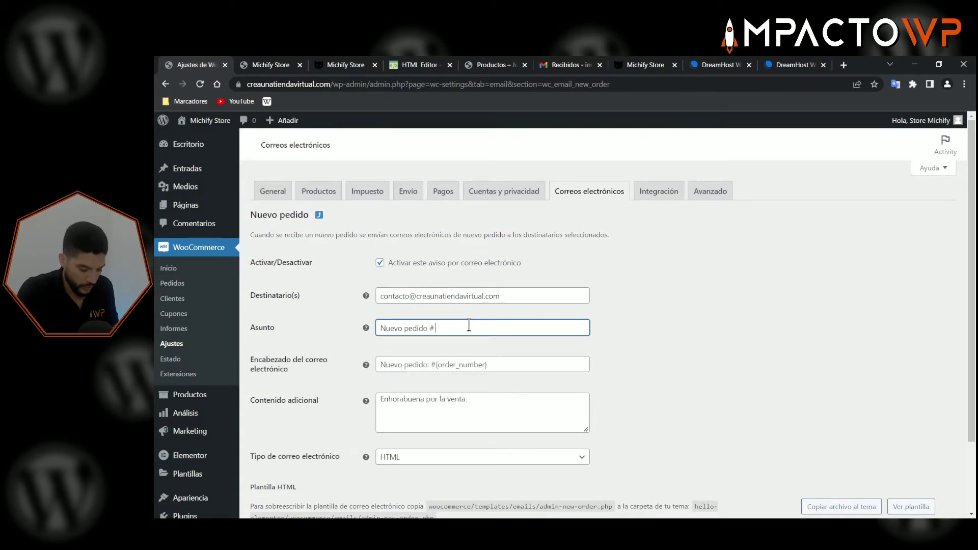
key("ctrl+v")
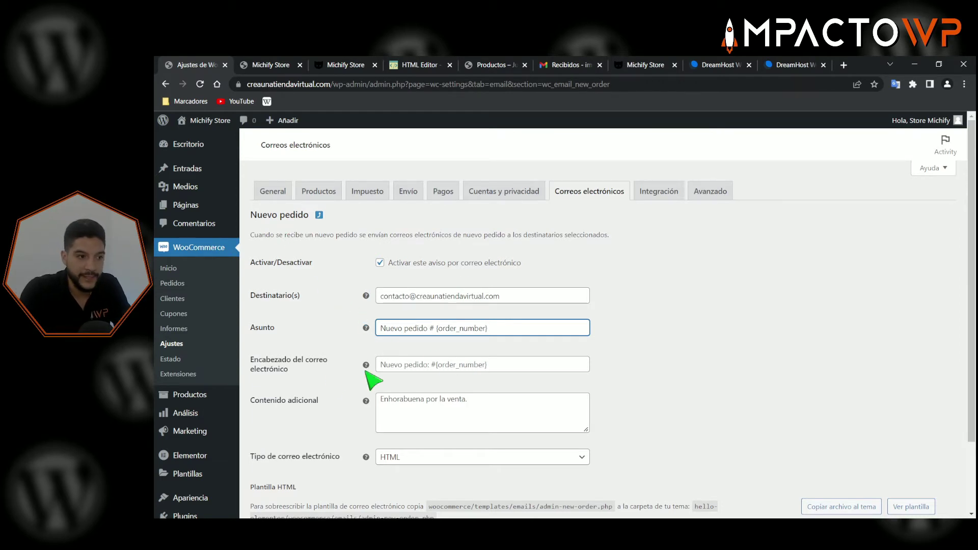
left_click(293, 371)
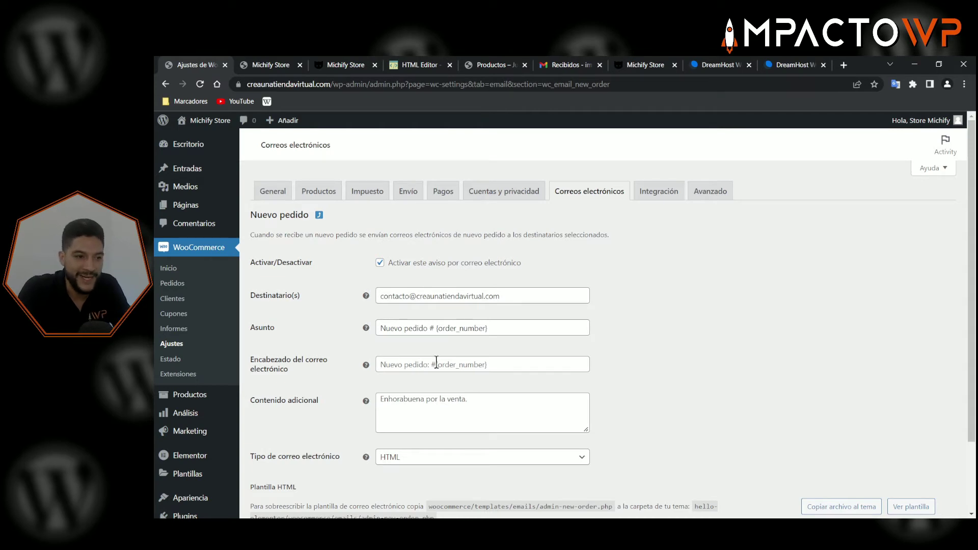
left_click(267, 69)
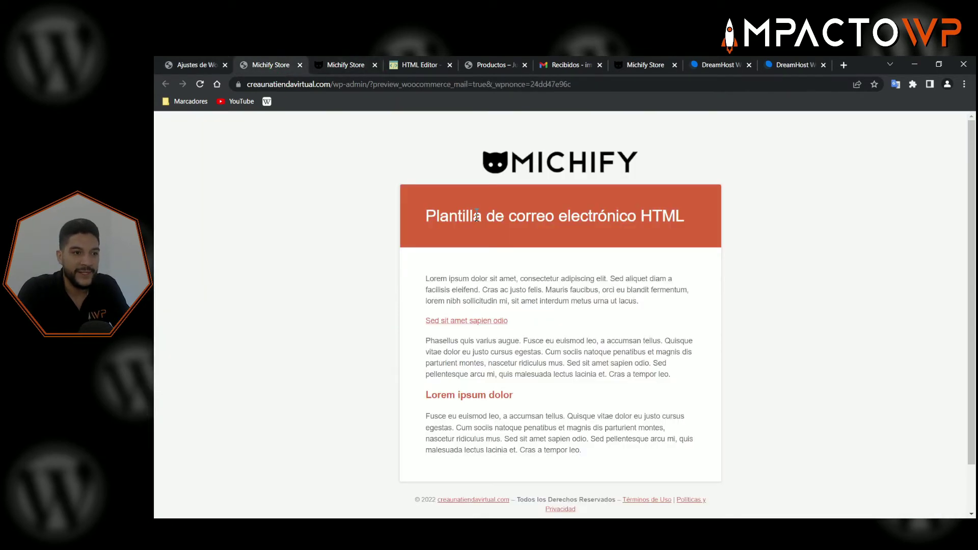
left_click_drag(426, 214, 685, 216)
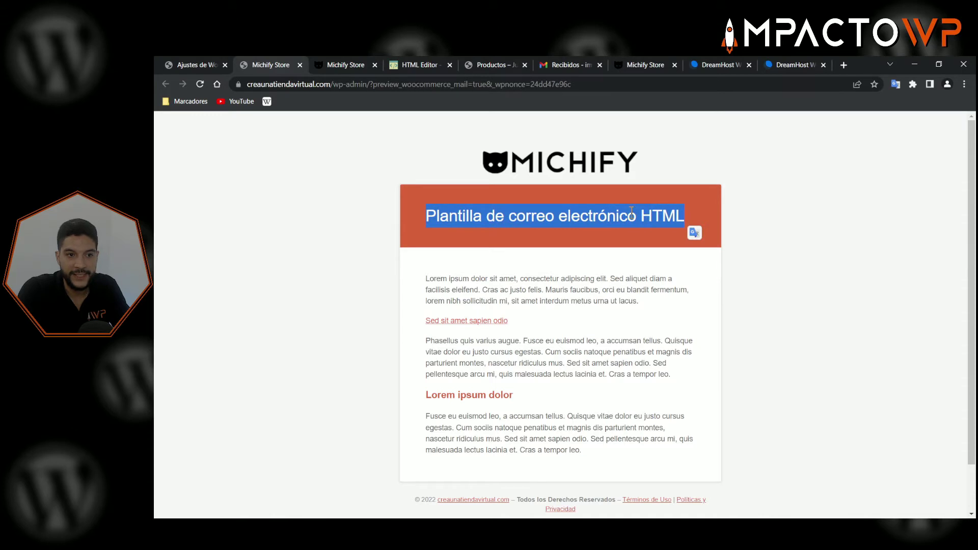
left_click(197, 67)
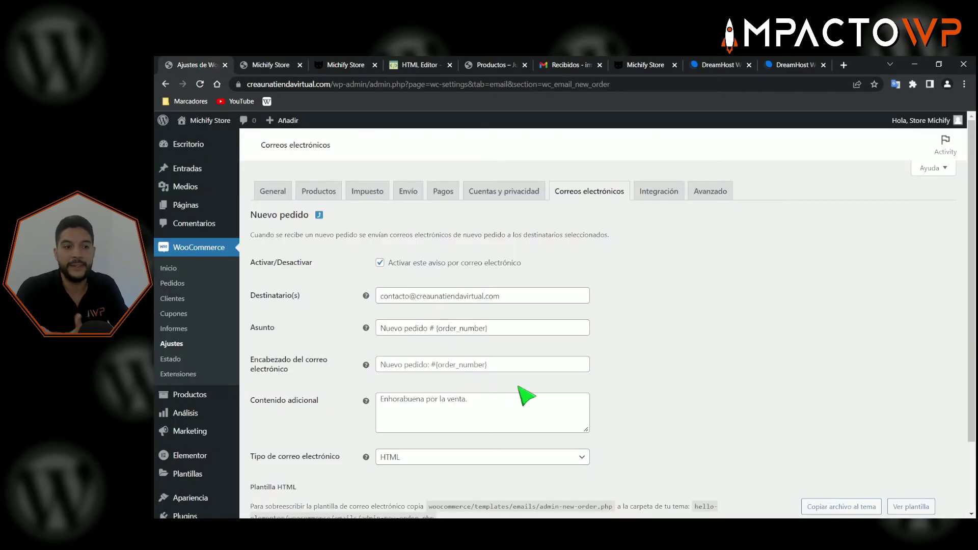
left_click(400, 405)
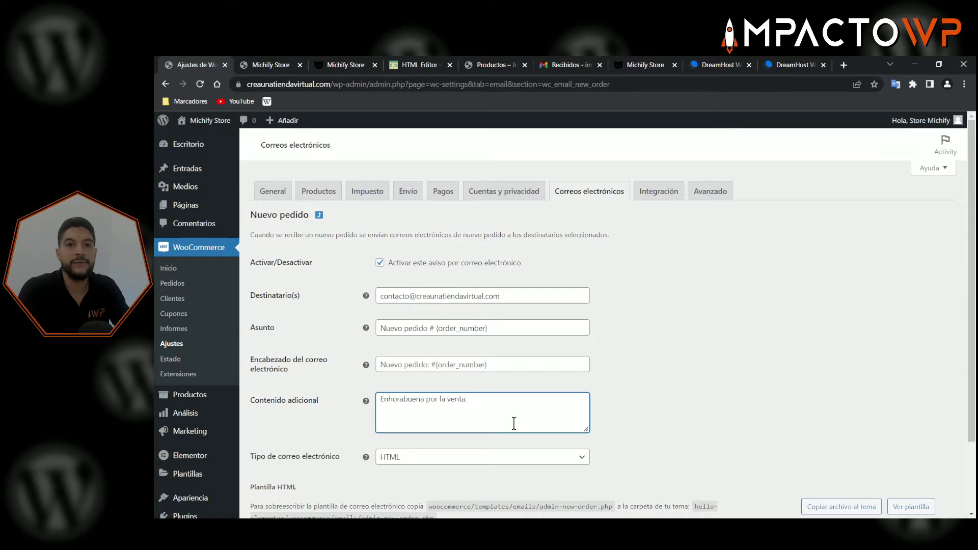
scroll(662, 410, "down", 2)
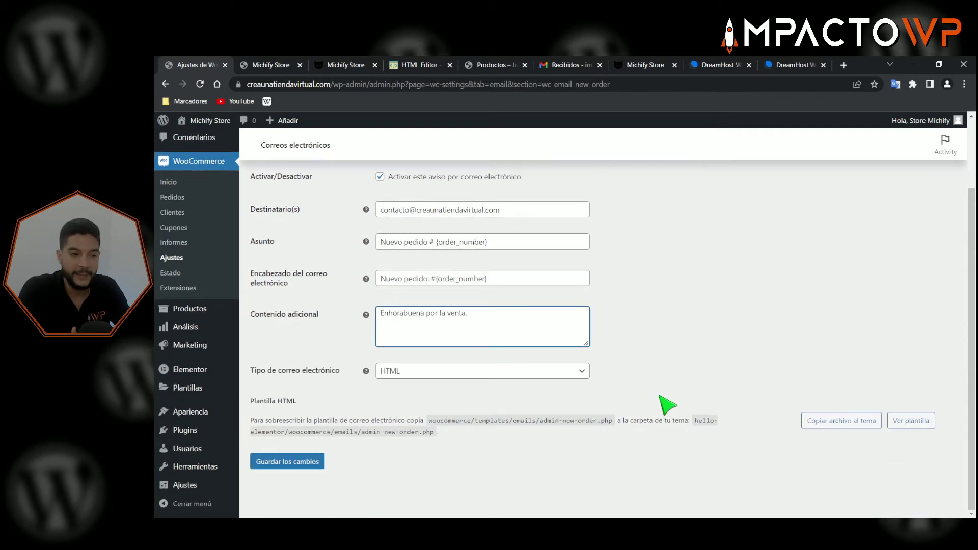
scroll(660, 404, "up", 1)
scroll(627, 356, "down", 1)
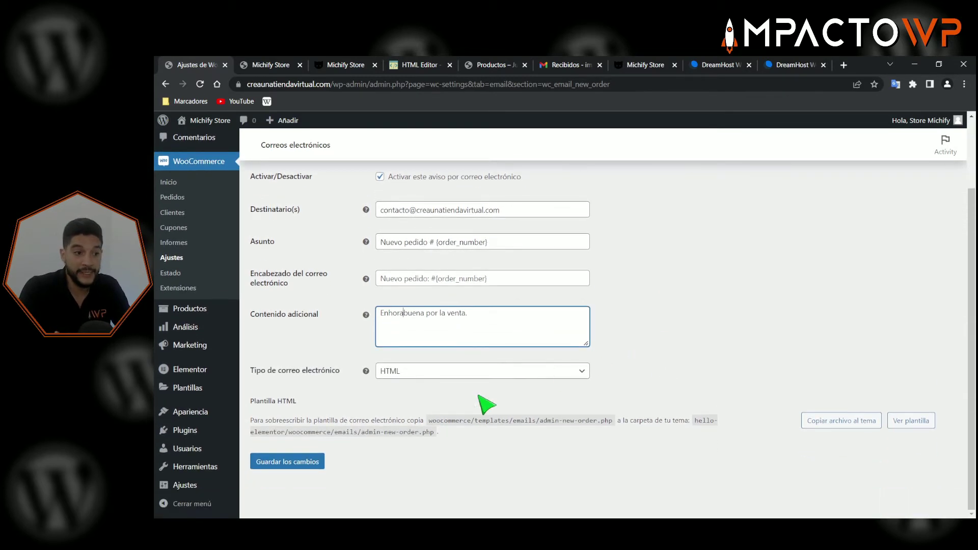
left_click_drag(257, 401, 298, 399)
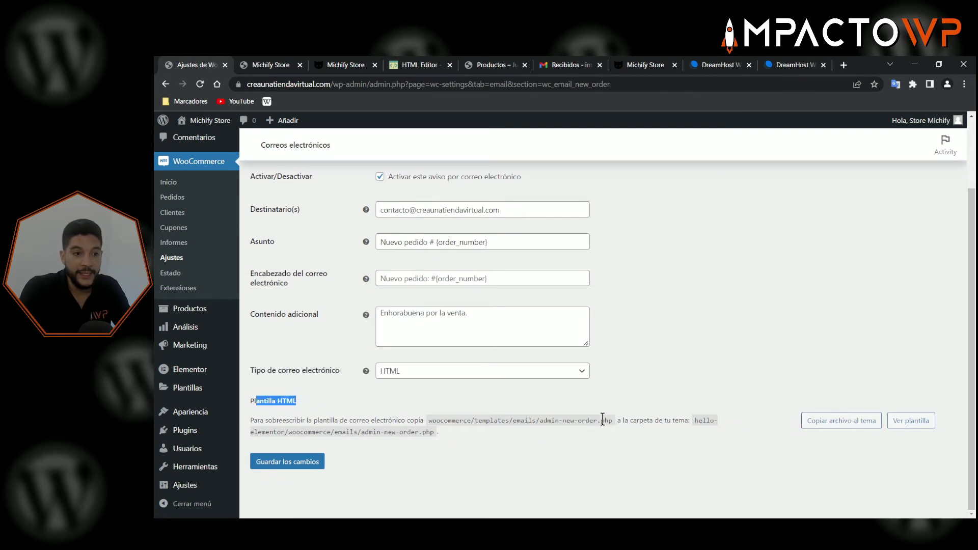
left_click(660, 419)
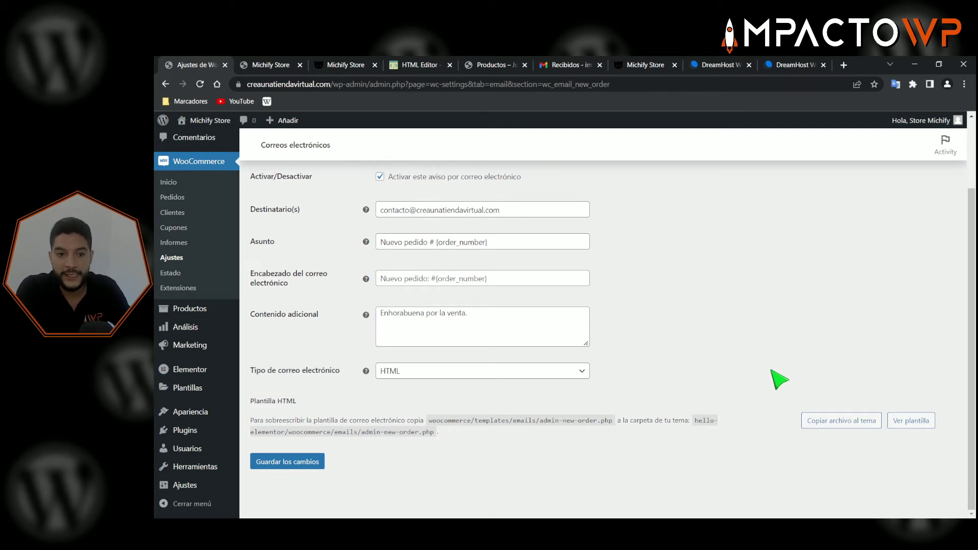
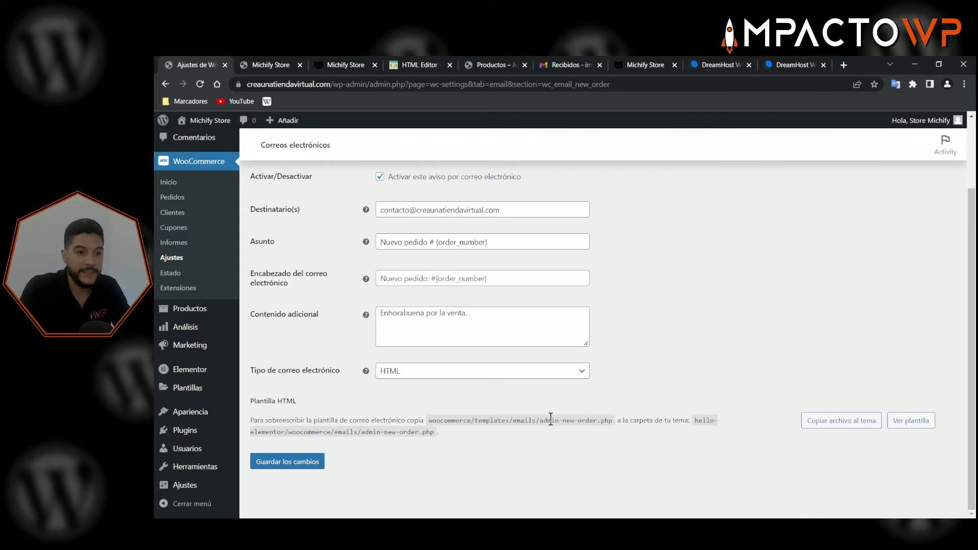
- Save the Nuevo pedido email settings with 'Enhorabuena por la venta.' content and HTML format
scroll(551, 418, "up", 1)
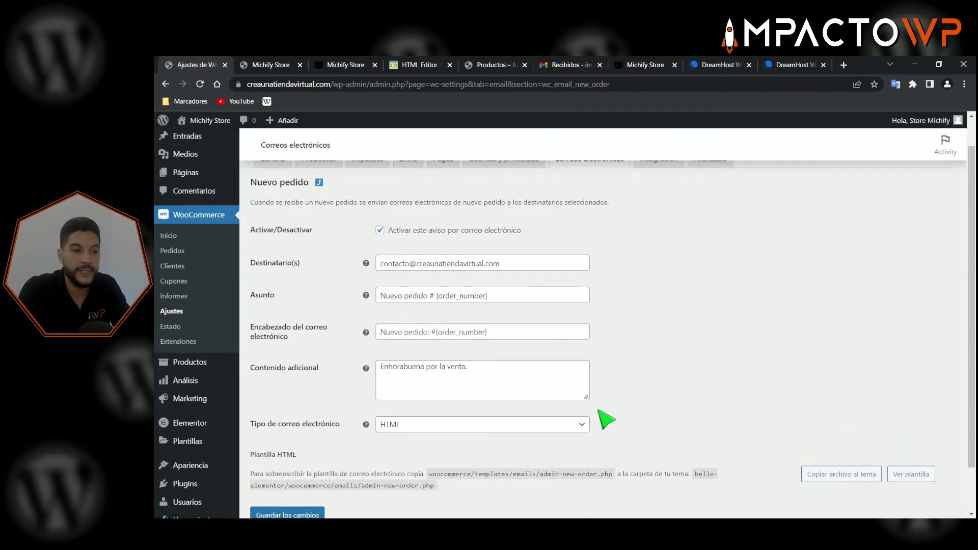
scroll(698, 306, "up", 1)
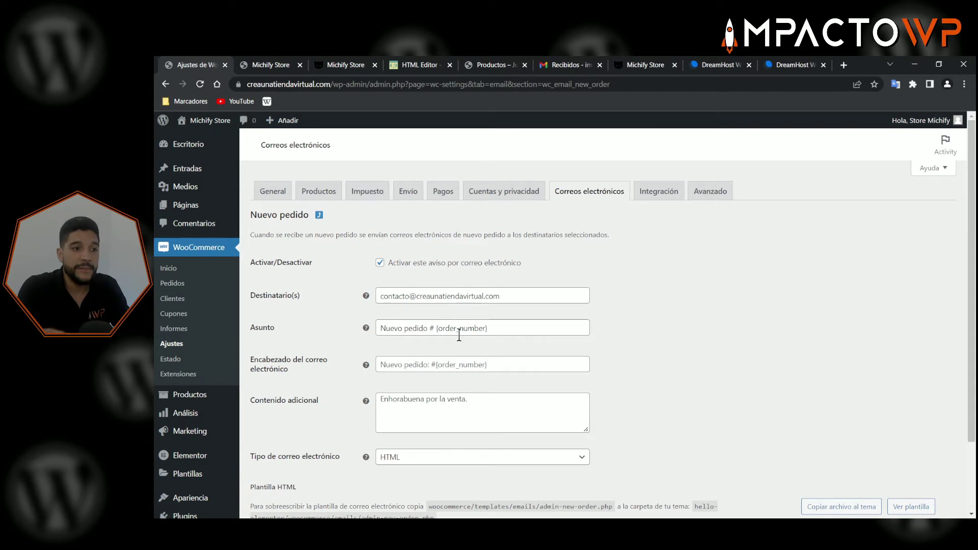
scroll(468, 345, "down", 1)
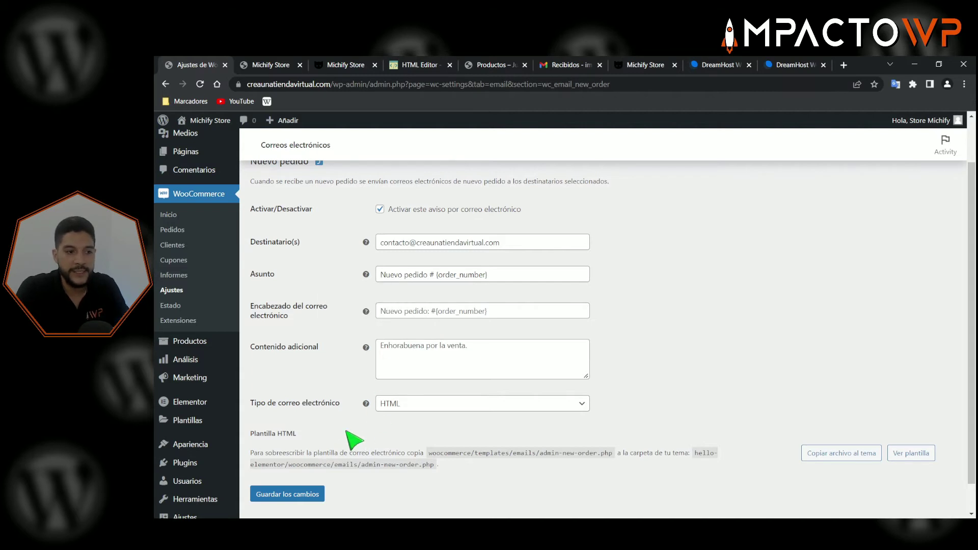
scroll(350, 441, "down", 1)
left_click(290, 462)
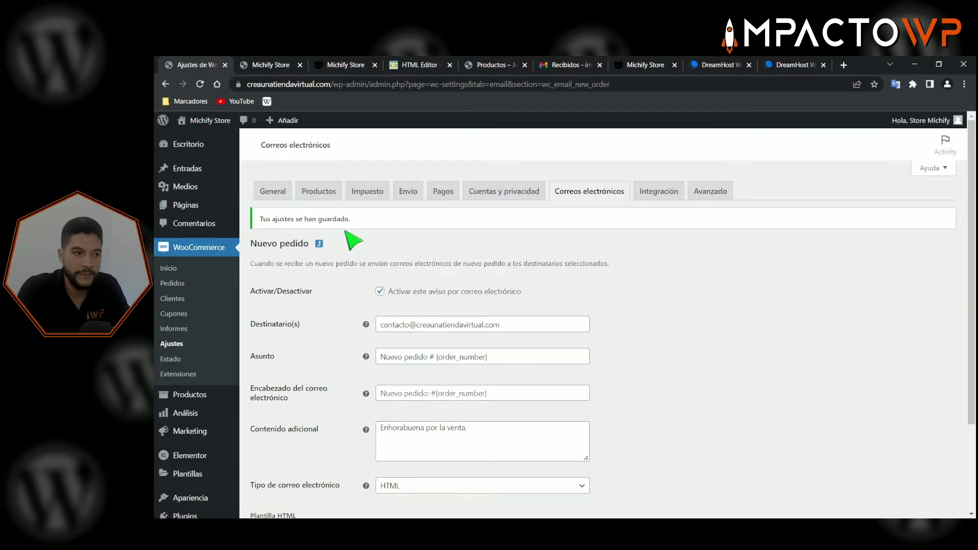
- Return from Nuevo pedido to the email notifications list and find the Pedido completado row
left_click(319, 245)
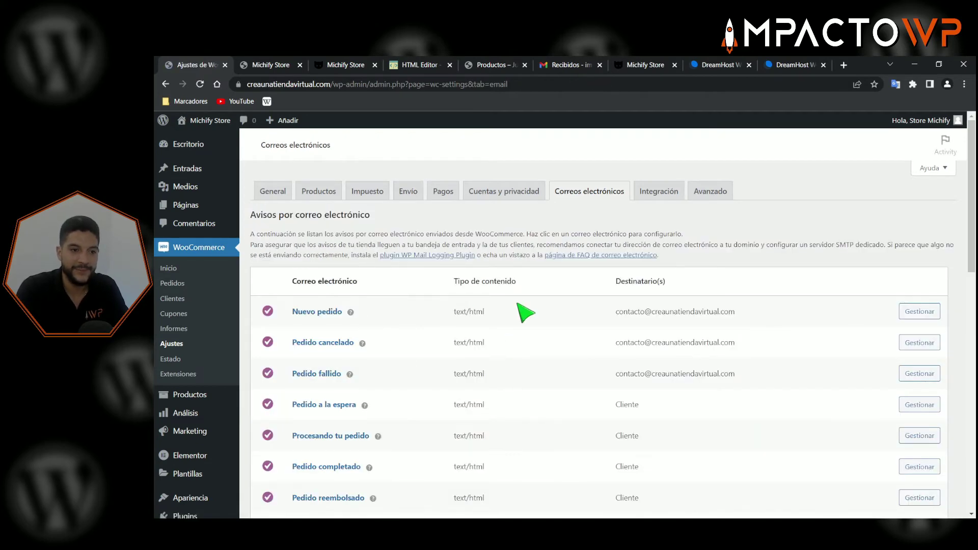
scroll(525, 321, "down", 3)
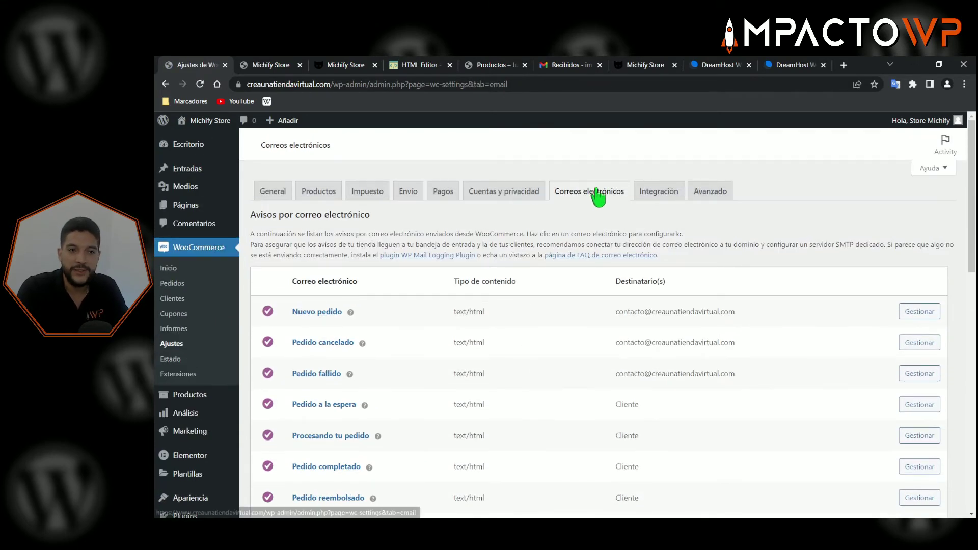
scroll(596, 194, "down", 2)
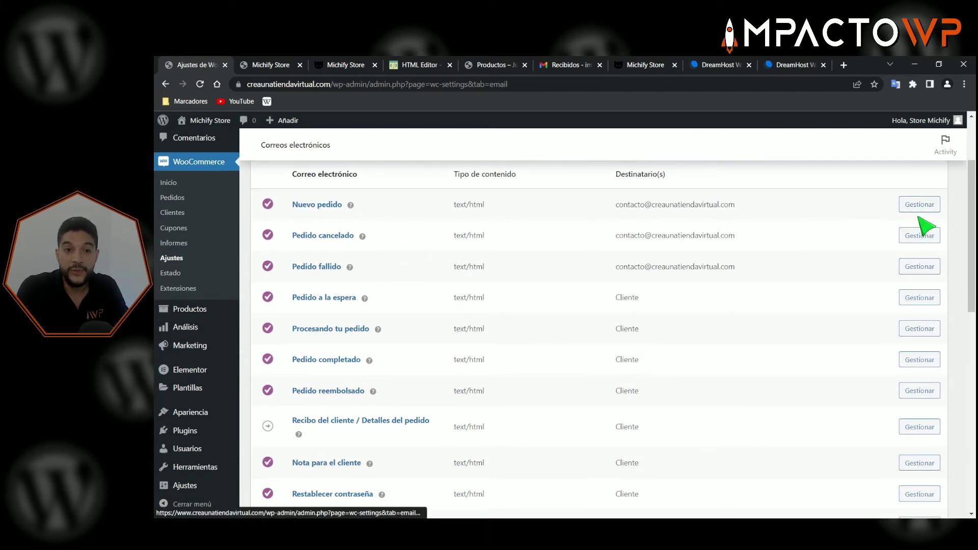
left_click_drag(634, 232, 698, 236)
left_click(659, 262)
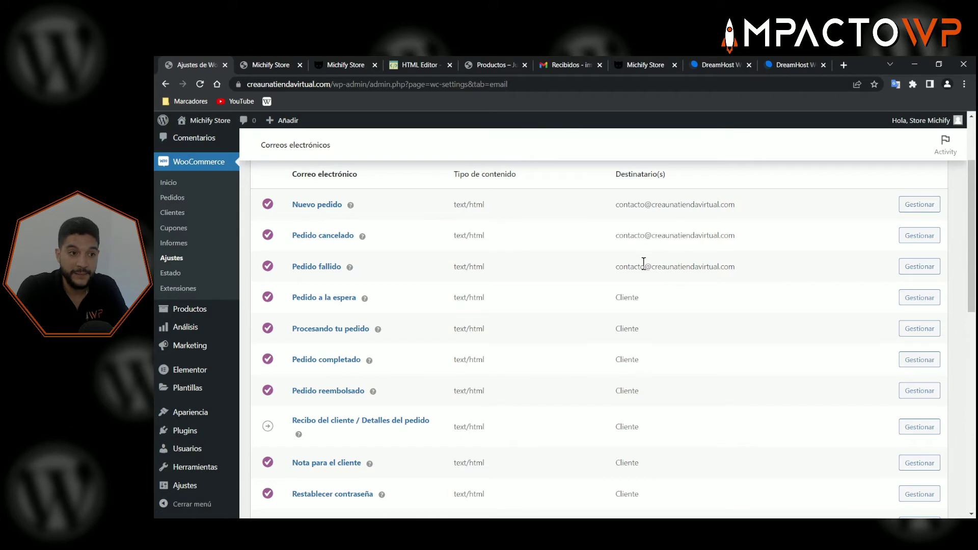
left_click_drag(645, 266, 712, 265)
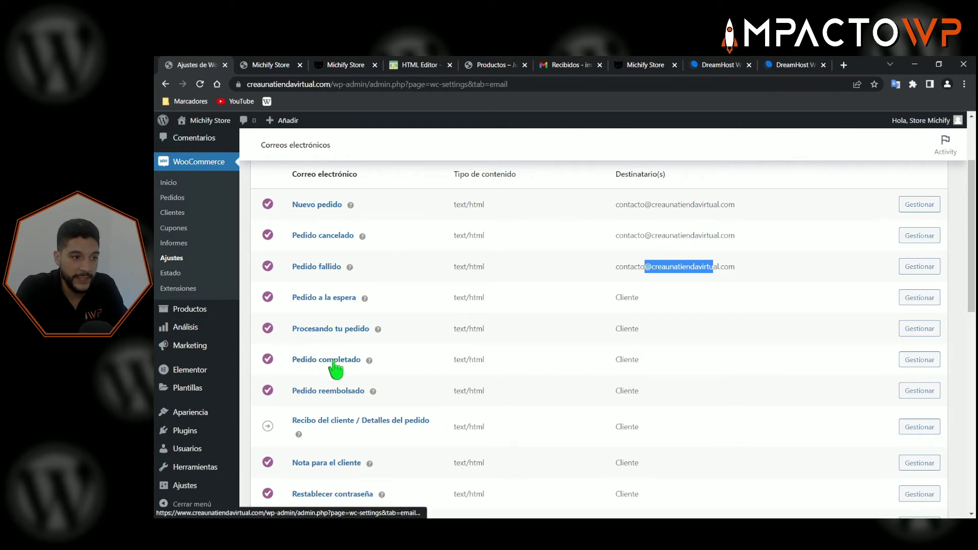
- Open the Pedido completado email settings and review its subject and 'Gracias por tu compra' heading
left_click(909, 362)
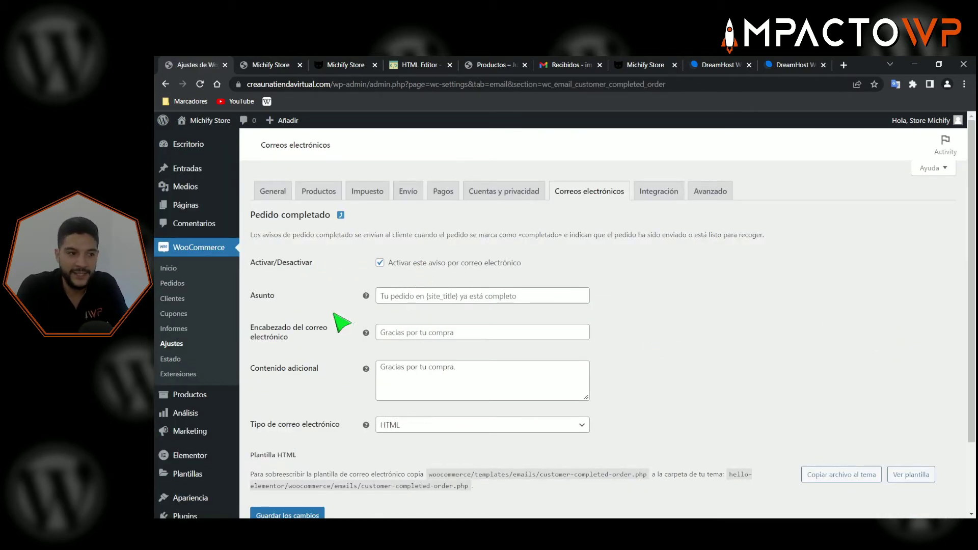
left_click(429, 296)
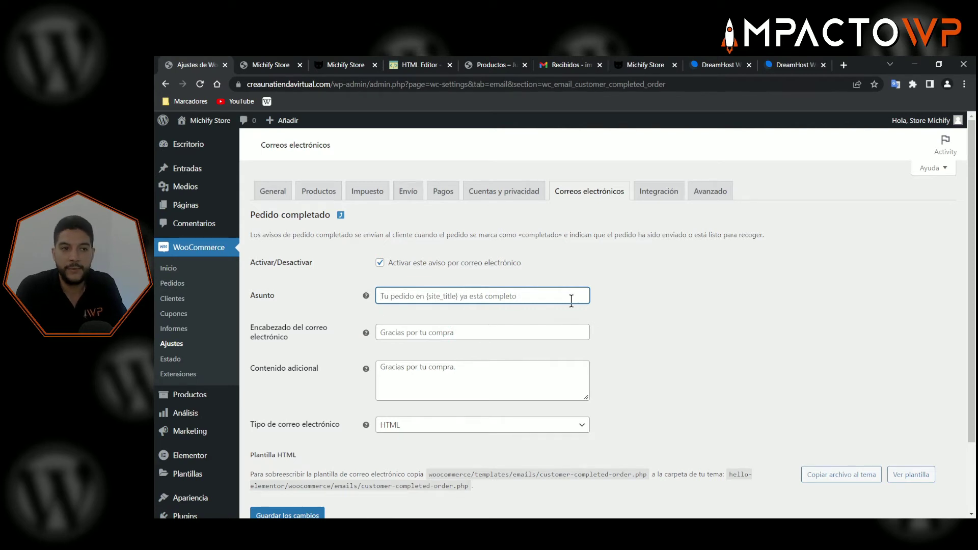
left_click_drag(250, 214, 342, 220)
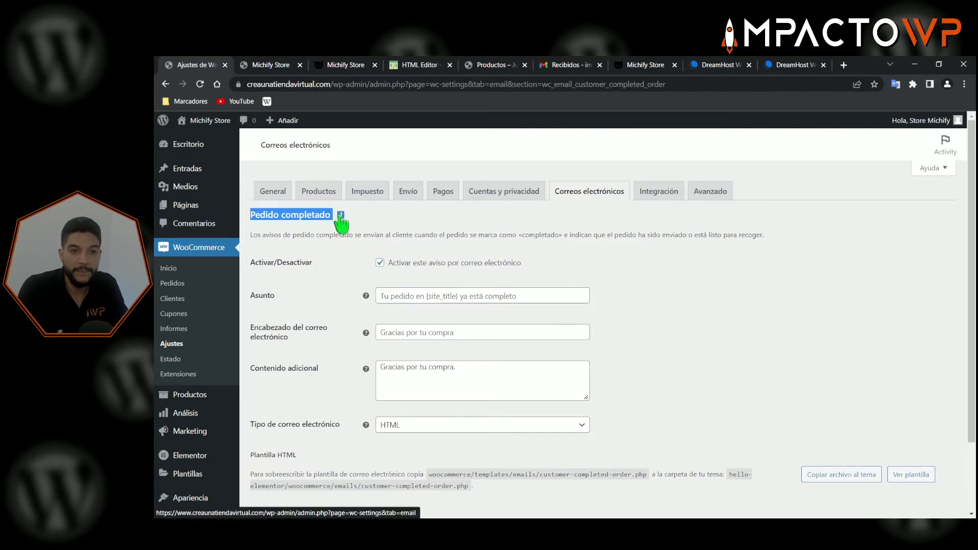
left_click(661, 261)
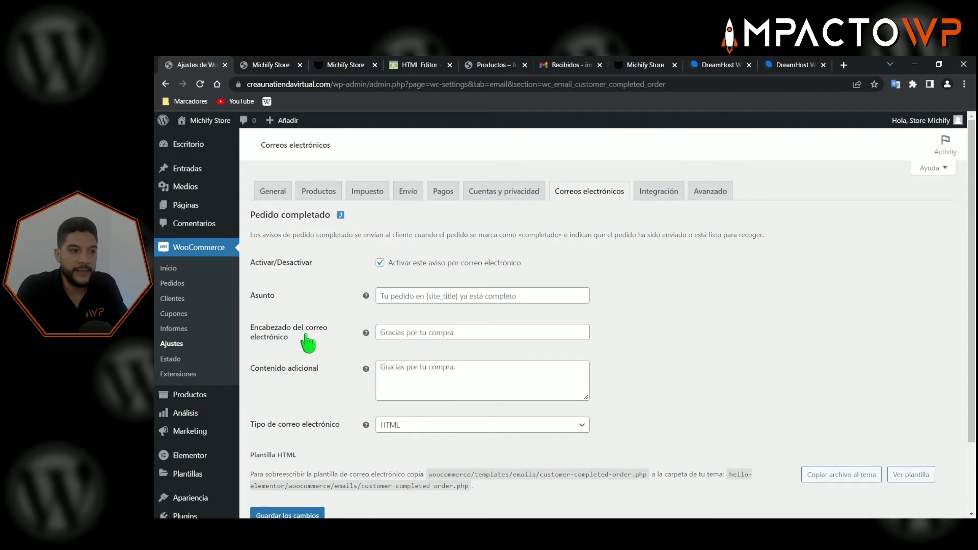
left_click(422, 334)
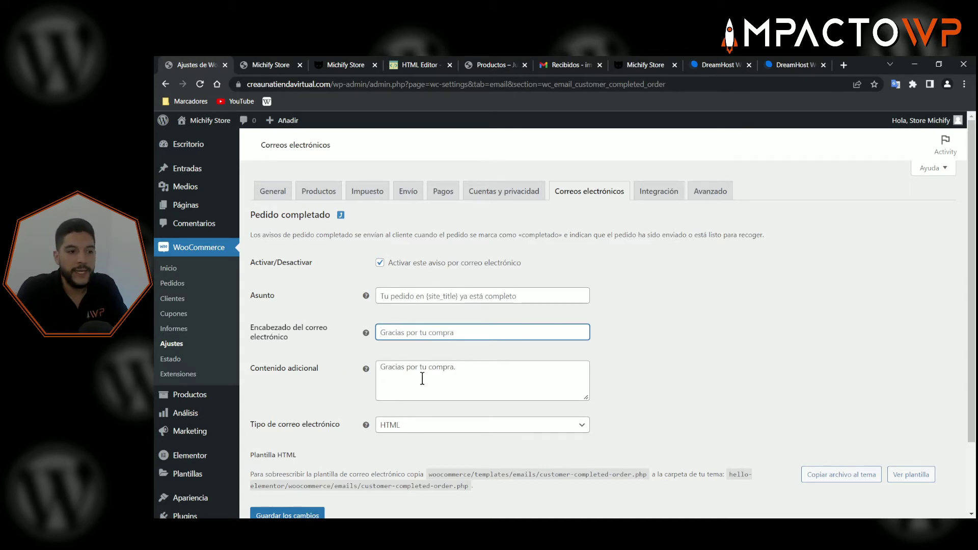
- Append ' esperamos volverte a ver por aqui' to the Contenido adicional text
left_click(465, 367)
left_click_drag(465, 367, 381, 368)
left_click(432, 368)
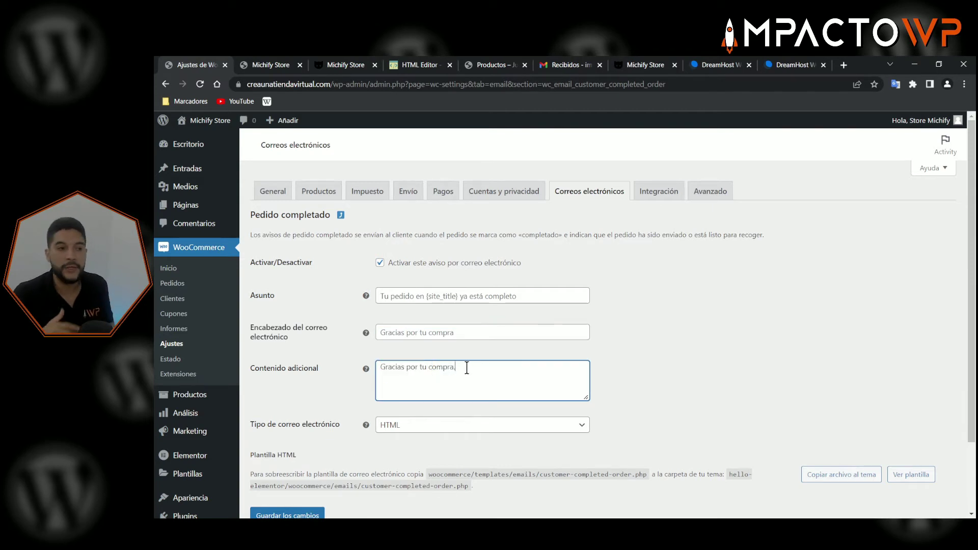
type("n")
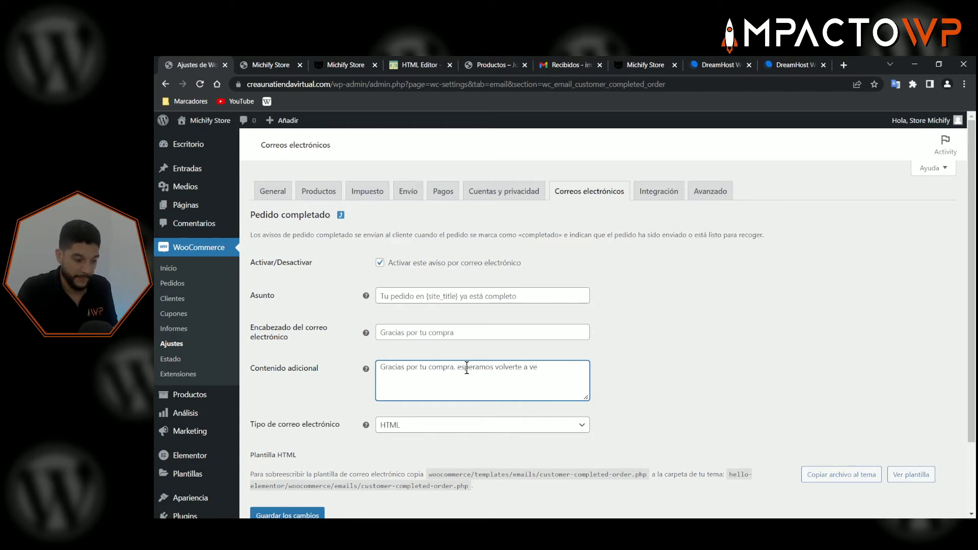
type("aqui")
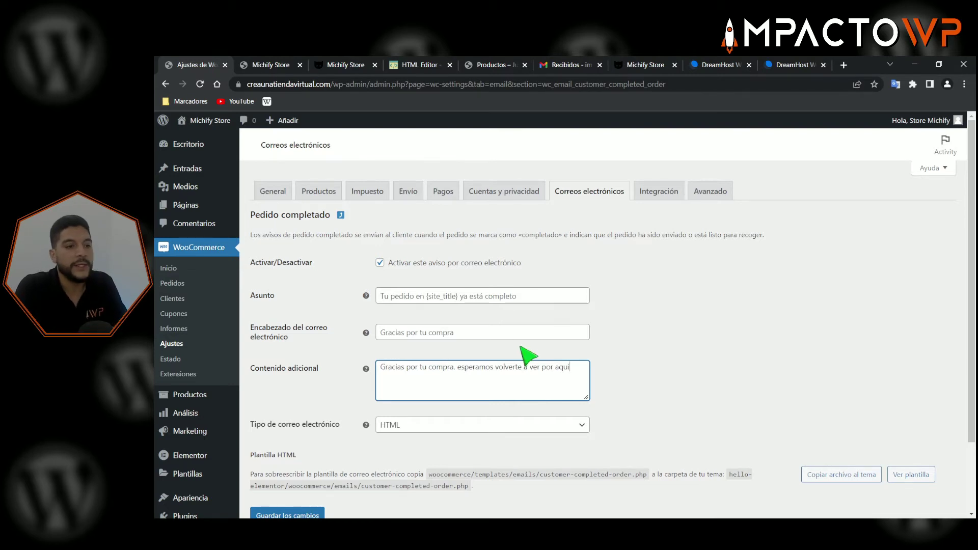
left_click(633, 376)
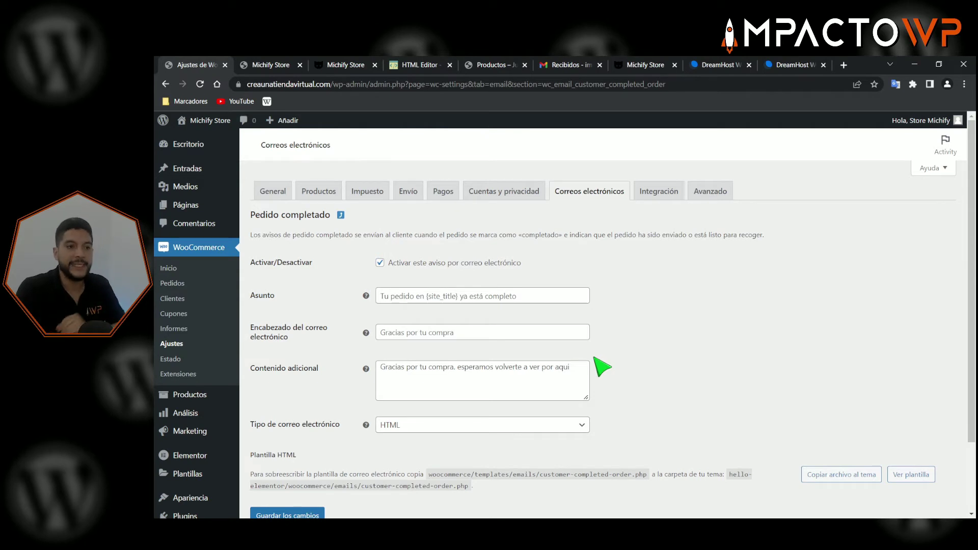
- Save the Pedido completado settings and go back to the email notifications list
scroll(601, 367, "down", 3)
scroll(366, 443, "up", 2)
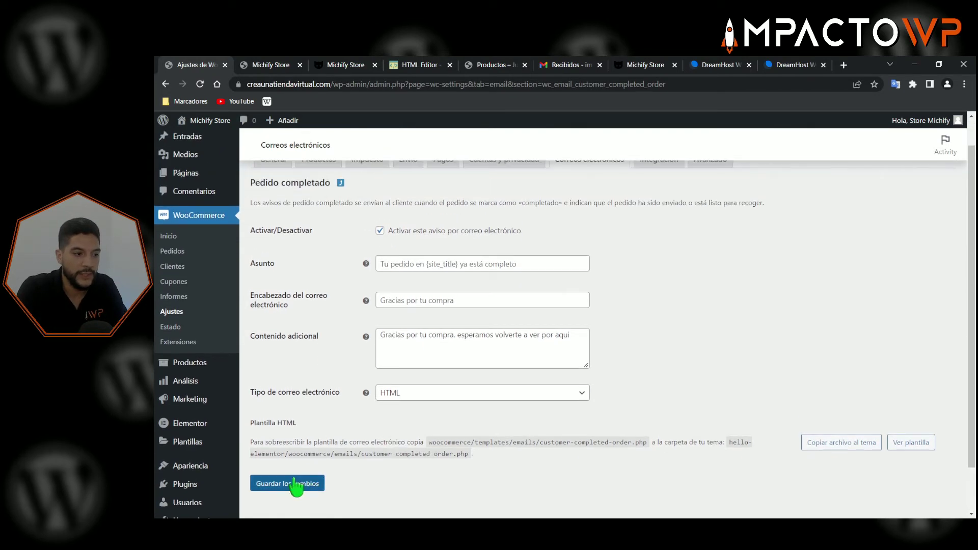
left_click(293, 484)
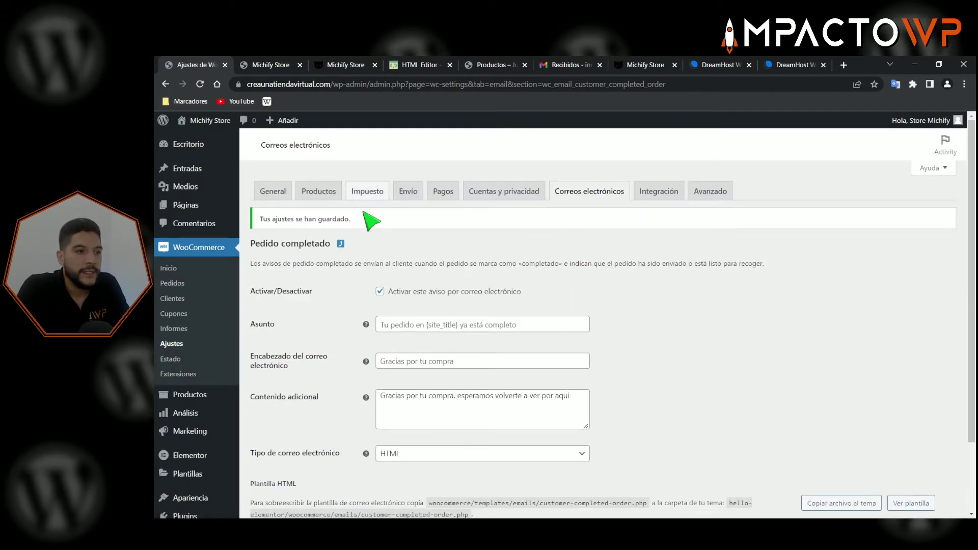
left_click(341, 244)
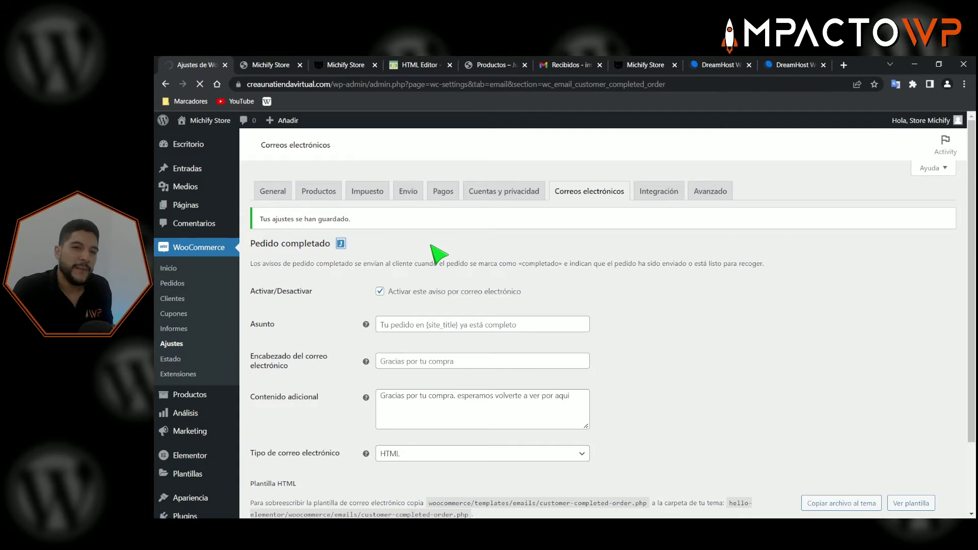
- Scroll through the email list, 'Michify Store' sender options and Plantilla de correo electrónico section
scroll(565, 306, "down", 3)
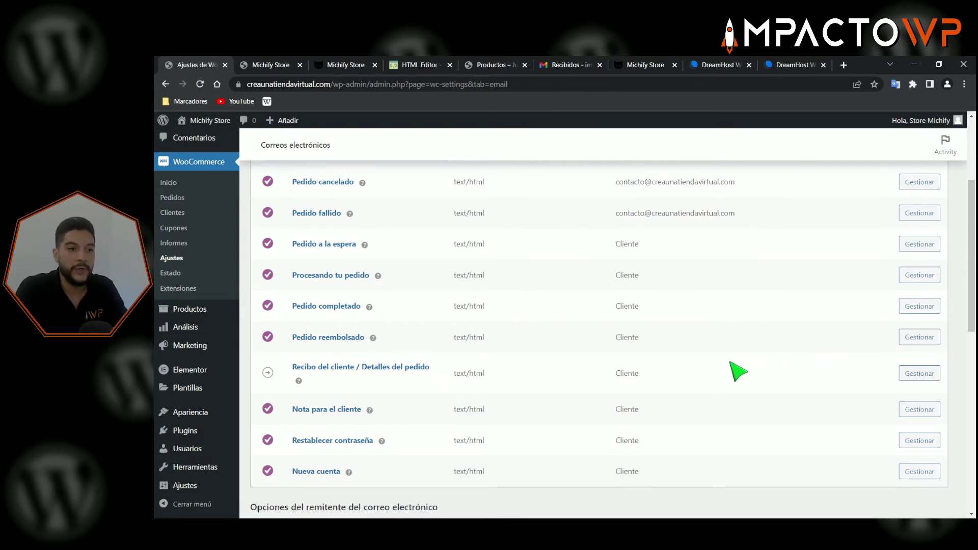
scroll(735, 377, "down", 5)
scroll(733, 380, "up", 5)
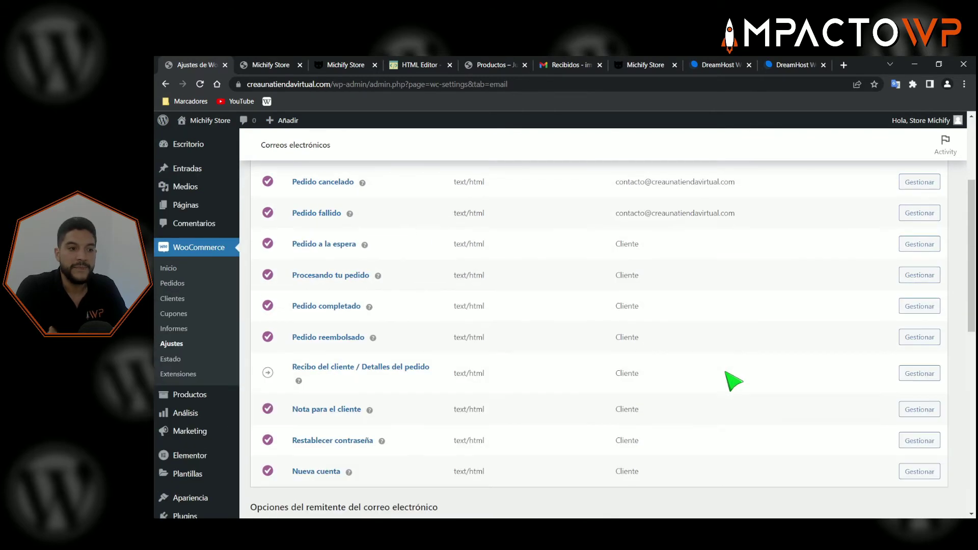
scroll(601, 309, "up", 3)
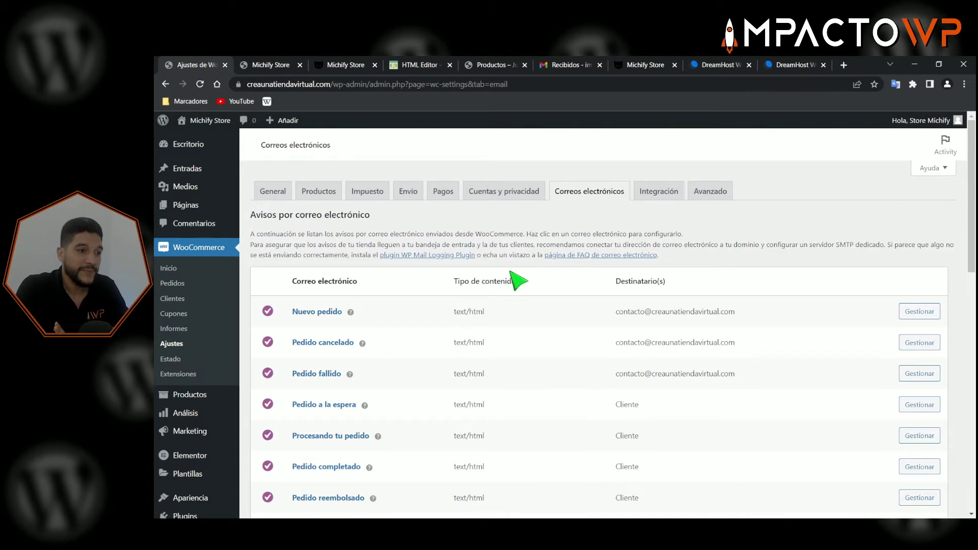
scroll(535, 305, "down", 4)
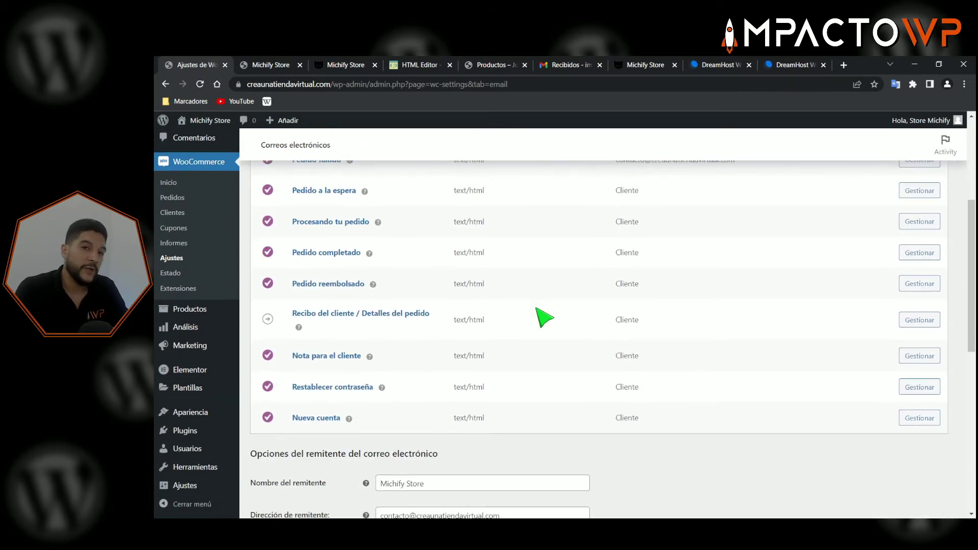
scroll(542, 316, "up", 3)
scroll(465, 346, "down", 9)
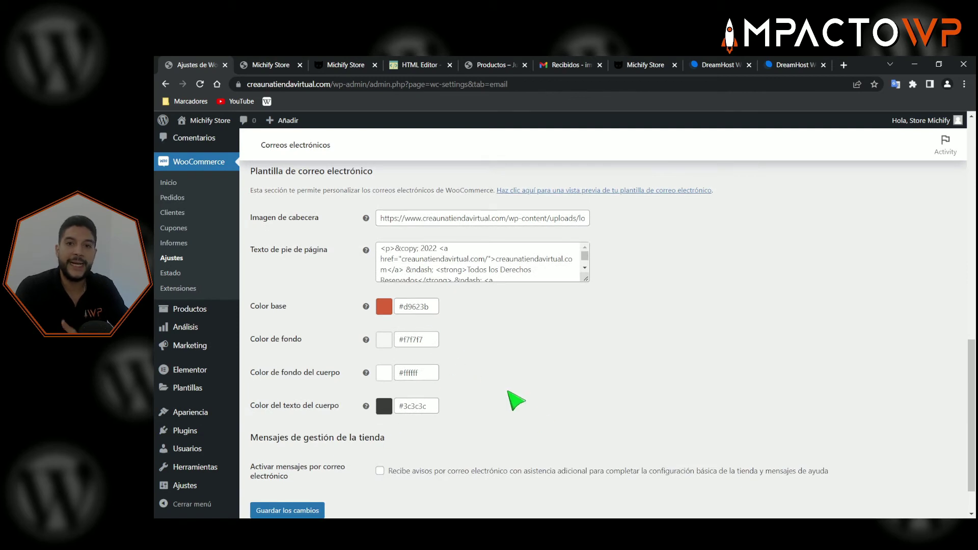
scroll(515, 377, "up", 5)
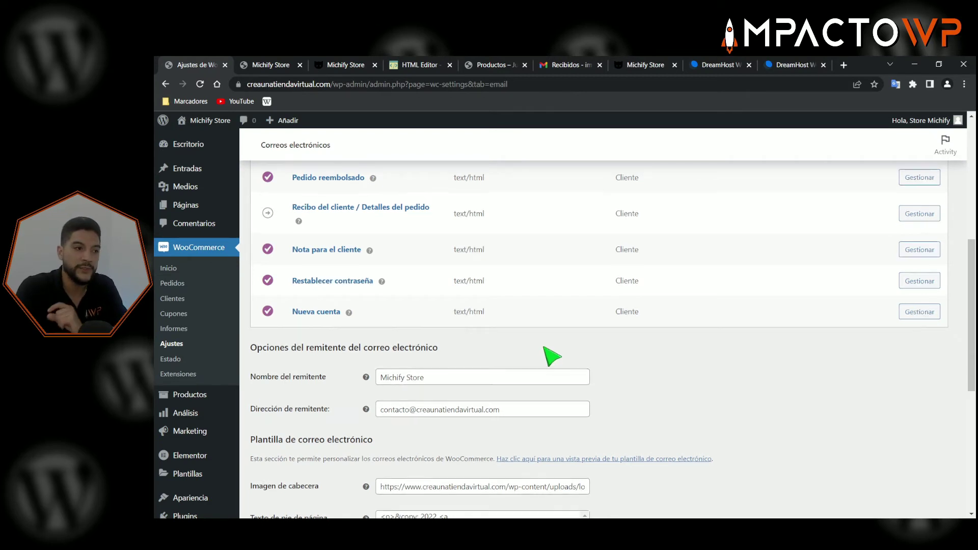
scroll(554, 349, "up", 2)
scroll(294, 427, "down", 2)
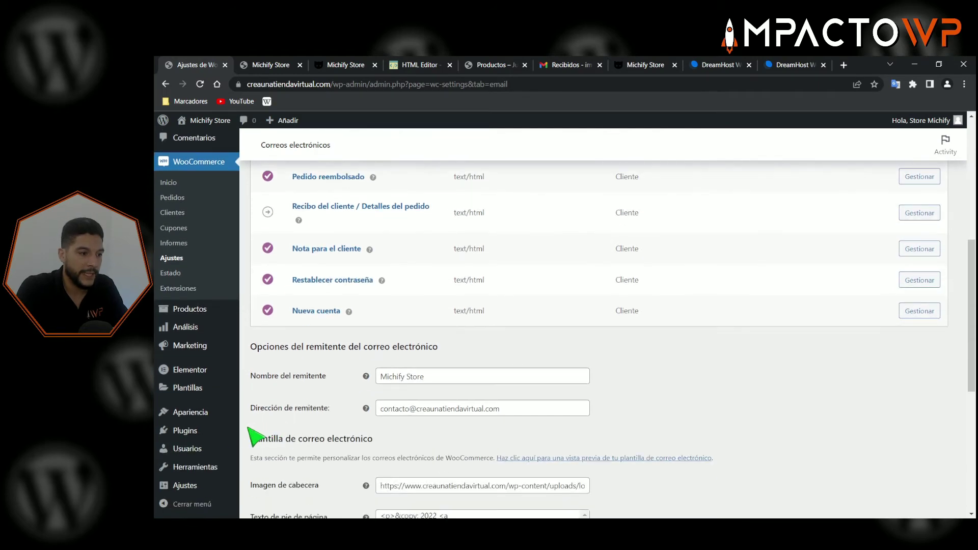
- Search plugins for 'kadence email', then install and activate Kadence WooCommerce Email Designer
mouse_move(196, 438)
left_click(265, 448)
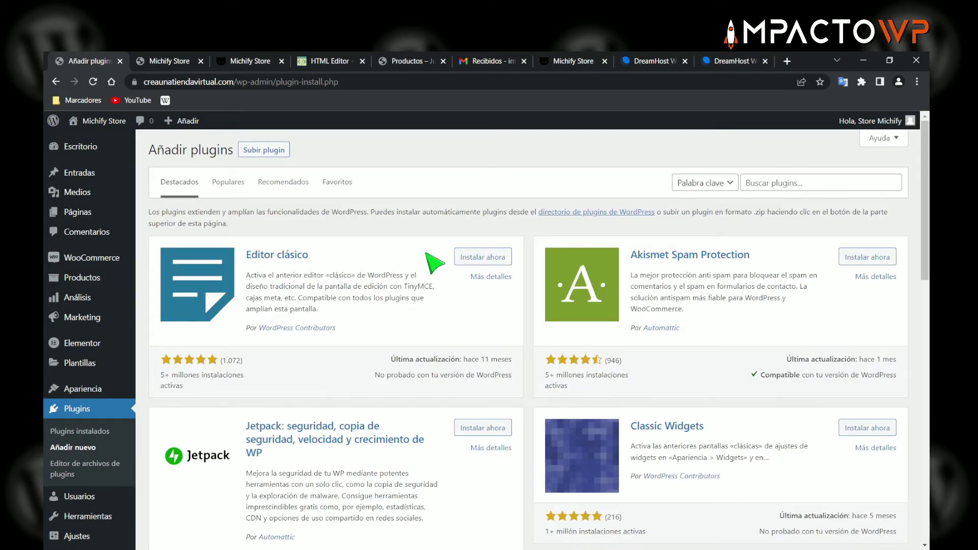
left_click(769, 183)
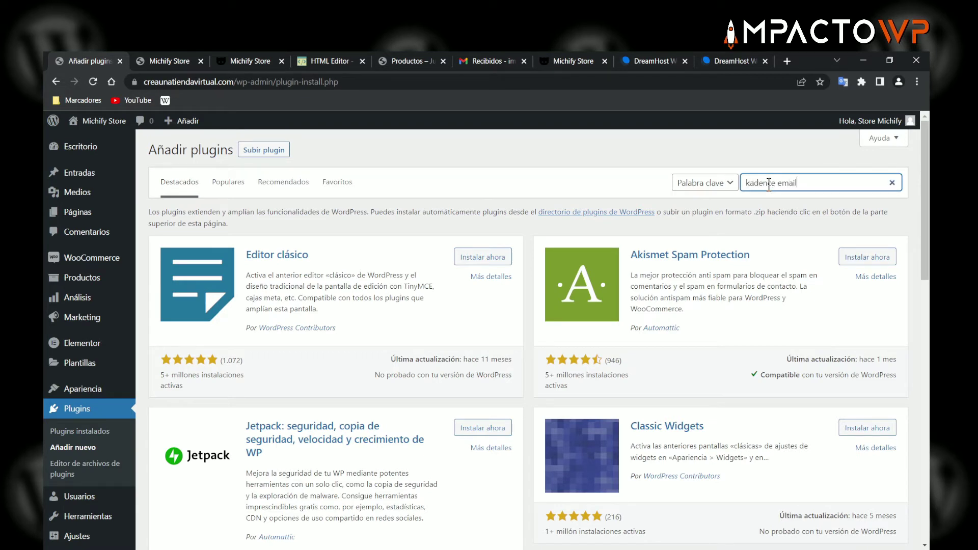
key("Return")
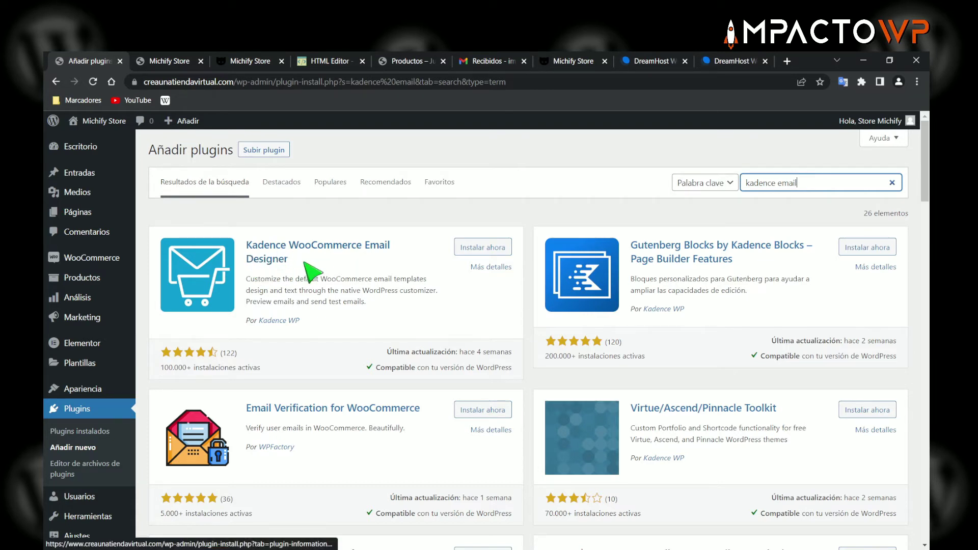
left_click_drag(302, 321, 258, 321)
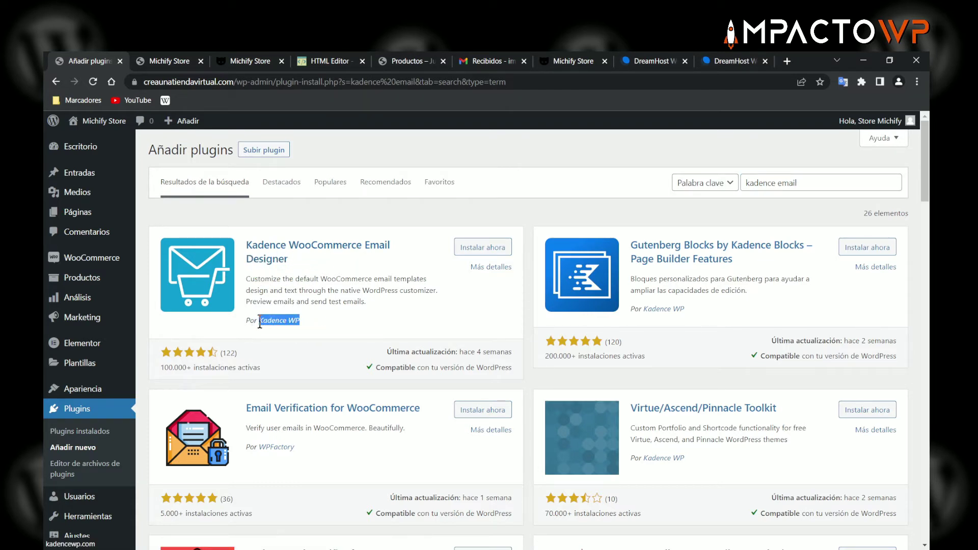
left_click(476, 250)
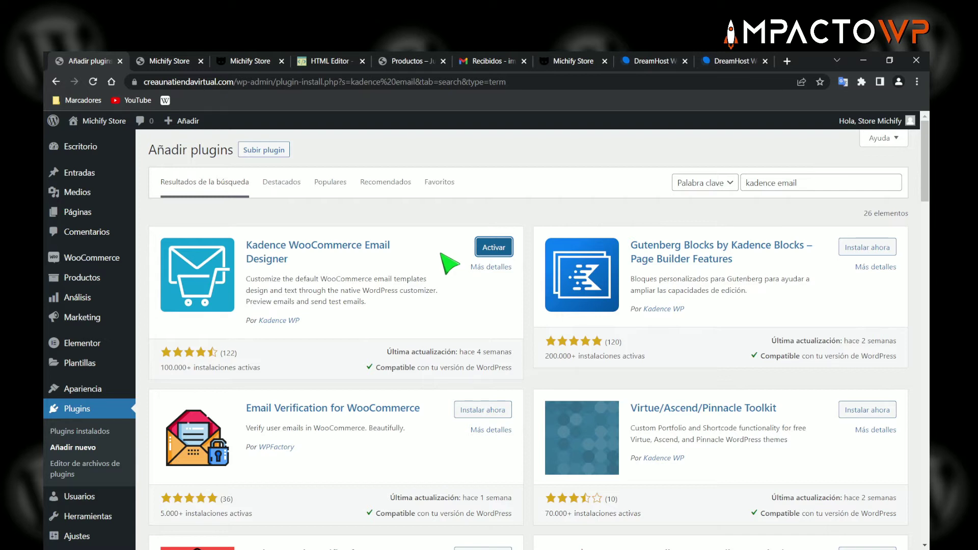
left_click(491, 247)
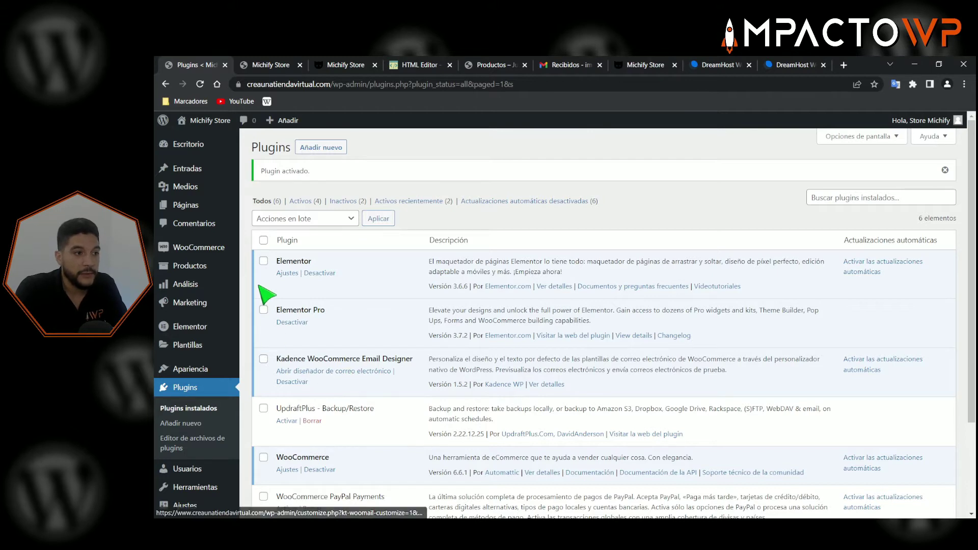
- Open the Kadence email designer and review the 'Nuevo pedido: #1' preview, products and closing line
mouse_move(202, 251)
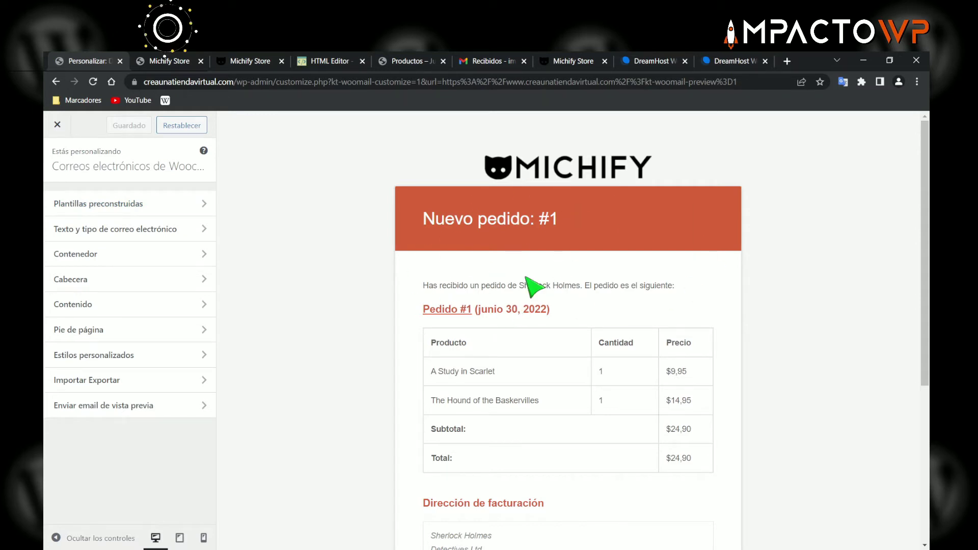
scroll(532, 286, "down", 3)
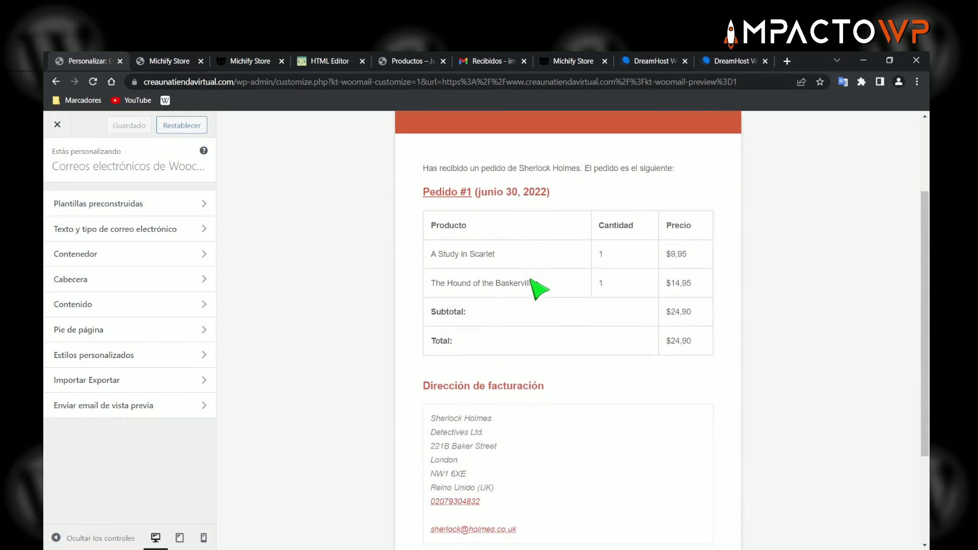
scroll(545, 306, "up", 3)
scroll(463, 234, "down", 2)
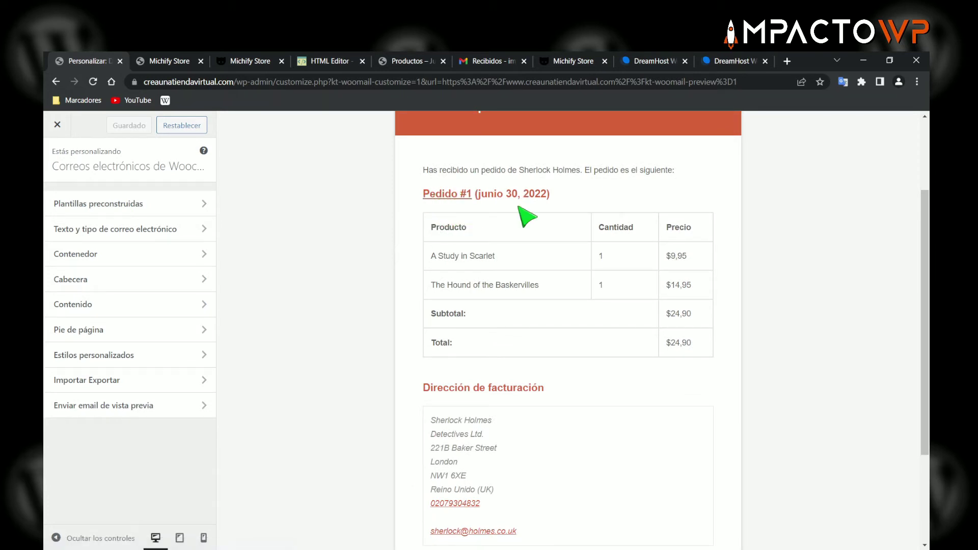
left_click_drag(441, 254, 510, 258)
left_click_drag(464, 284, 541, 286)
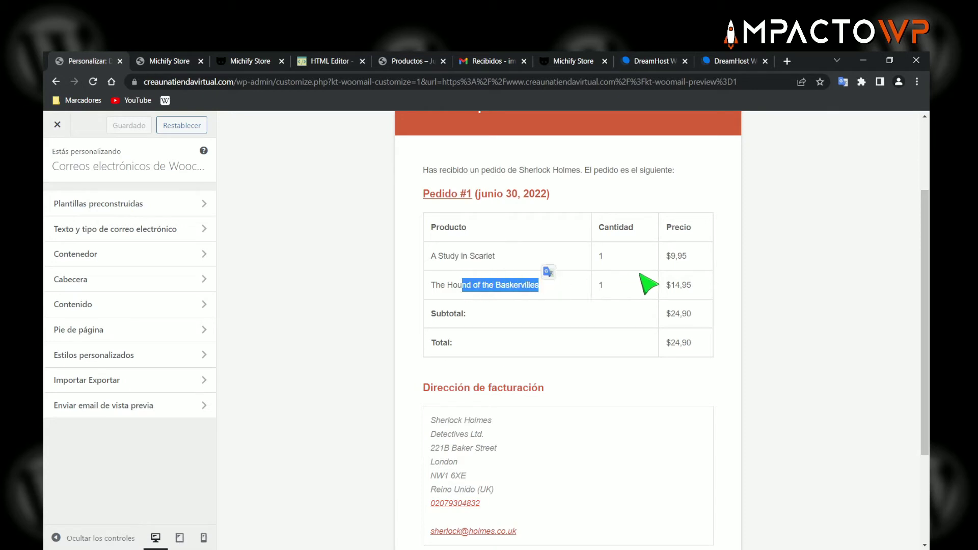
scroll(598, 351, "down", 2)
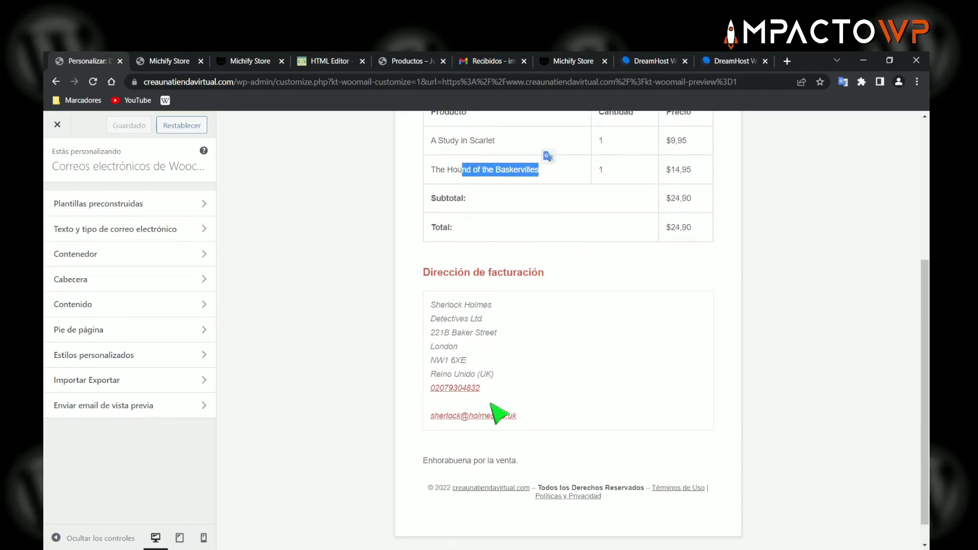
scroll(451, 316, "up", 3)
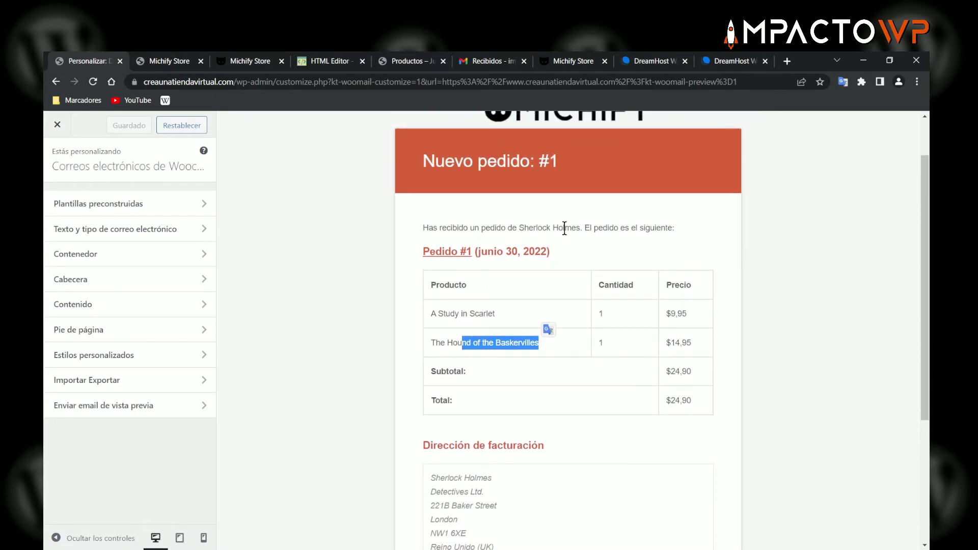
scroll(525, 332, "down", 2)
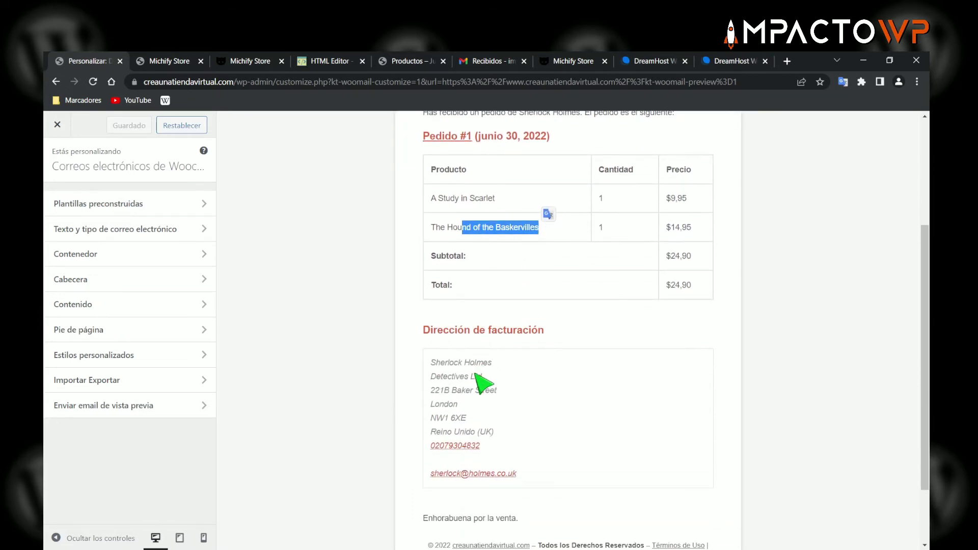
scroll(550, 354, "up", 2)
scroll(525, 338, "down", 4)
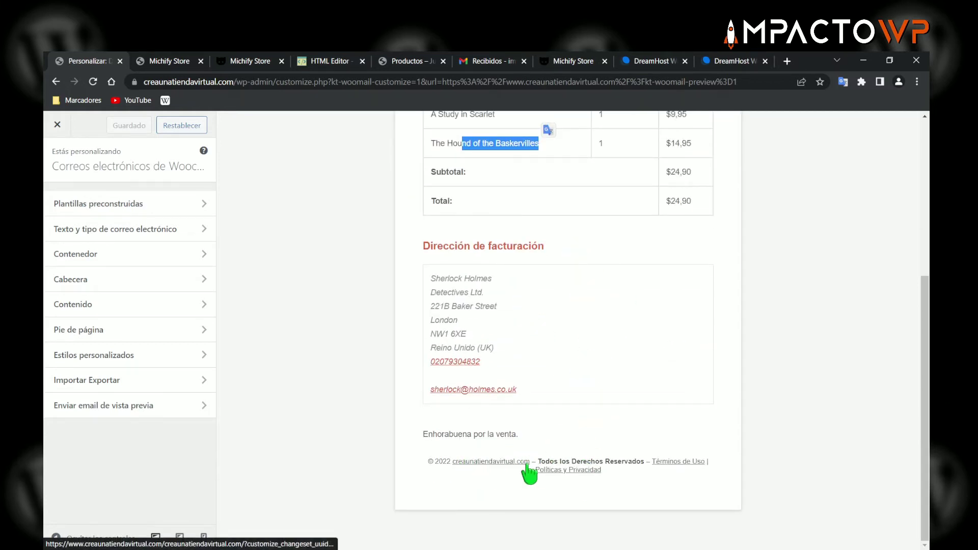
left_click_drag(428, 433, 530, 439)
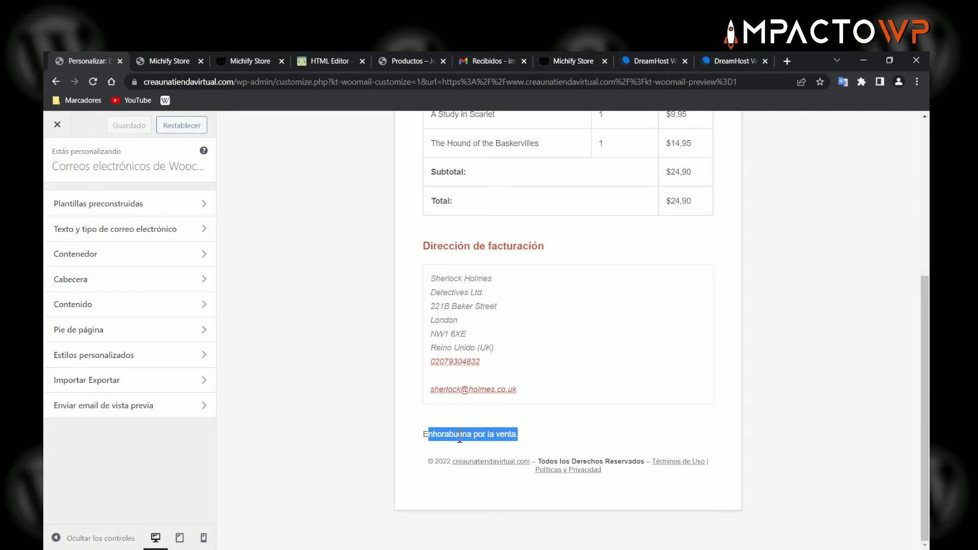
scroll(504, 408, "up", 5)
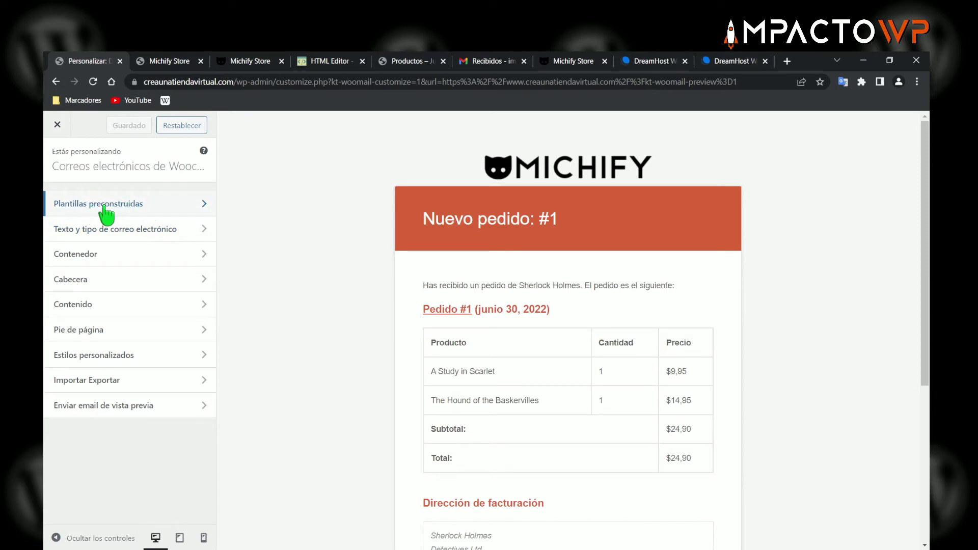
- Show the Plantillas preconstruidas list and browse the template thumbnails
left_click(125, 203)
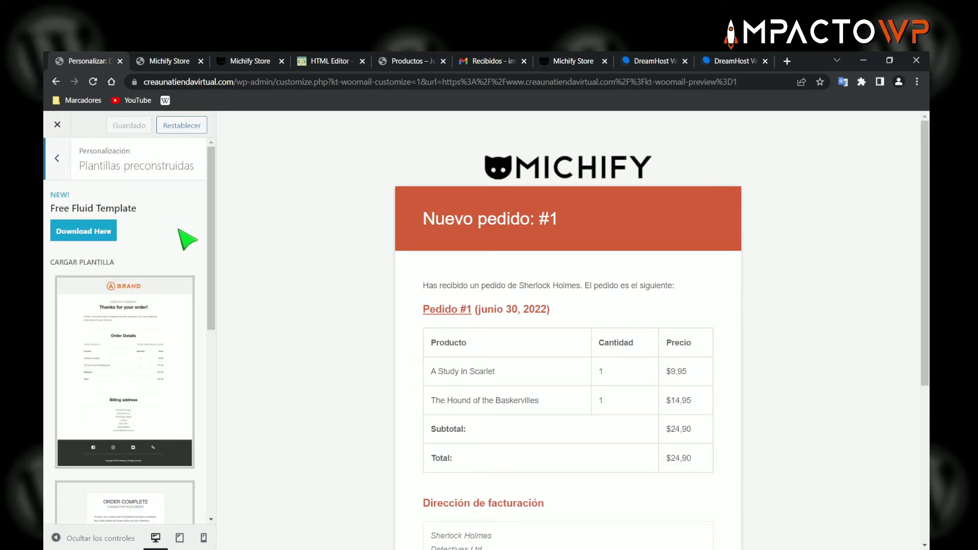
scroll(179, 232, "down", 1)
scroll(149, 261, "down", 2)
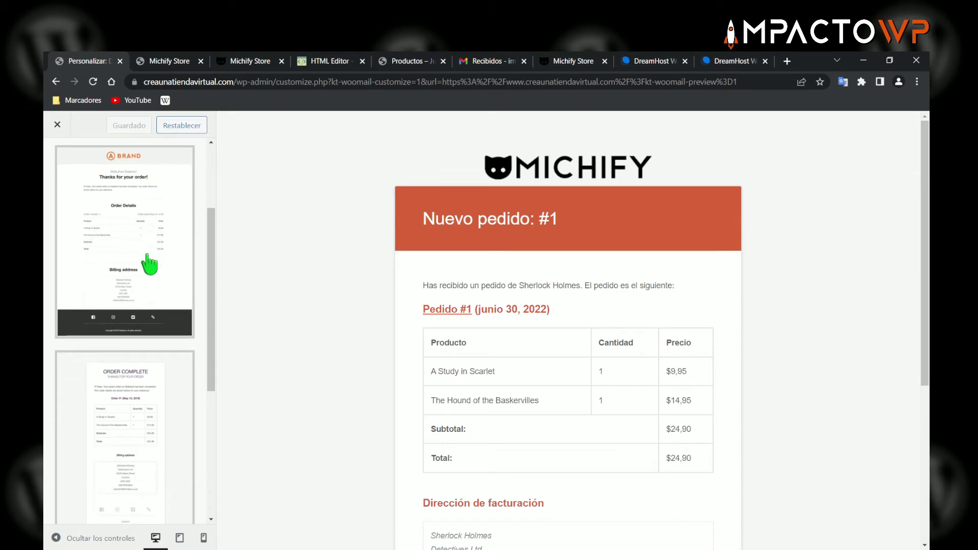
scroll(148, 262, "down", 1)
scroll(153, 301, "down", 3)
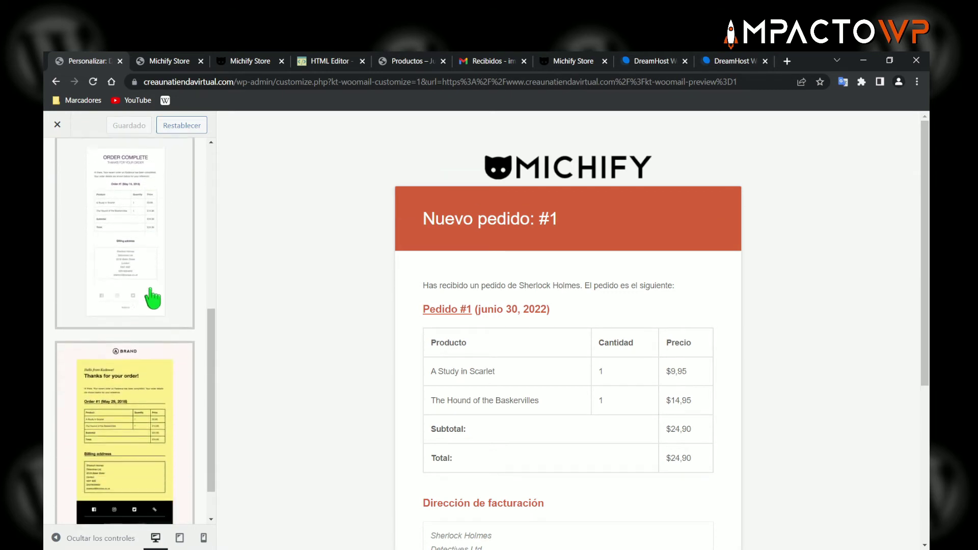
scroll(148, 433, "down", 1)
mouse_move(148, 433)
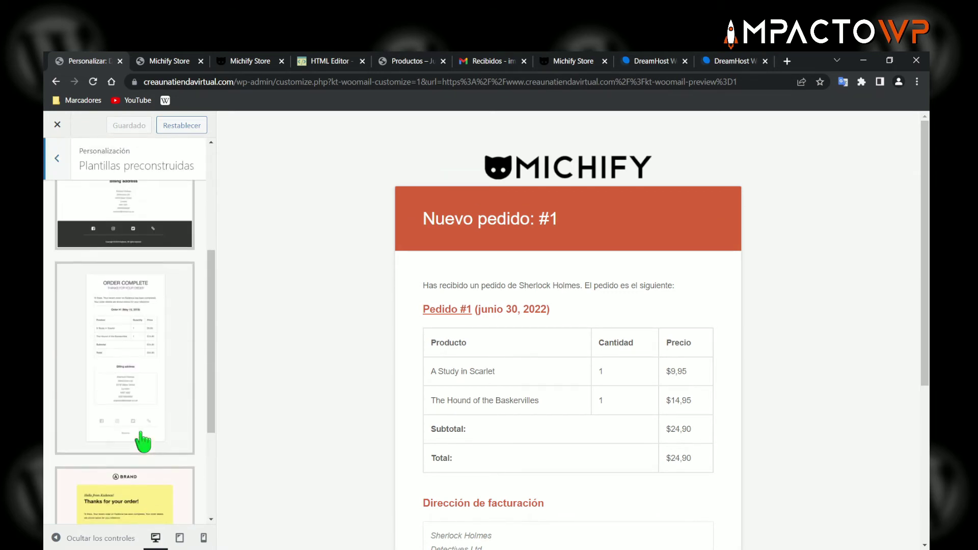
scroll(145, 443, "up", 10)
scroll(147, 377, "down", 7)
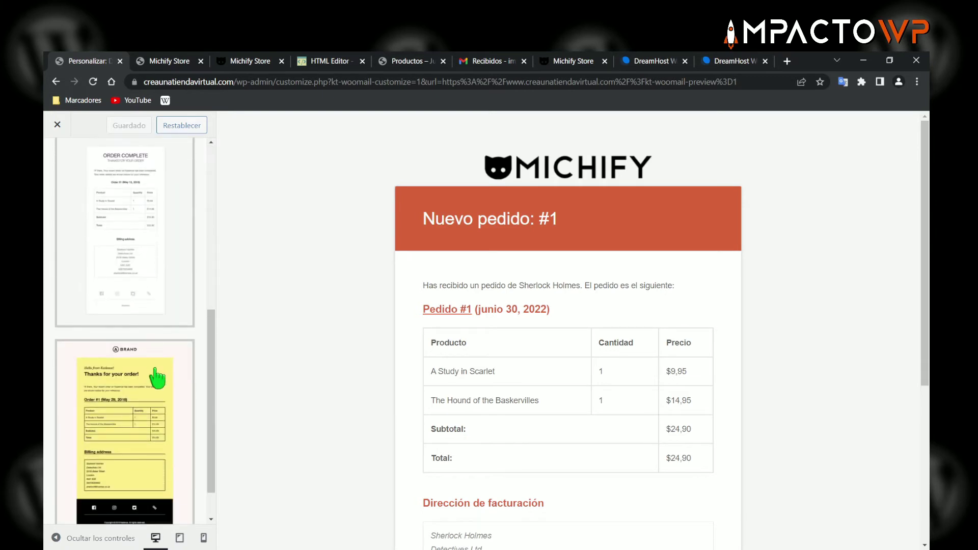
- Open the free Fluid template's Download Here link in a new tab
scroll(153, 375, "up", 3)
scroll(138, 285, "up", 4)
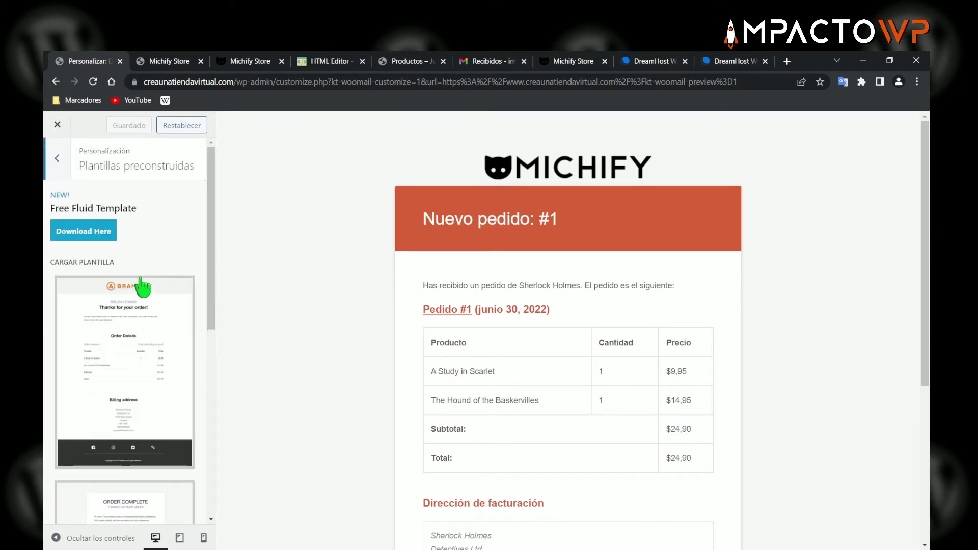
scroll(142, 290, "down", 8)
mouse_move(142, 392)
scroll(136, 326, "up", 5)
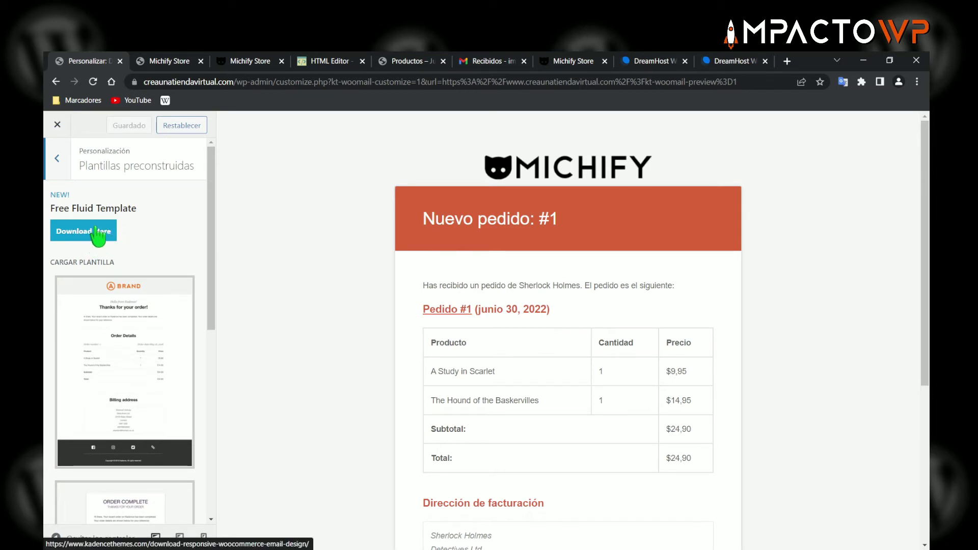
right_click(97, 231)
left_click(133, 238)
- Look over the Kadence 'Responsive Email Design for WooCommerce' download page, then close that tab
left_click(161, 62)
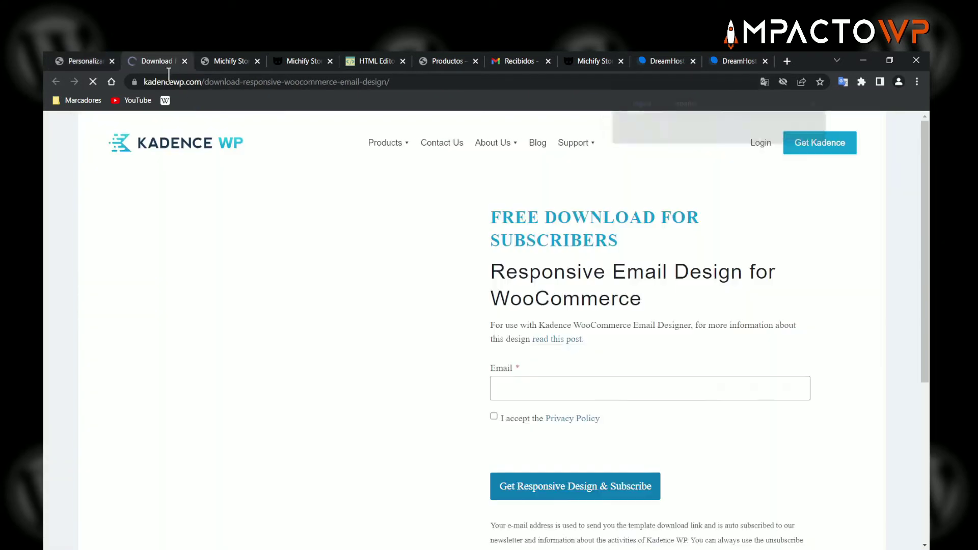
scroll(596, 398, "down", 3)
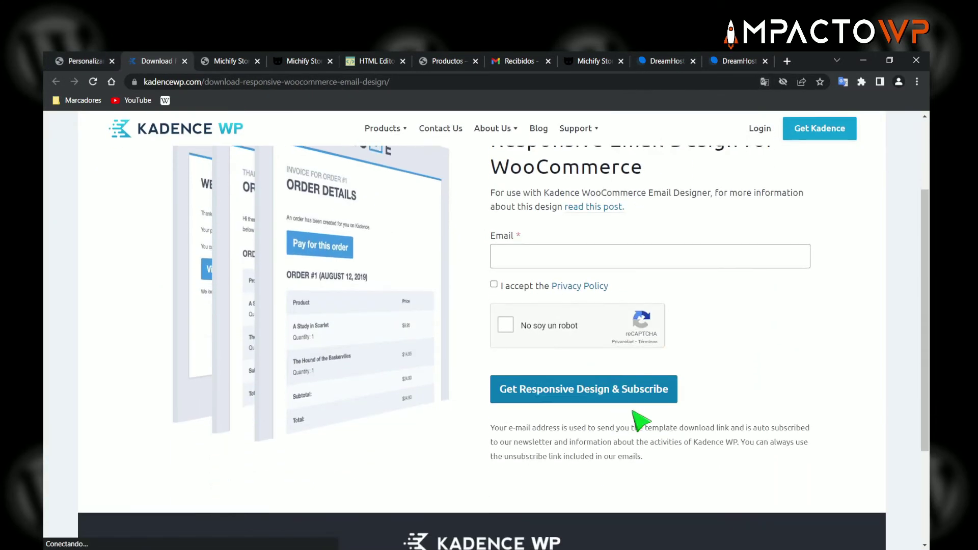
scroll(639, 420, "up", 2)
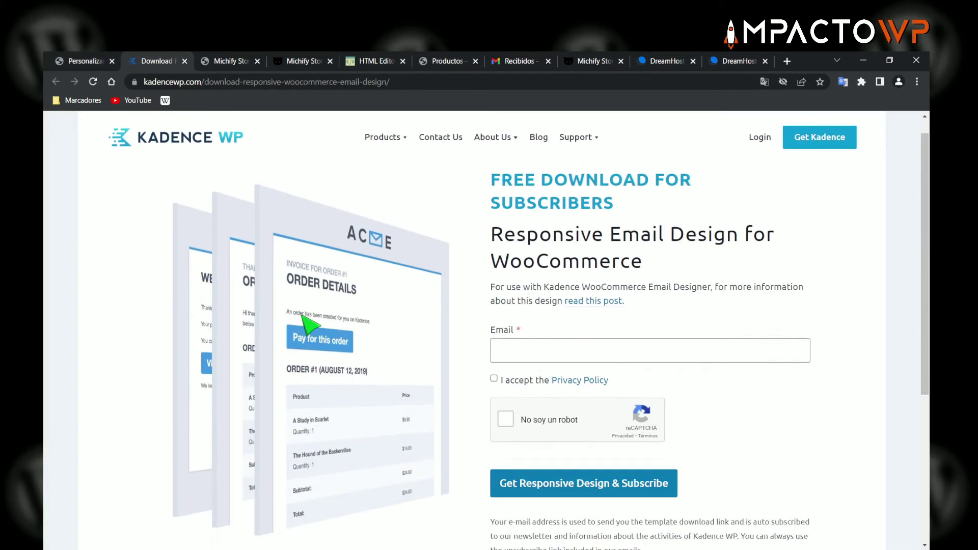
scroll(308, 322, "down", 1)
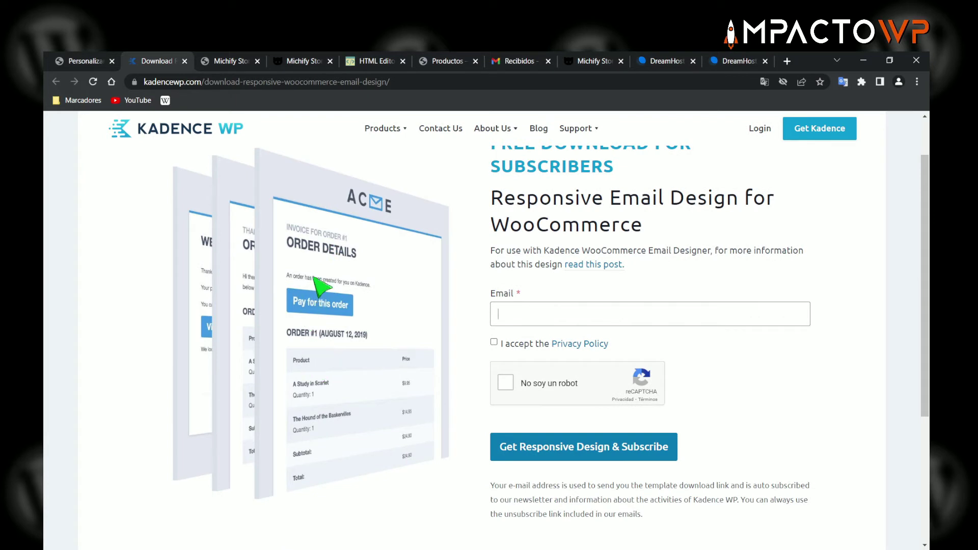
left_click(185, 61)
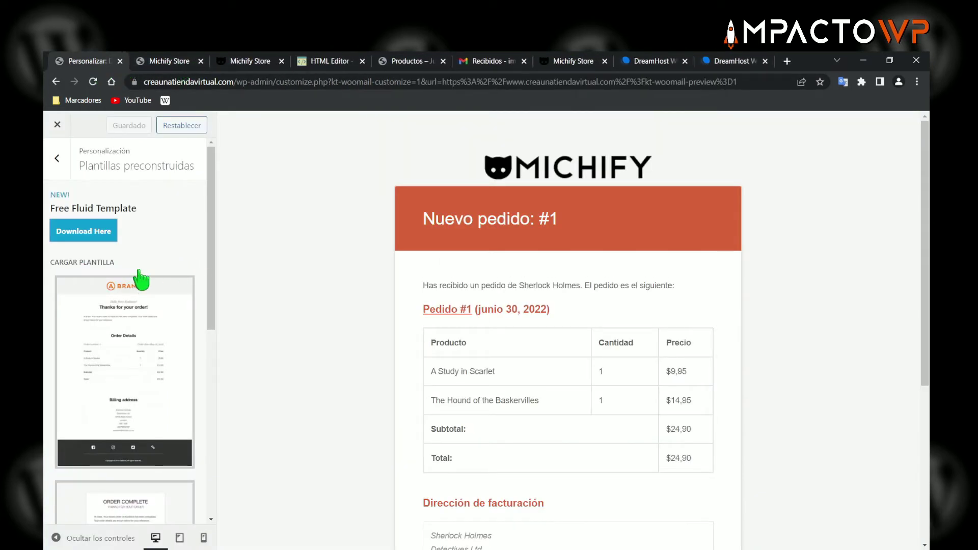
- Load the yellow BRAND prebuilt template, translating and then accepting the settings-override warning
scroll(138, 280, "down", 2)
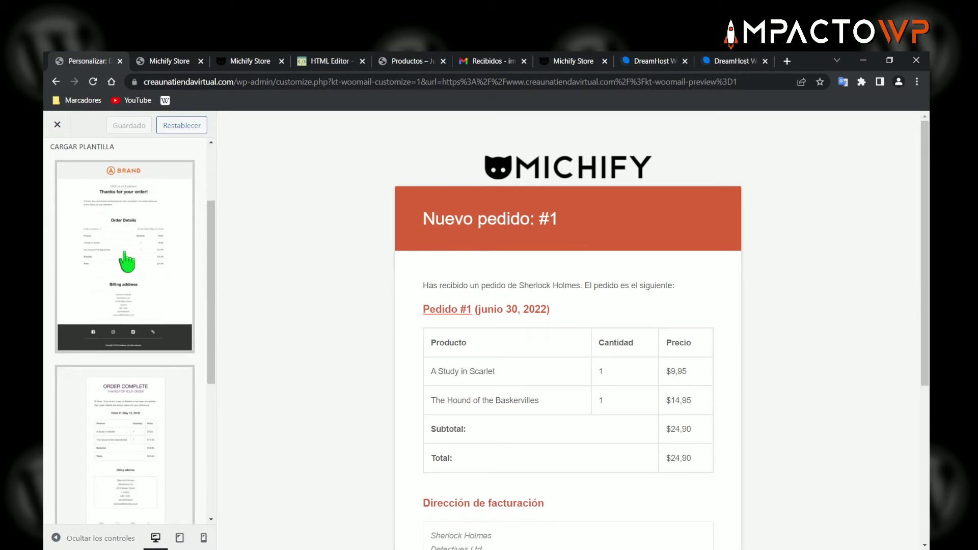
scroll(140, 303, "down", 5)
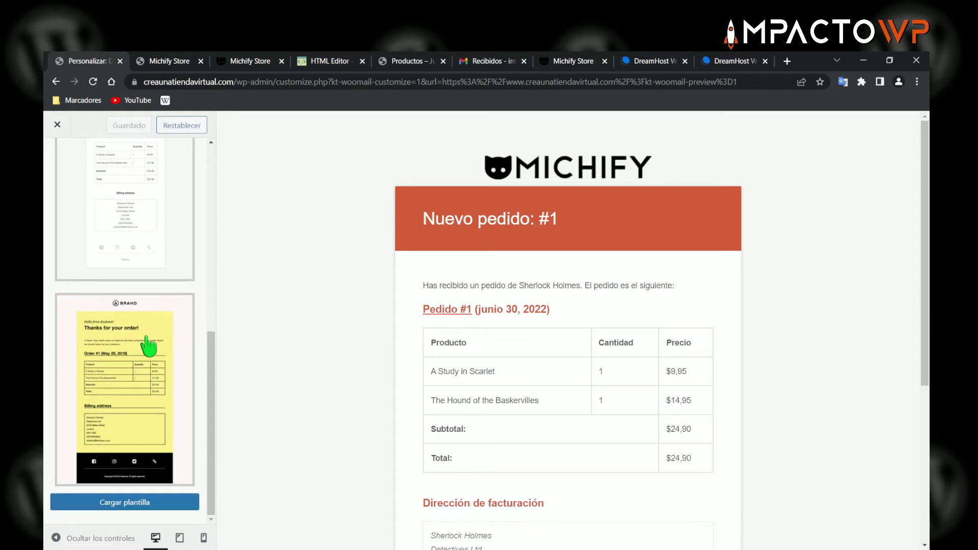
left_click(119, 502)
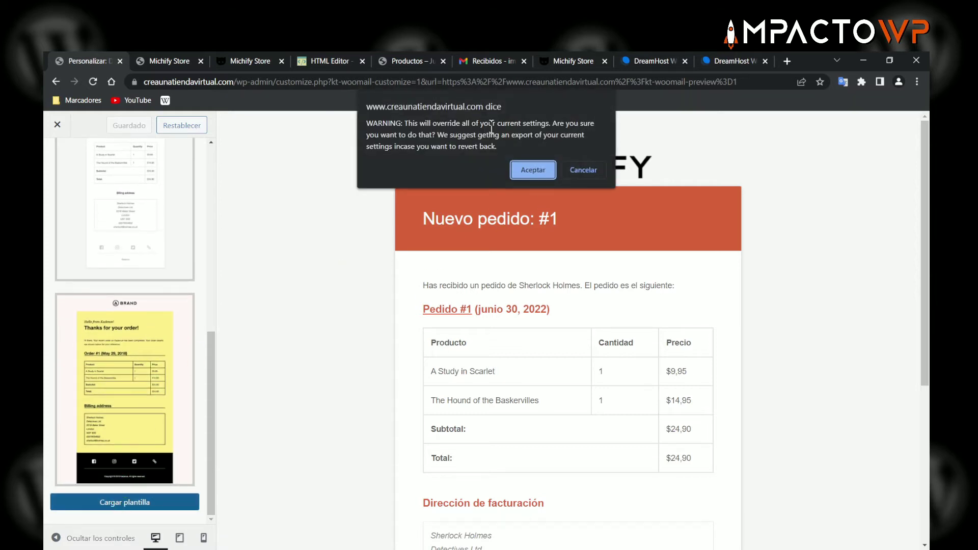
left_click_drag(370, 122, 491, 144)
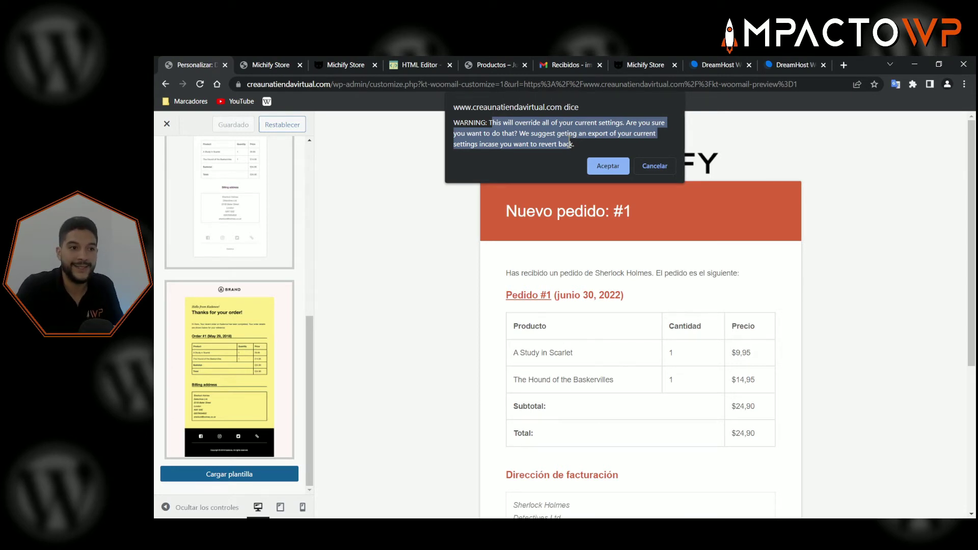
left_click(554, 140)
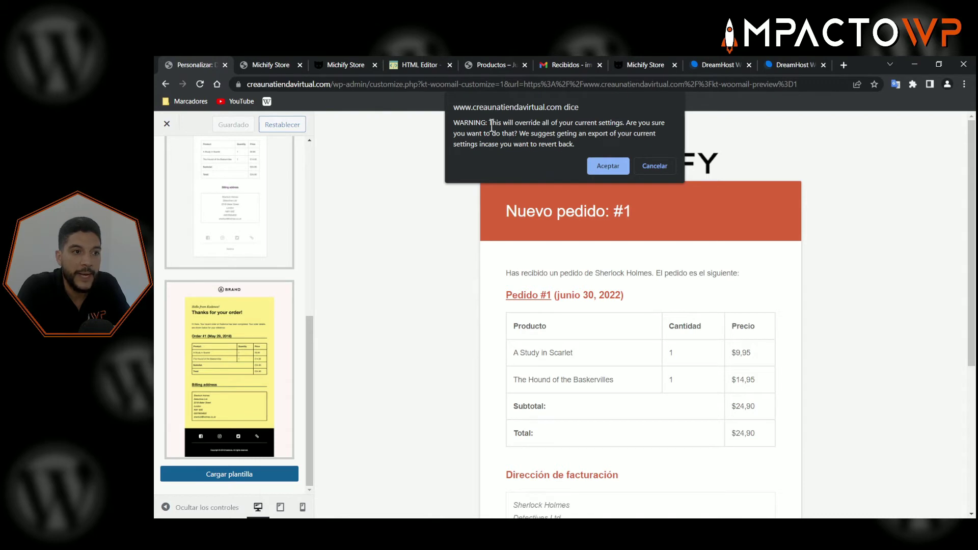
left_click_drag(491, 123, 574, 144)
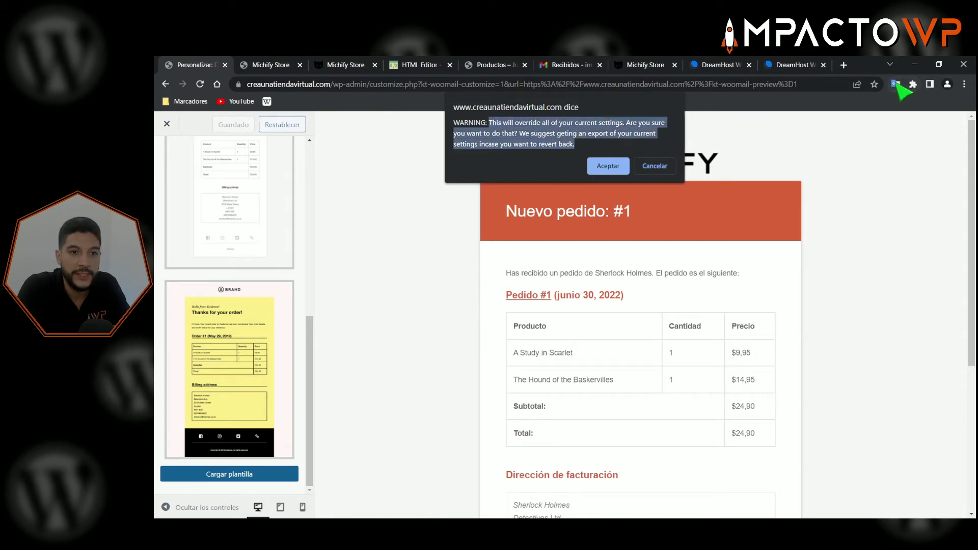
left_click(896, 84)
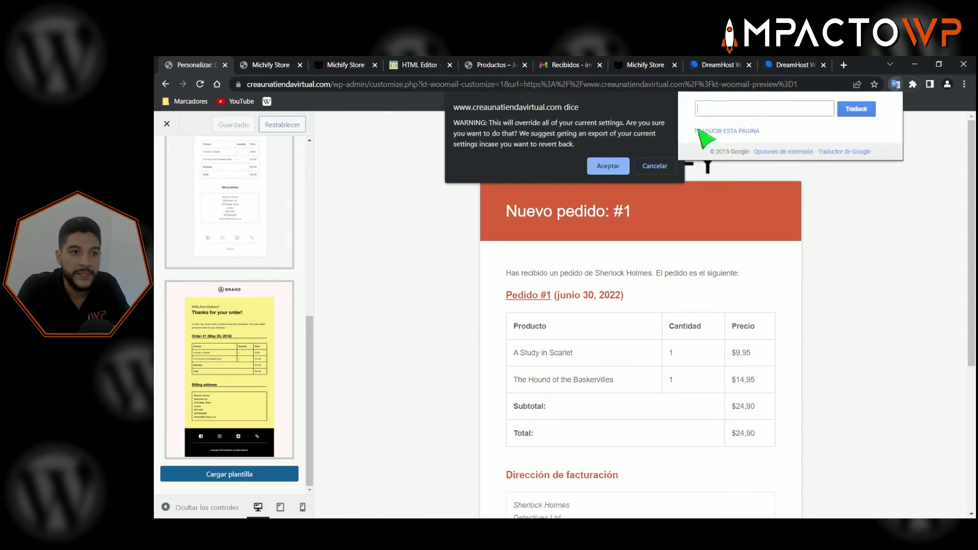
left_click(544, 146)
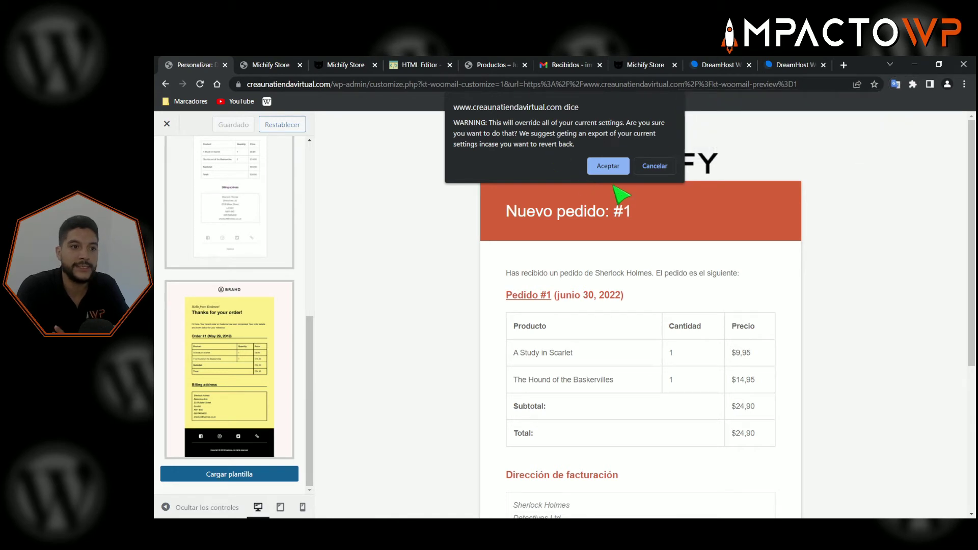
left_click(608, 166)
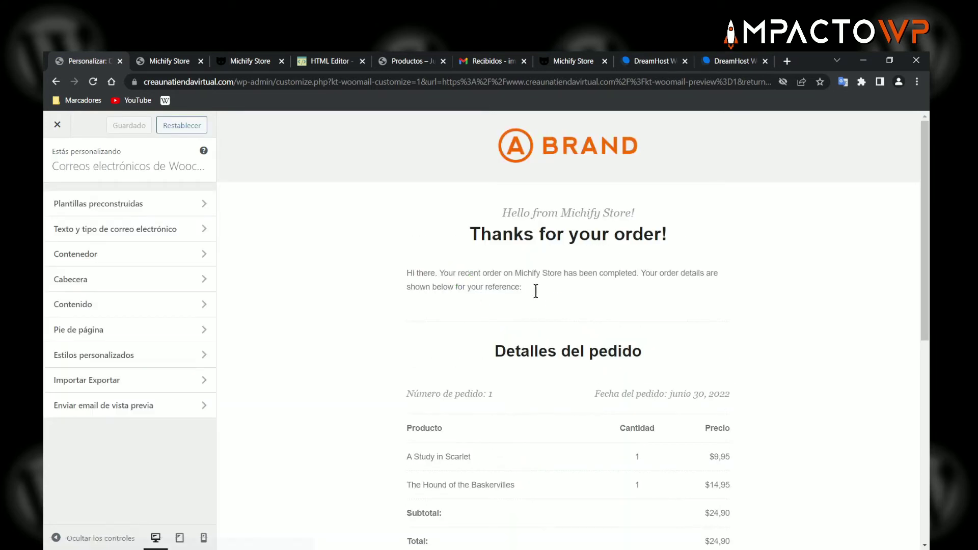
- Scroll the preview to review the BRAND template's 'Thanks for your order!' email and $24,90 order table
scroll(583, 246, "down", 6)
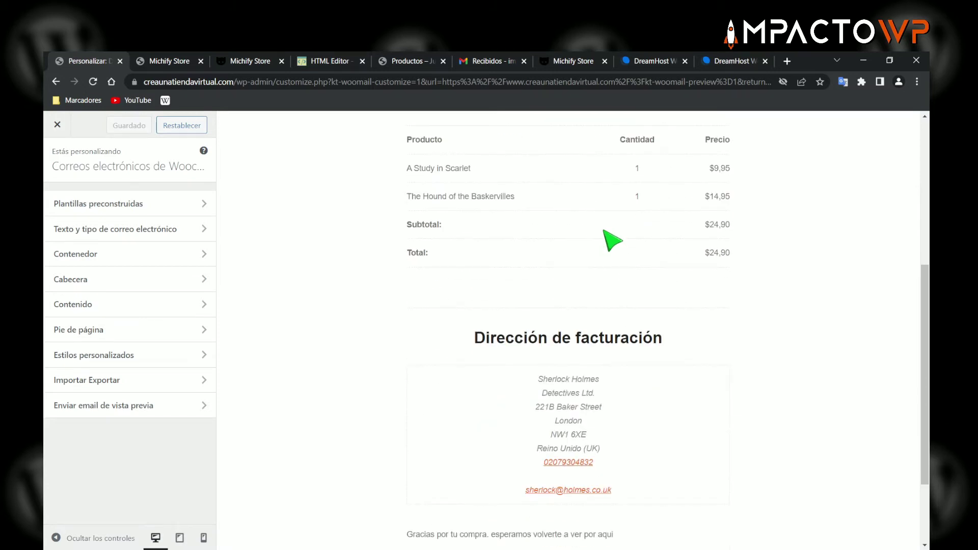
scroll(575, 275, "up", 4)
scroll(371, 316, "up", 3)
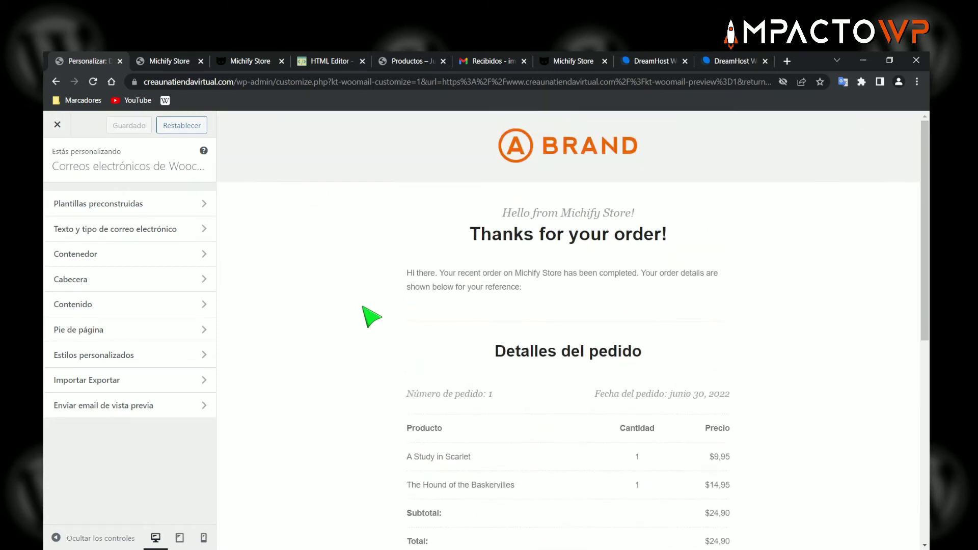
scroll(386, 277, "down", 2)
scroll(467, 234, "up", 3)
scroll(364, 371, "down", 6)
scroll(489, 346, "up", 5)
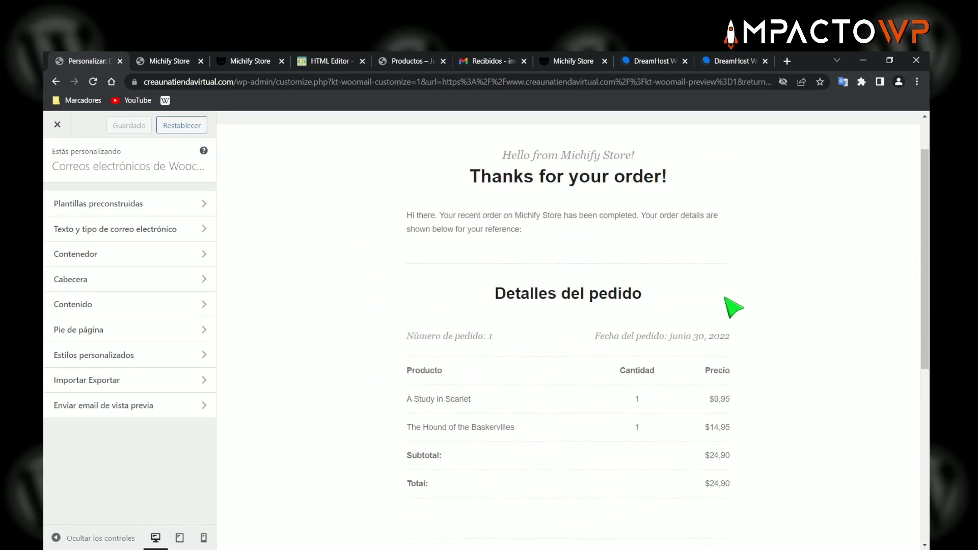
scroll(713, 305, "down", 7)
scroll(713, 311, "up", 7)
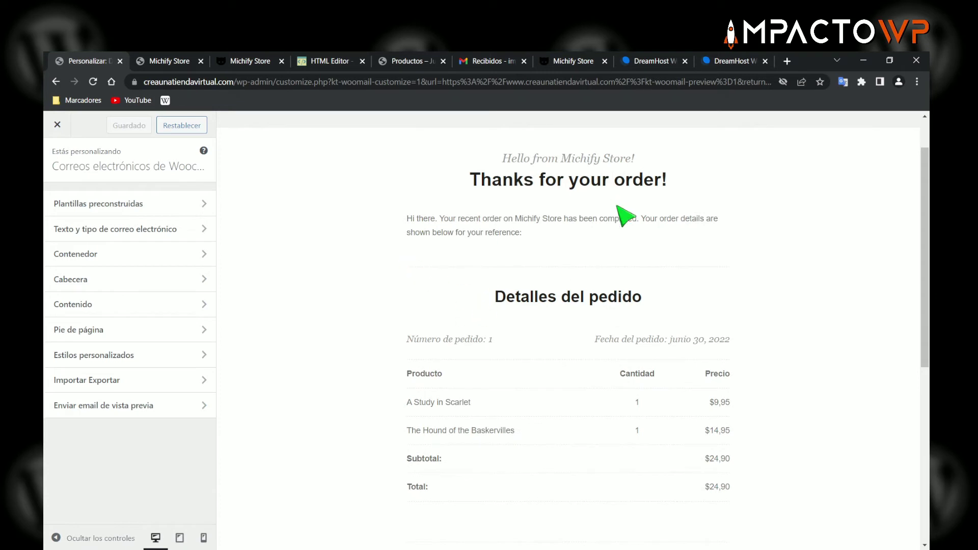
scroll(415, 268, "up", 2)
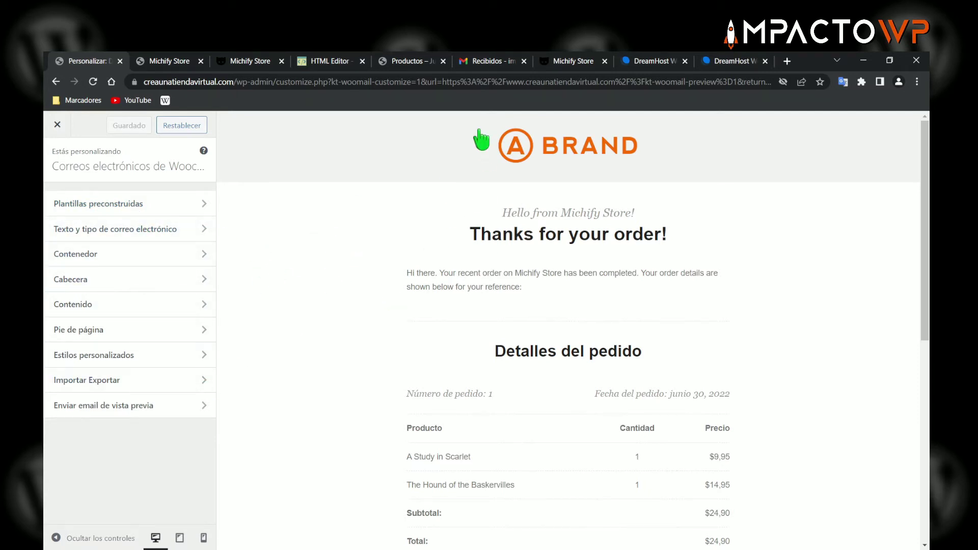
- Browse the thumbnails in the Plantillas preconstruidas list of prebuilt email templates
left_click(125, 206)
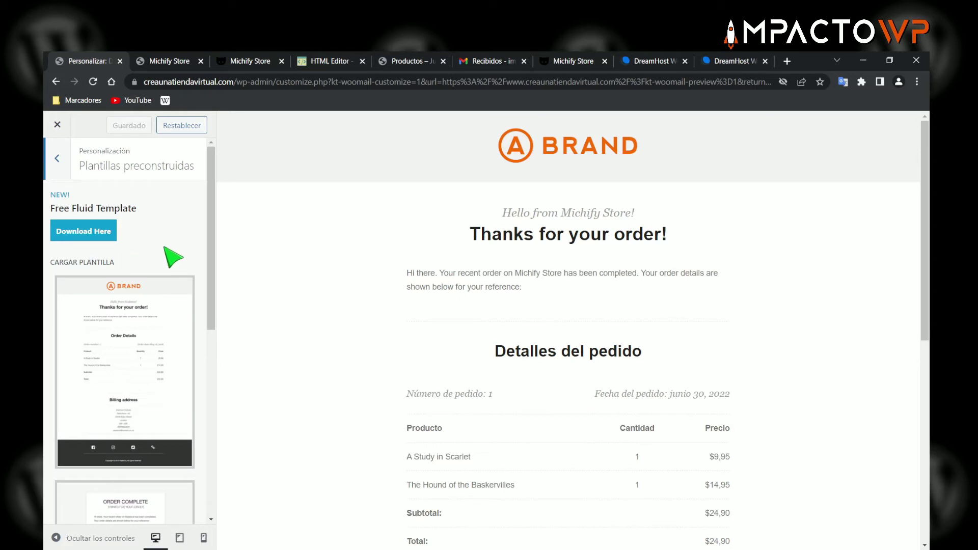
scroll(110, 263, "down", 7)
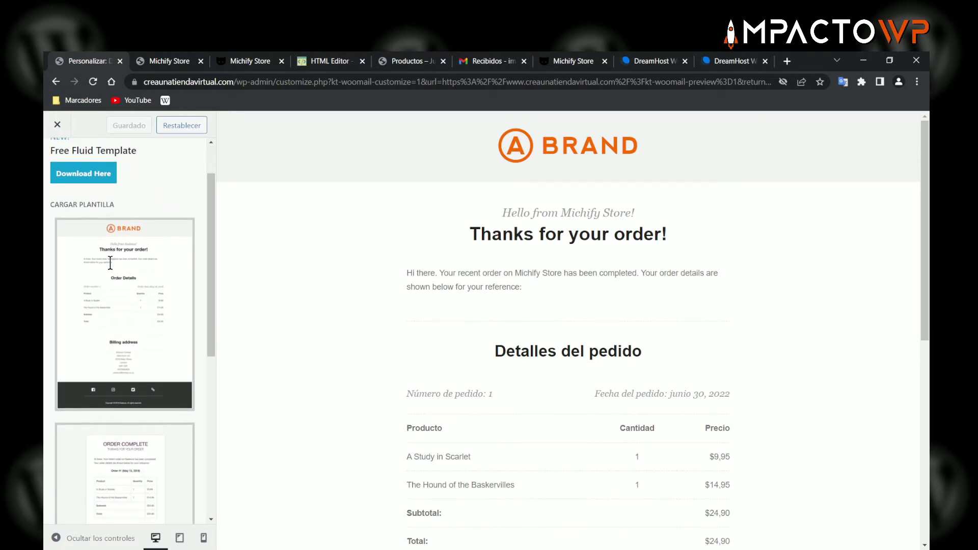
scroll(133, 286, "up", 2)
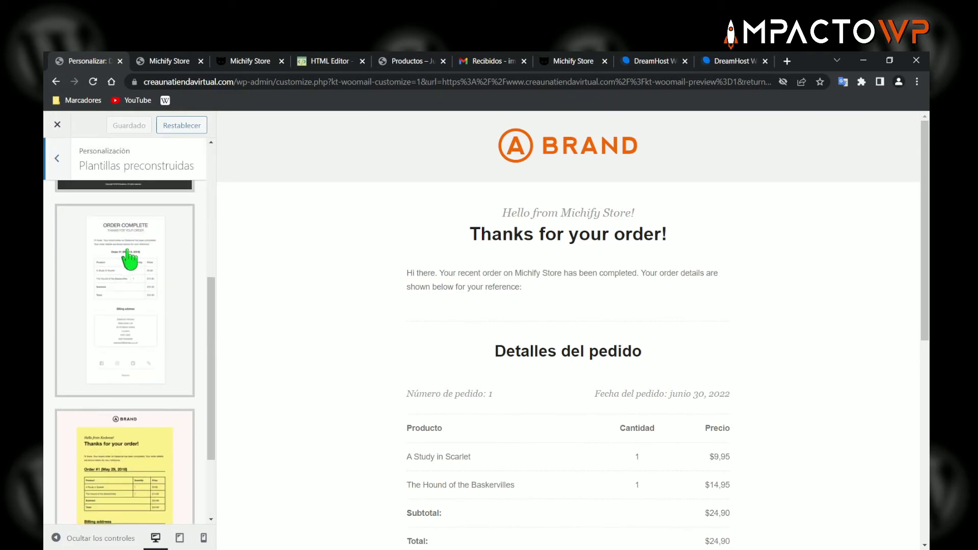
scroll(129, 356, "down", 5)
scroll(135, 274, "down", 5)
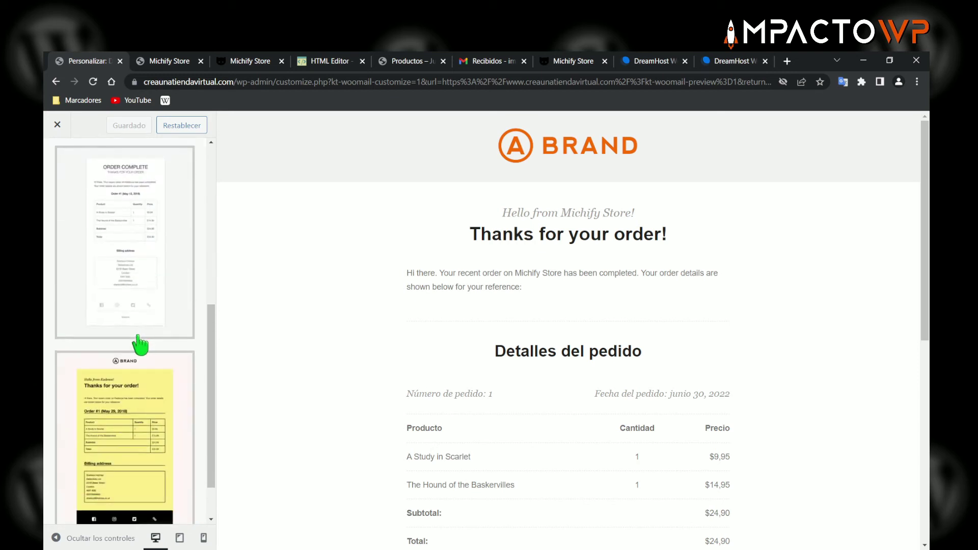
scroll(142, 351, "up", 3)
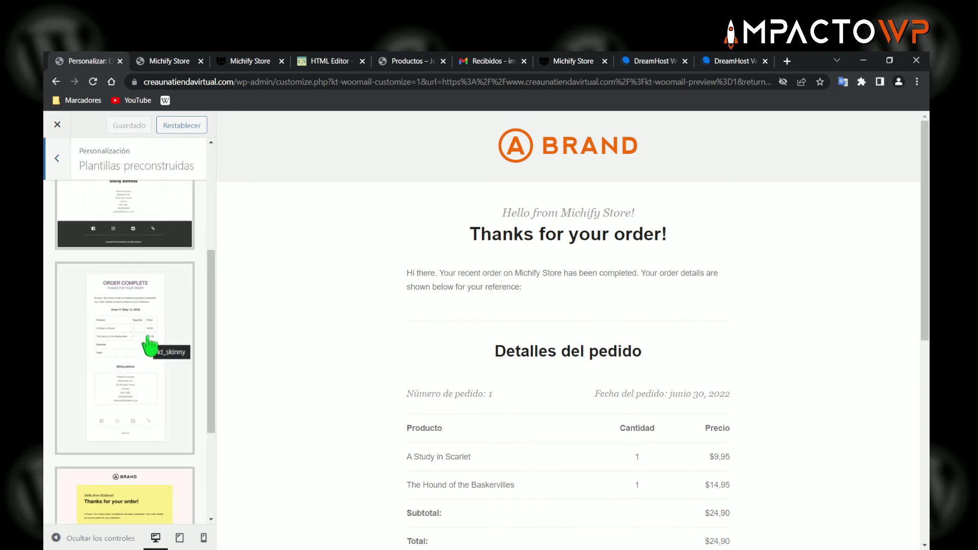
scroll(149, 346, "up", 5)
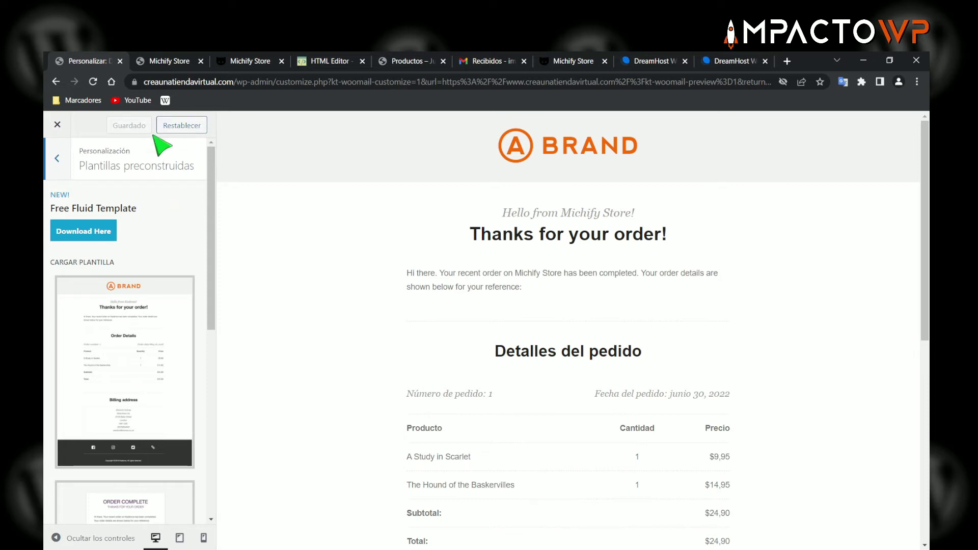
- Reset all WooCommerce email customisations with Restablecer and confirm with Aceptar
left_click(180, 128)
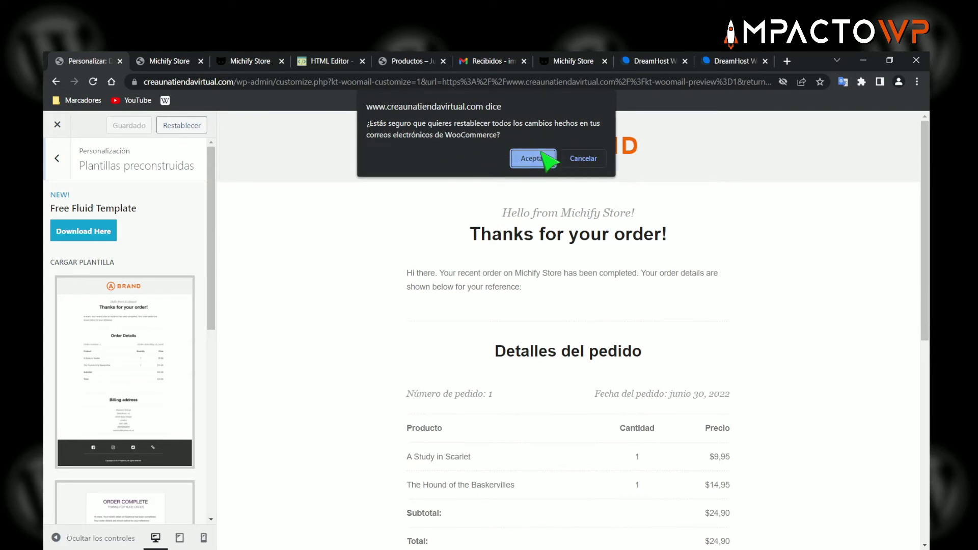
left_click(532, 157)
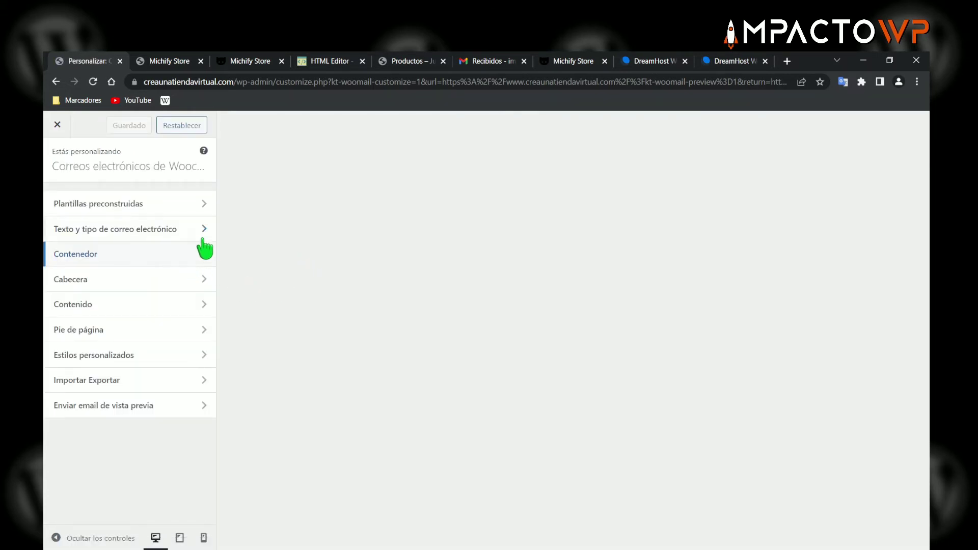
scroll(509, 255, "down", 3)
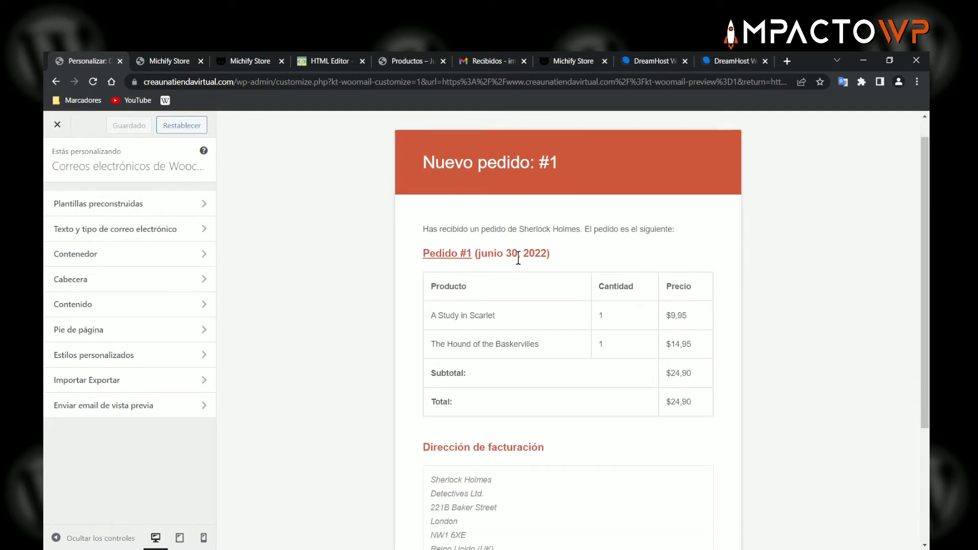
- Revisit the prebuilt templates, then return and open the Texto y tipo de correo electrónico settings
scroll(528, 331, "up", 3)
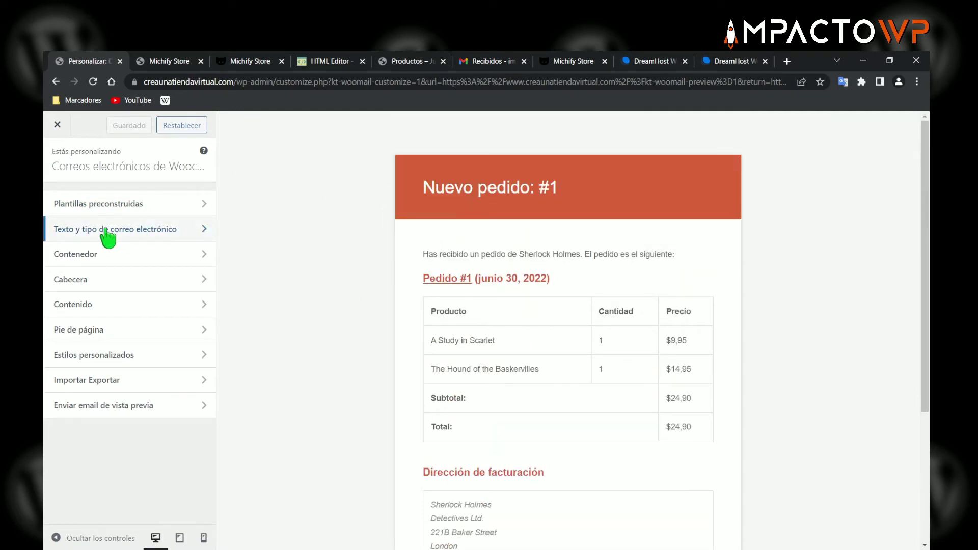
left_click(118, 206)
scroll(148, 316, "down", 5)
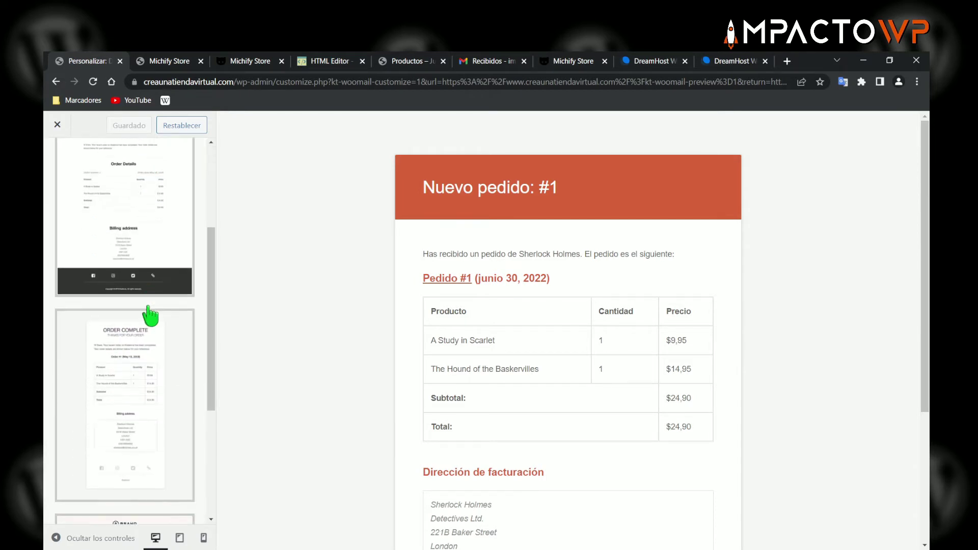
scroll(151, 325, "up", 5)
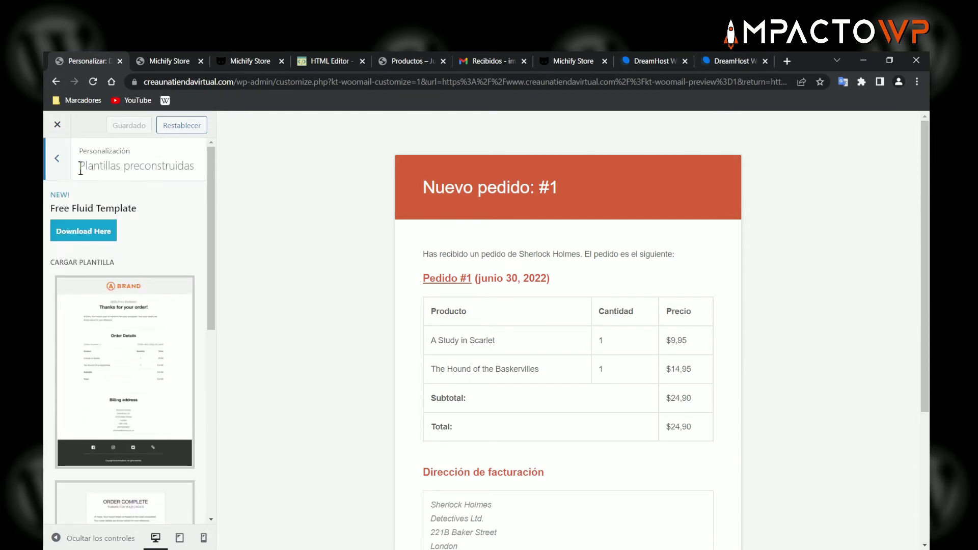
left_click(57, 159)
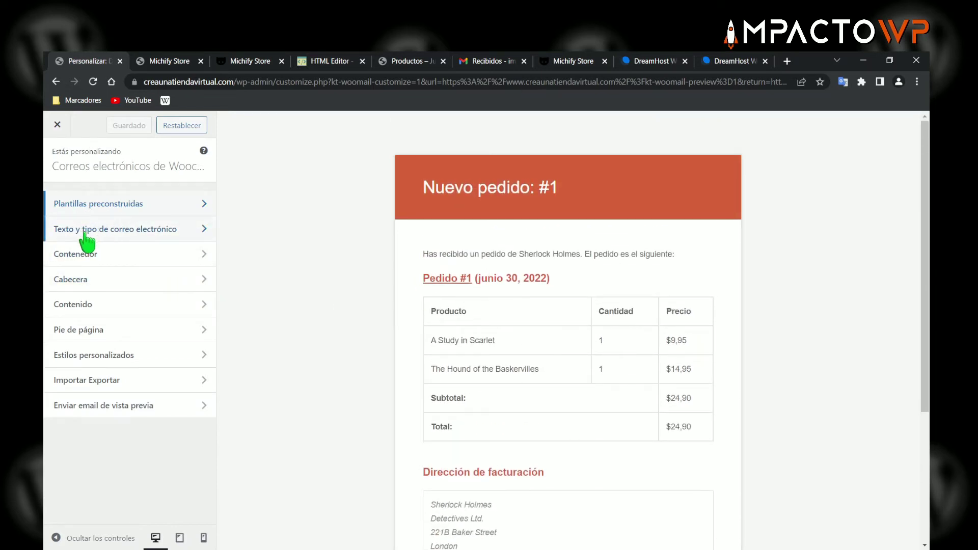
left_click(142, 230)
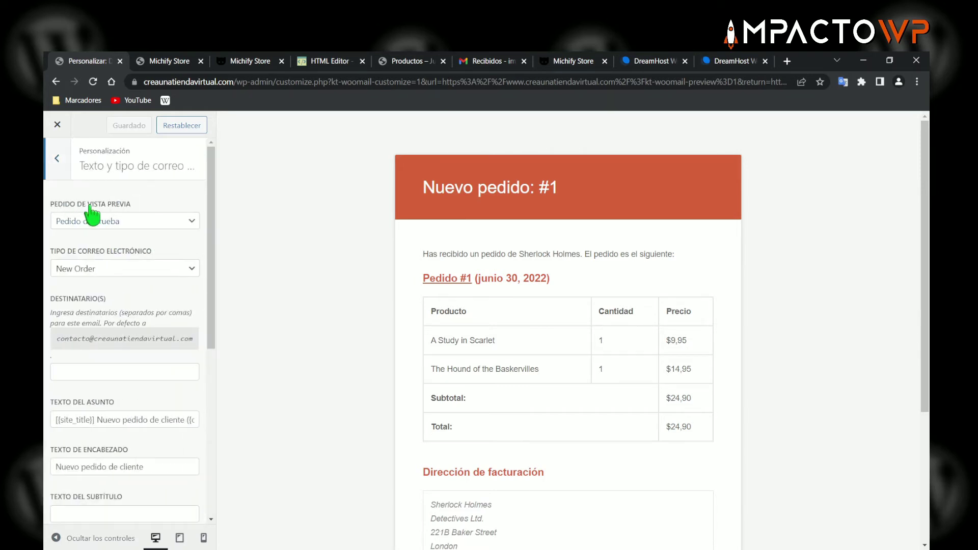
- Preview the email with a real store order and inspect its customer and product names
left_click(127, 223)
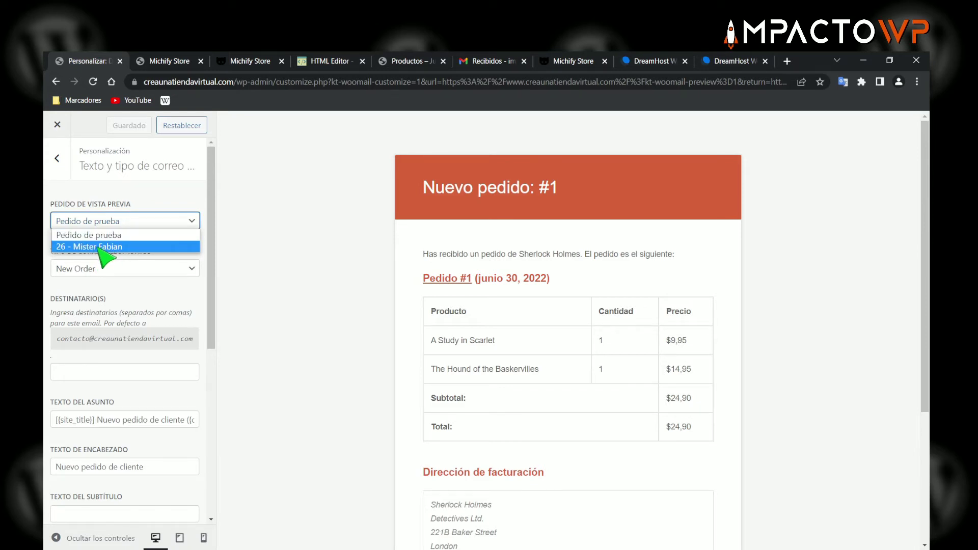
left_click(105, 247)
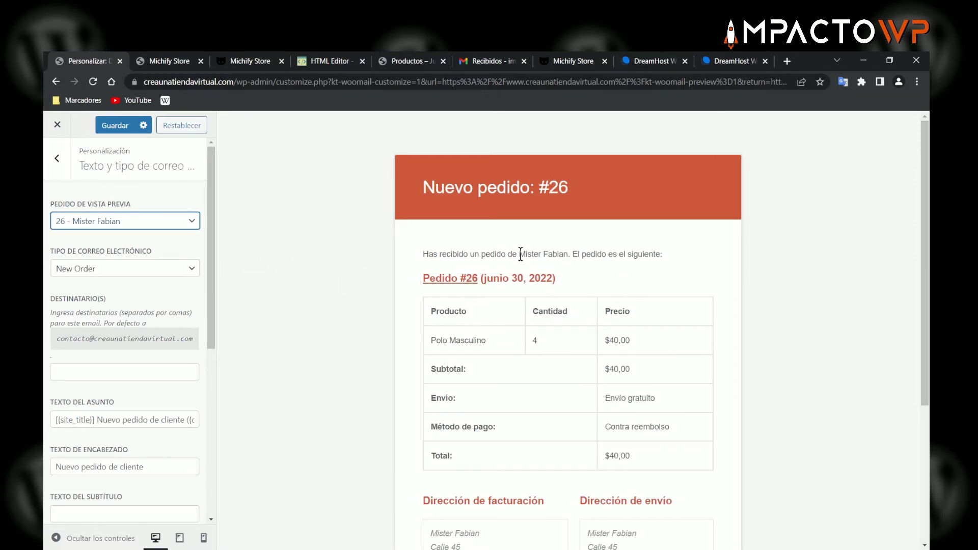
left_click_drag(524, 254, 566, 255)
left_click(567, 255)
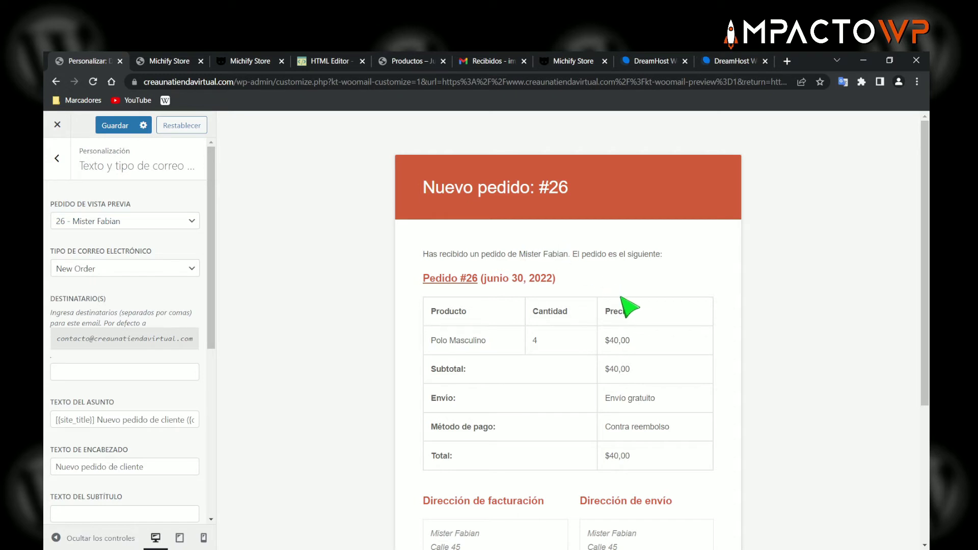
scroll(629, 305, "down", 1)
left_click_drag(430, 283, 489, 284)
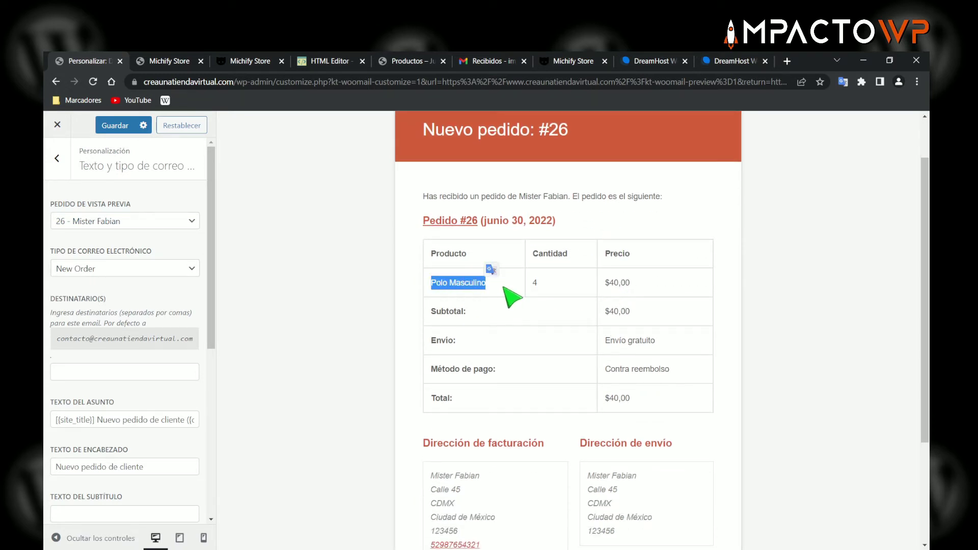
left_click(444, 288)
scroll(611, 323, "down", 2)
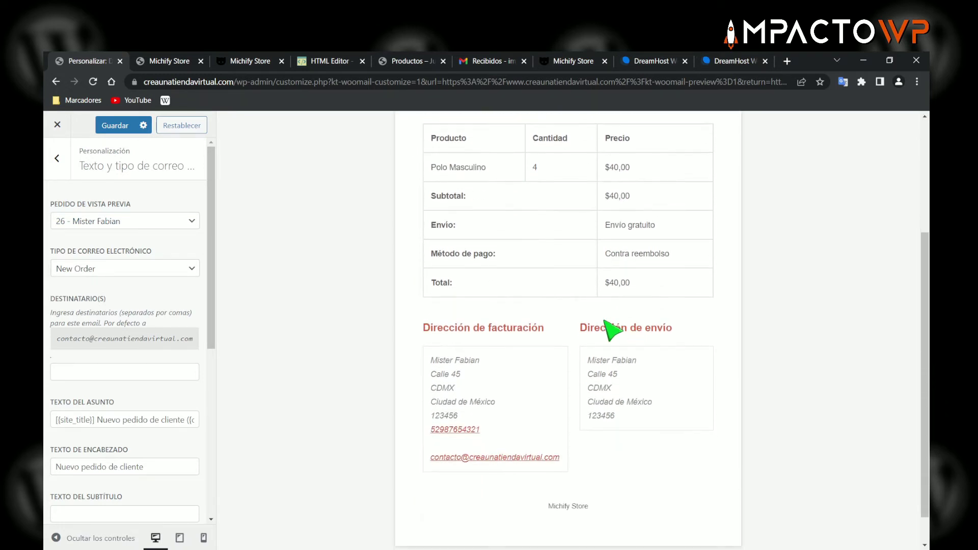
scroll(560, 351, "up", 3)
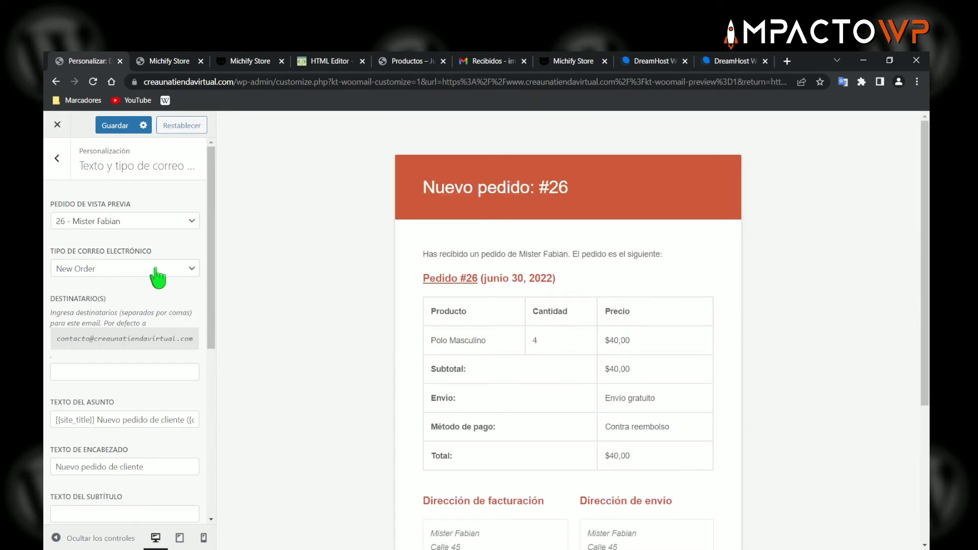
- Switch the preview to Pedido de prueba, showing two books totalling $24,90
left_click(125, 223)
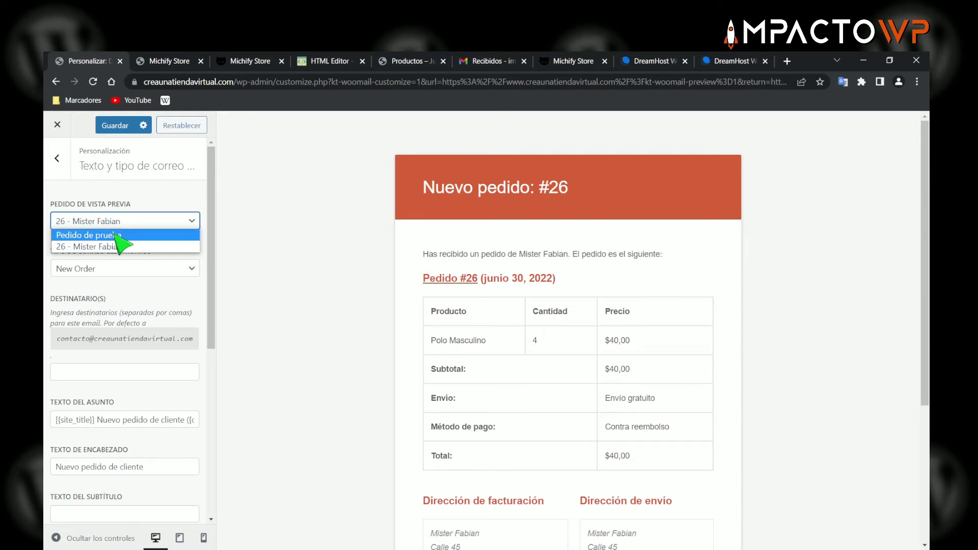
left_click(120, 235)
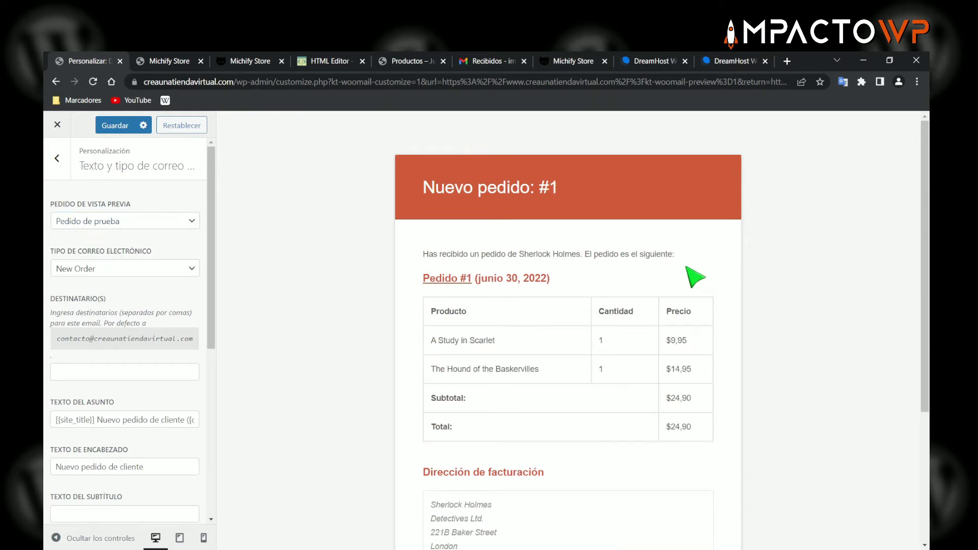
scroll(560, 280, "down", 2)
scroll(559, 280, "down", 2)
scroll(557, 279, "up", 5)
scroll(509, 280, "down", 1)
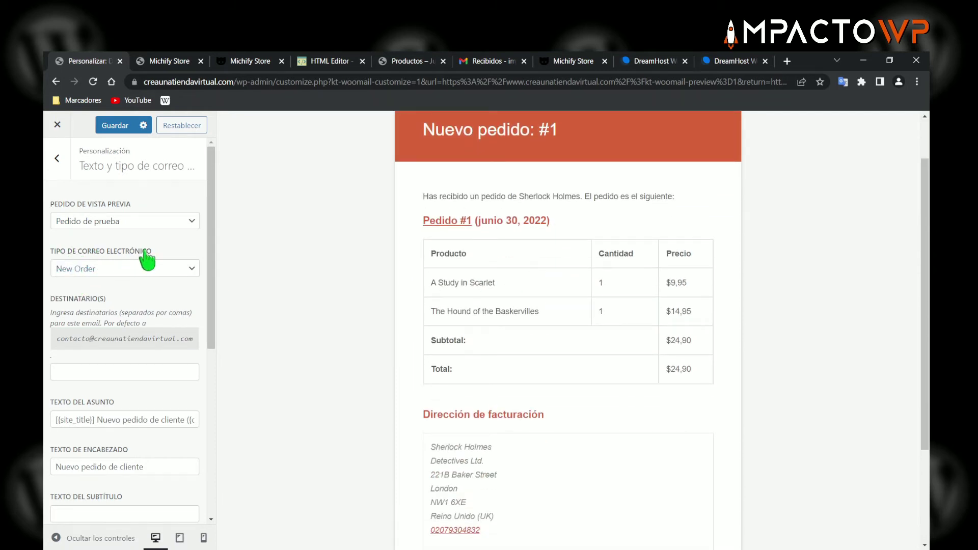
left_click(123, 272)
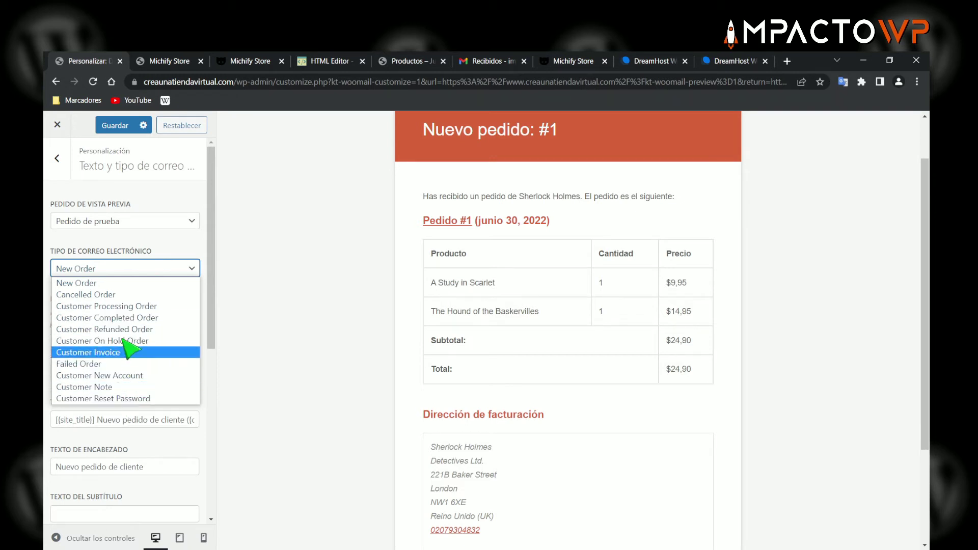
left_click(81, 283)
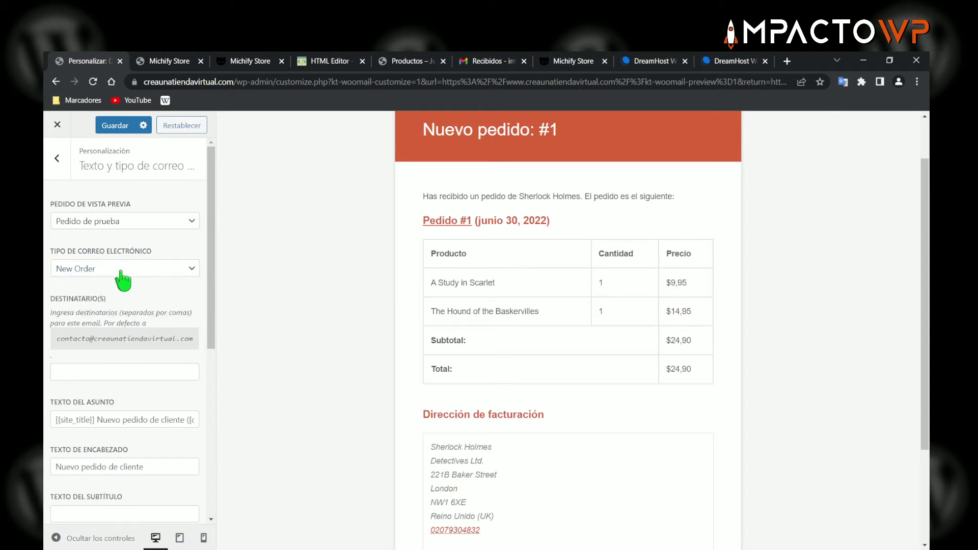
scroll(127, 283, "down", 5)
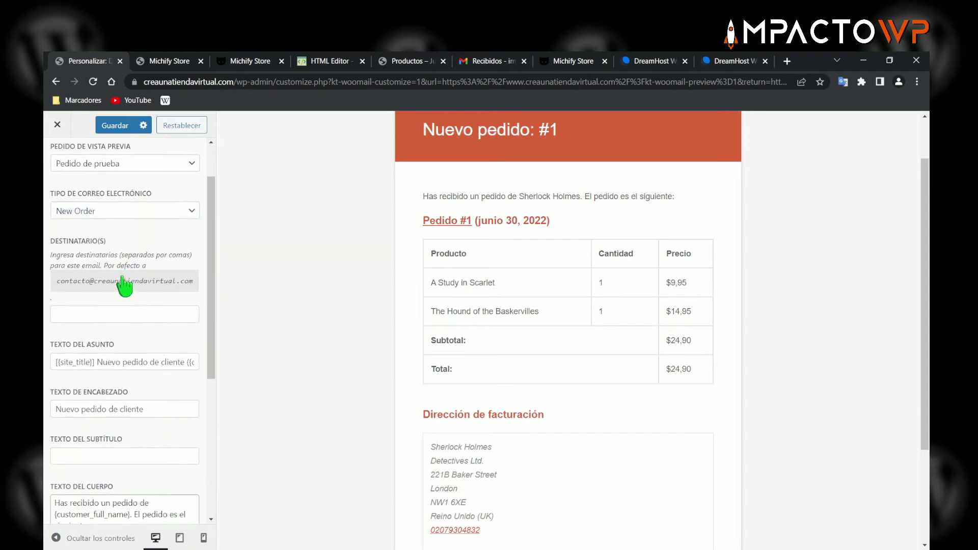
scroll(150, 366, "down", 2)
scroll(150, 356, "up", 5)
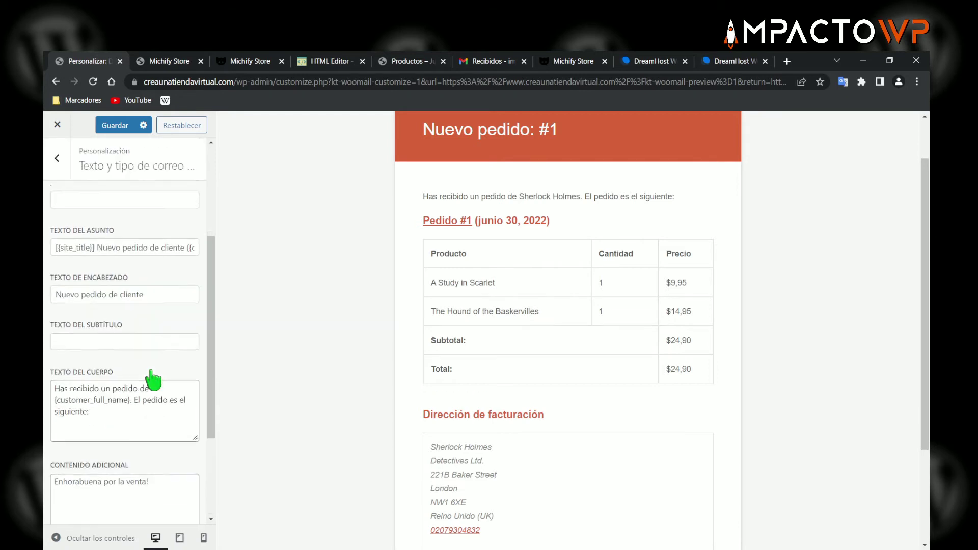
scroll(151, 369, "up", 2)
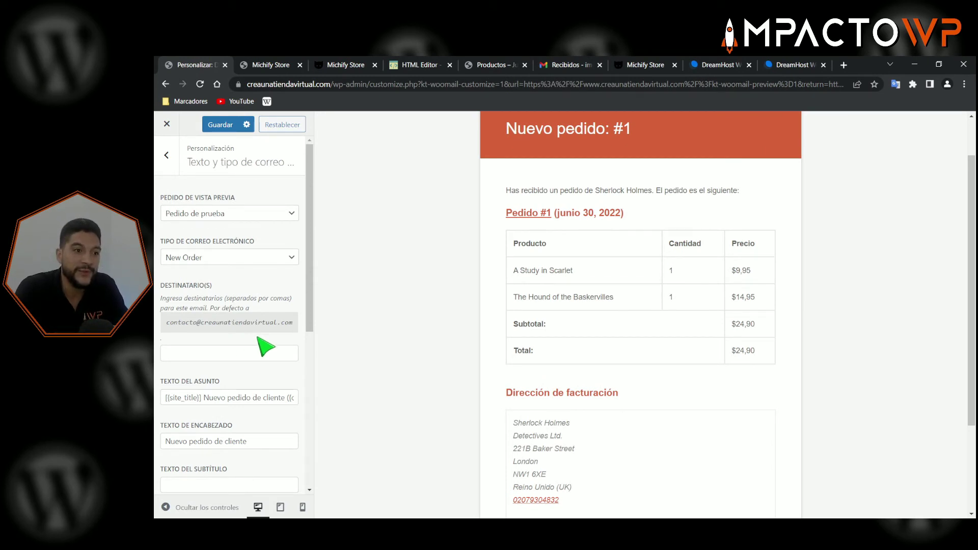
left_click_drag(531, 188, 670, 189)
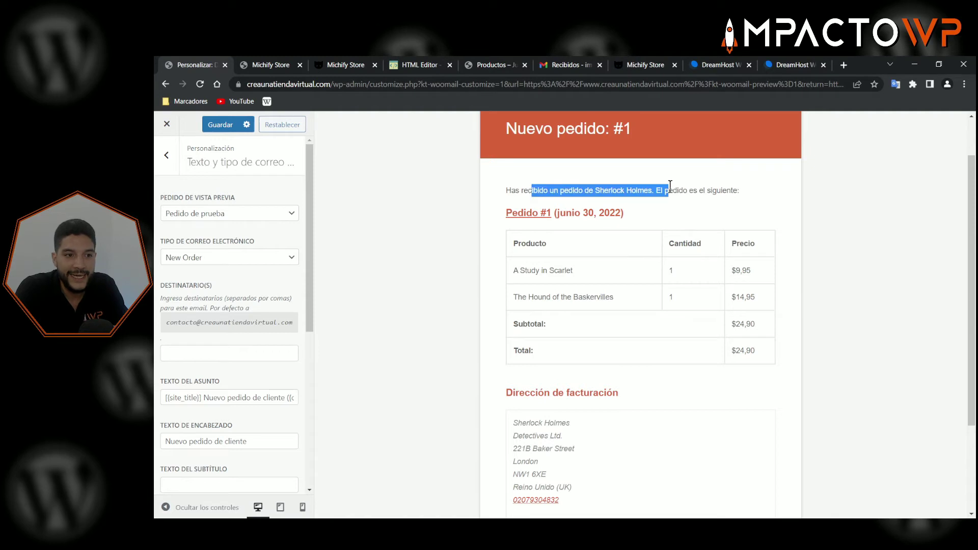
left_click(682, 190)
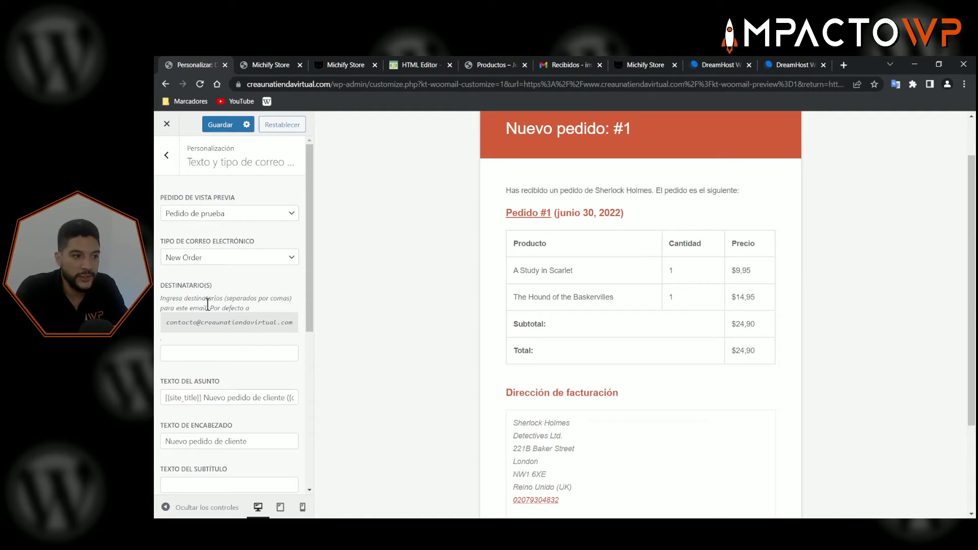
scroll(251, 278, "down", 1)
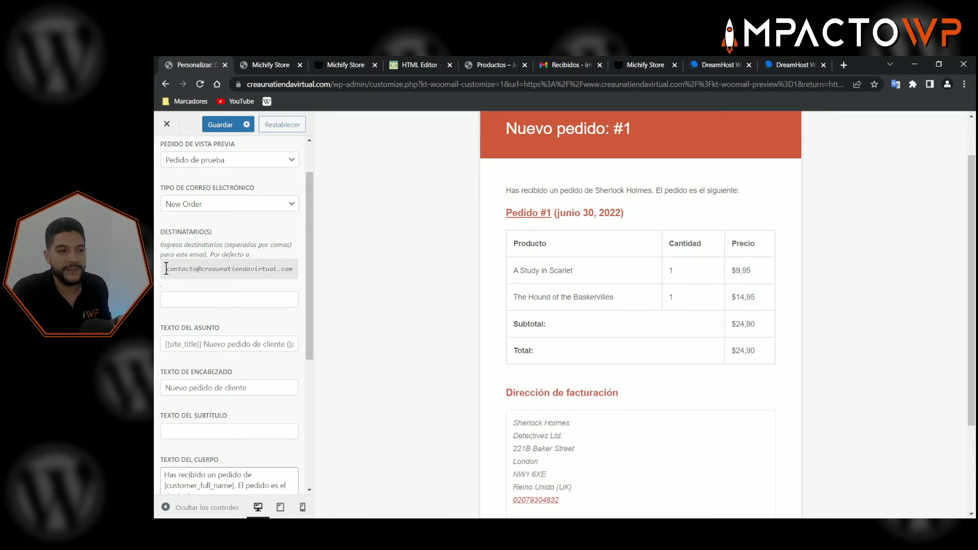
left_click_drag(166, 269, 281, 266)
left_click(235, 273)
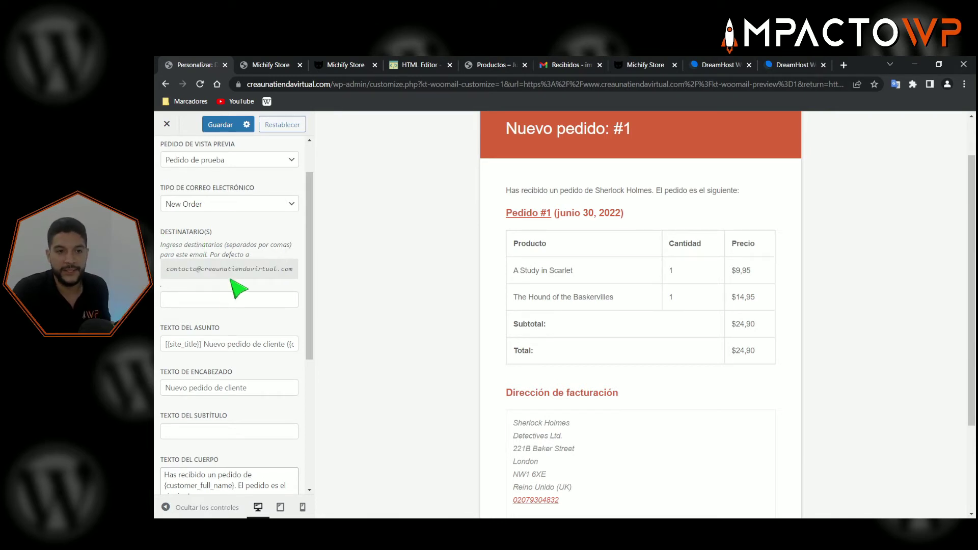
left_click(186, 302)
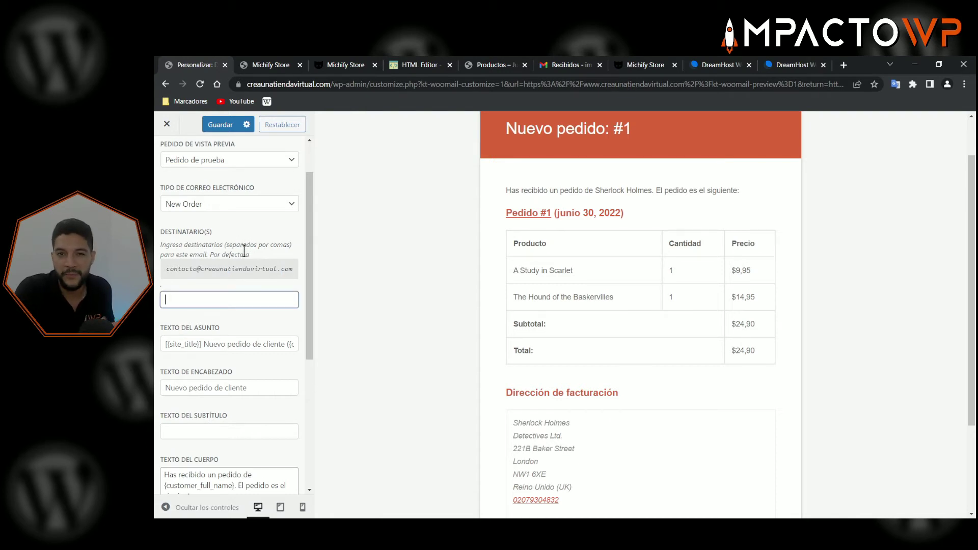
scroll(230, 270, "down", 2)
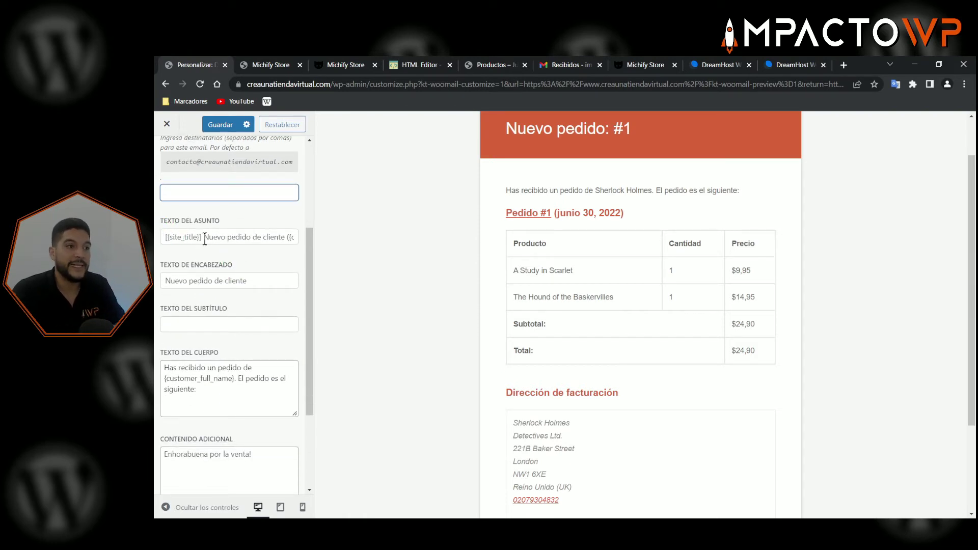
left_click(193, 235)
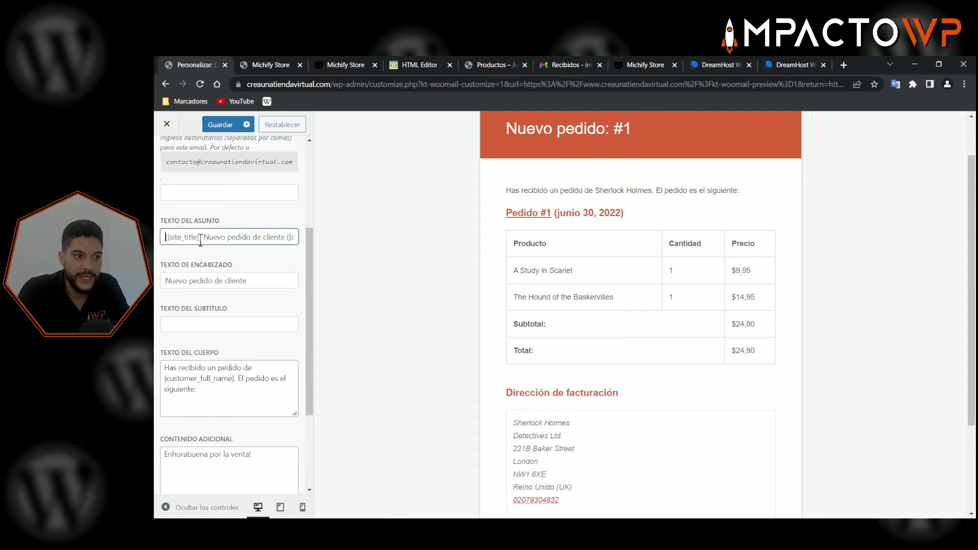
left_click(265, 279)
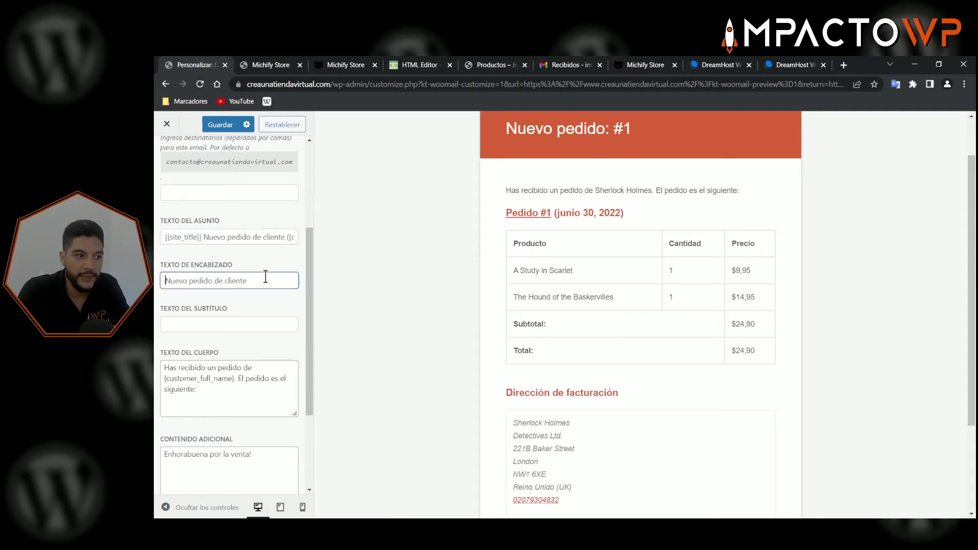
left_click(206, 236)
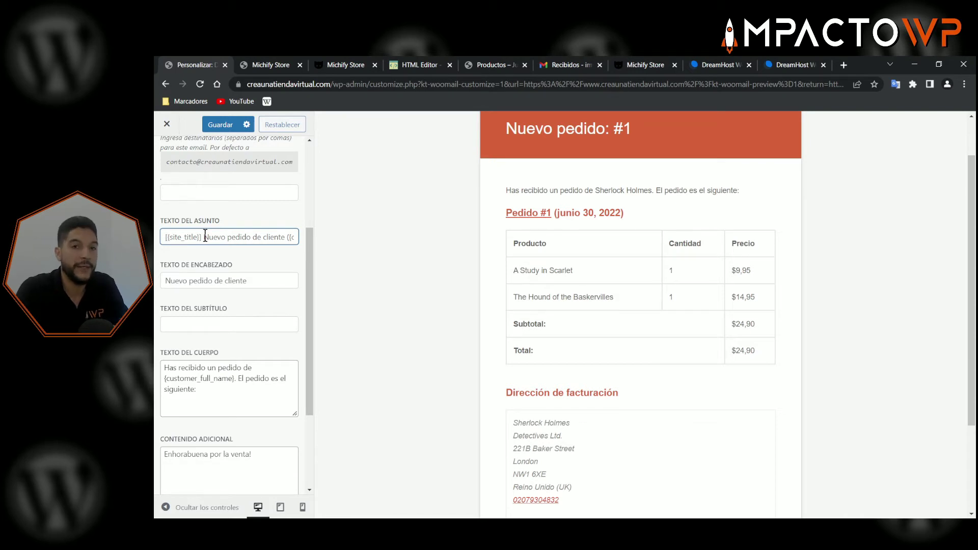
scroll(215, 284, "down", 1)
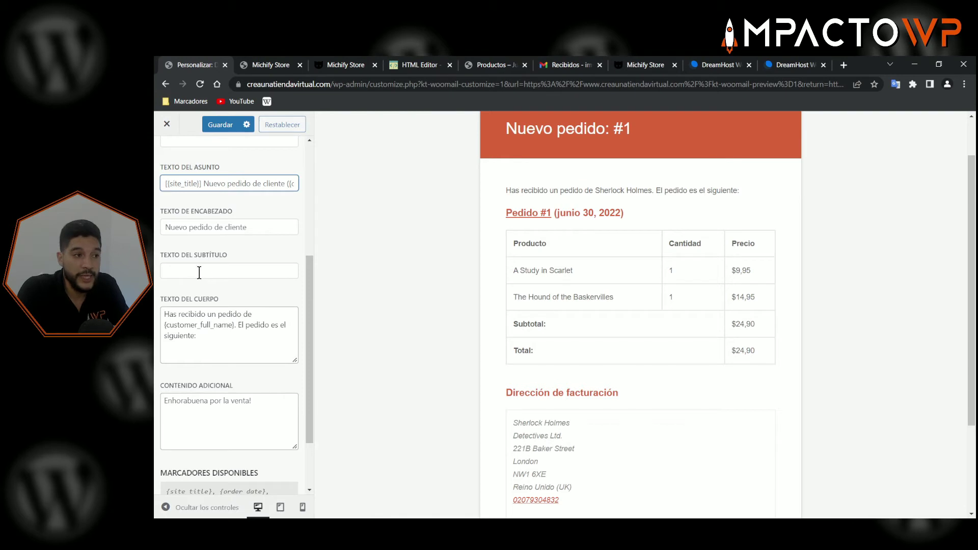
left_click(197, 271)
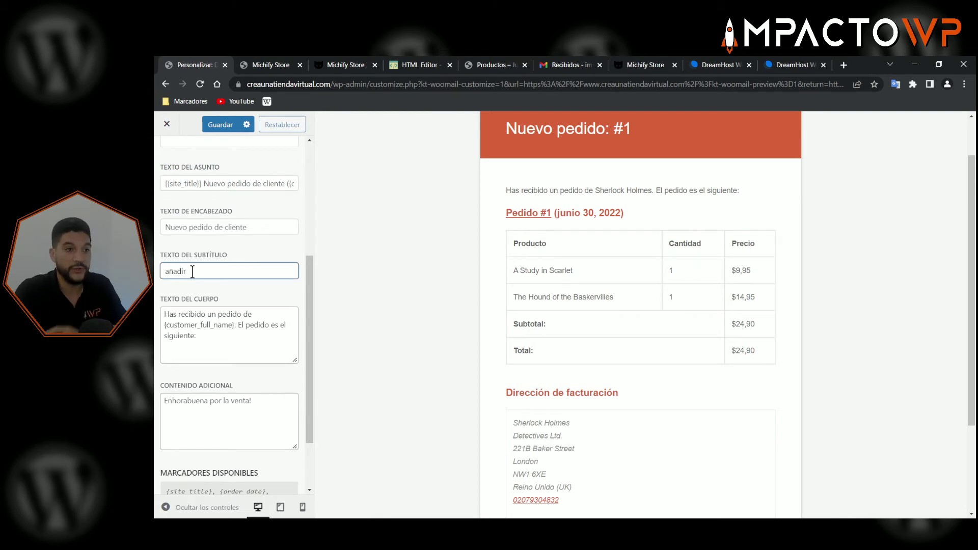
left_click(217, 280)
scroll(219, 295, "up", 5)
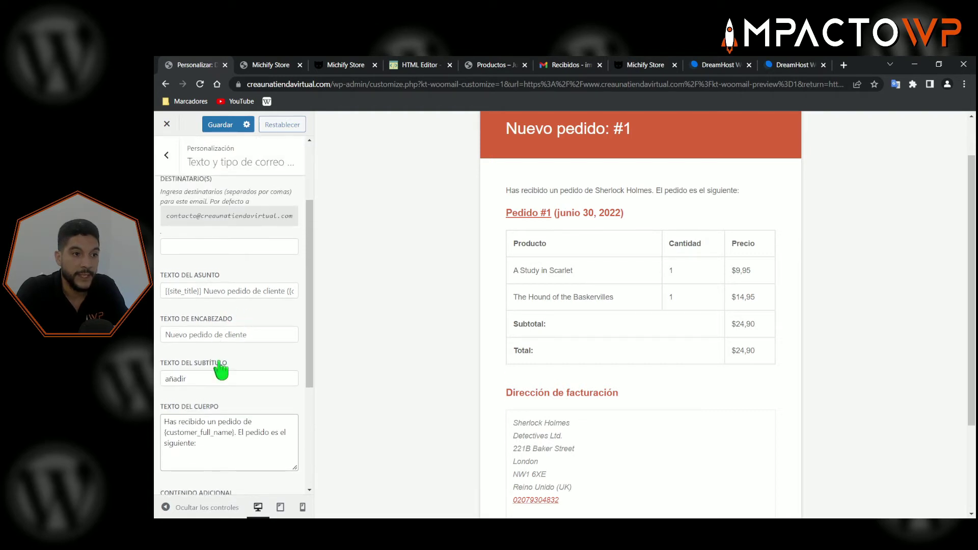
scroll(219, 386, "down", 1)
scroll(221, 383, "up", 2)
scroll(591, 184, "up", 1)
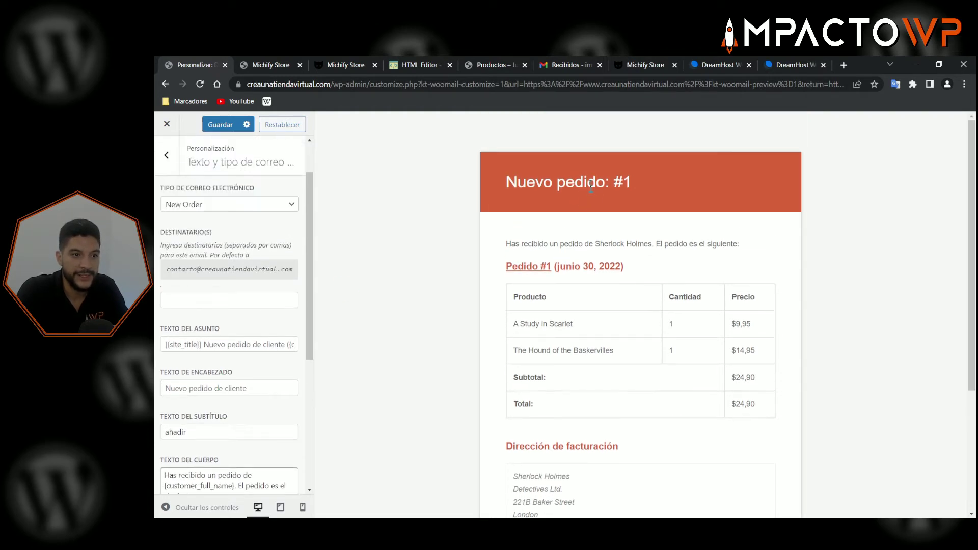
left_click_drag(507, 183, 612, 184)
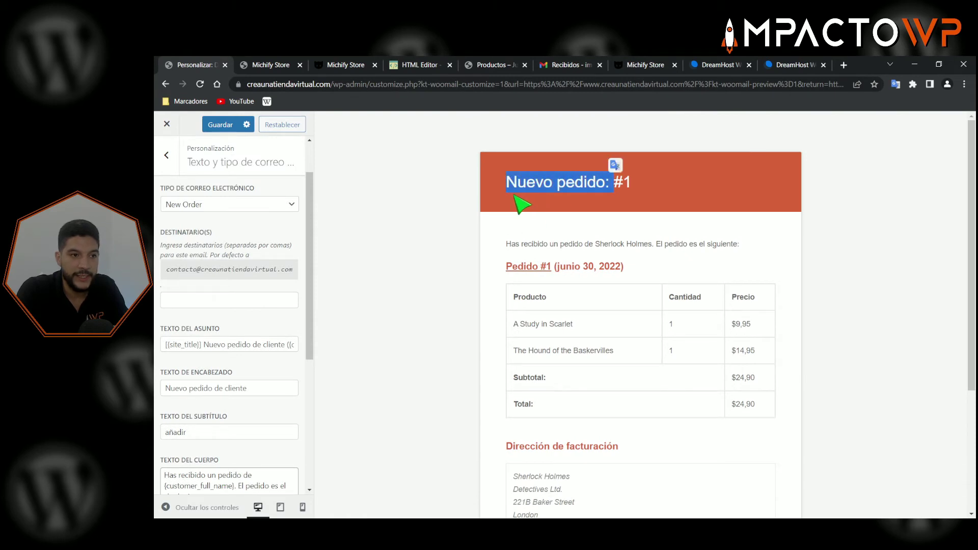
left_click(527, 205)
scroll(255, 356, "down", 2)
double_click(197, 323)
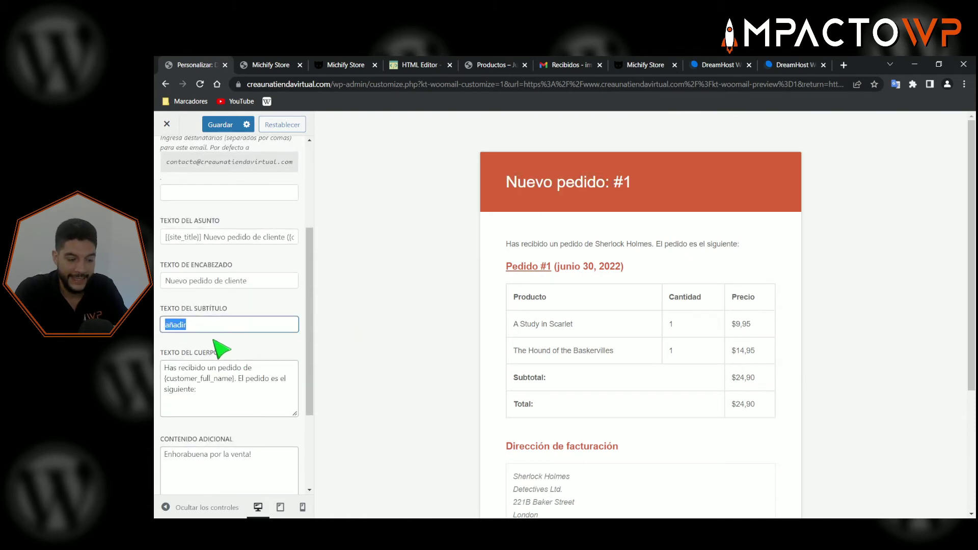
key("BackSpace")
- Review the {customer_full_name} placeholder in the body and the Marcadores disponibles list below
scroll(266, 346, "down", 1)
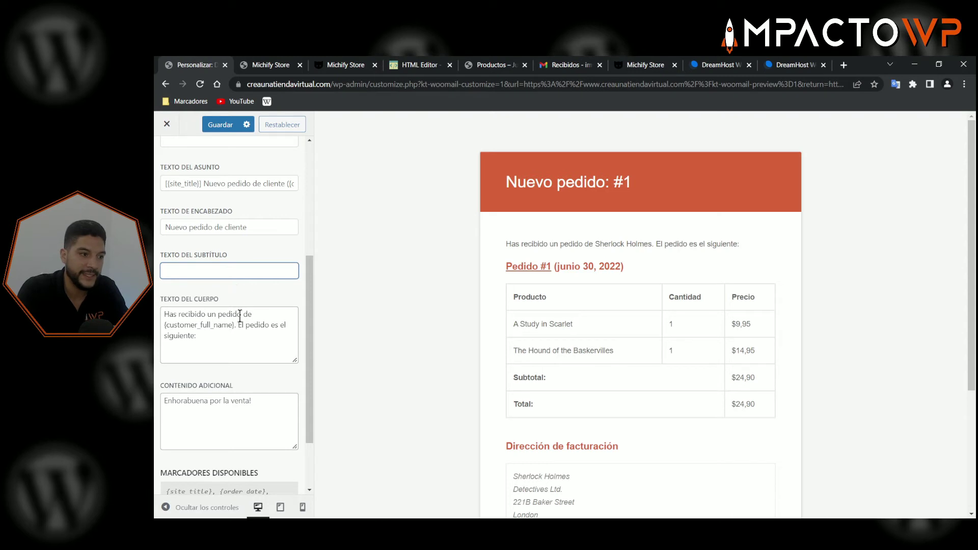
left_click_drag(165, 324, 232, 321)
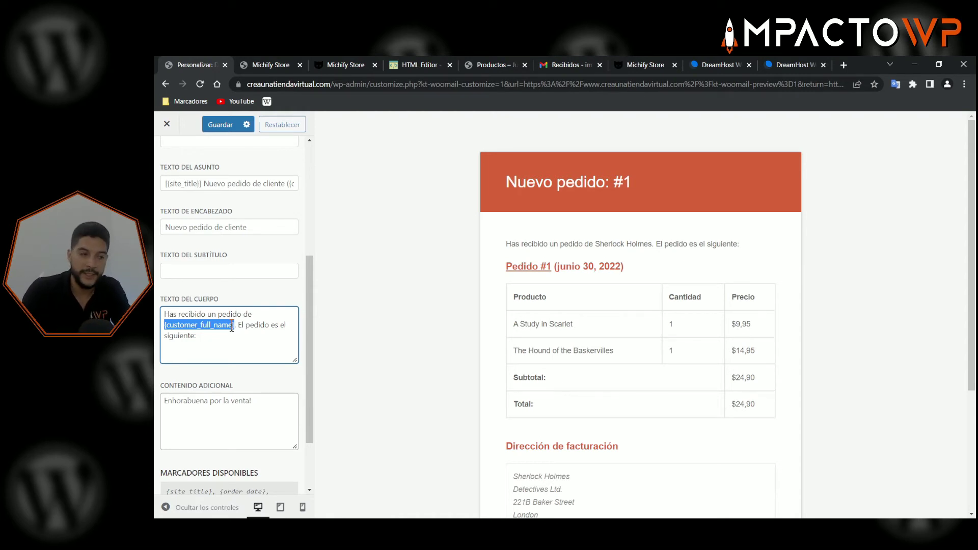
scroll(248, 313, "down", 1)
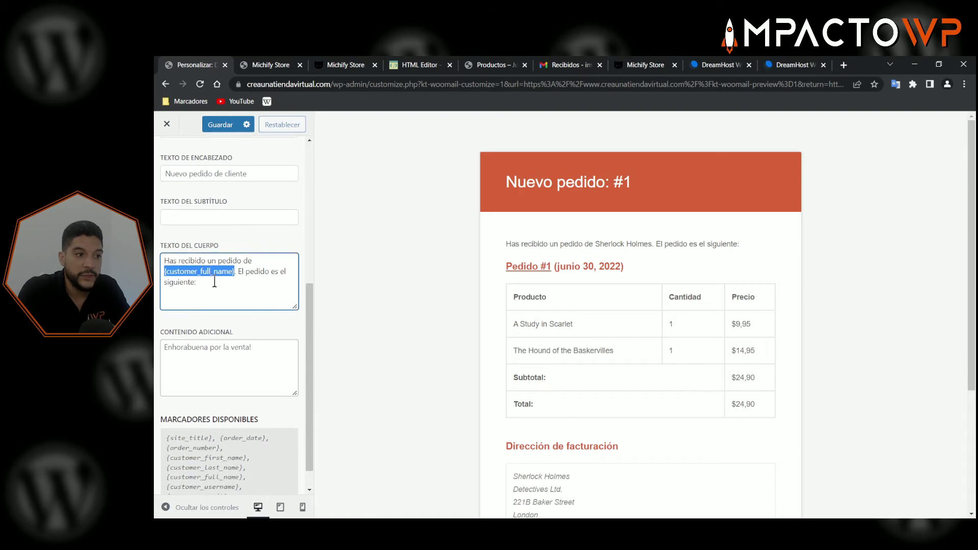
scroll(230, 280, "down", 1)
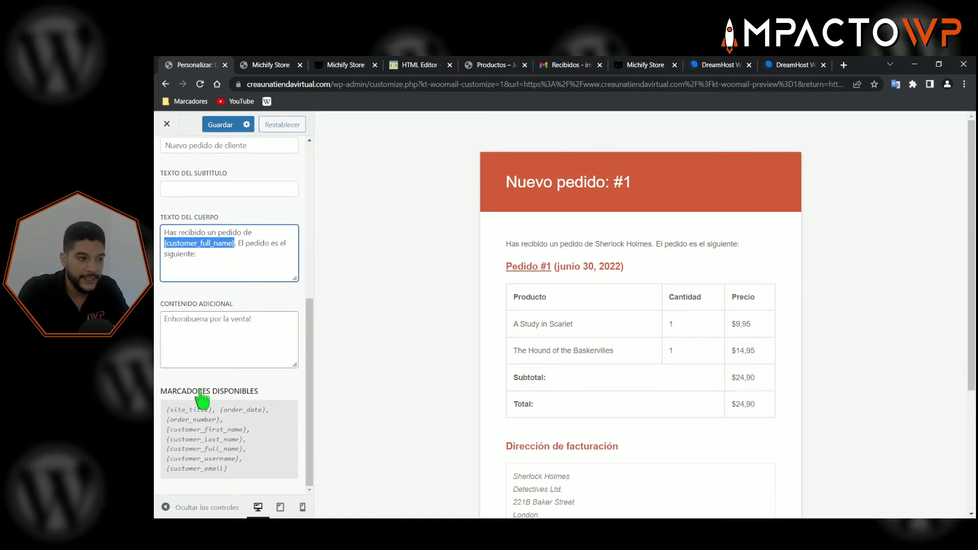
left_click_drag(258, 392, 182, 392)
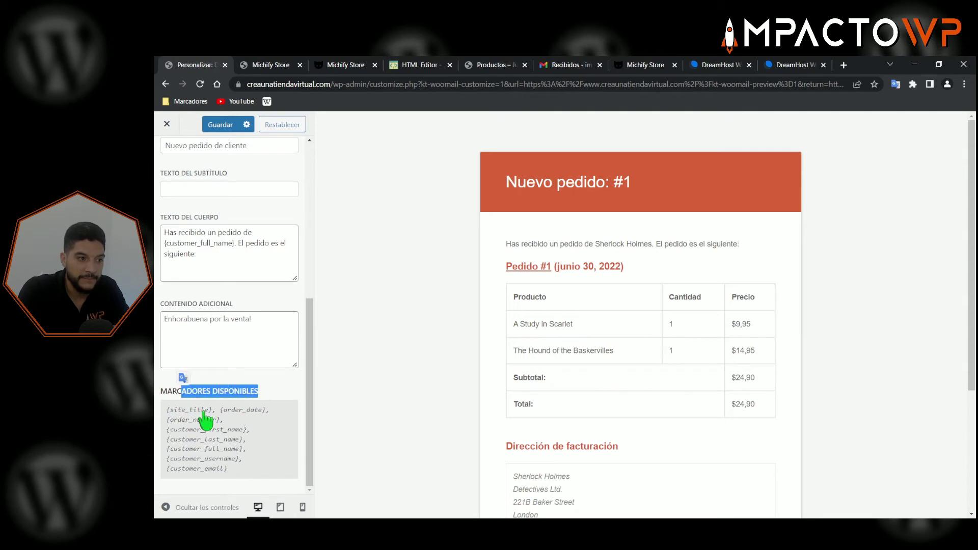
left_click(206, 418)
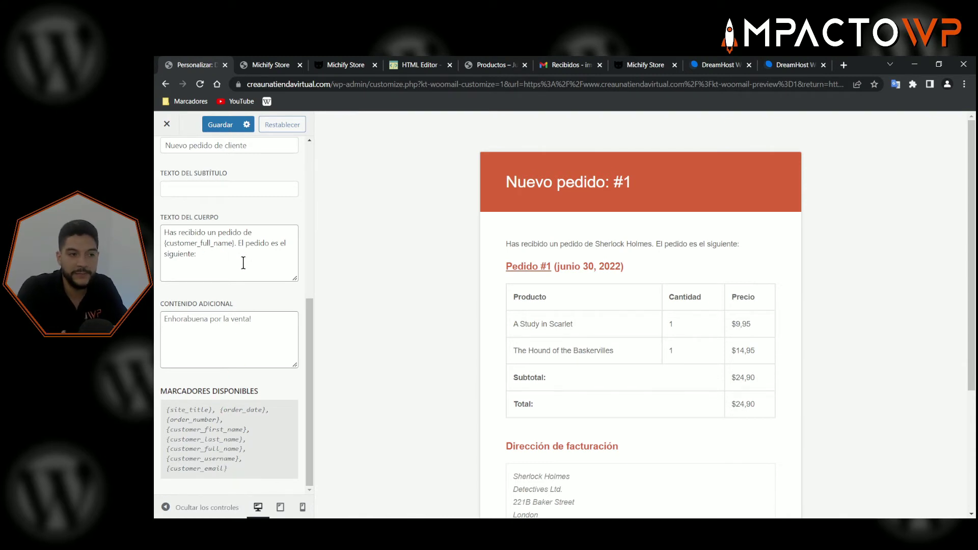
scroll(258, 294, "up", 2)
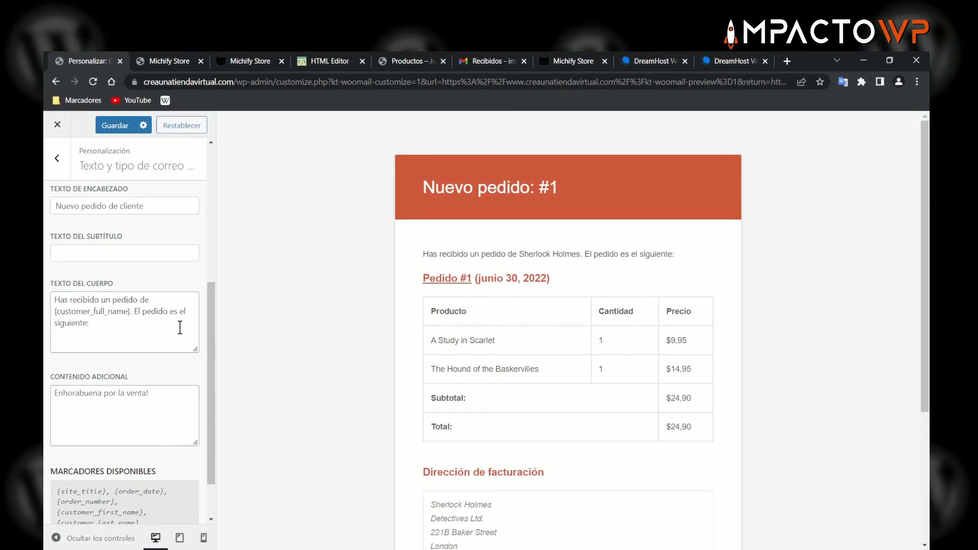
scroll(179, 327, "down", 2)
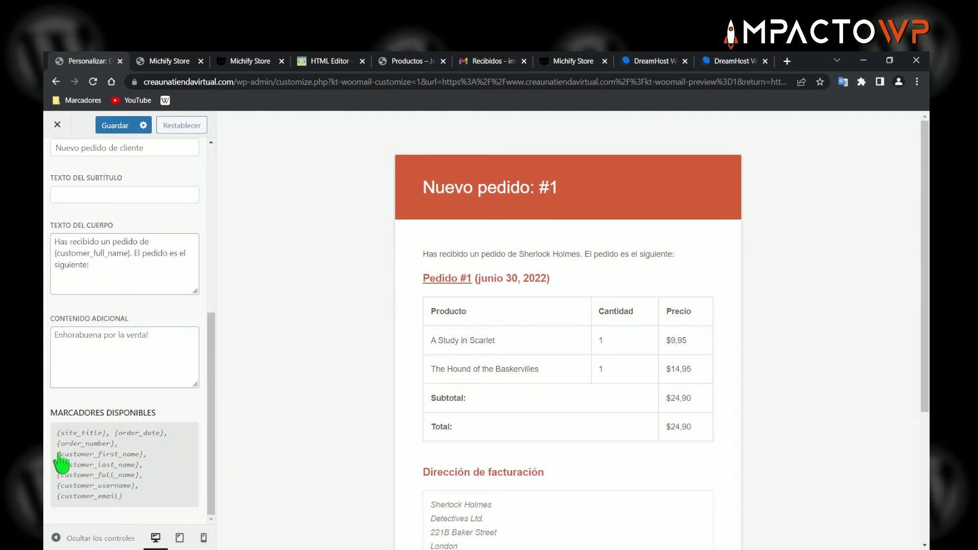
- Replace {customer_full_name} with {customer_first_name} in the body so the preview greets by first name
left_click_drag(57, 454, 137, 456)
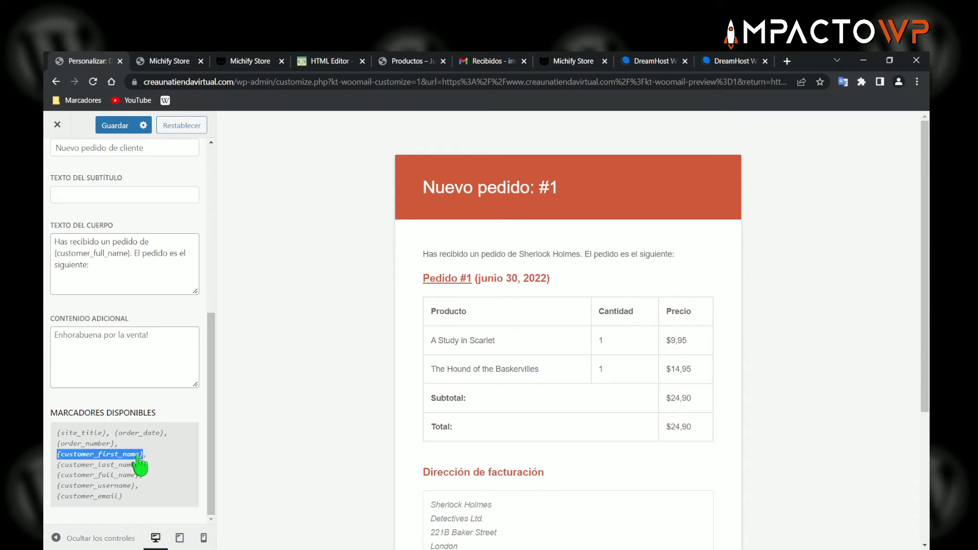
right_click(138, 461)
left_click(153, 367)
left_click_drag(129, 255, 55, 255)
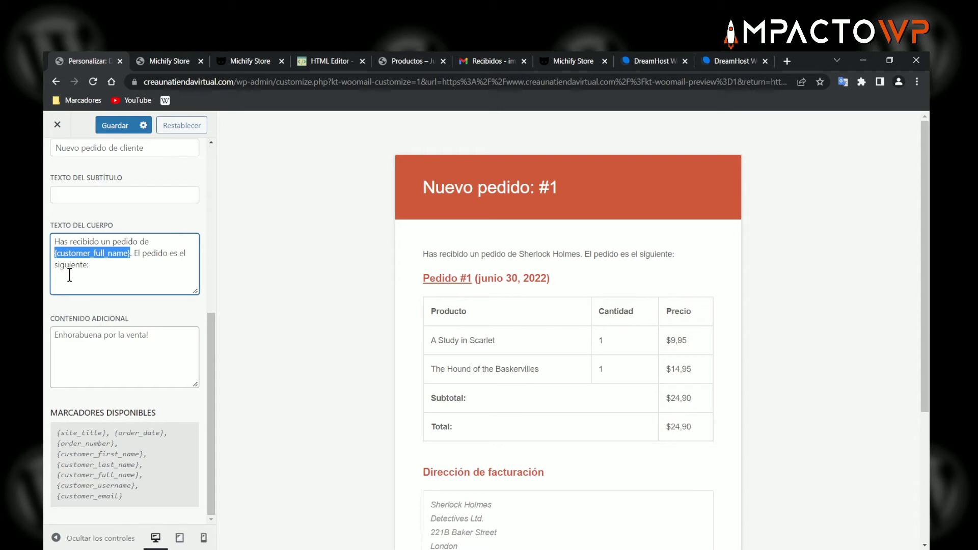
key("ctrl+v")
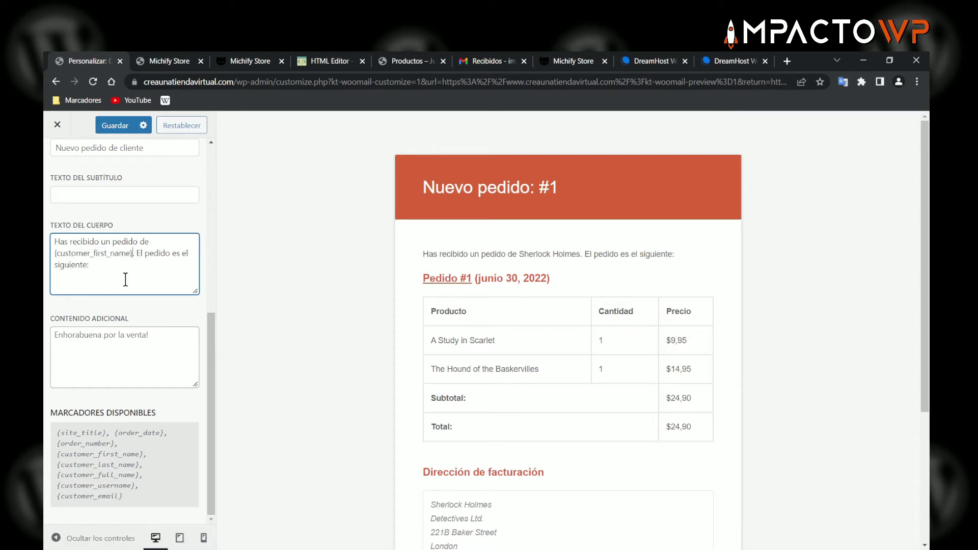
left_click(124, 271)
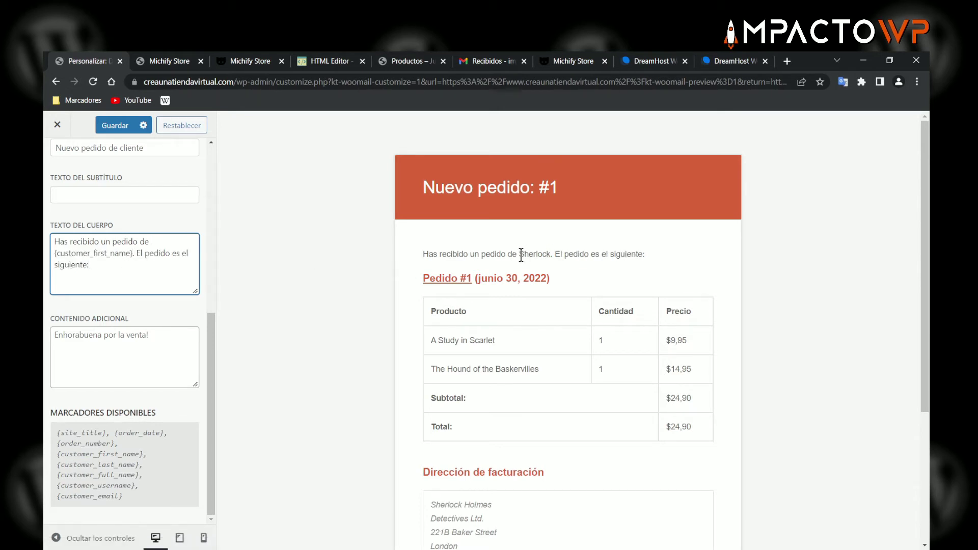
left_click_drag(521, 254, 546, 252)
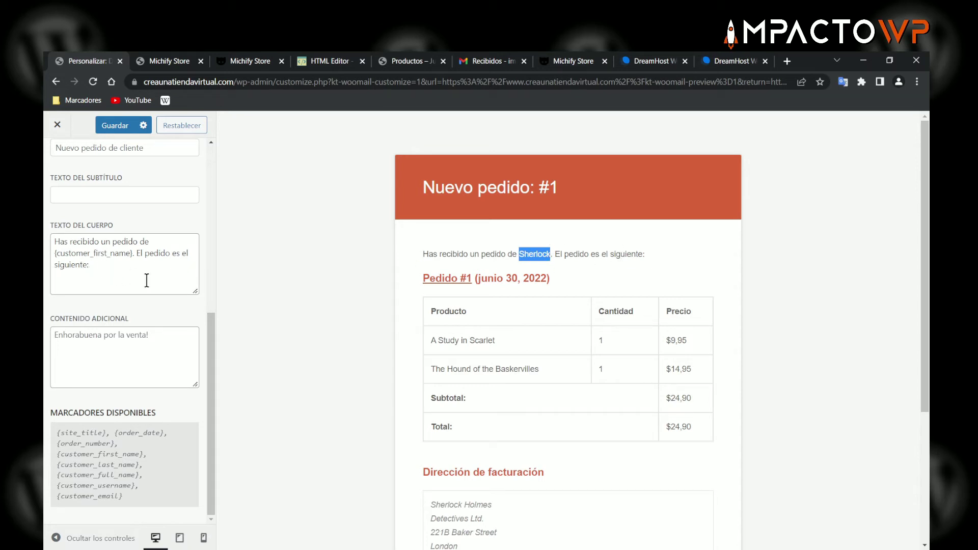
left_click(113, 266)
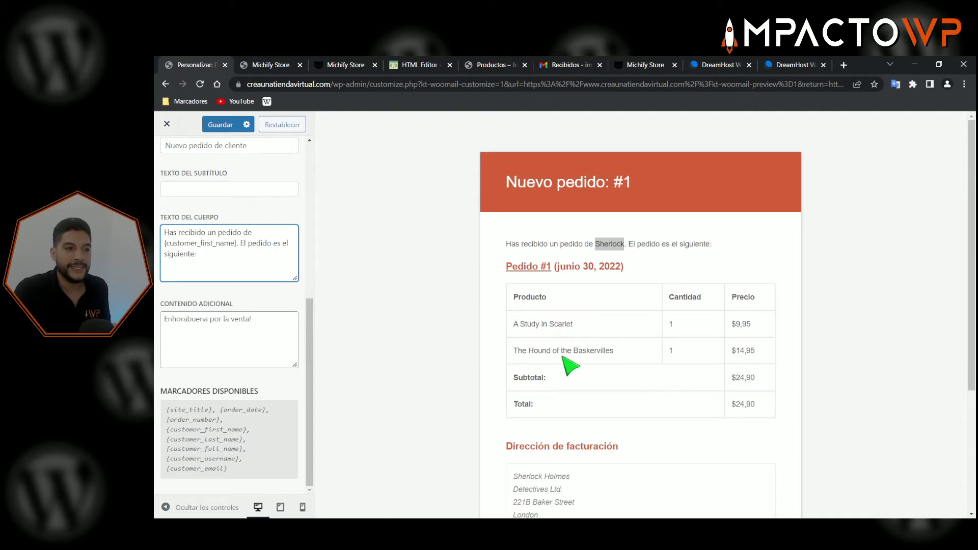
- Move on to the additional content field and scroll through the sidebar settings
left_click(240, 334)
scroll(580, 366, "down", 4)
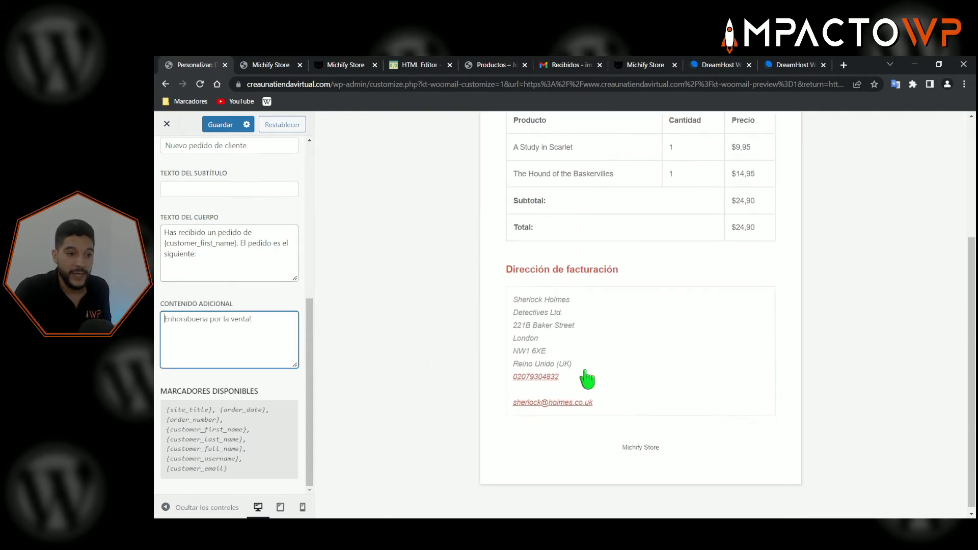
scroll(589, 389, "up", 2)
scroll(585, 381, "down", 2)
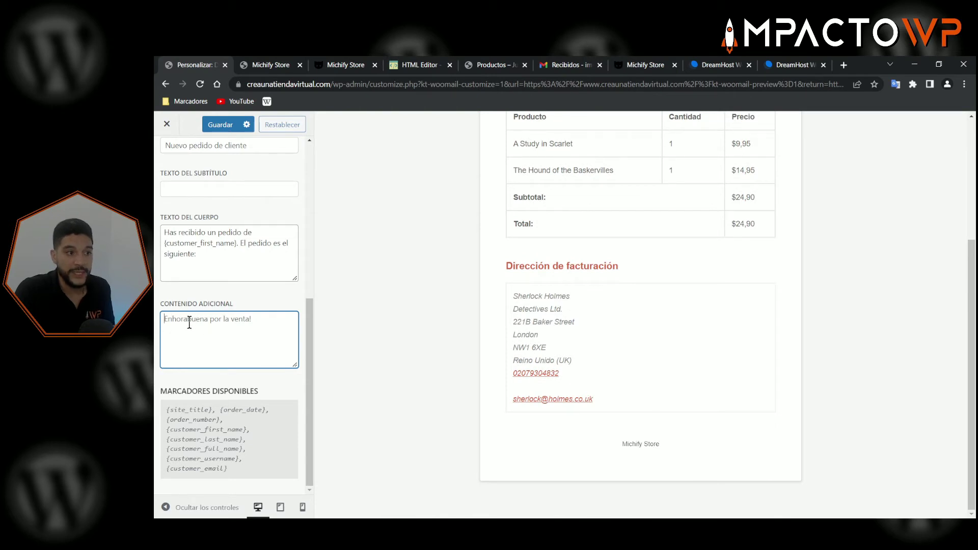
scroll(246, 328, "up", 10)
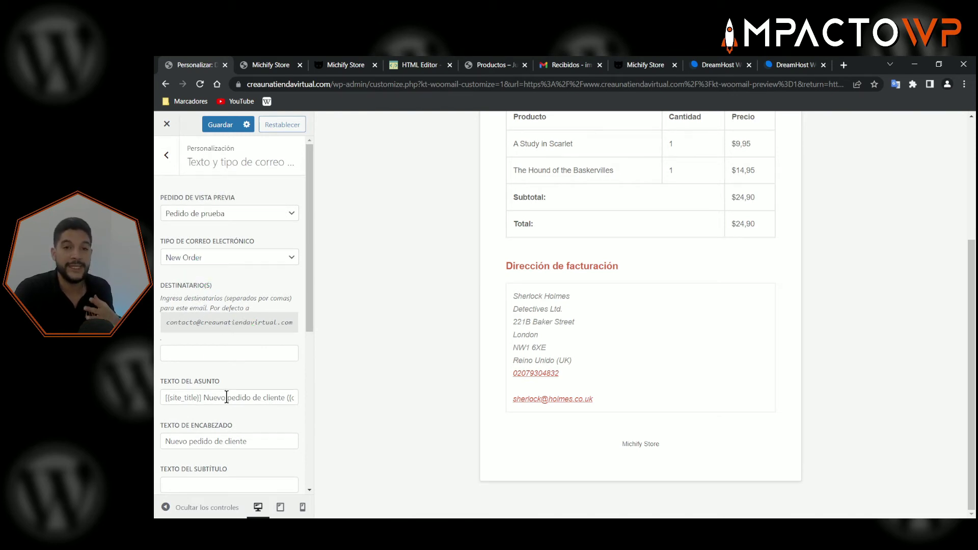
scroll(229, 402, "down", 5)
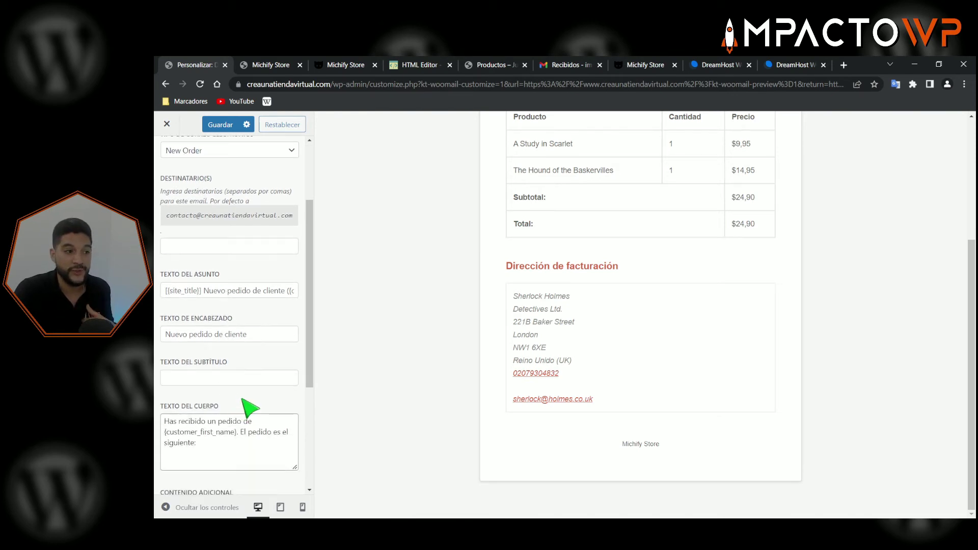
scroll(209, 351, "down", 1)
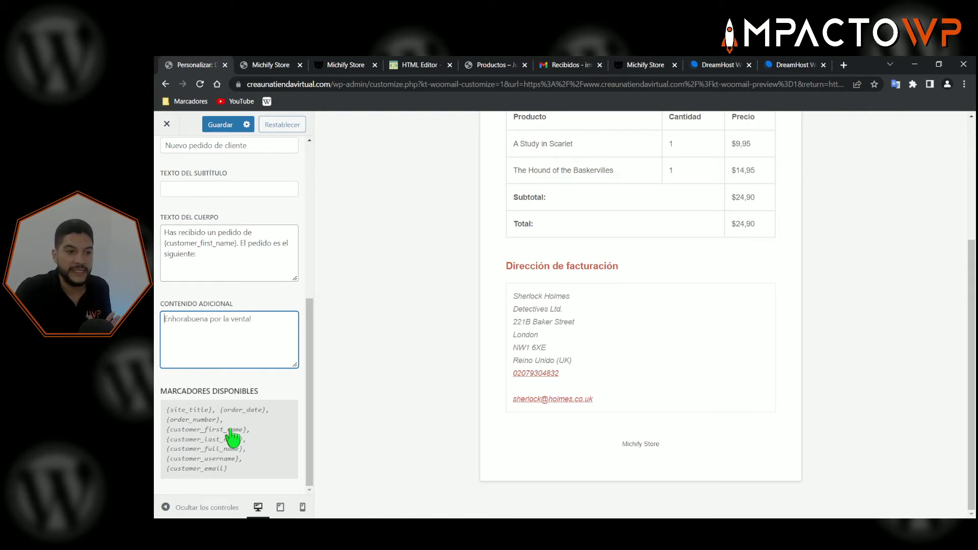
scroll(319, 258, "up", 3)
scroll(249, 236, "up", 6)
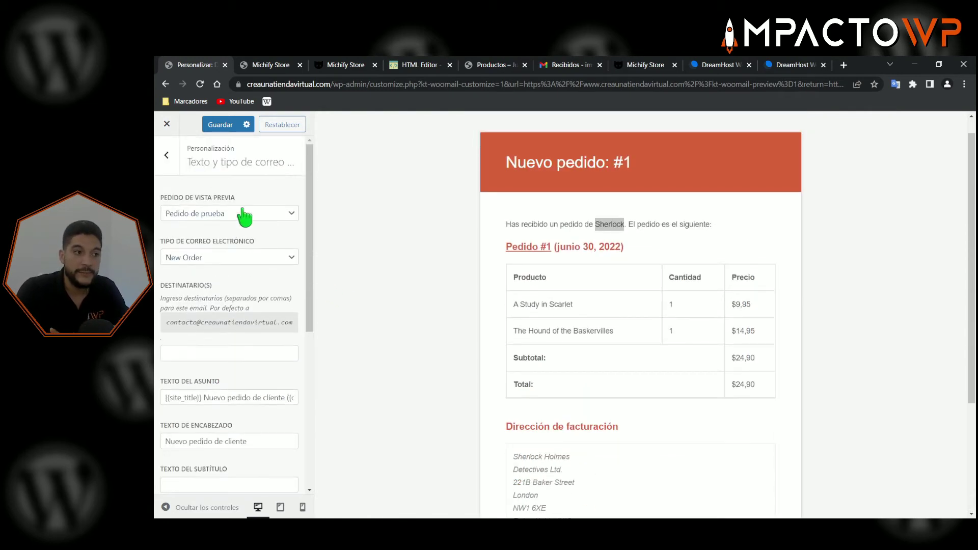
- Save the New Order edits and switch to the Customer Completed Order email, 'Gracias por tu compra'
left_click(218, 126)
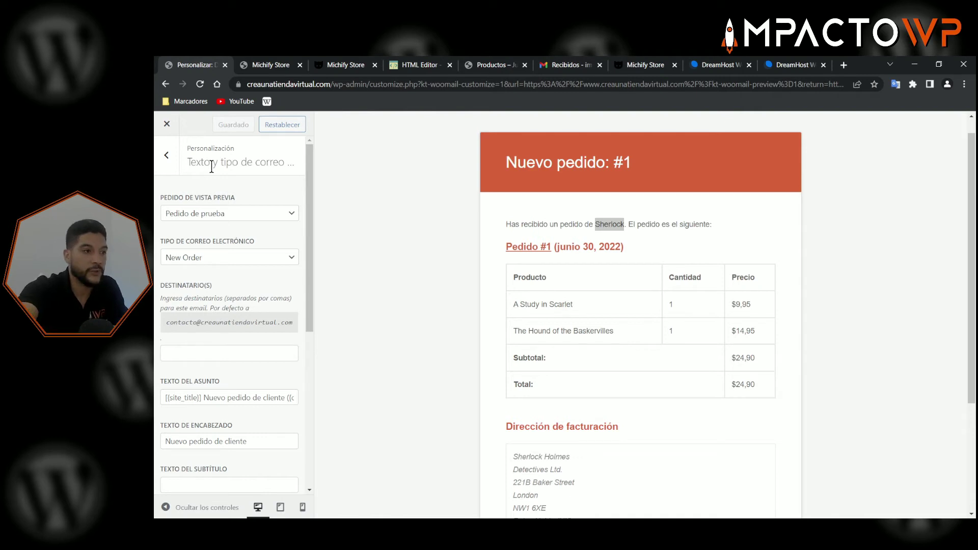
left_click(245, 259)
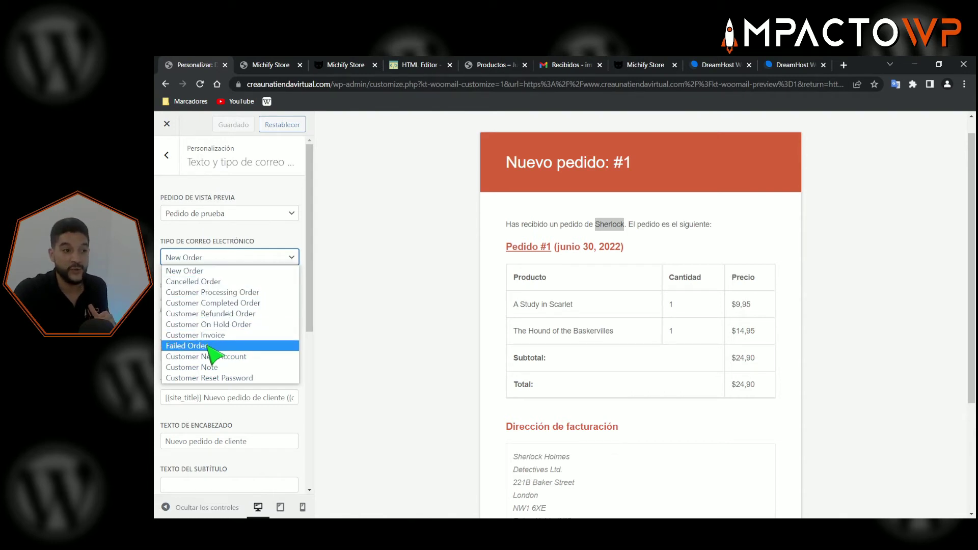
left_click(209, 303)
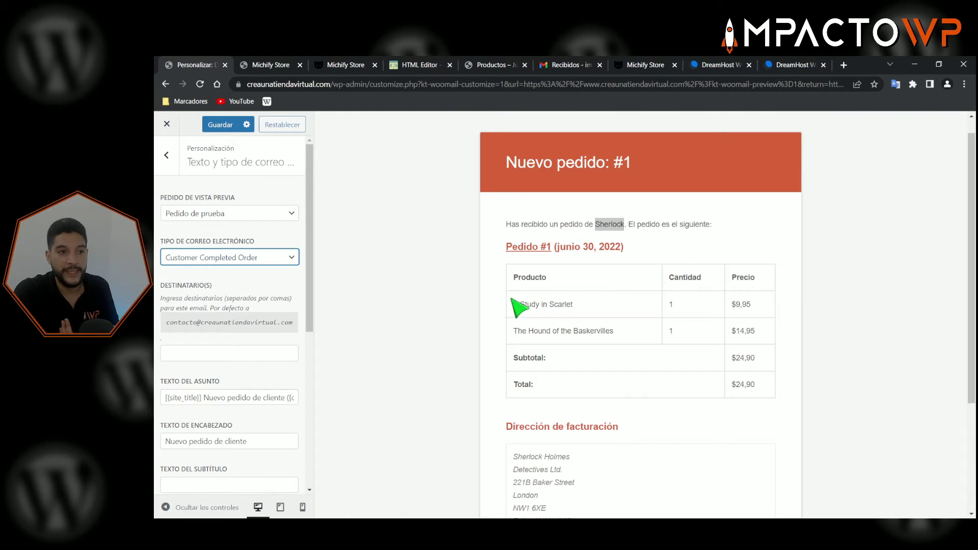
left_click_drag(506, 162, 664, 163)
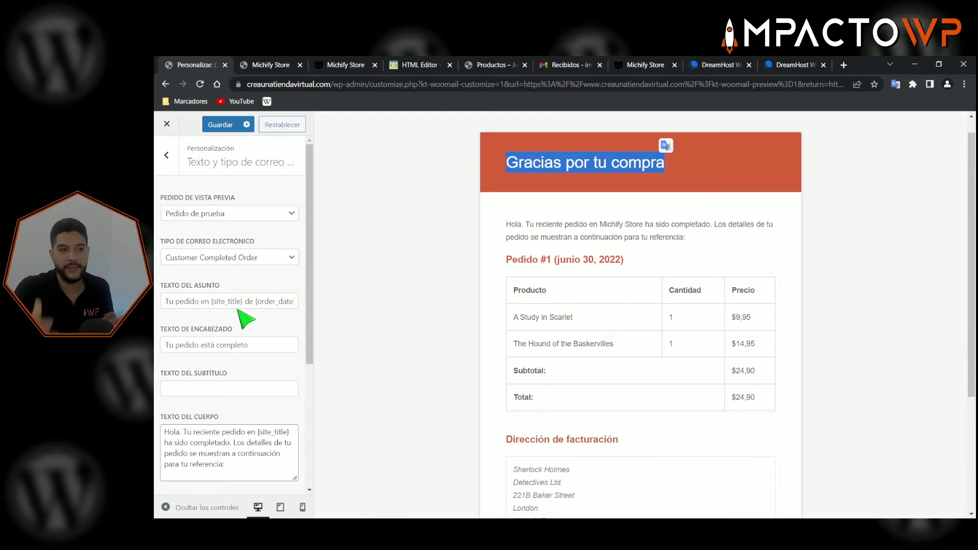
left_click(234, 258)
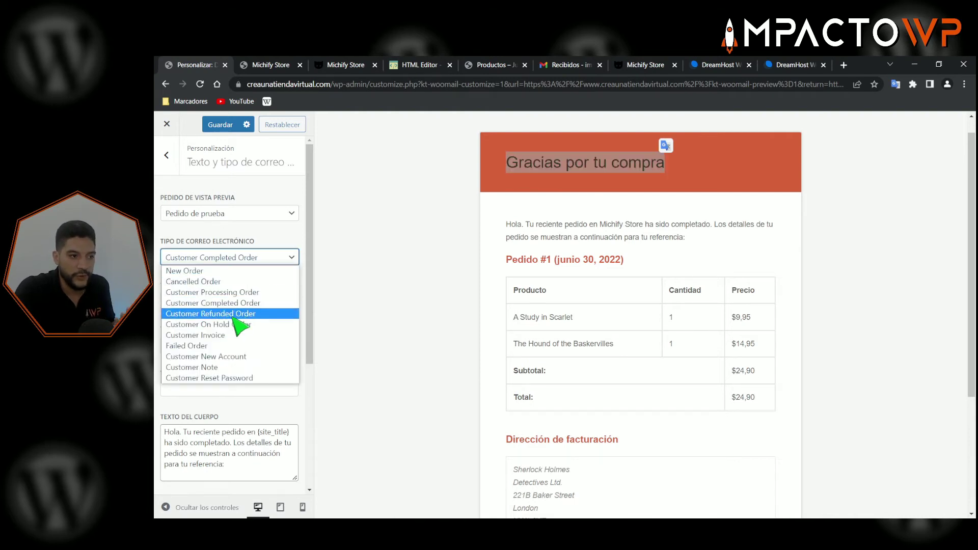
left_click(268, 393)
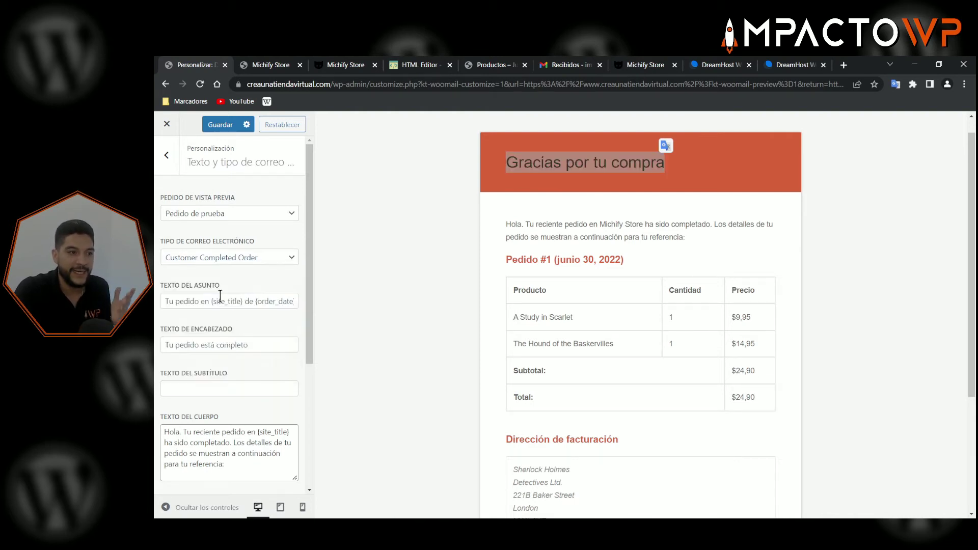
scroll(214, 331, "down", 2)
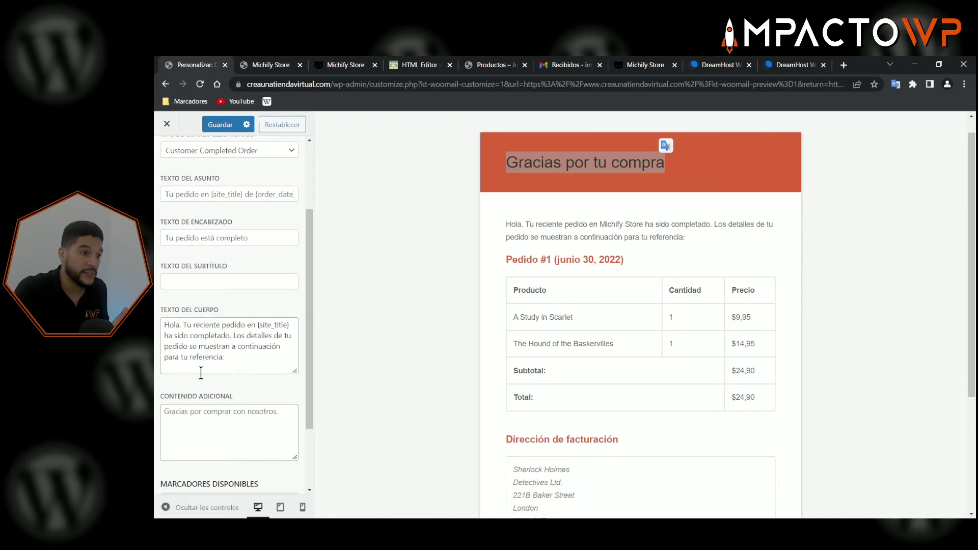
scroll(279, 340, "down", 2)
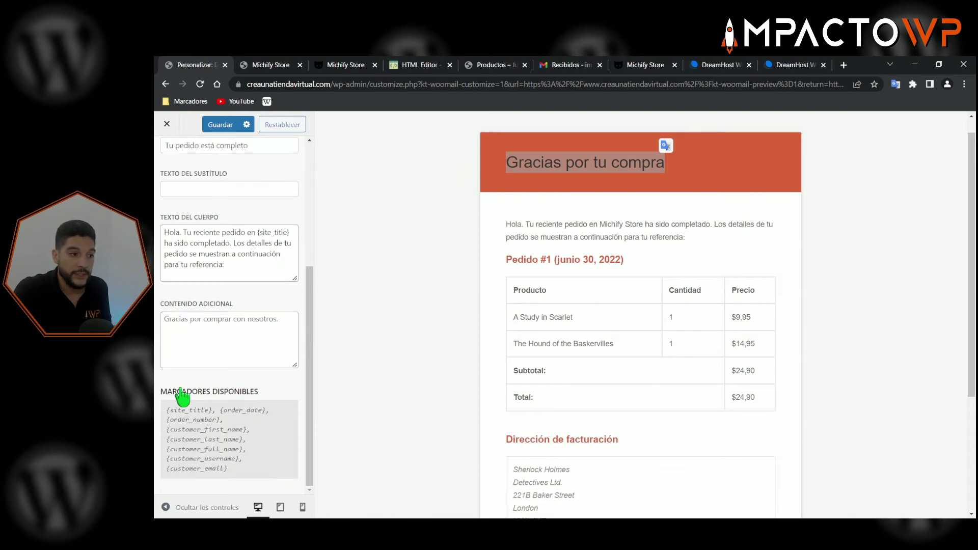
left_click_drag(173, 392, 272, 397)
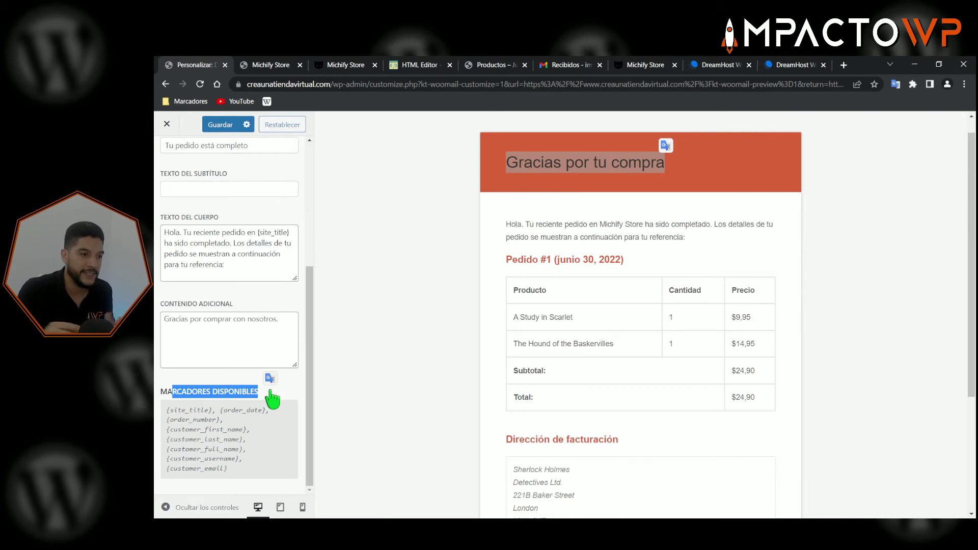
left_click(236, 476)
left_click_drag(236, 475, 218, 468)
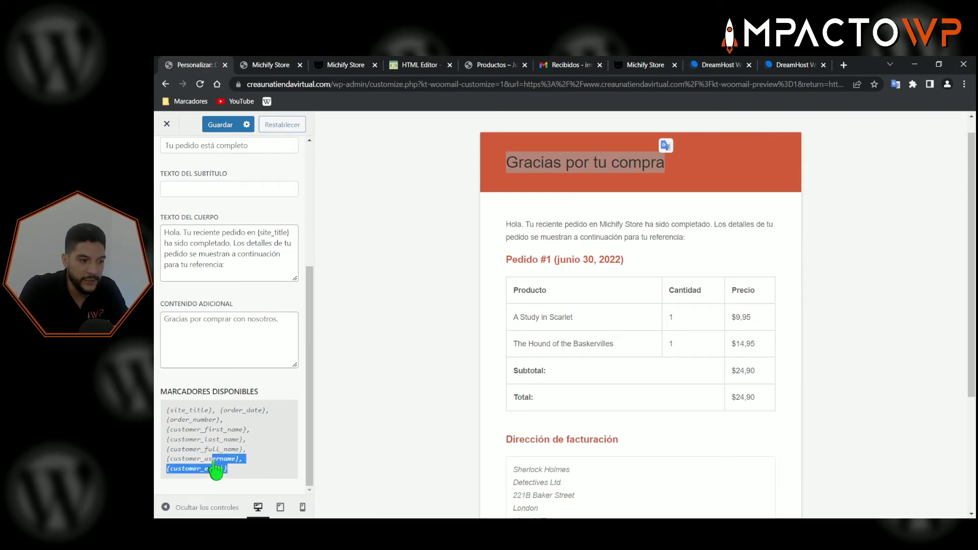
left_click(237, 449)
scroll(265, 327, "up", 1)
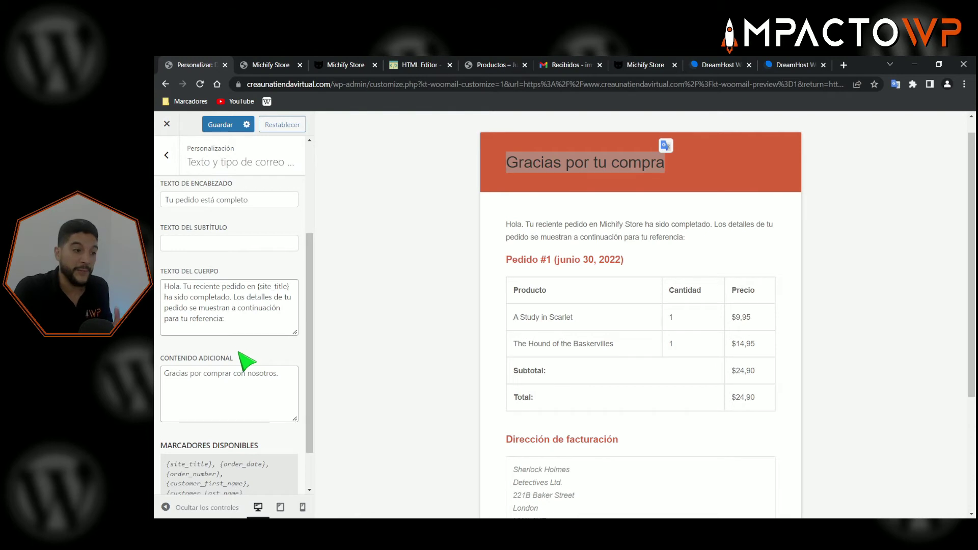
scroll(238, 352, "down", 1)
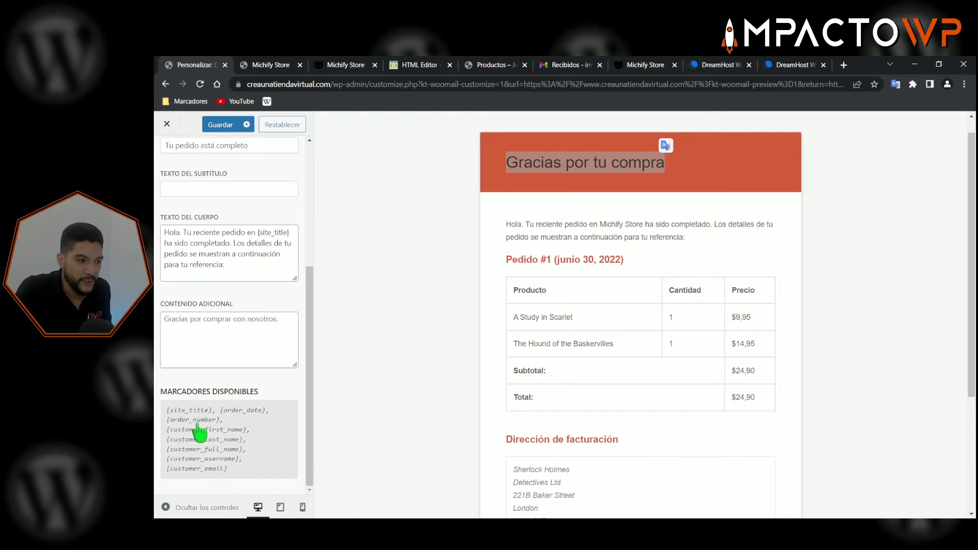
left_click_drag(168, 431, 247, 441)
right_click(250, 436)
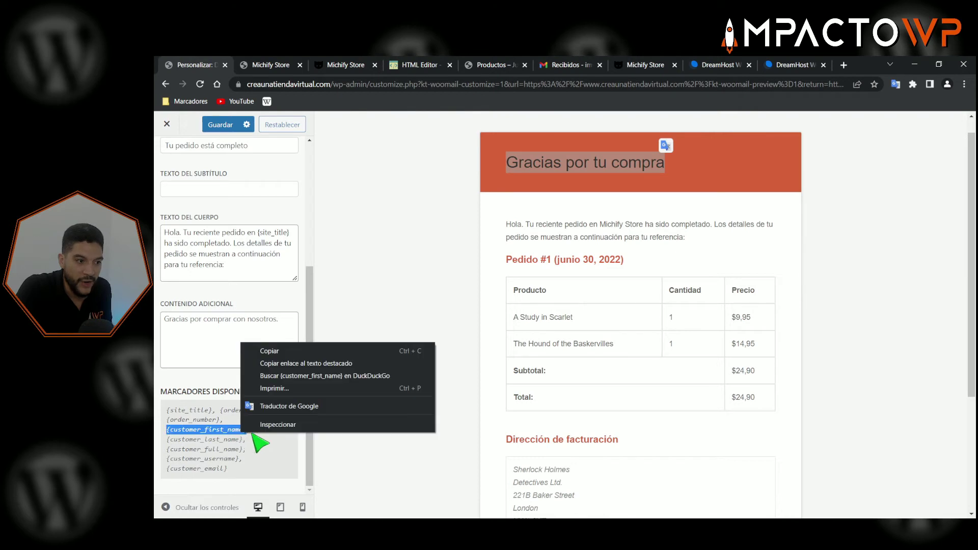
left_click(267, 351)
left_click(179, 233)
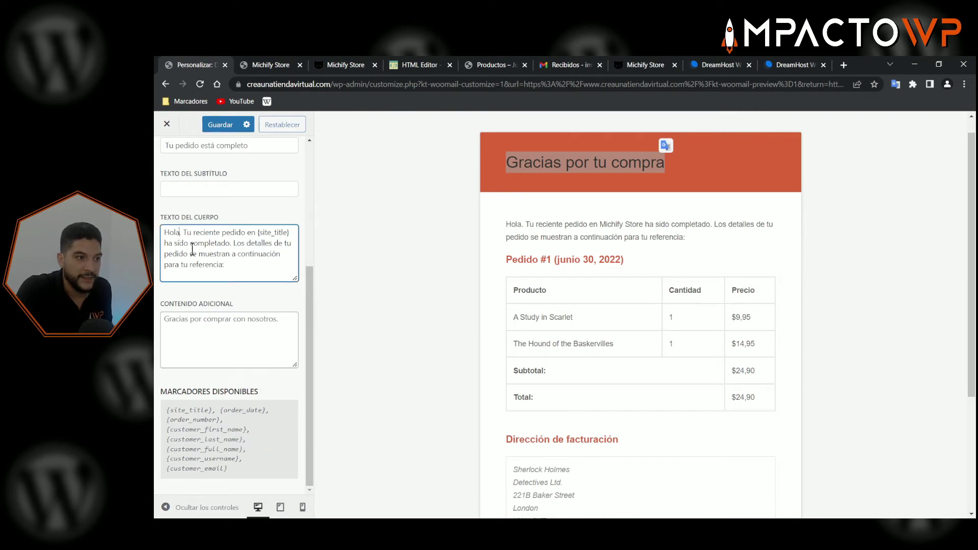
key("ctrl+v")
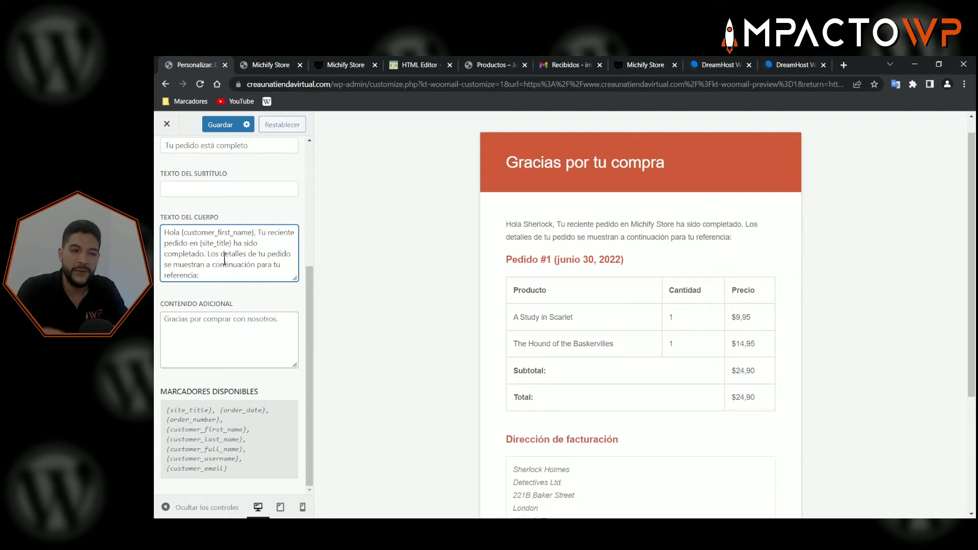
scroll(224, 275, "up", 4)
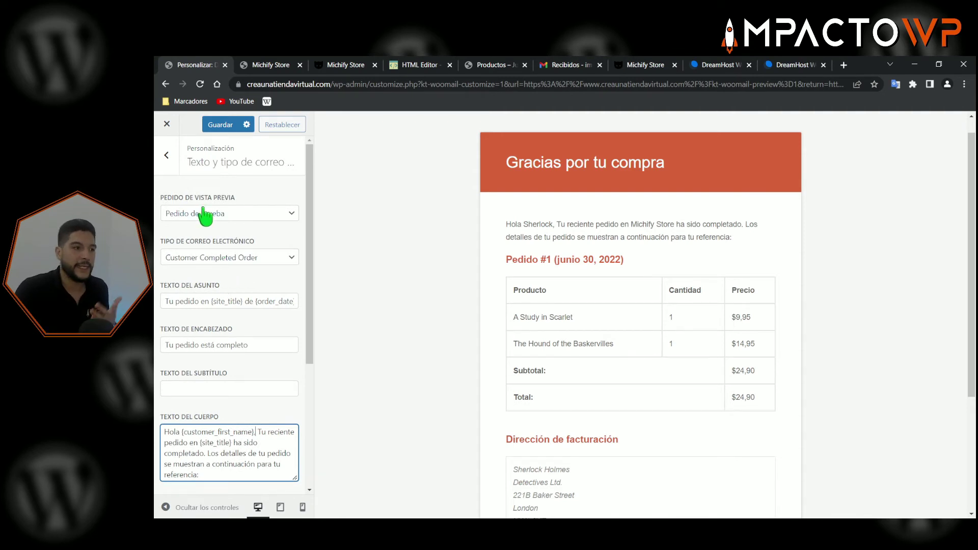
left_click(217, 257)
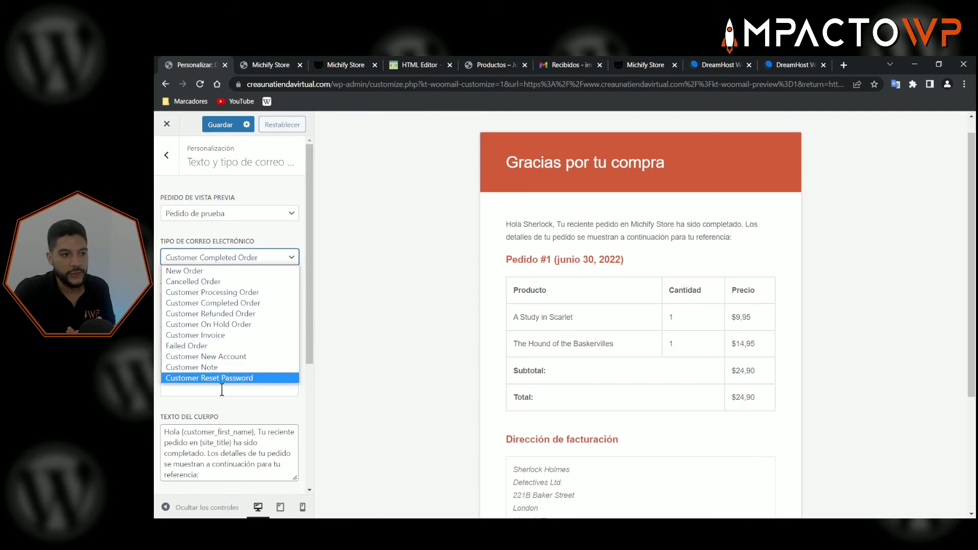
left_click(394, 351)
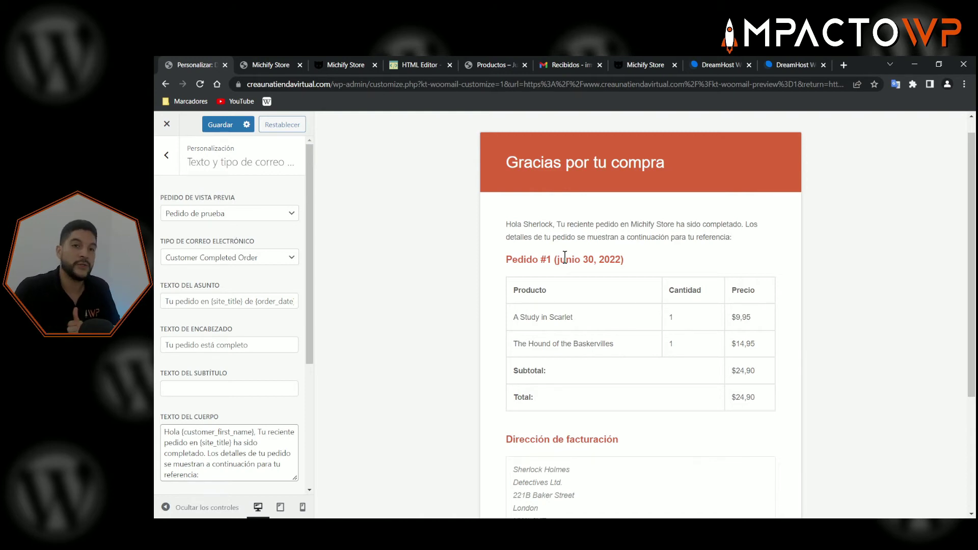
- Save the email customizer settings with Guardar
left_click(219, 124)
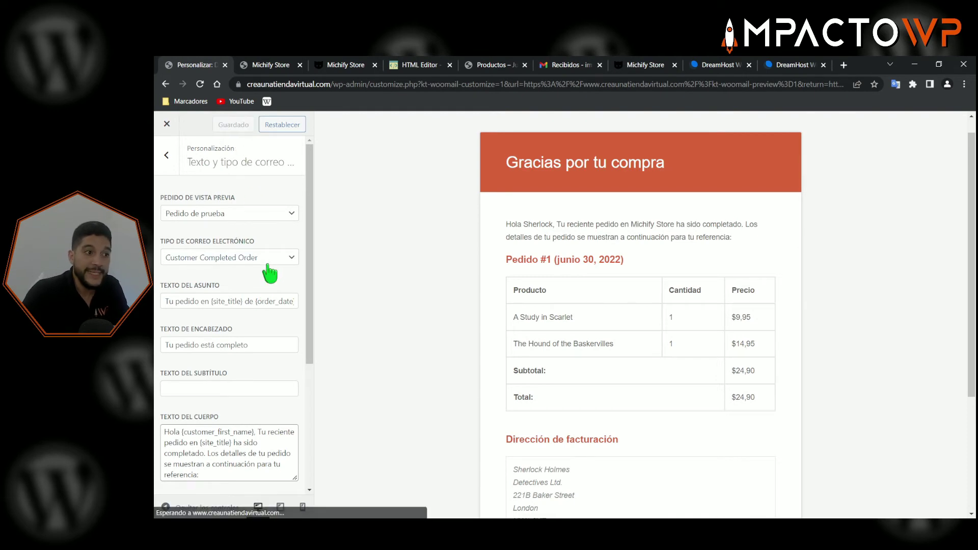
scroll(234, 260, "down", 4)
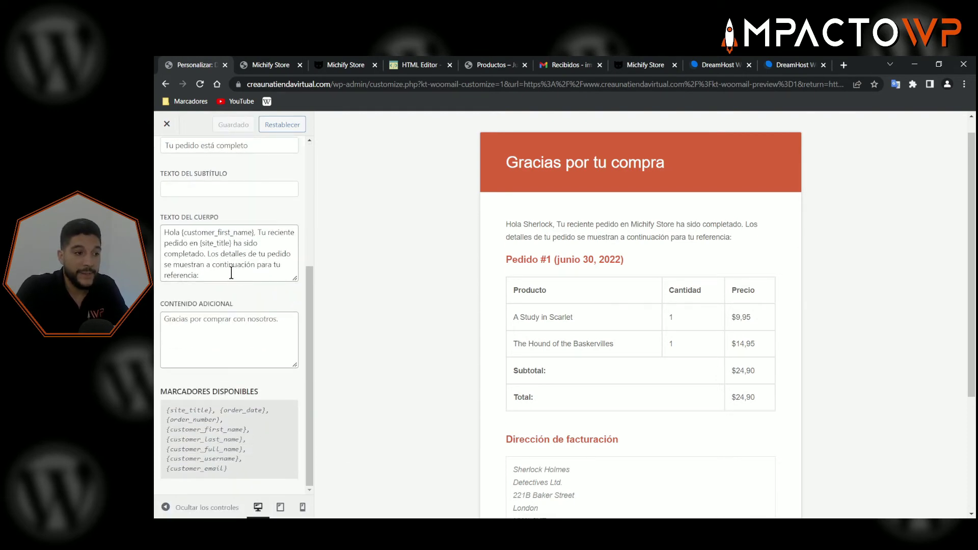
scroll(246, 325, "up", 4)
- Send a preview email to the store's contact address, confirming and dismissing the sent notice
left_click(170, 158)
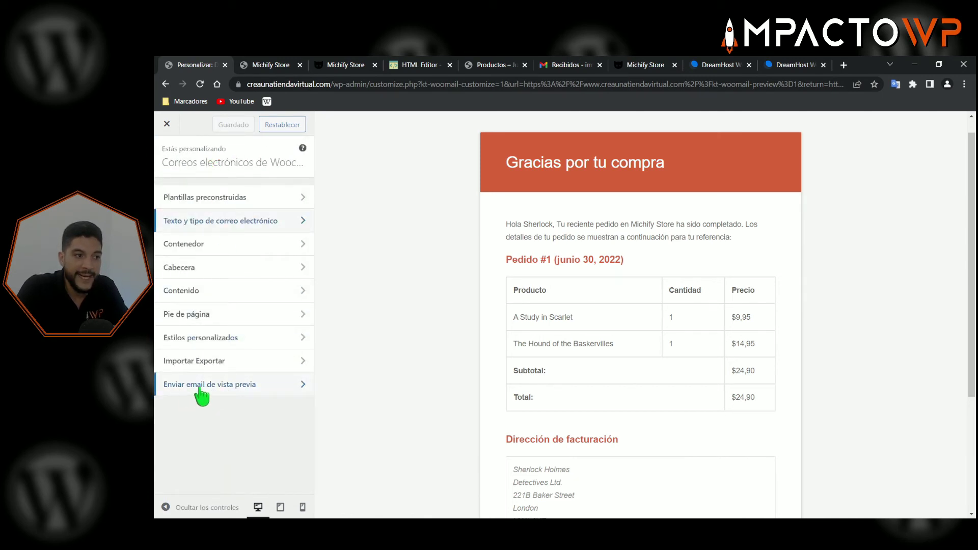
left_click(226, 391)
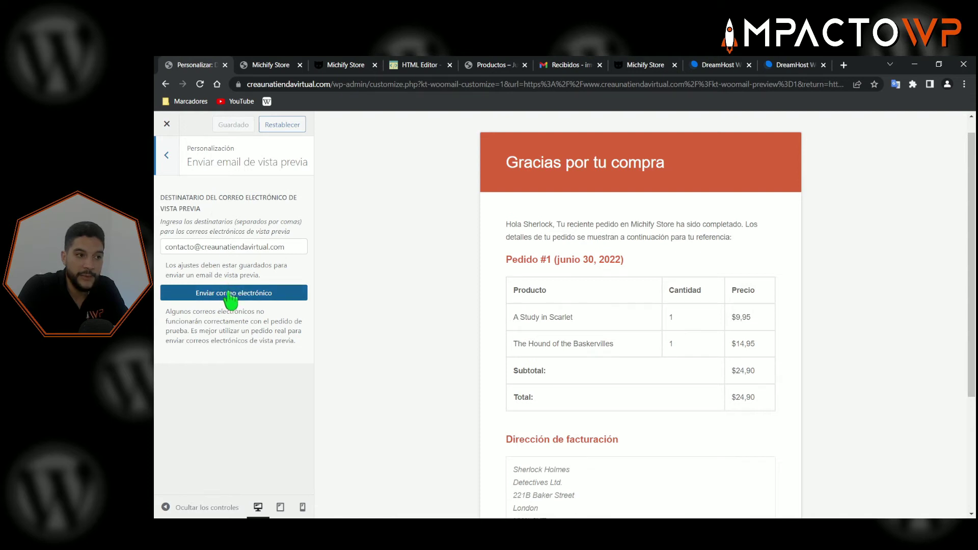
left_click(224, 298)
left_click(607, 140)
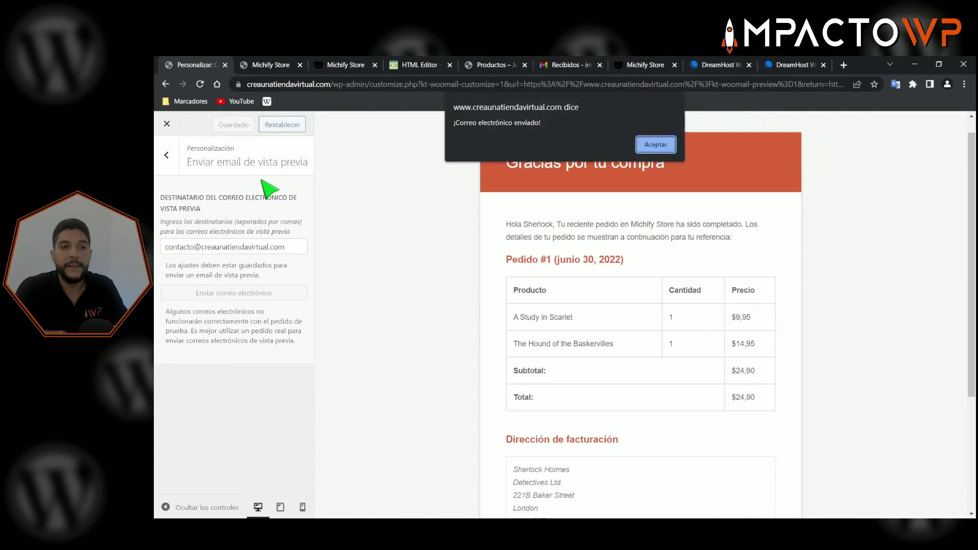
left_click(652, 145)
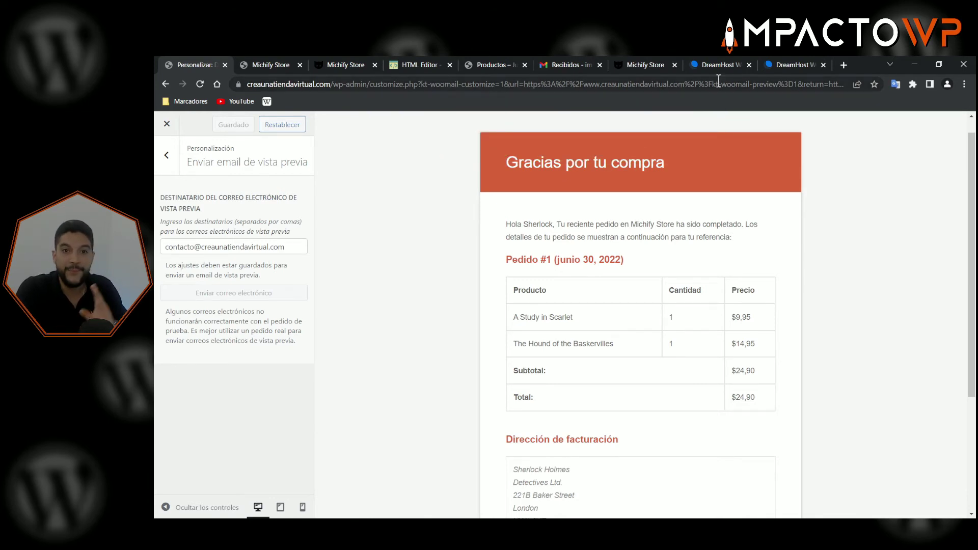
- Refresh DreamHost Webmail and read the 'Tu pedido en Michify Store ya está completo' email
left_click(718, 65)
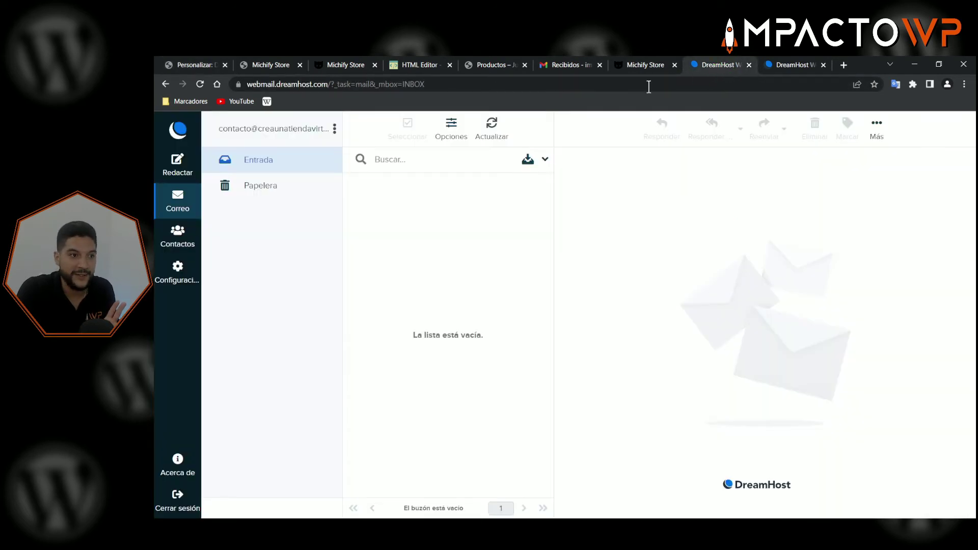
left_click(494, 135)
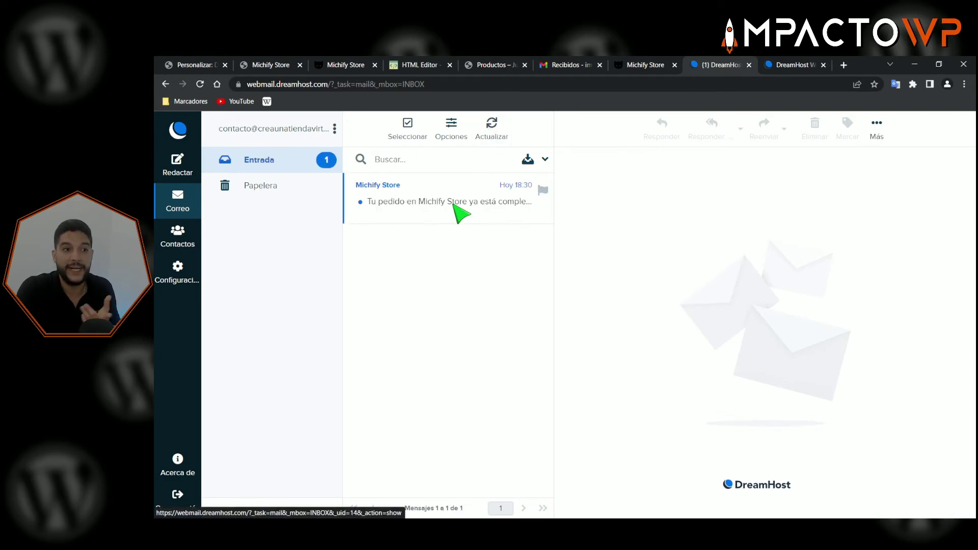
left_click(428, 201)
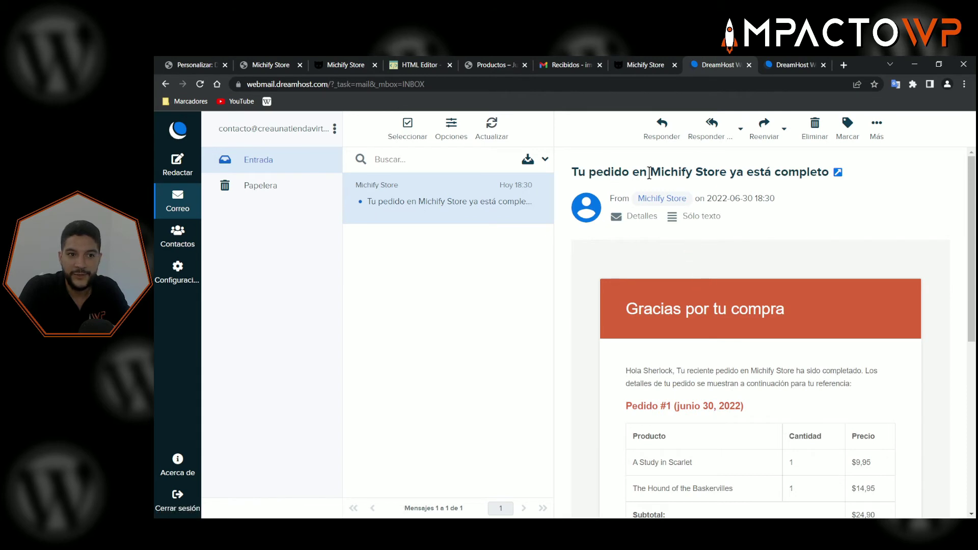
scroll(781, 306, "down", 1)
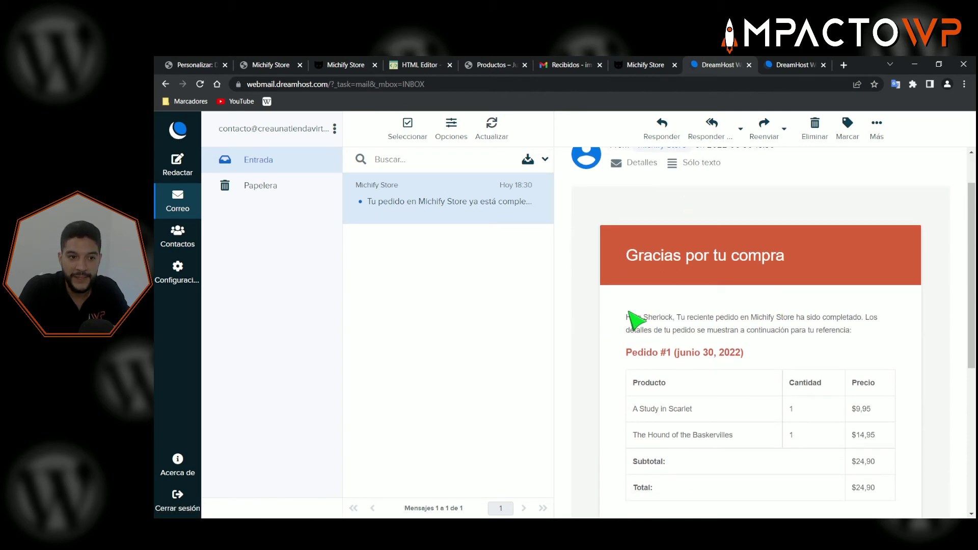
scroll(787, 329, "down", 3)
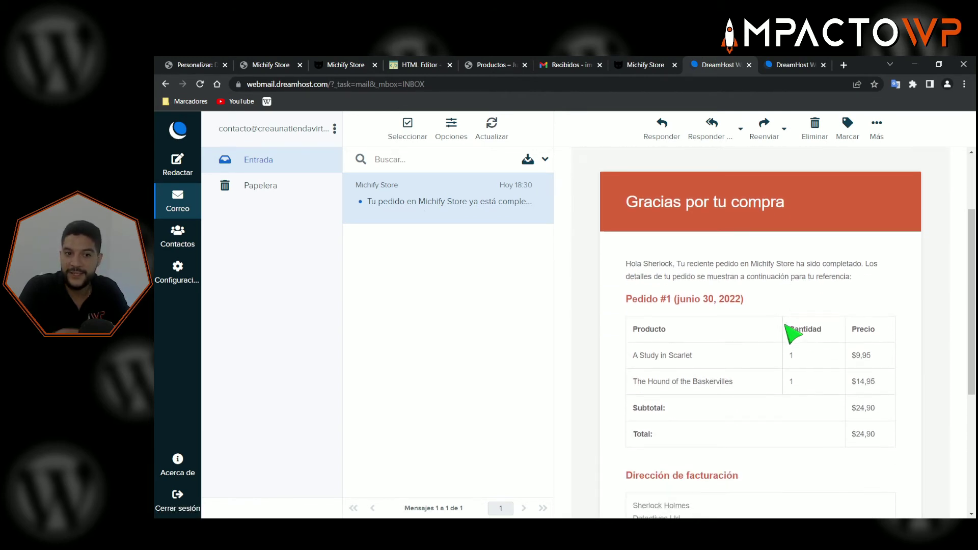
scroll(739, 342, "down", 2)
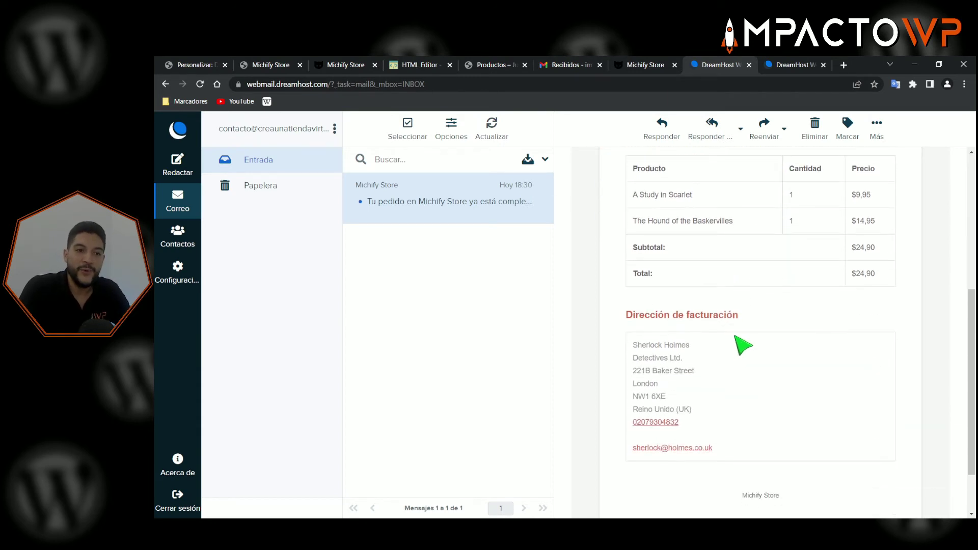
scroll(743, 343, "up", 3)
scroll(753, 345, "up", 3)
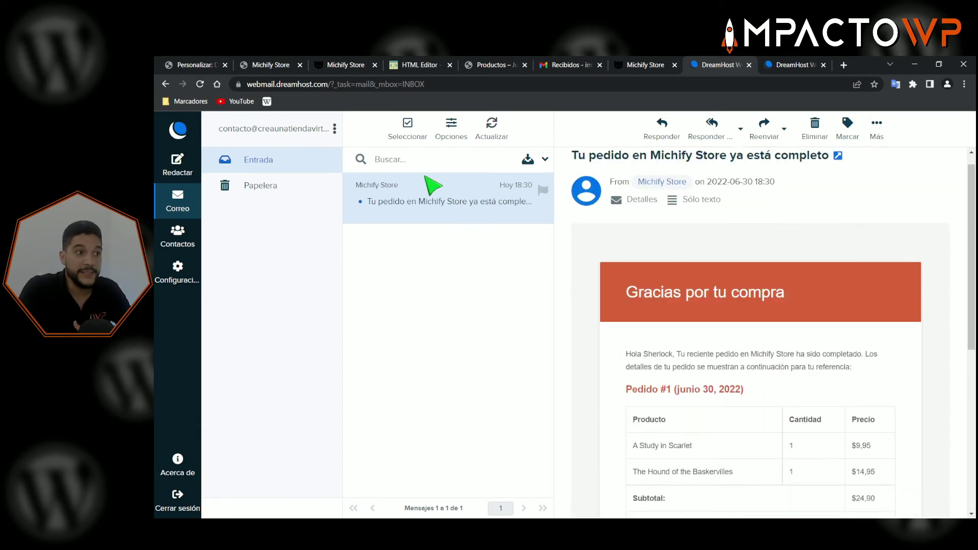
left_click(193, 64)
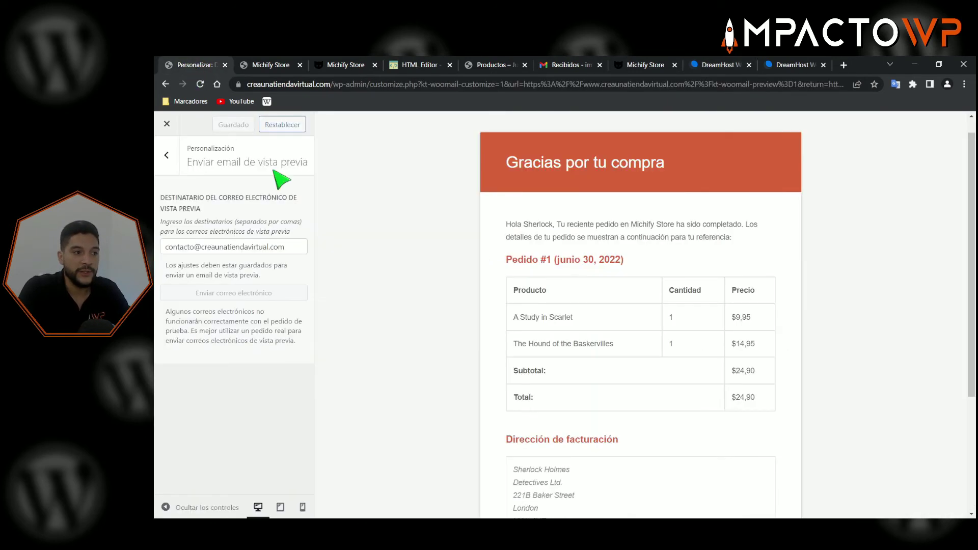
- Try a red #f70202 Contenedor background, then restore the default #fdfdfd
left_click(166, 155)
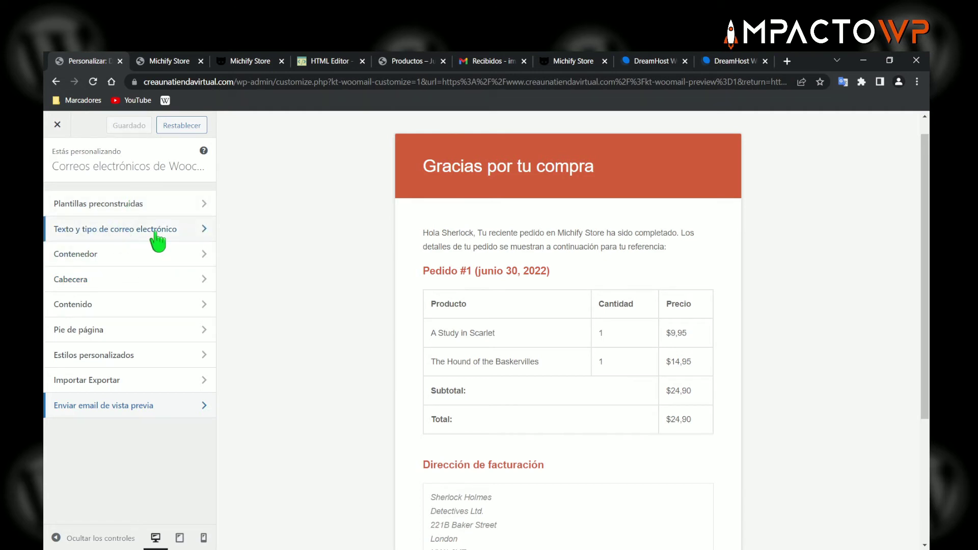
left_click(123, 254)
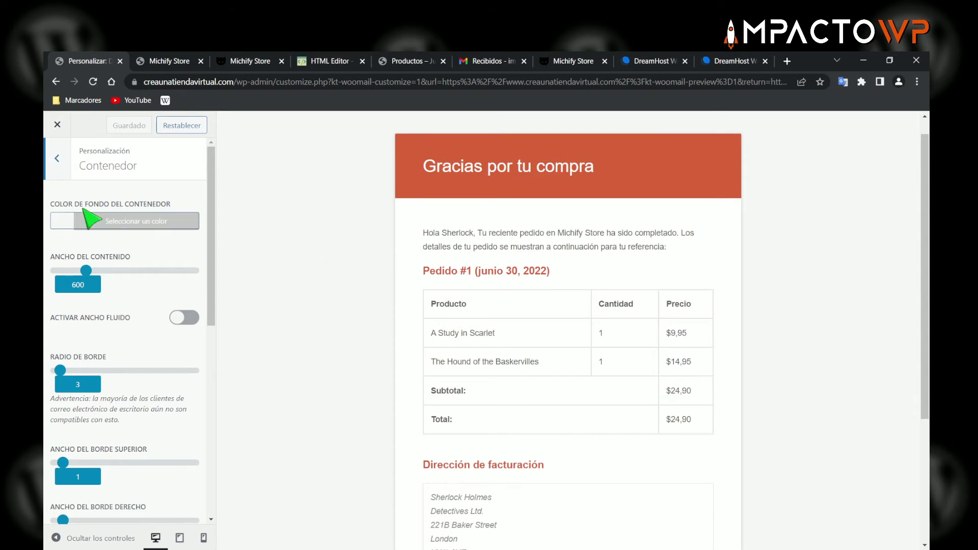
left_click(134, 222)
left_click(181, 276)
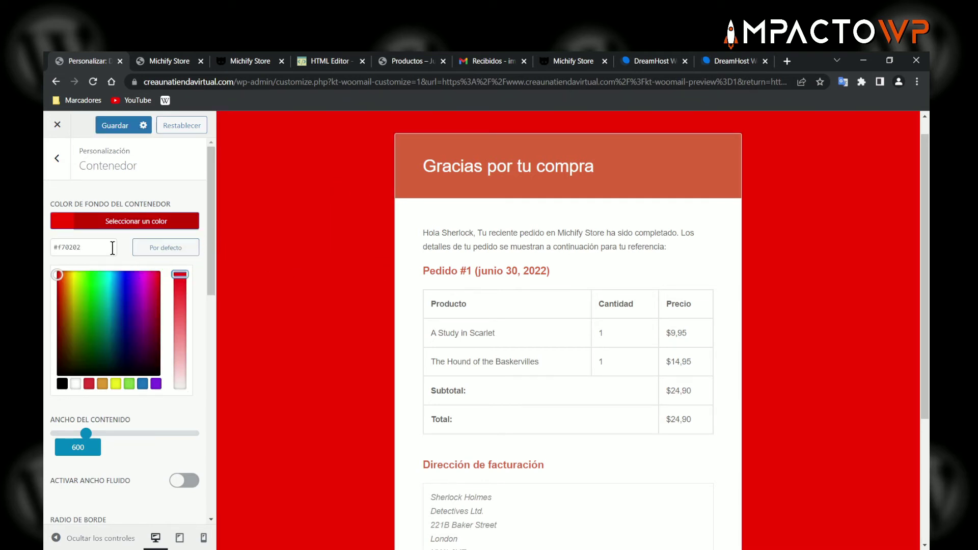
left_click_drag(94, 247, 57, 255)
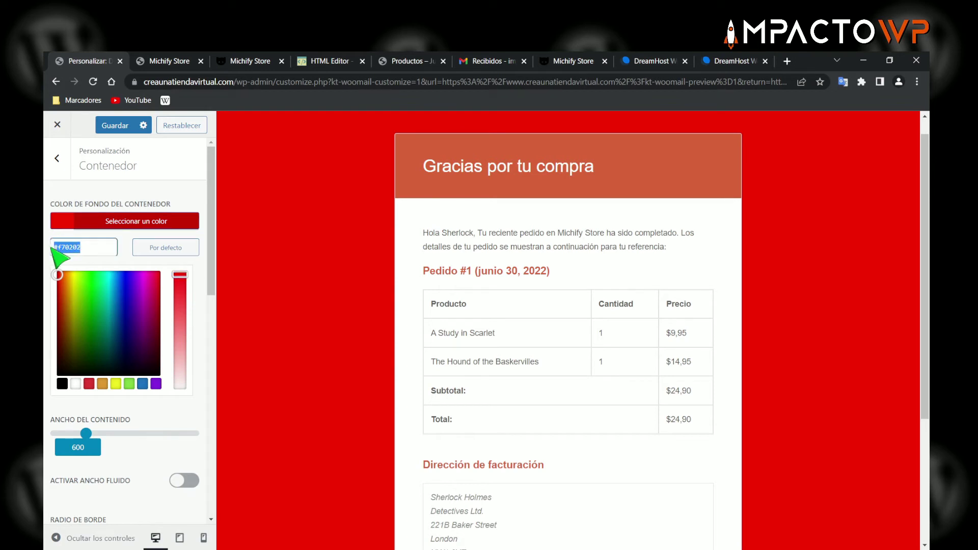
key("BackSpace")
left_click(141, 249)
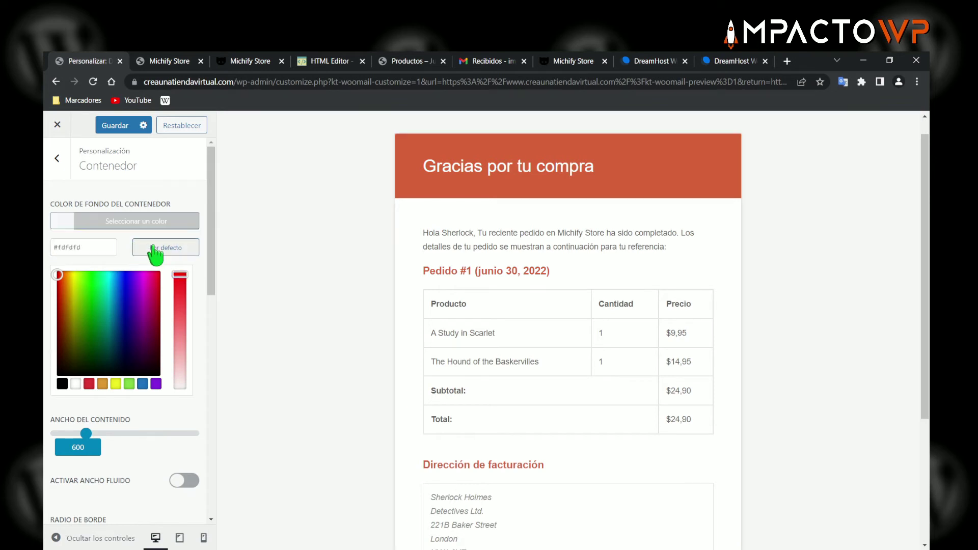
- Set the content width to 602 and leave Activar ancho fluido off
left_click(136, 223)
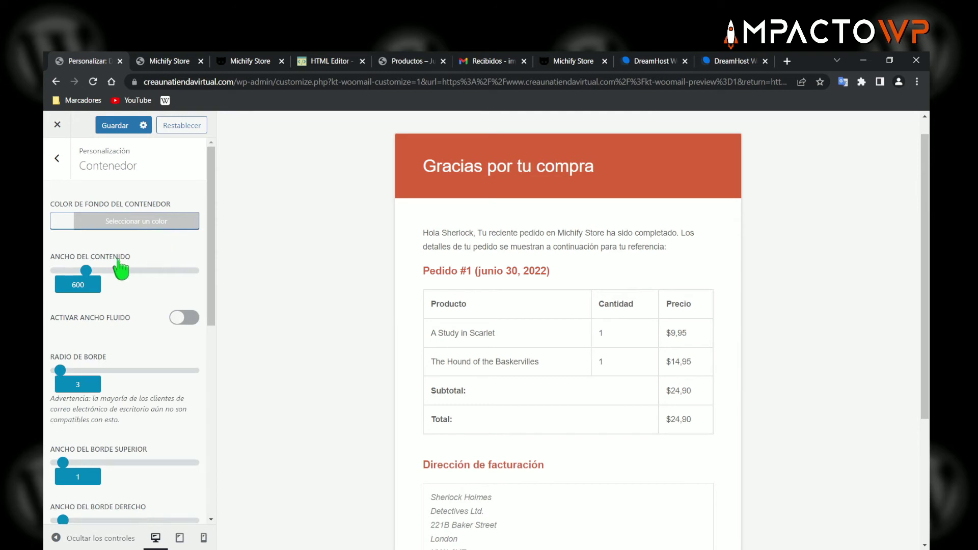
mouse_move(87, 273)
left_mouse_down()
mouse_move(136, 274)
mouse_move(86, 276)
left_mouse_up()
scroll(118, 305, "down", 1)
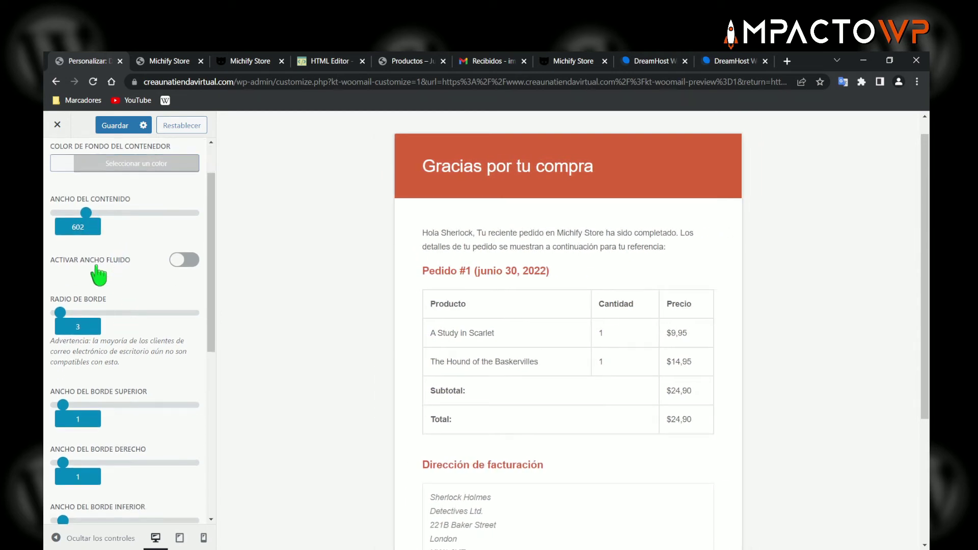
left_click(189, 261)
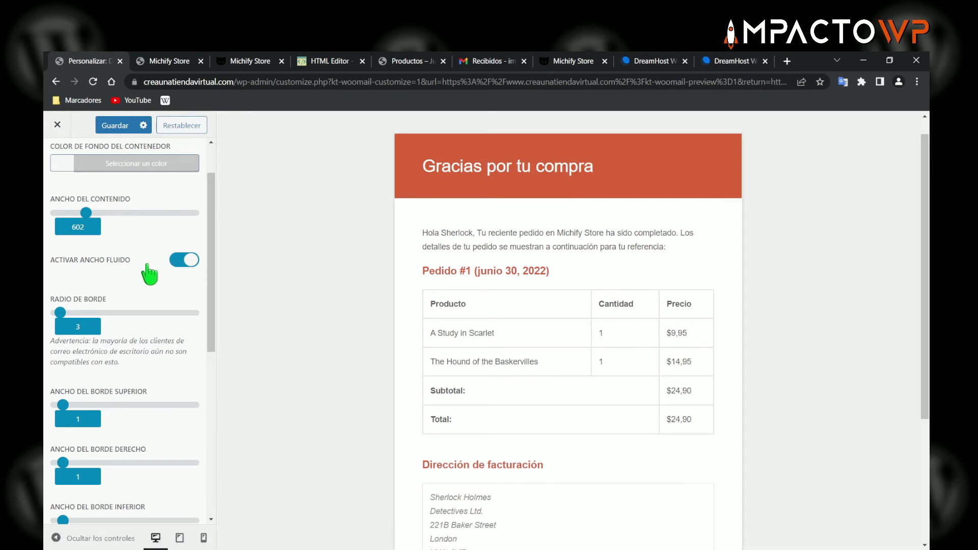
left_click(184, 261)
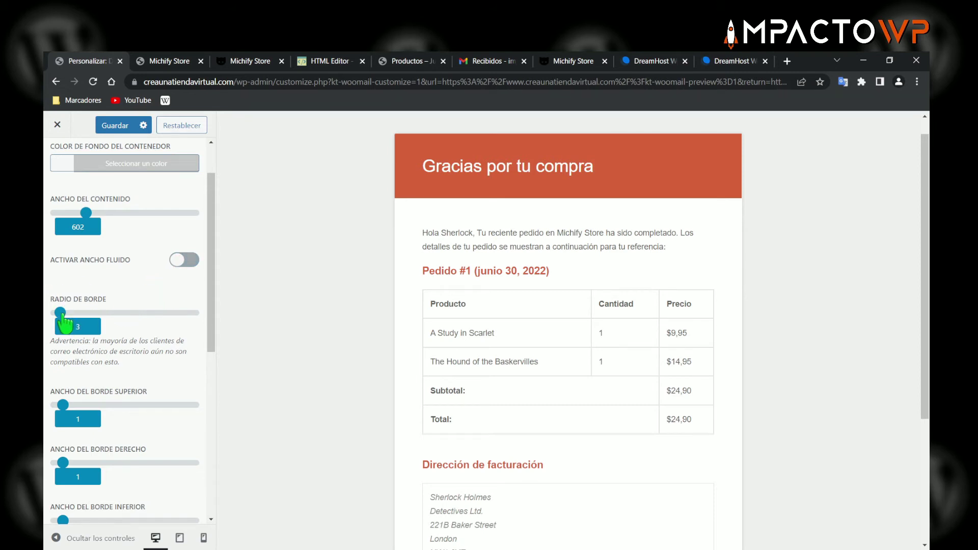
- Round the container corners with a border radius of 30
left_click_drag(61, 314, 78, 313)
scroll(376, 214, "down", 4)
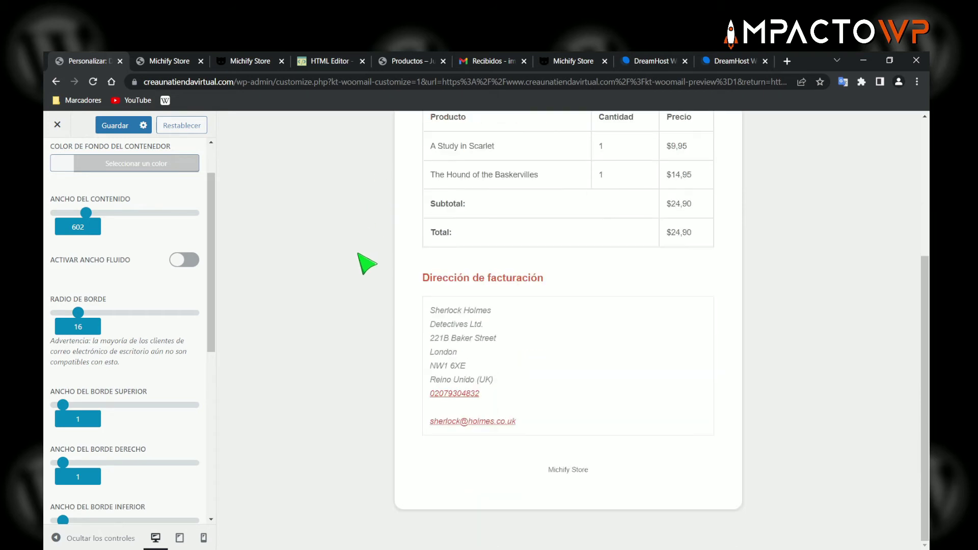
scroll(369, 257, "up", 4)
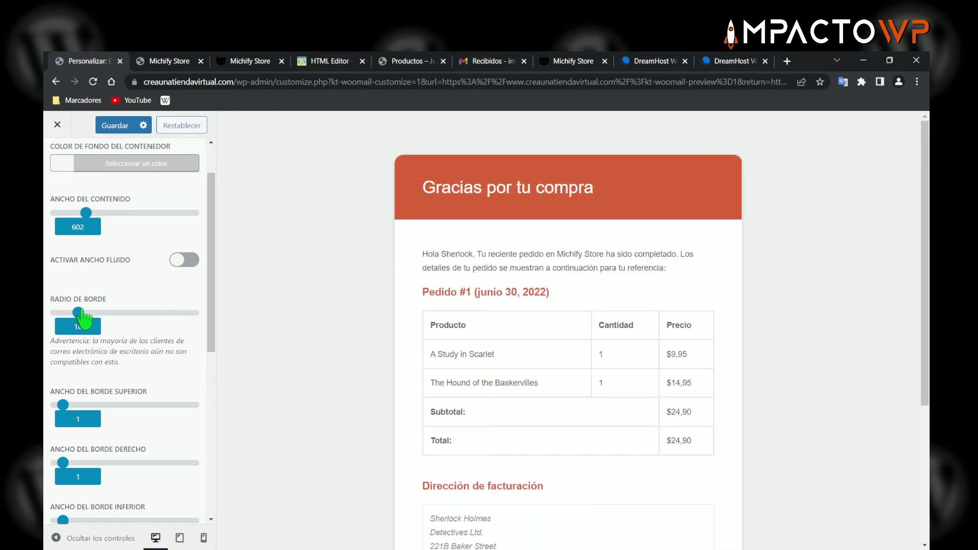
mouse_move(80, 313)
left_mouse_down()
mouse_move(53, 314)
mouse_move(111, 313)
mouse_move(97, 313)
left_mouse_up()
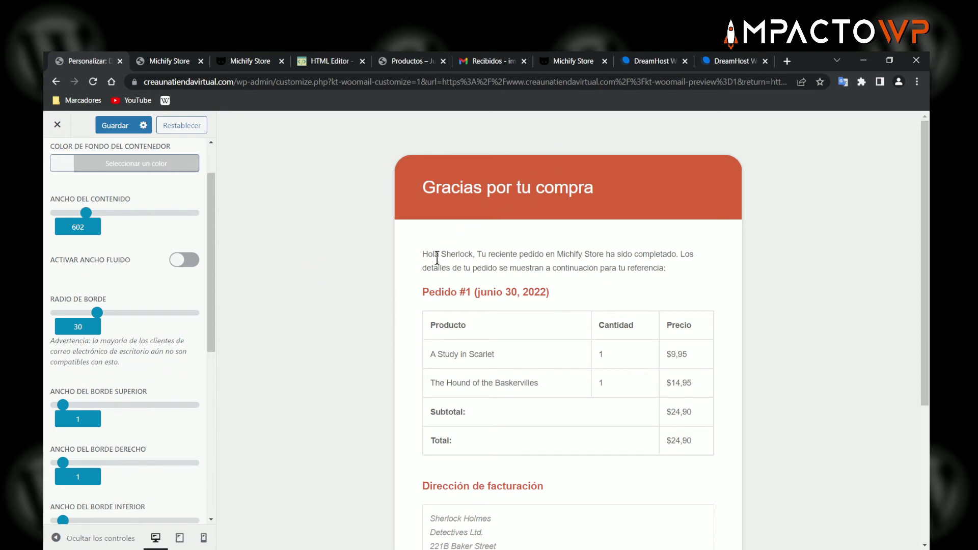
scroll(129, 310, "down", 1)
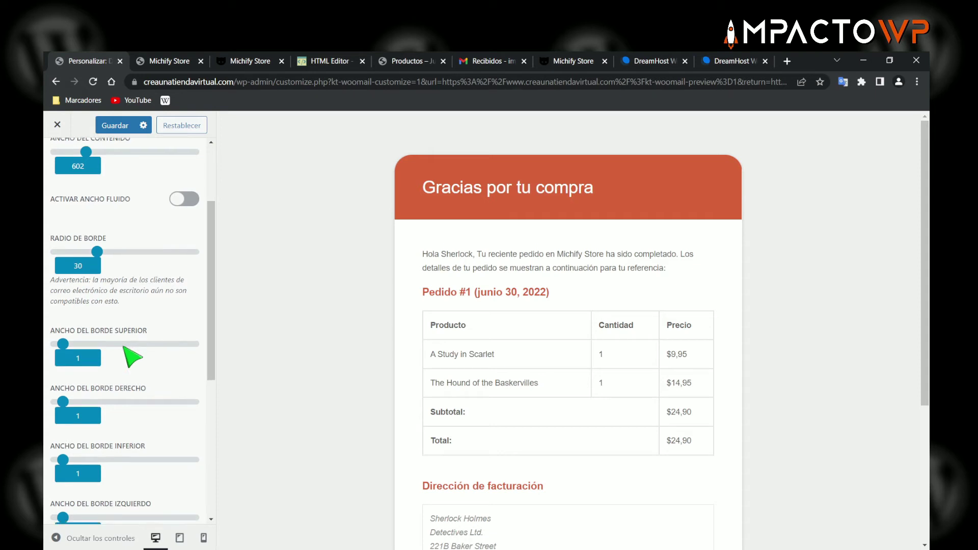
scroll(131, 353, "down", 1)
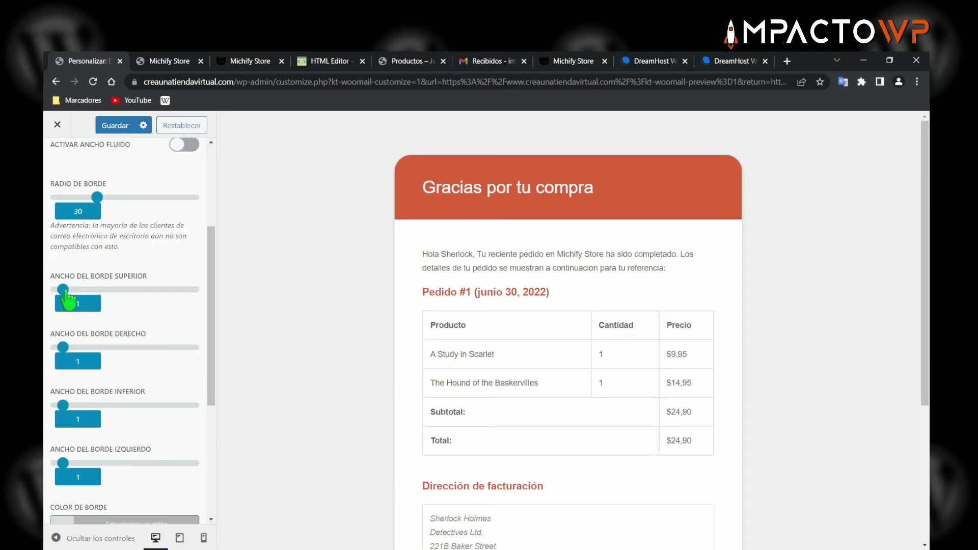
- Thicken the email container's top and right borders
mouse_move(64, 292)
left_mouse_down()
mouse_move(168, 291)
mouse_move(49, 291)
mouse_move(63, 289)
left_mouse_up()
mouse_move(68, 348)
left_mouse_down()
mouse_move(145, 348)
mouse_move(61, 351)
left_mouse_up()
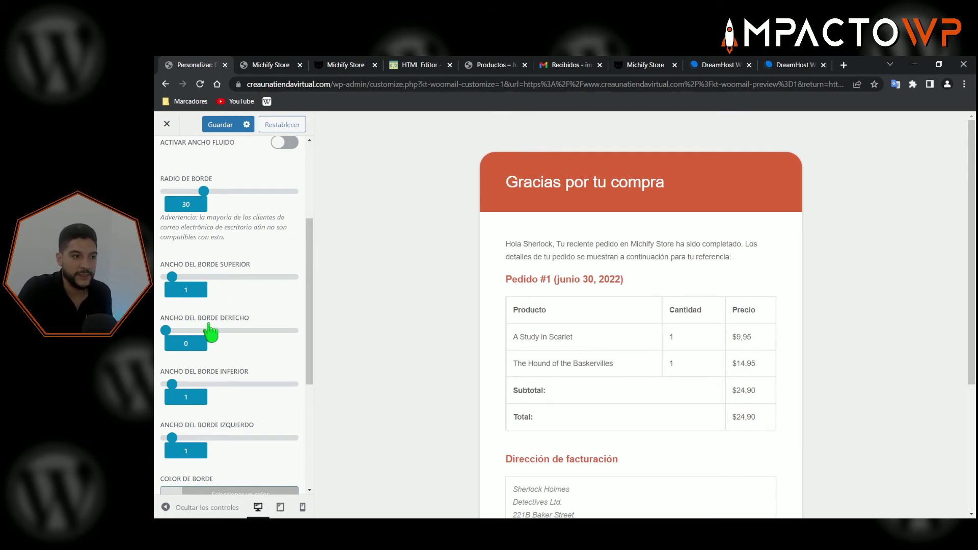
scroll(255, 336, "down", 2)
scroll(259, 339, "down", 1)
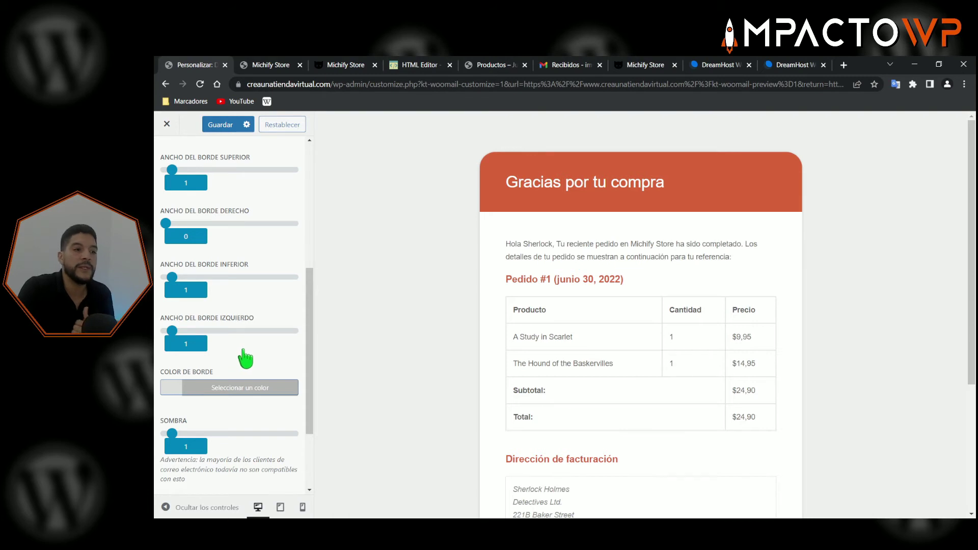
scroll(244, 361, "down", 2)
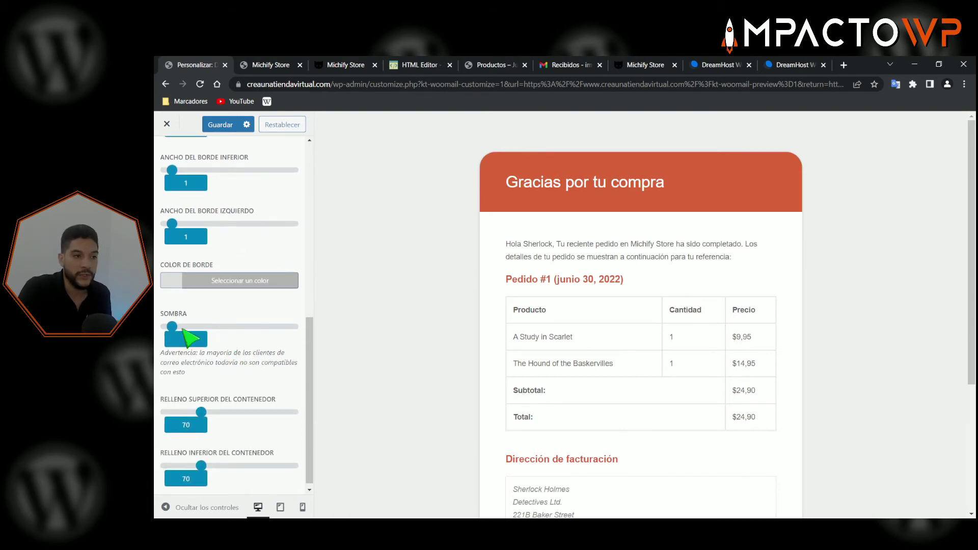
scroll(224, 349, "down", 1)
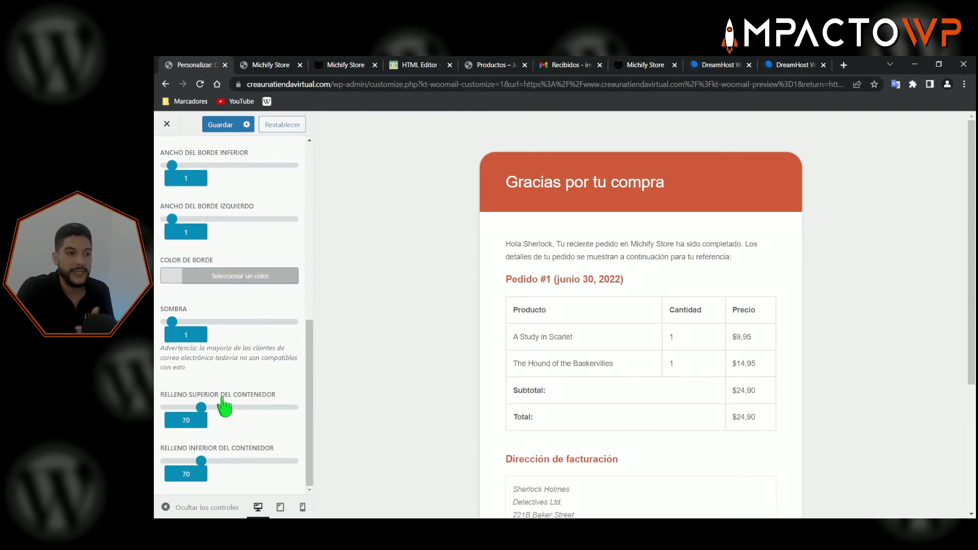
- Lower the container's top padding from 70 to 61 and return to the section list
mouse_move(202, 408)
left_mouse_down()
mouse_move(228, 408)
mouse_move(198, 407)
left_mouse_up()
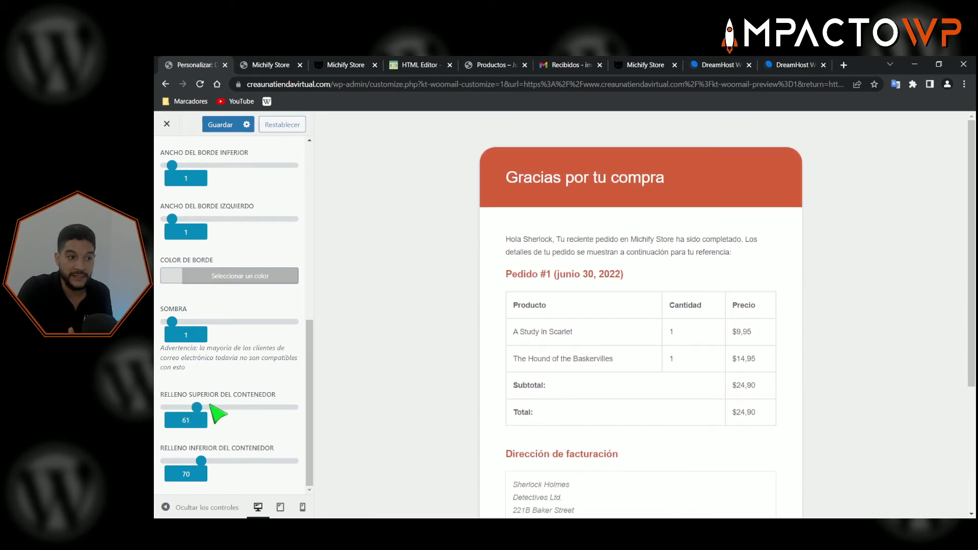
scroll(469, 399, "down", 2)
scroll(257, 387, "up", 5)
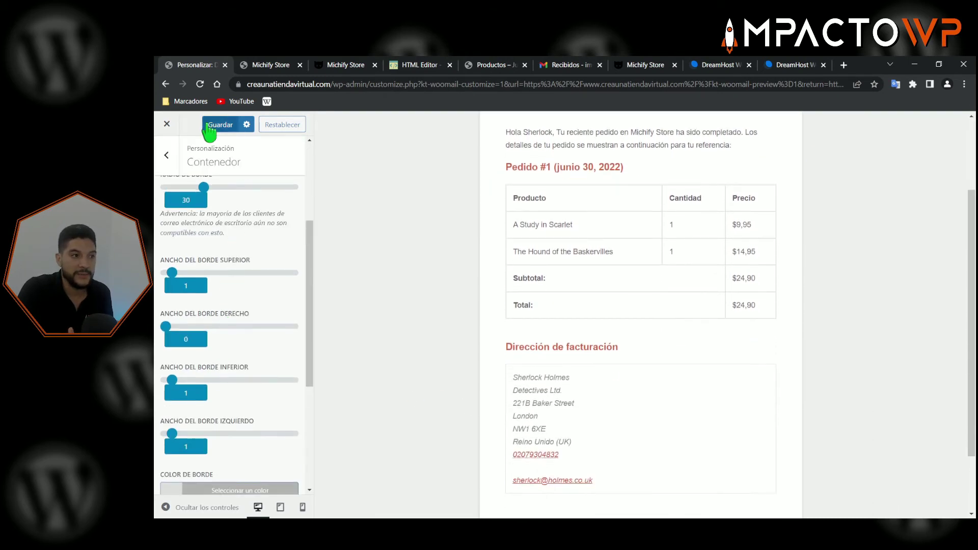
left_click(165, 157)
- Go to Cabecera > Imagen de cabecera and bring up the media picker for a header image
left_click(216, 268)
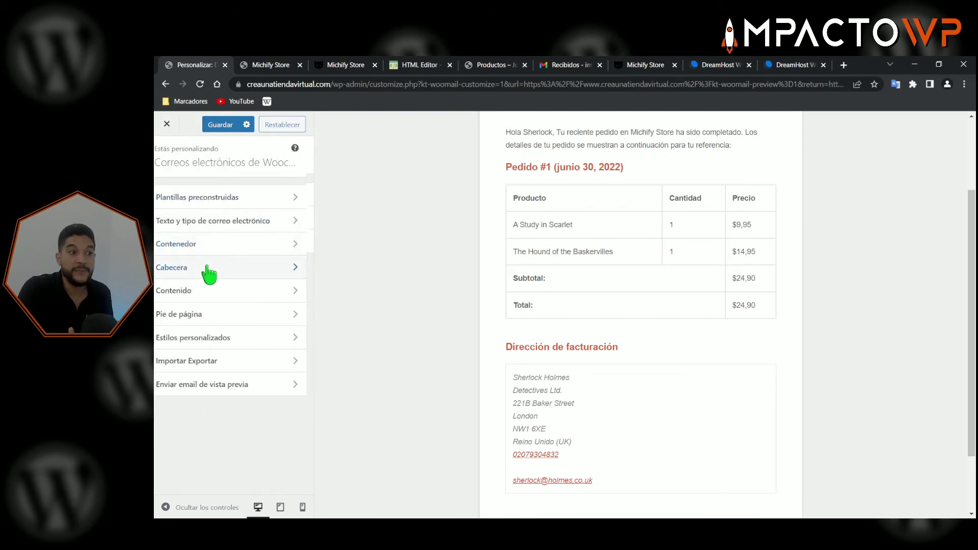
scroll(387, 232, "up", 2)
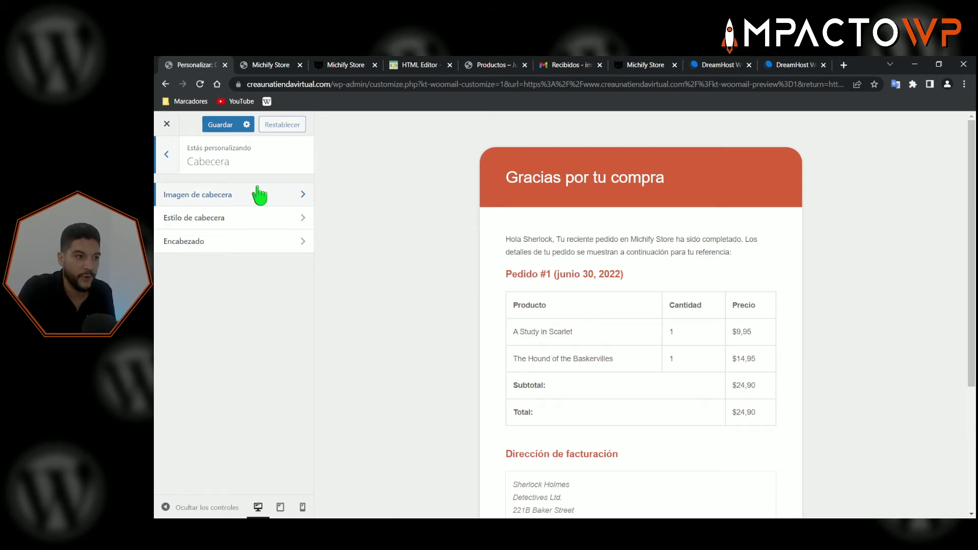
left_click(211, 202)
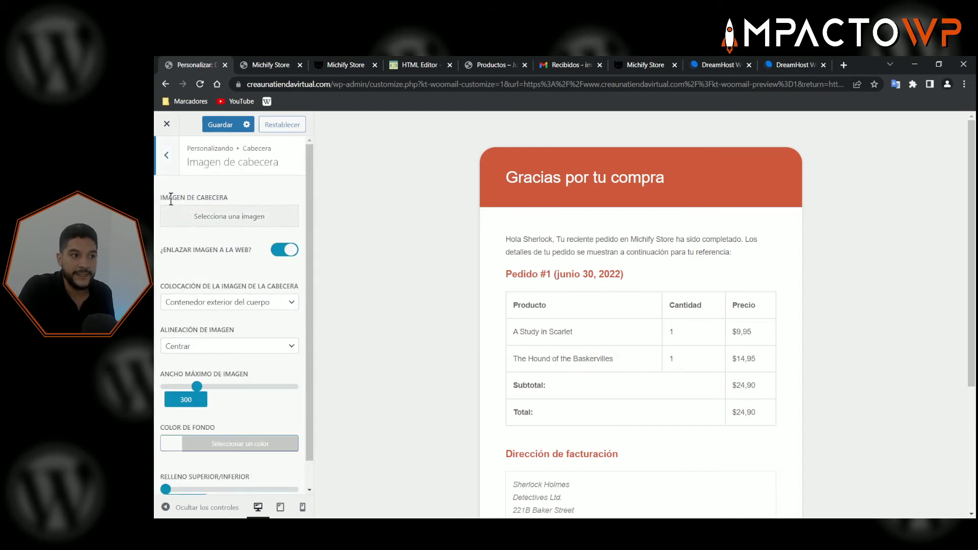
left_click(224, 219)
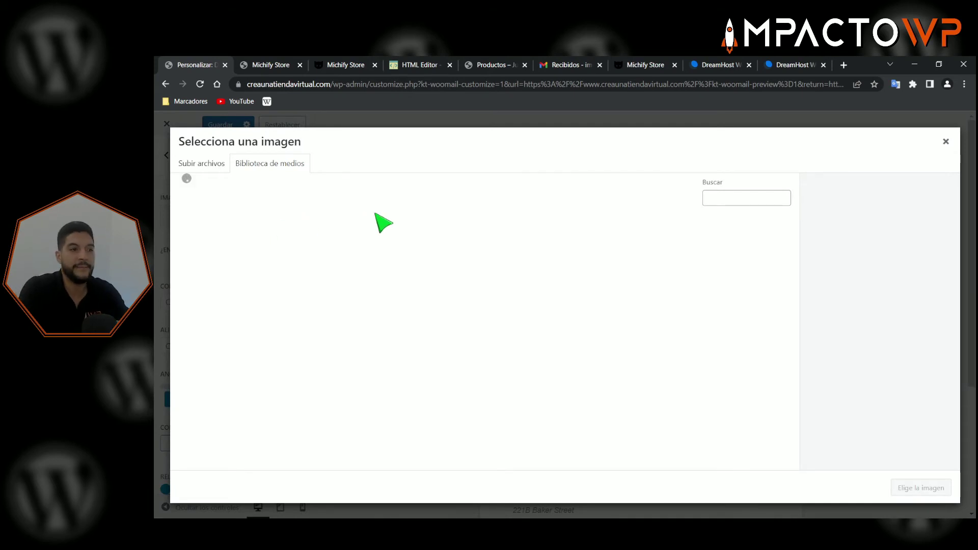
- Choose the MICHIFY logo from the media library as the email header image
left_click(225, 254)
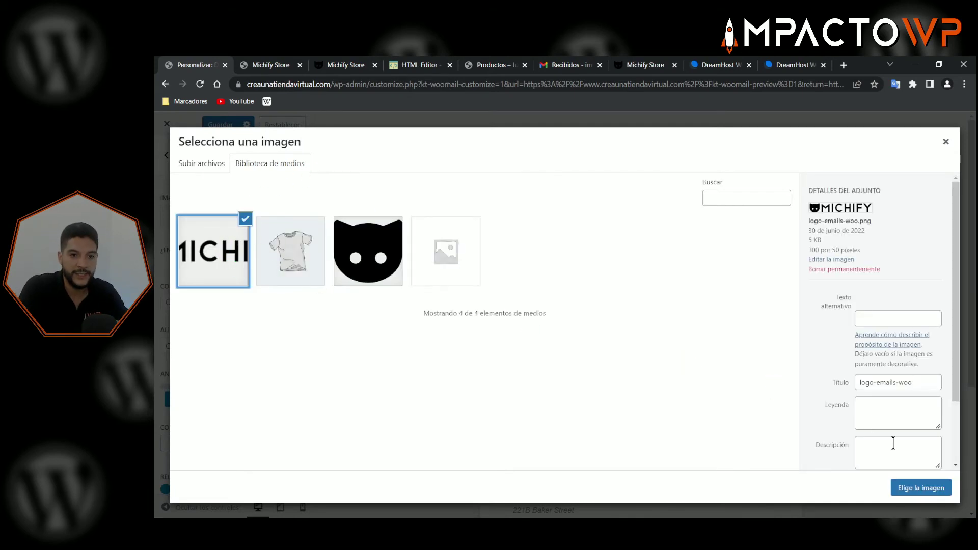
left_click(914, 492)
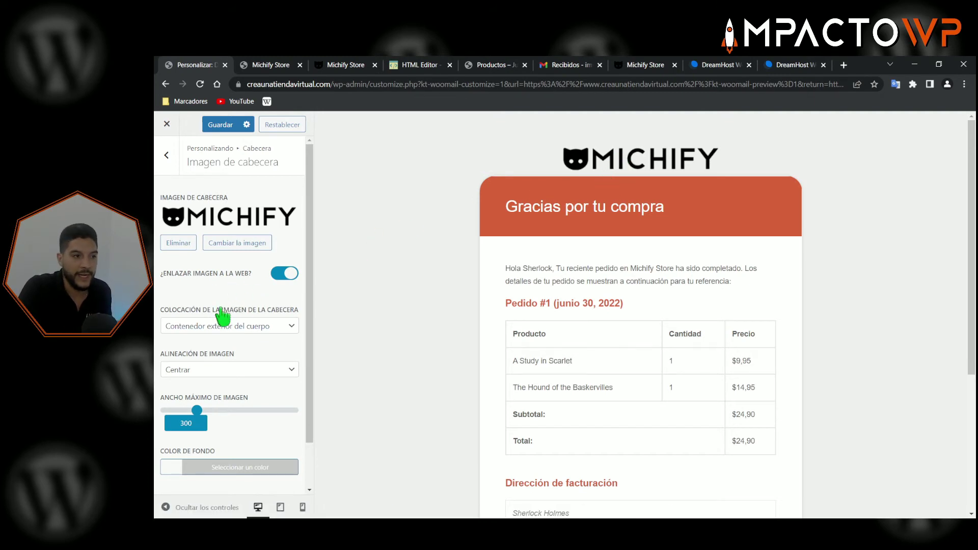
left_click(286, 274)
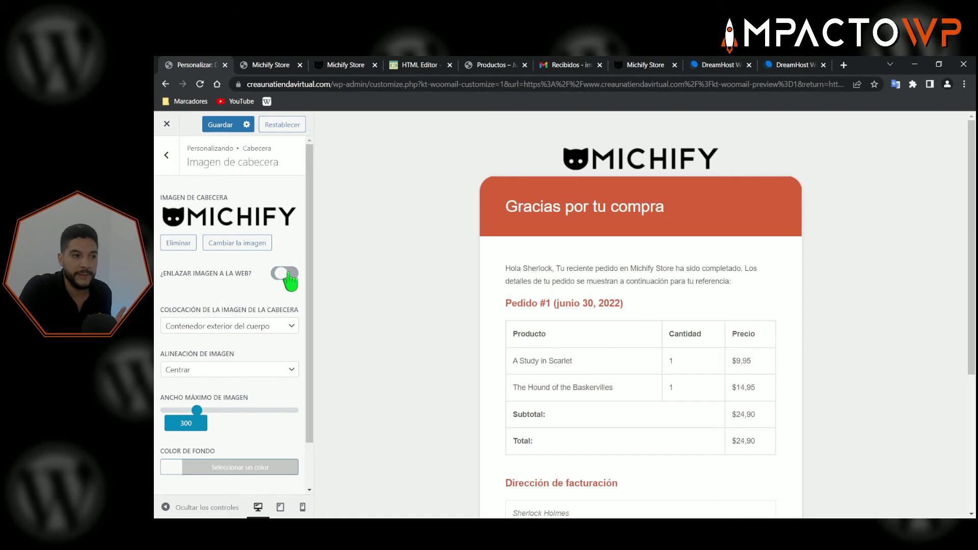
left_click(286, 274)
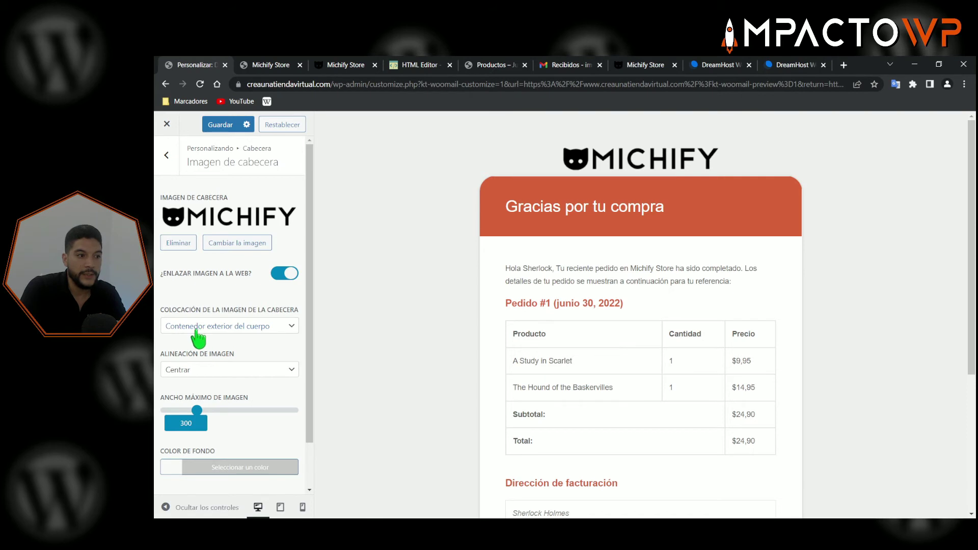
left_click(245, 330)
left_click(260, 349)
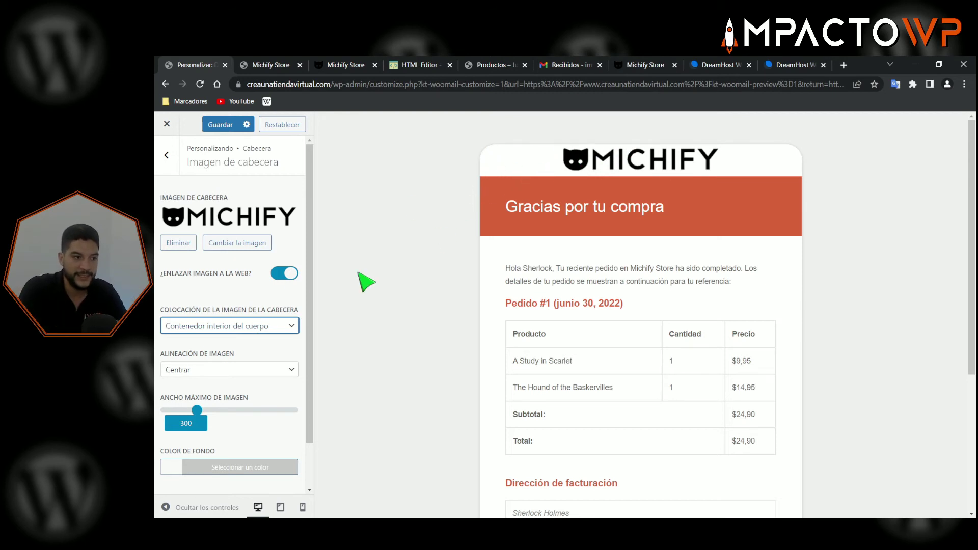
left_click(300, 326)
left_click(227, 350)
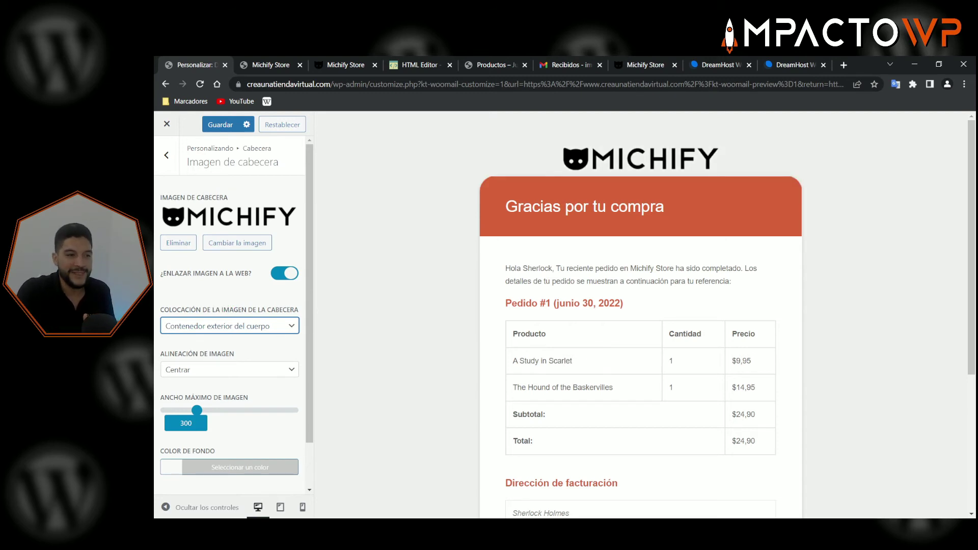
left_click(233, 288)
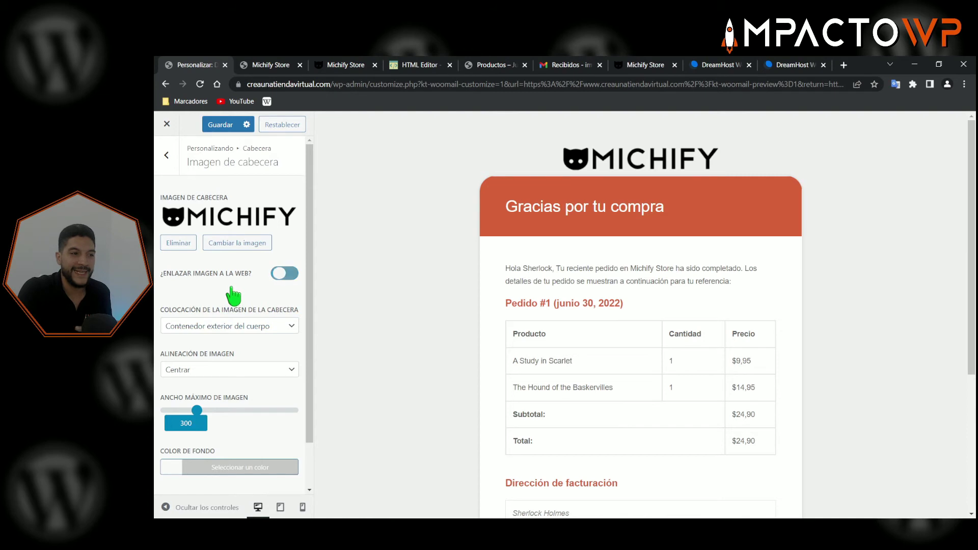
left_click(289, 272)
scroll(248, 329, "down", 1)
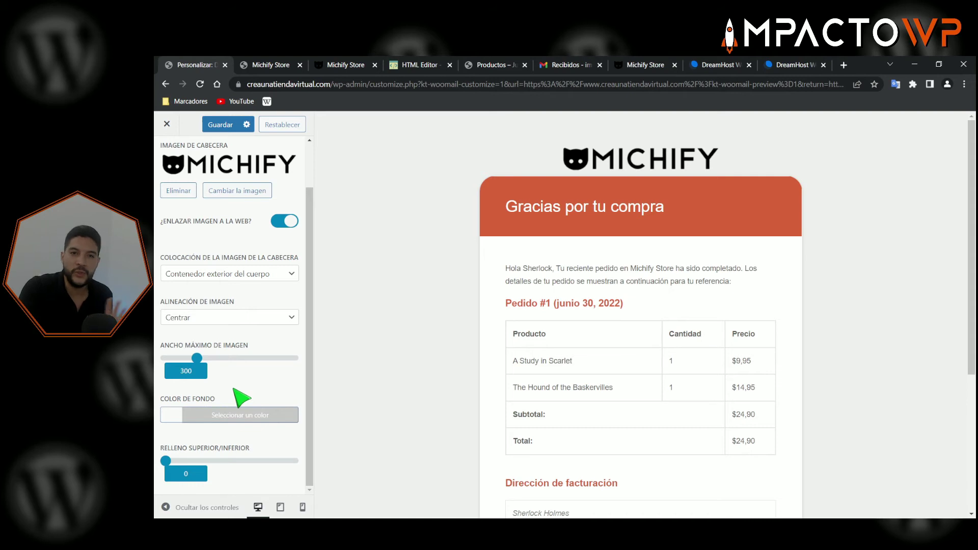
- Keep the header image outside the body container and try a red header background
left_click(224, 275)
left_click(252, 387)
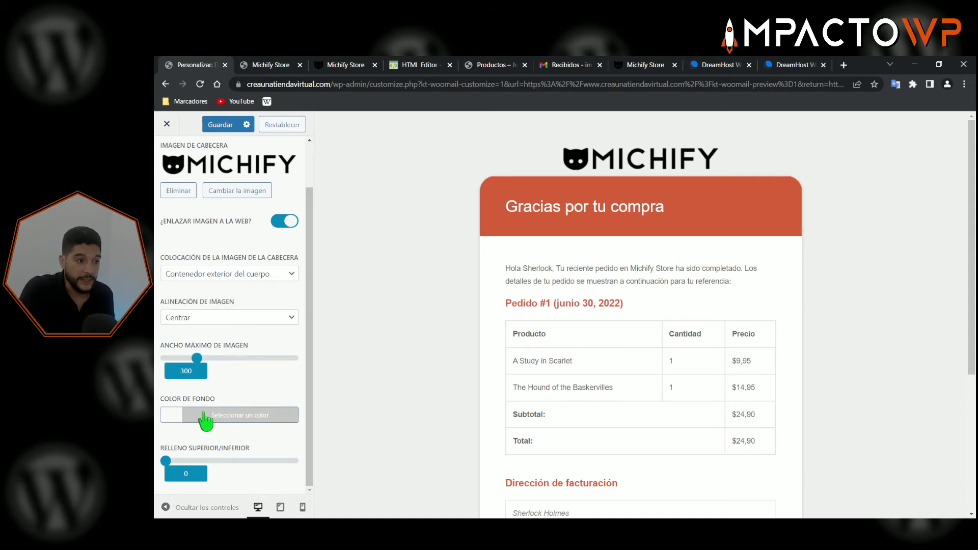
left_click(223, 415)
scroll(284, 465, "down", 2)
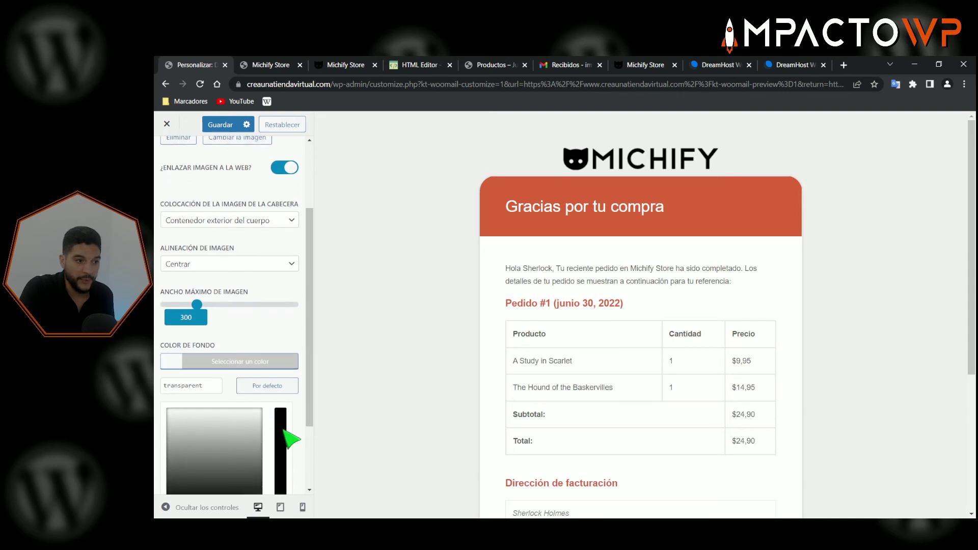
scroll(287, 433, "down", 3)
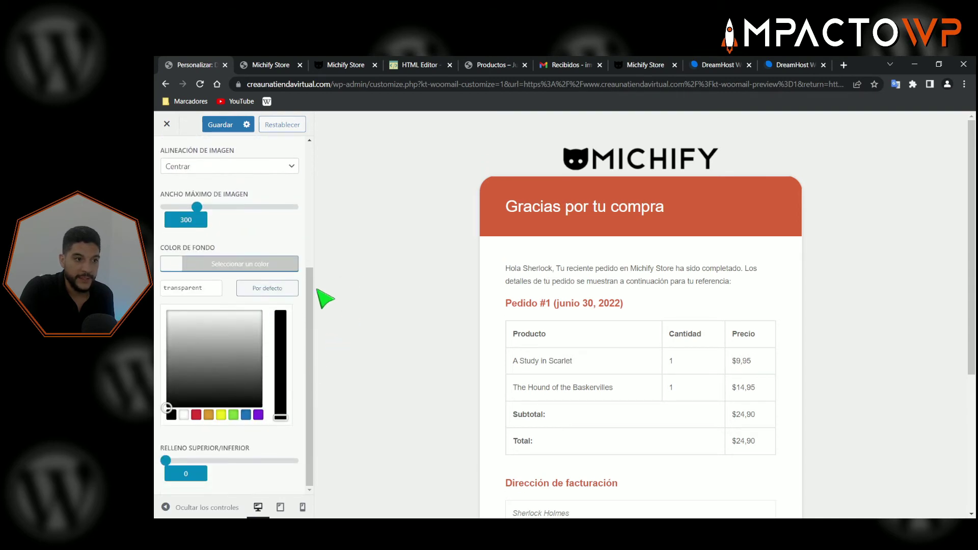
left_click(196, 415)
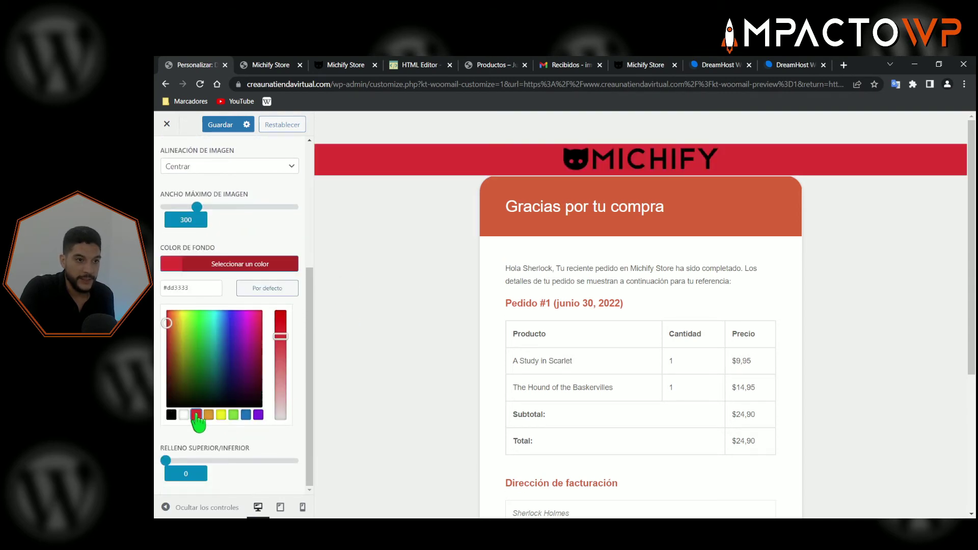
left_click(258, 264)
- Try placing the header image inside the body container, keeping it centred
scroll(249, 224, "up", 1)
left_click(255, 326)
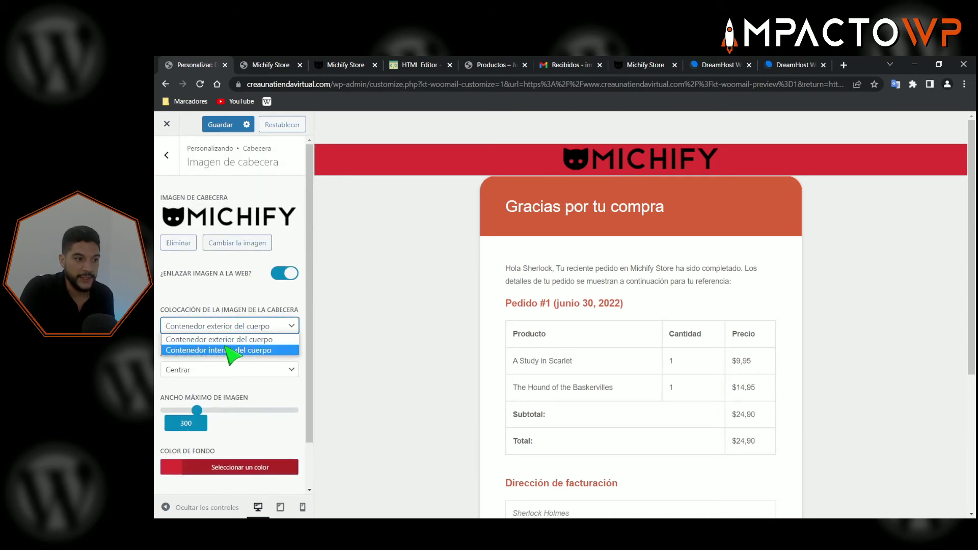
left_click(235, 347)
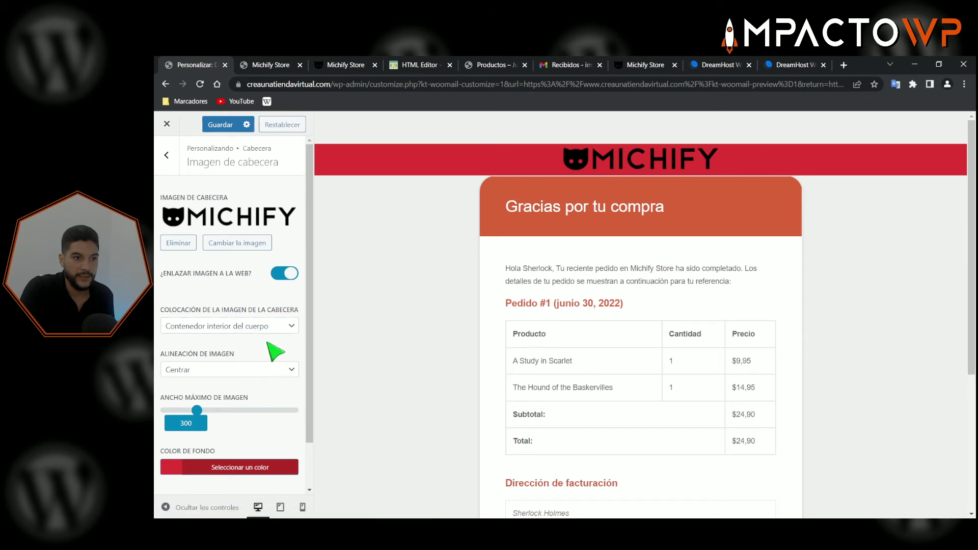
scroll(273, 349, "down", 1)
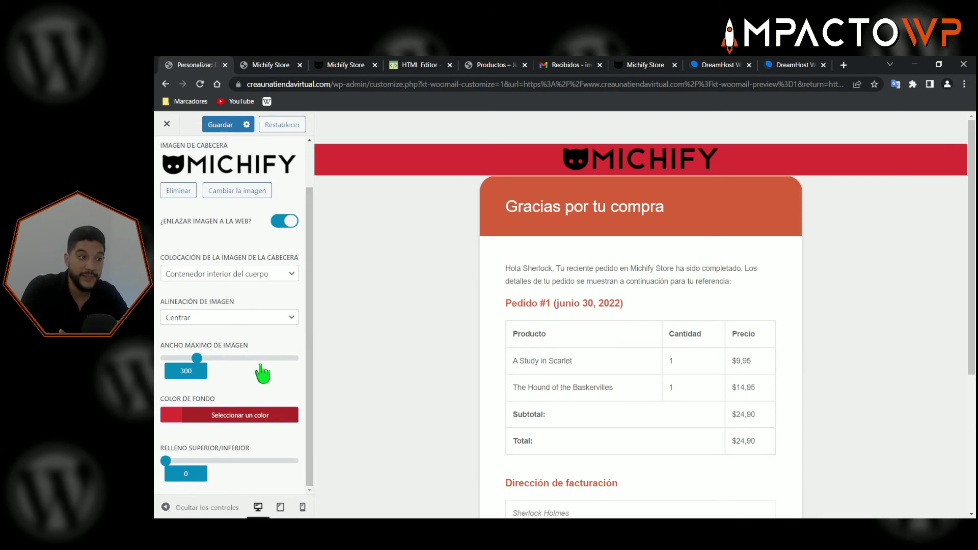
left_click(232, 318)
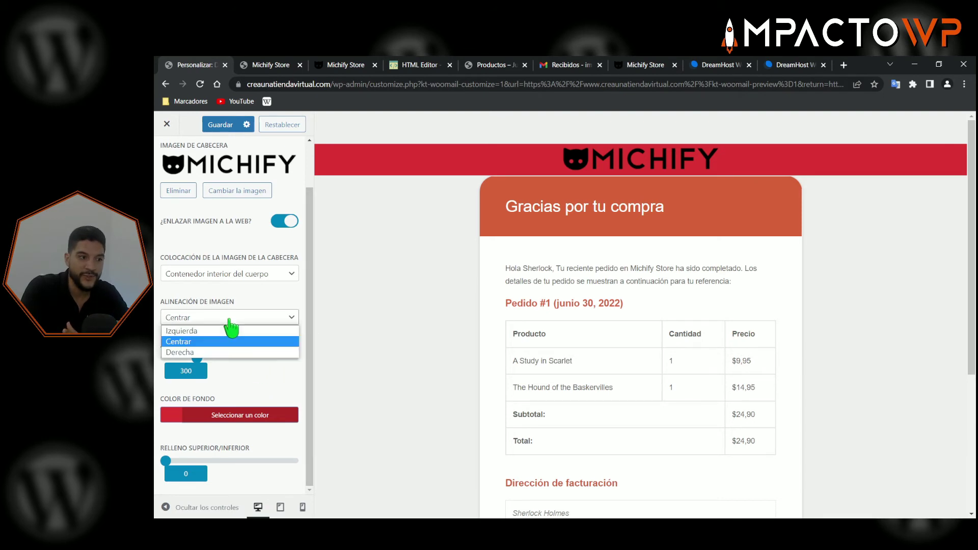
left_click(285, 298)
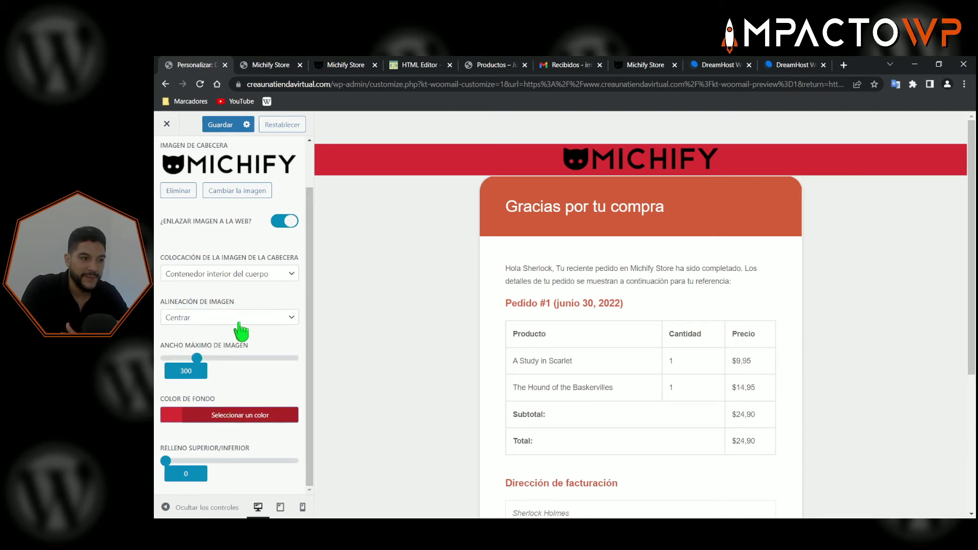
- Put the header image back outside the container, clear the dd3333 background, and save
left_click(237, 279)
left_click(226, 288)
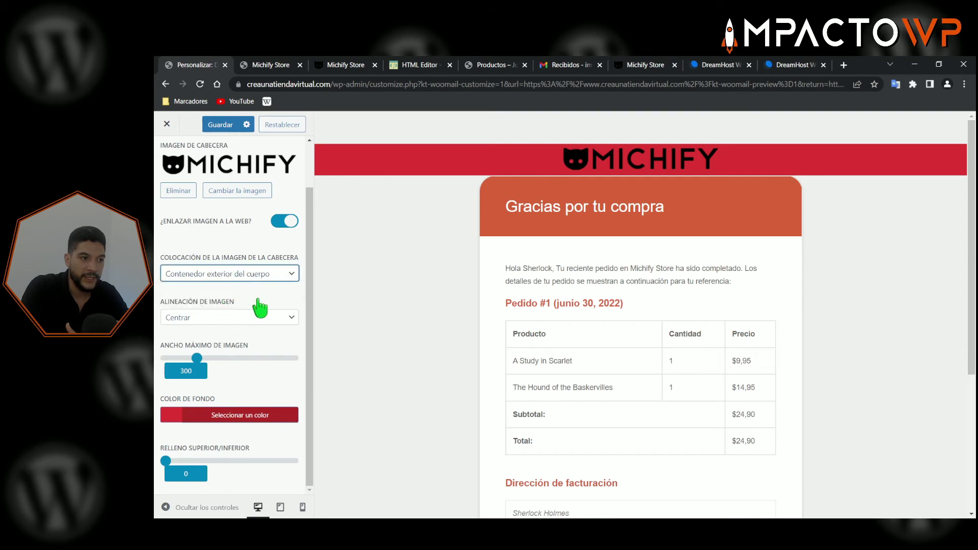
left_click(239, 416)
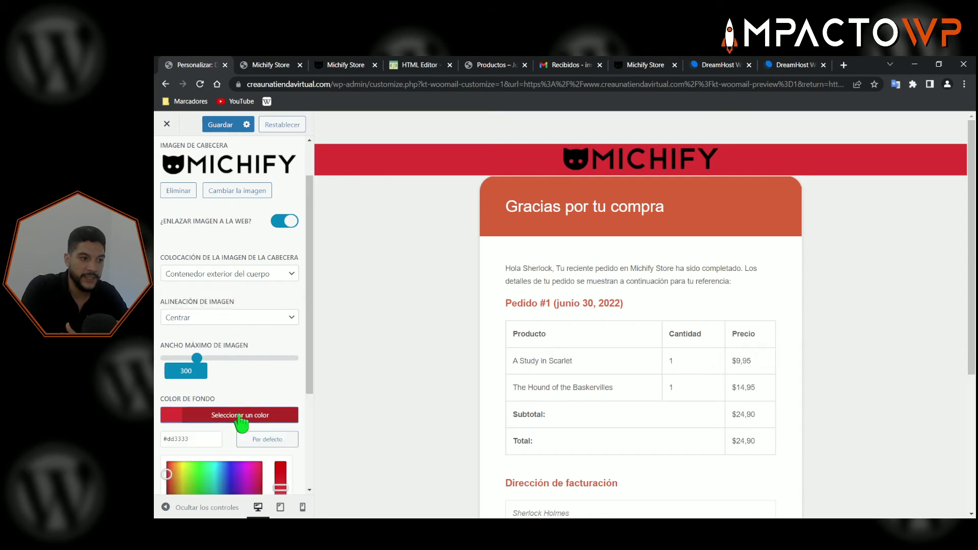
double_click(184, 438)
key("BackSpace")
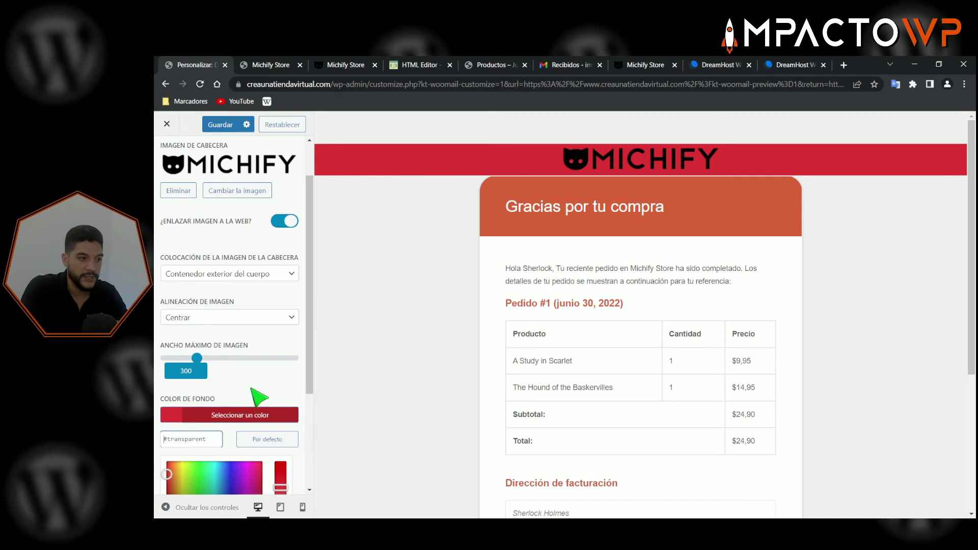
left_click(253, 385)
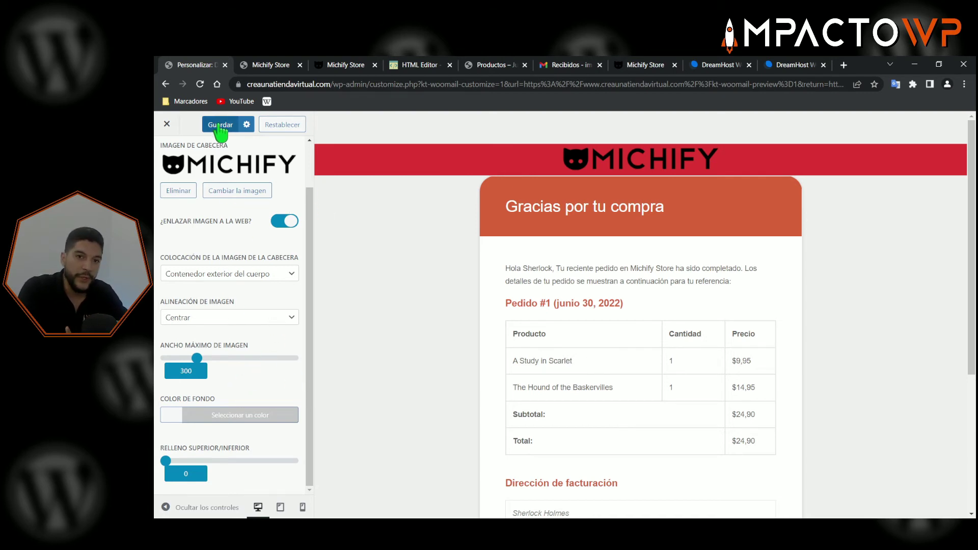
left_click(220, 126)
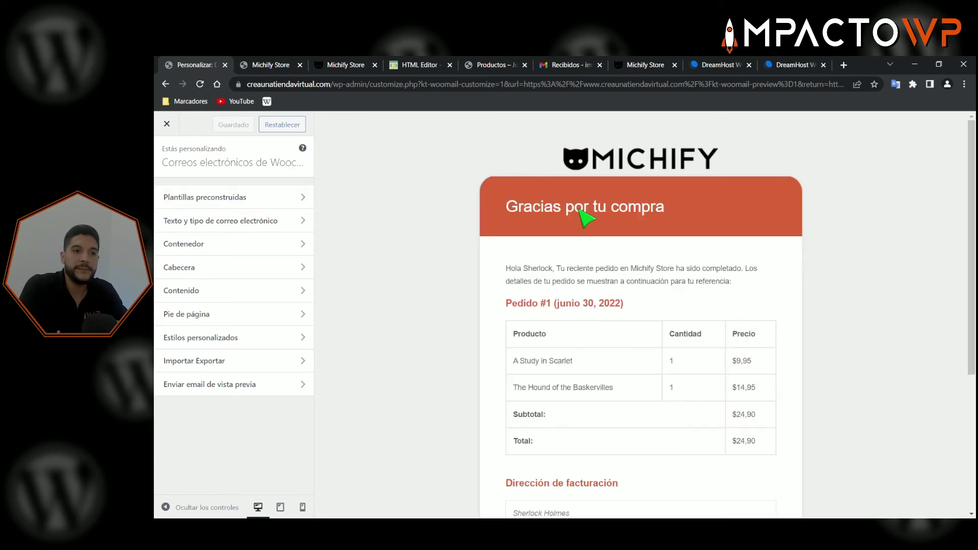
- Set the Encabezado heading's font size to 31 and line height to 52
left_click(266, 224)
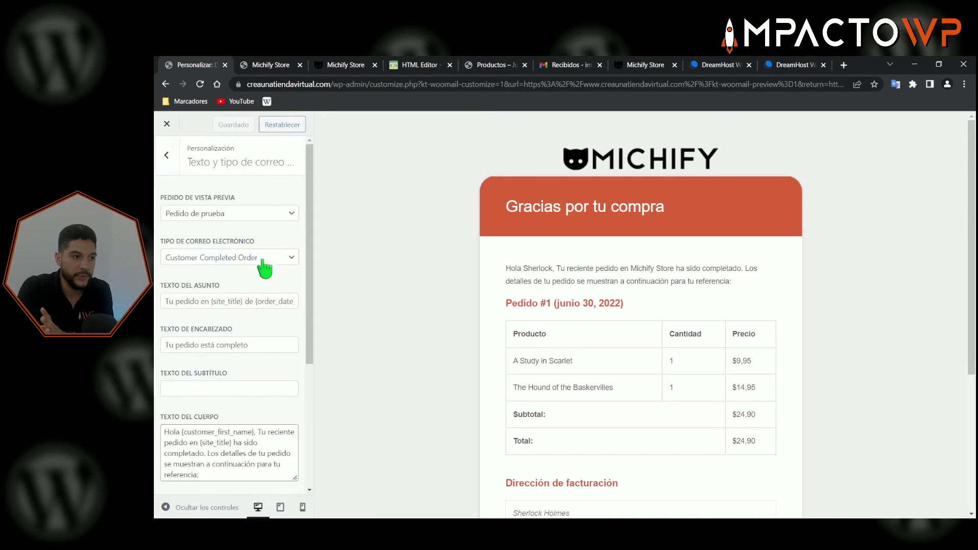
left_click(166, 155)
left_click(209, 265)
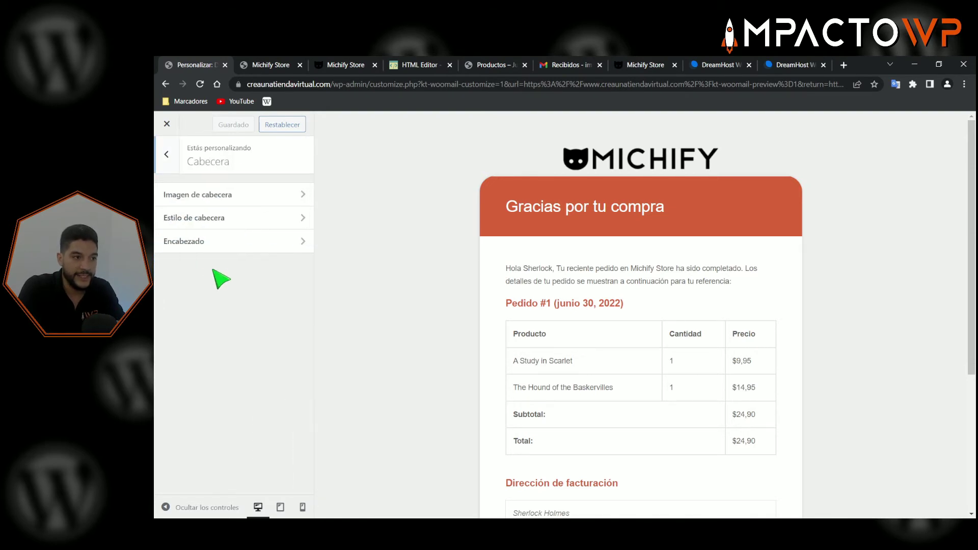
left_click(209, 197)
scroll(250, 301, "down", 1)
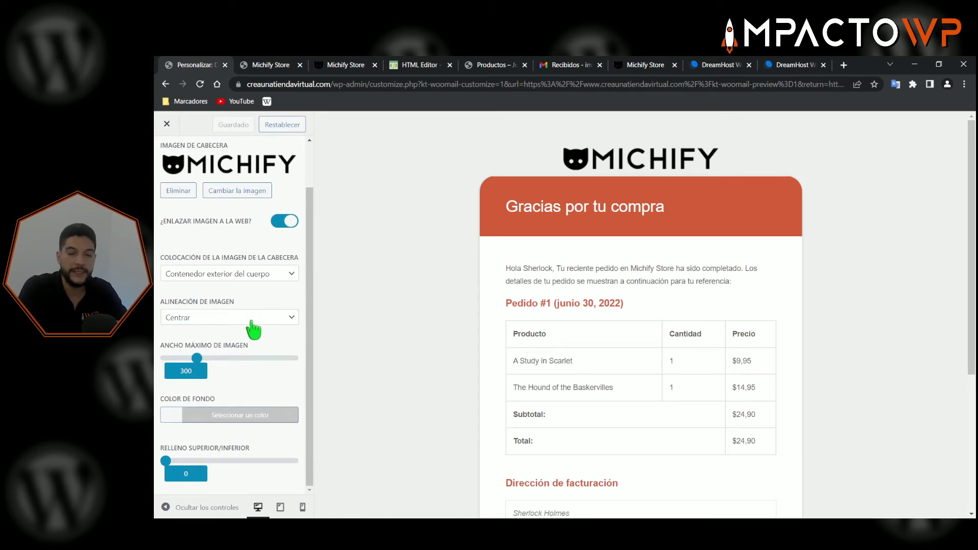
scroll(202, 239, "up", 1)
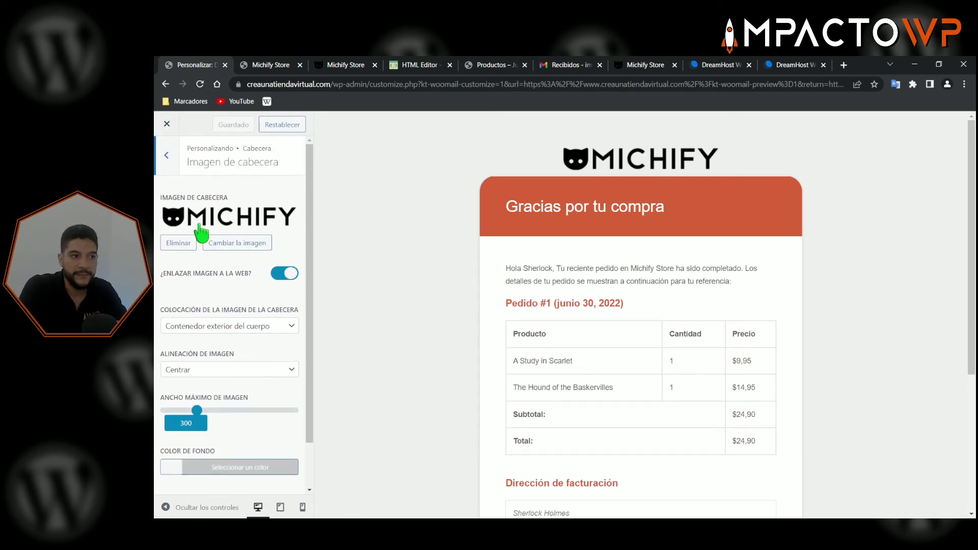
left_click(166, 156)
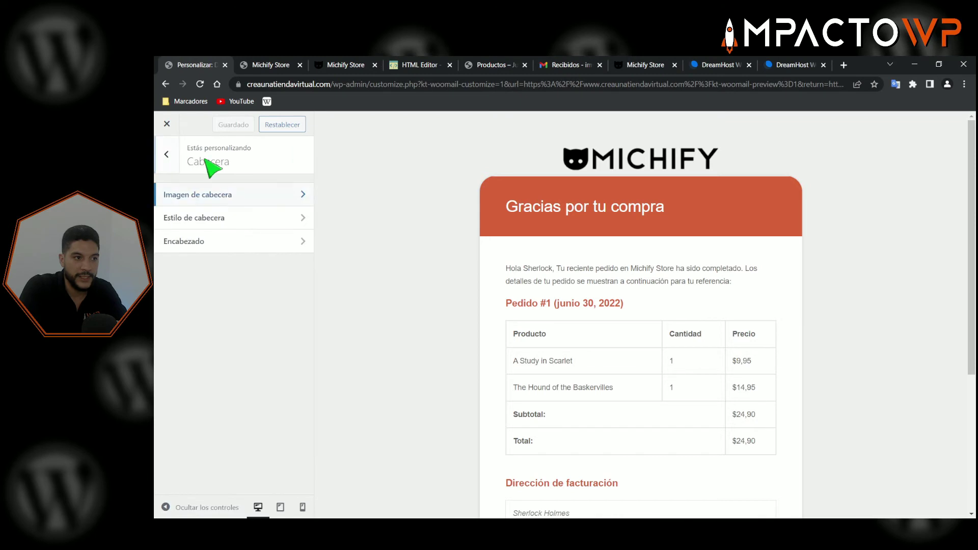
left_click(201, 243)
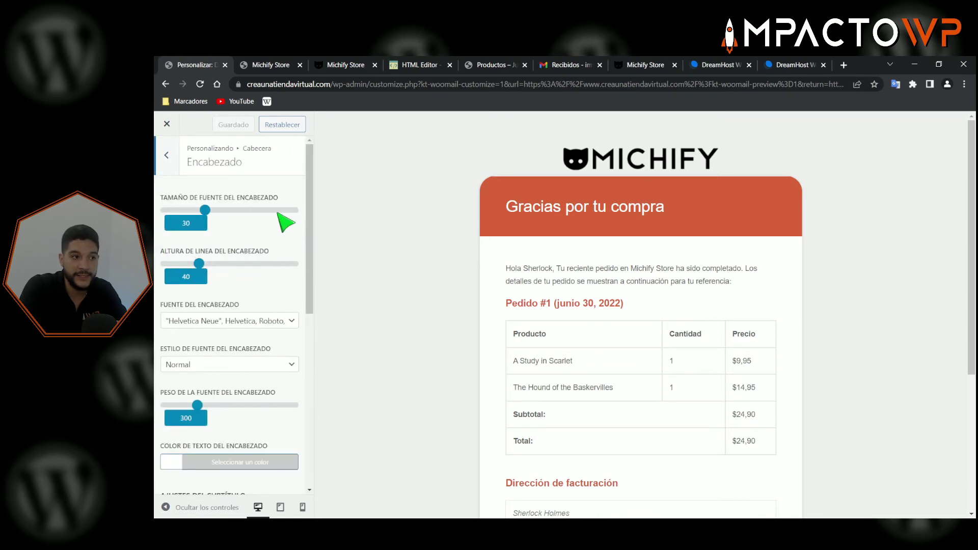
mouse_move(212, 210)
left_mouse_down()
mouse_move(240, 212)
mouse_move(209, 211)
left_mouse_up()
left_click_drag(203, 263, 212, 264)
- Try Impact and Courier New heading fonts, then revert to Helvetica Neue
left_click(203, 321)
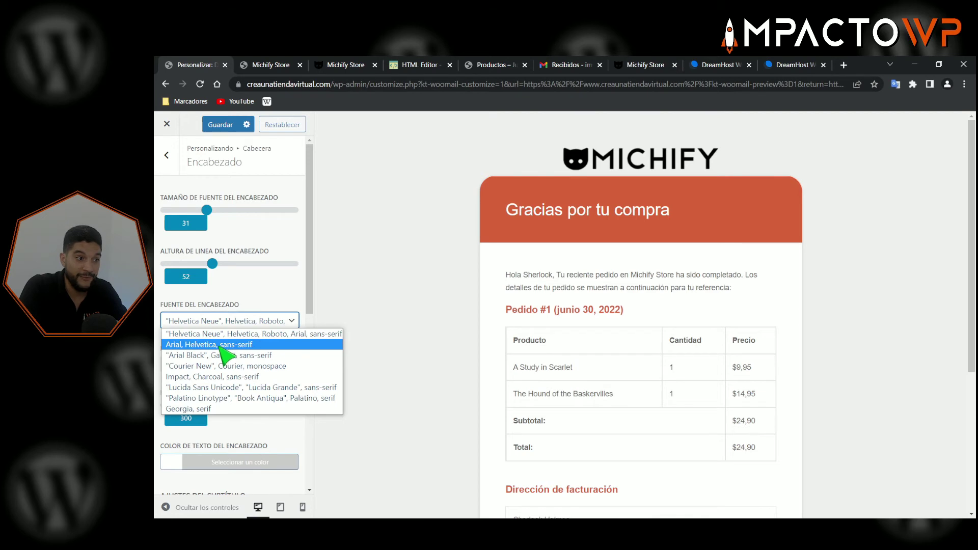
left_click(230, 377)
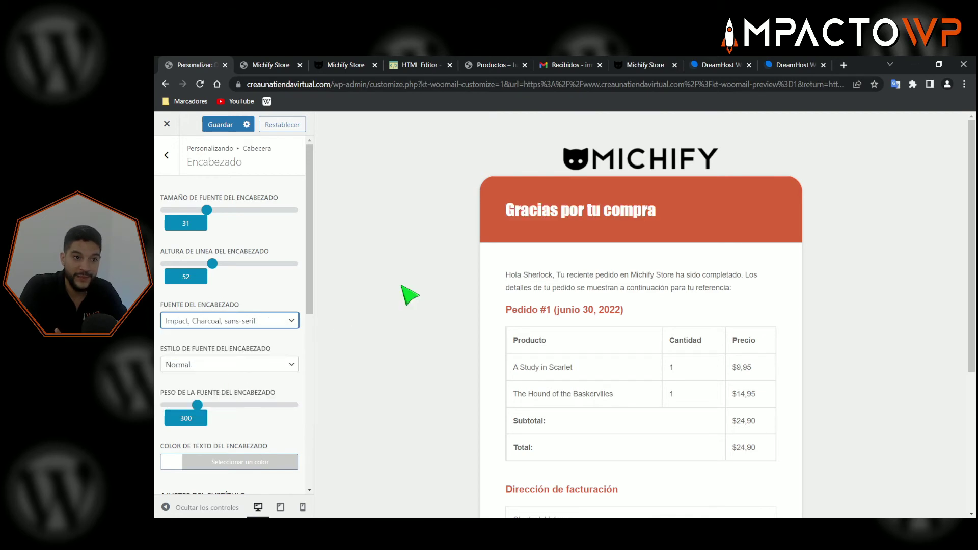
left_click(231, 322)
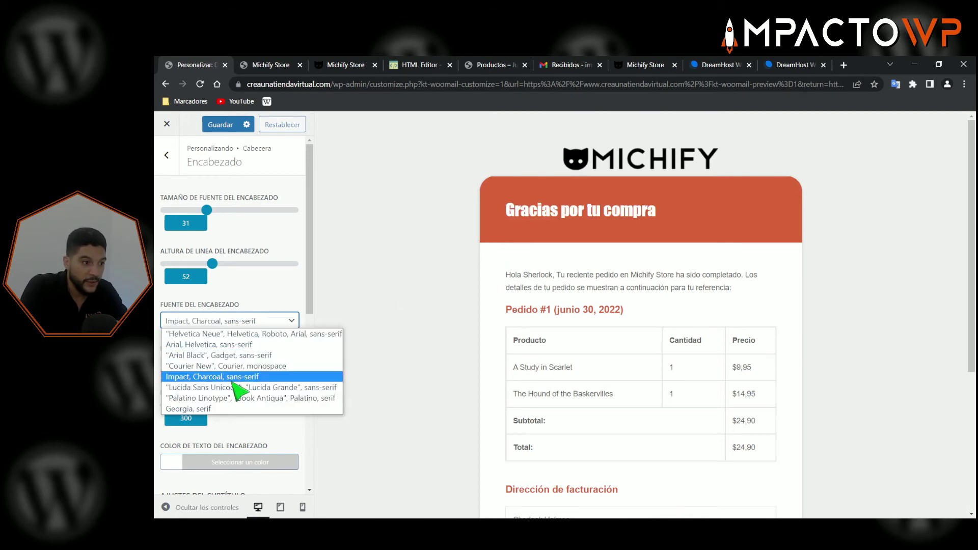
left_click(200, 365)
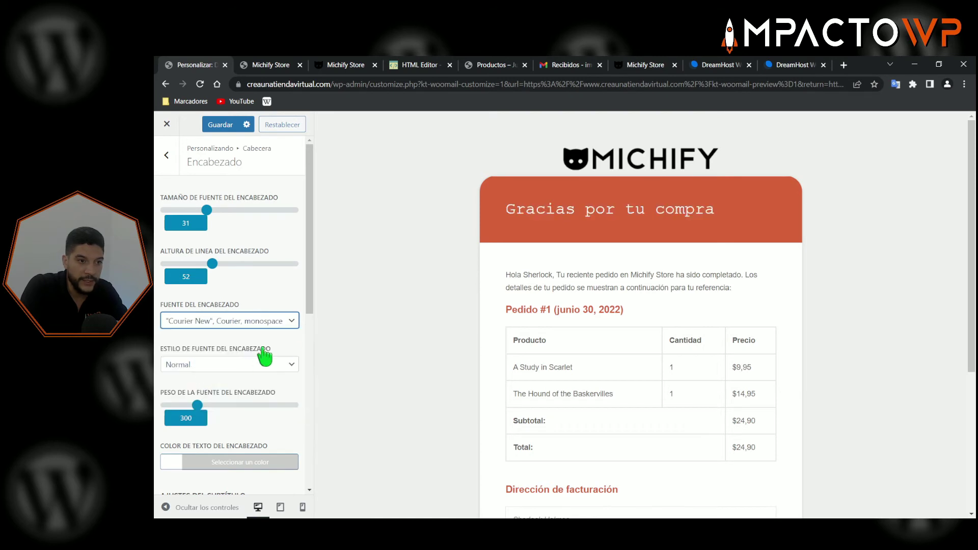
left_click(225, 320)
left_click(239, 334)
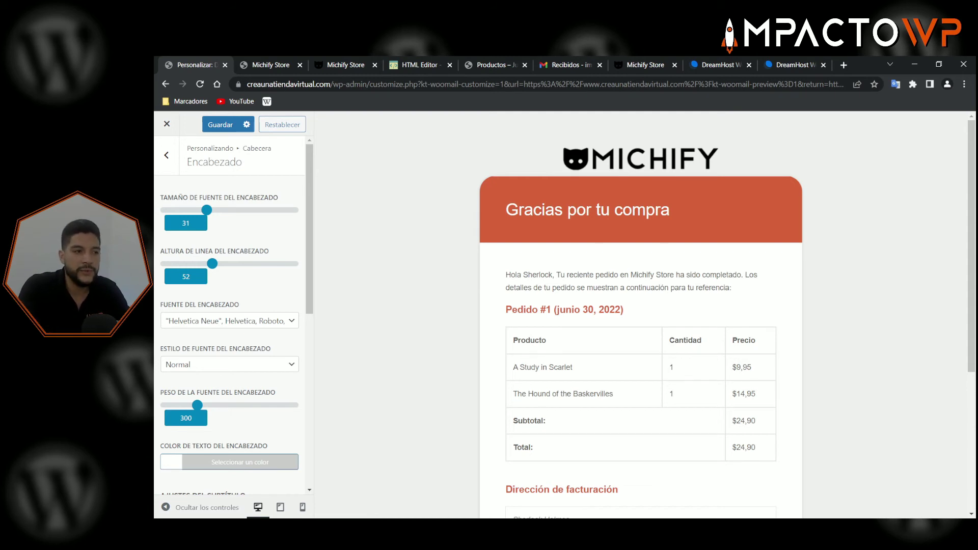
scroll(244, 332, "down", 1)
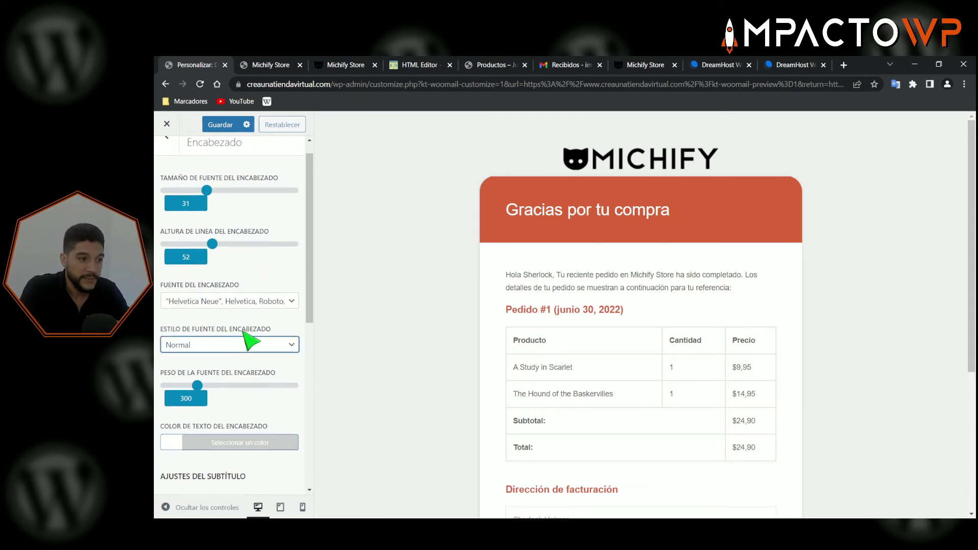
scroll(252, 334, "down", 2)
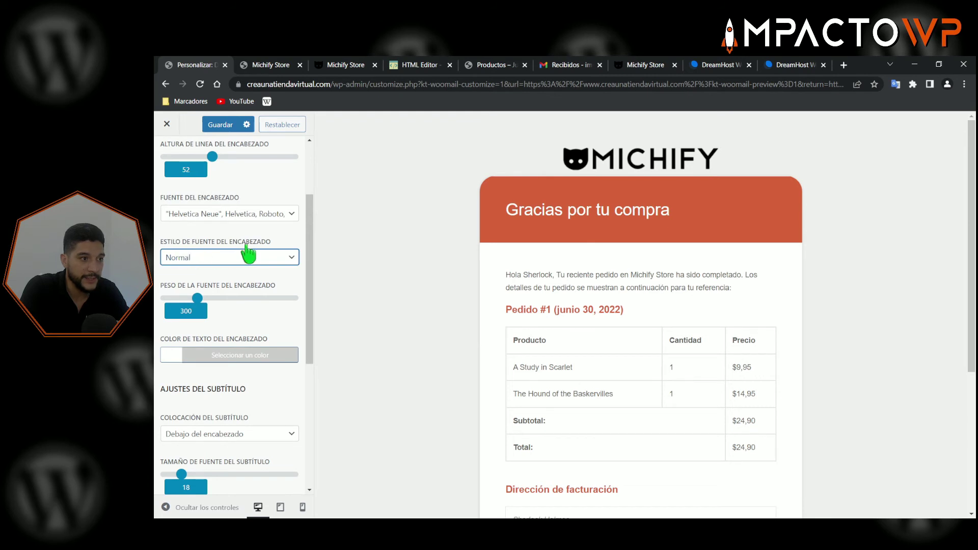
scroll(253, 355, "down", 3)
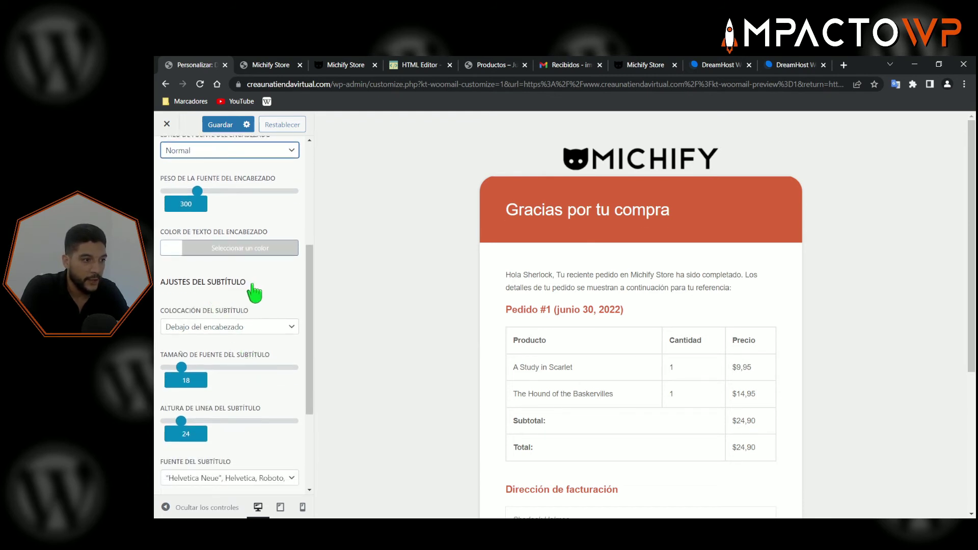
scroll(236, 330, "down", 3)
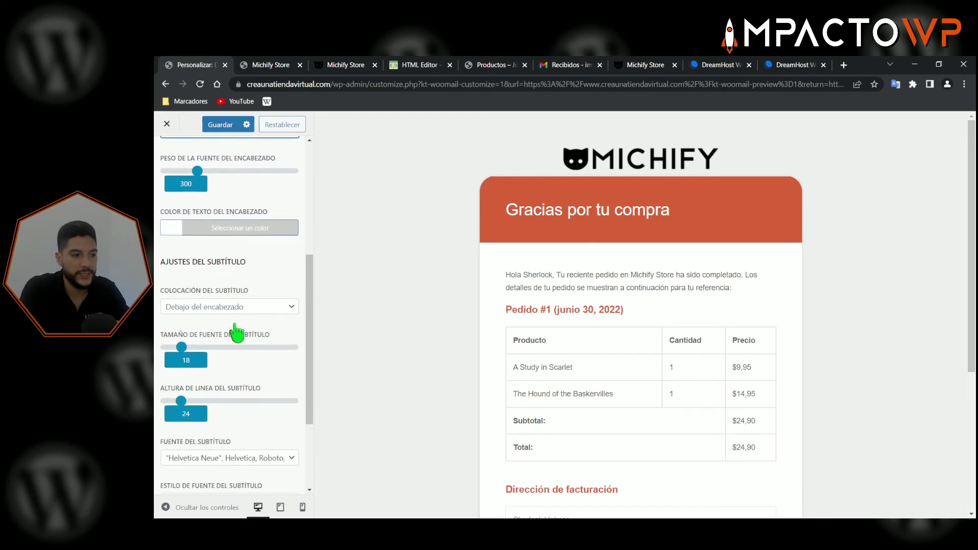
scroll(244, 357, "up", 5)
left_click(165, 155)
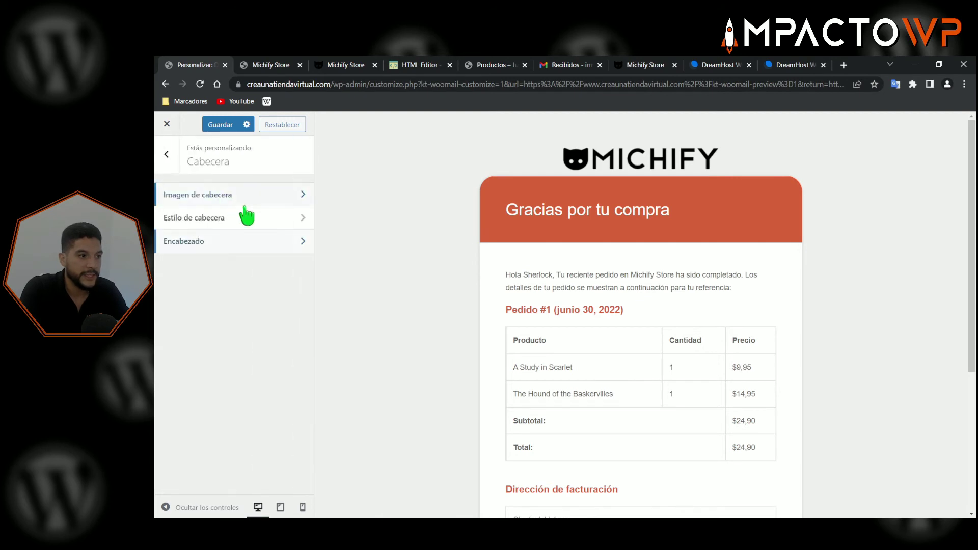
left_click(172, 161)
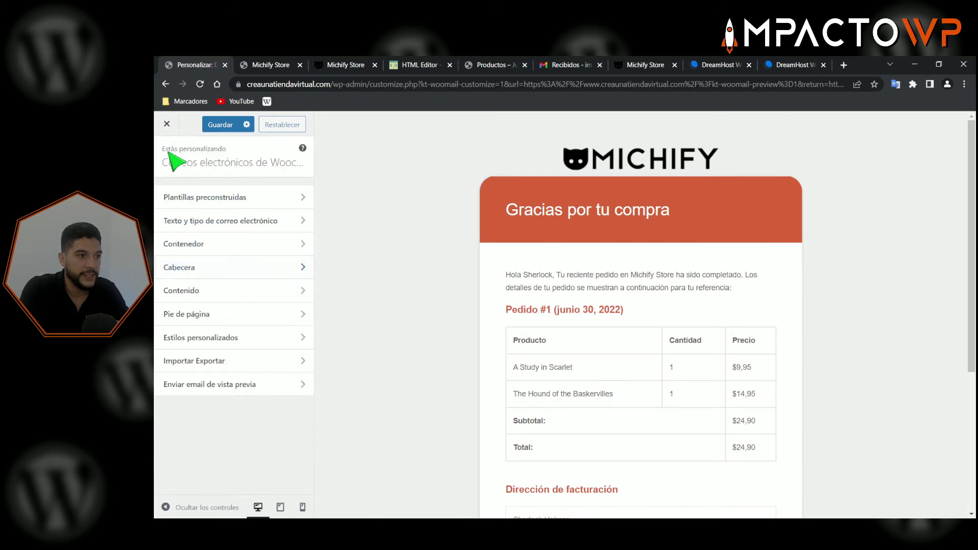
left_click(205, 291)
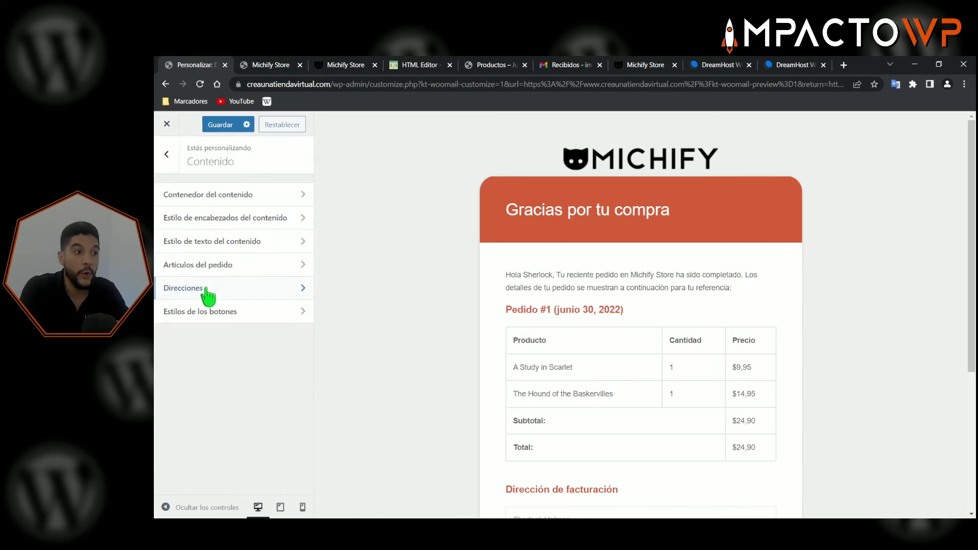
left_click(221, 198)
left_click_drag(510, 275, 644, 347)
left_click(231, 214)
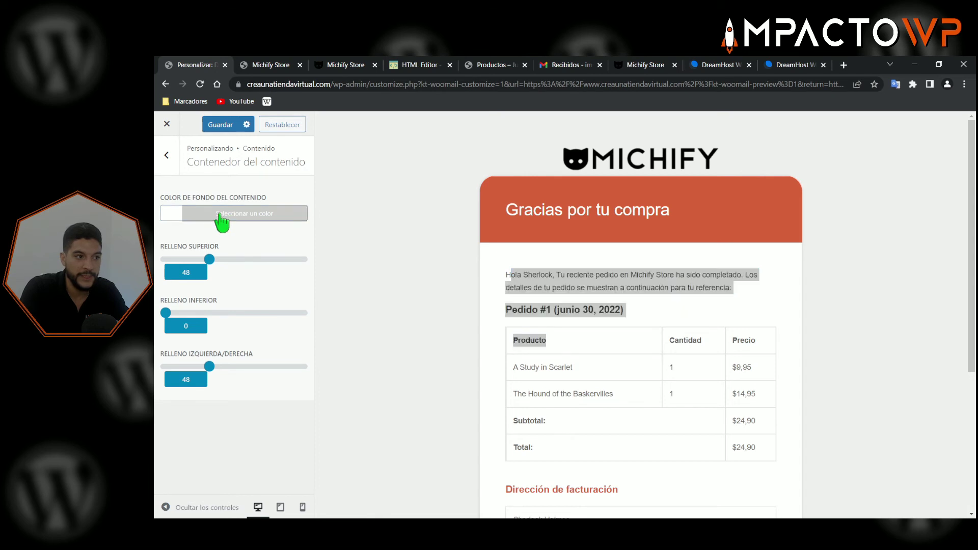
left_click(279, 283)
left_click_drag(280, 285, 281, 308)
left_click_drag(189, 238, 161, 239)
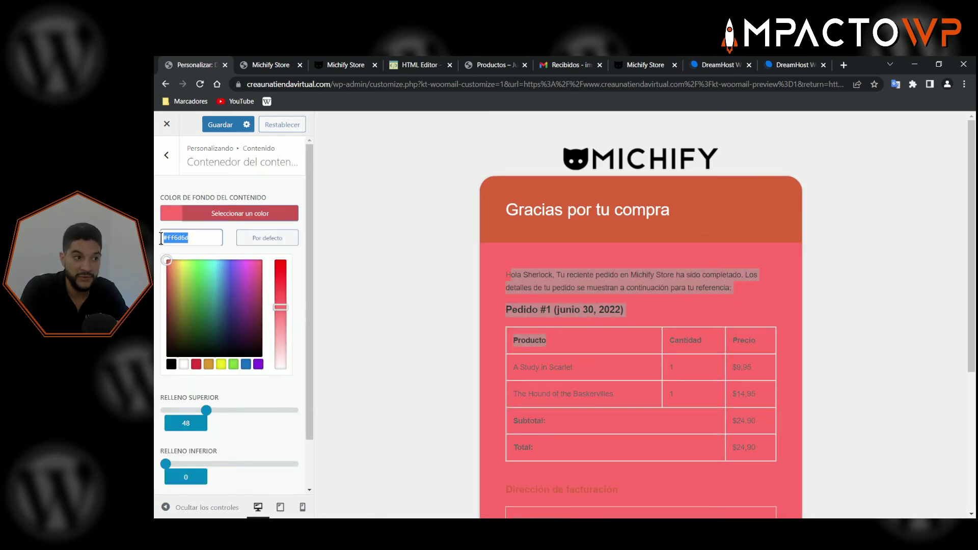
left_click(256, 195)
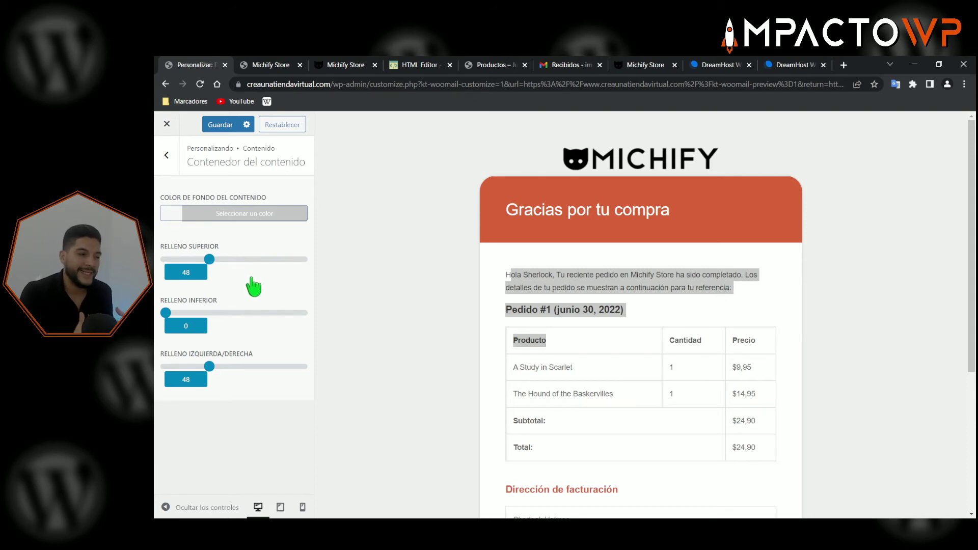
left_click(166, 155)
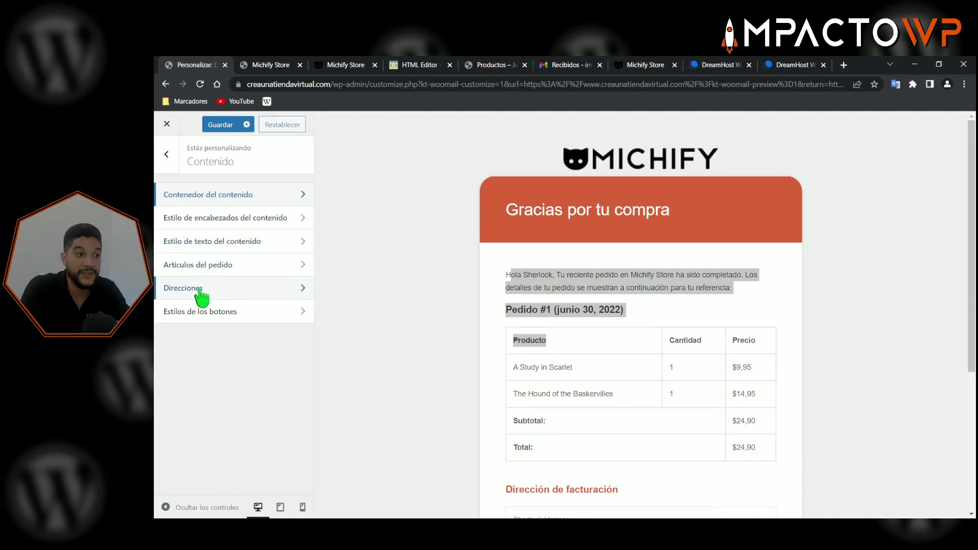
left_click(225, 312)
left_click(168, 155)
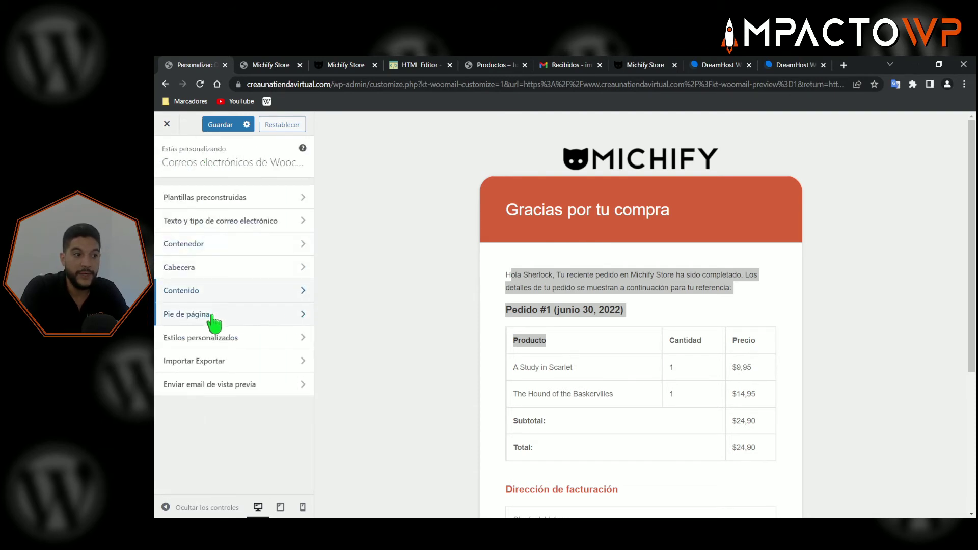
- In the social footer, keep the Twitter icon with its black icon colour
scroll(484, 321, "down", 4)
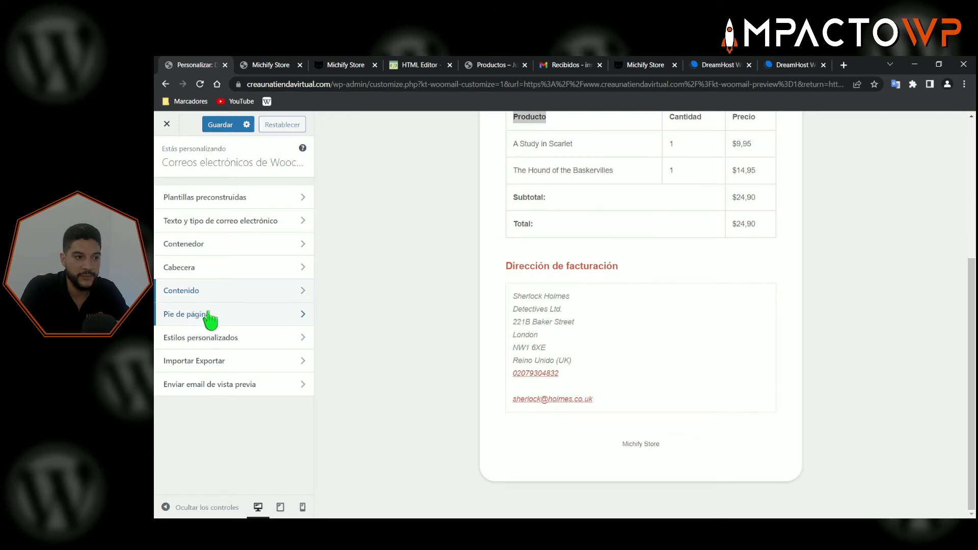
left_click(231, 315)
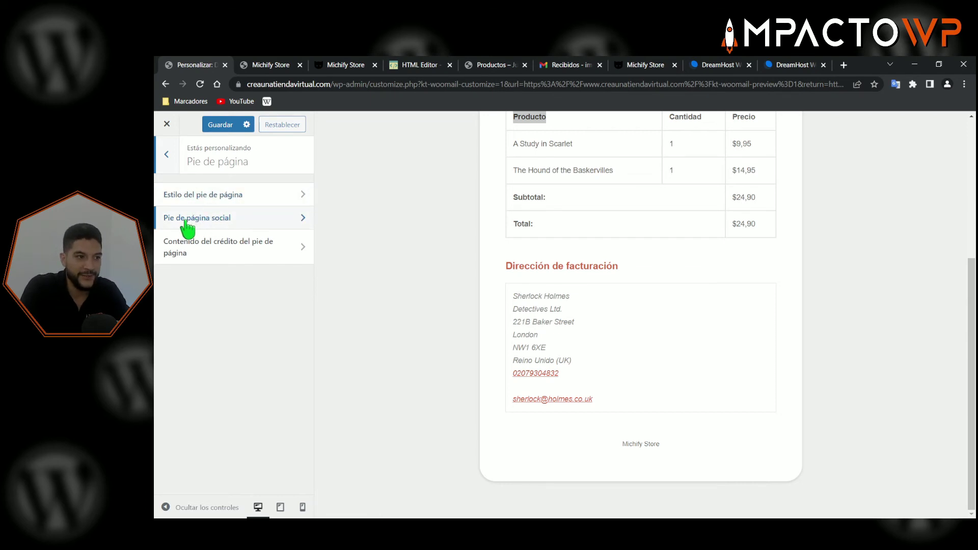
left_click(219, 222)
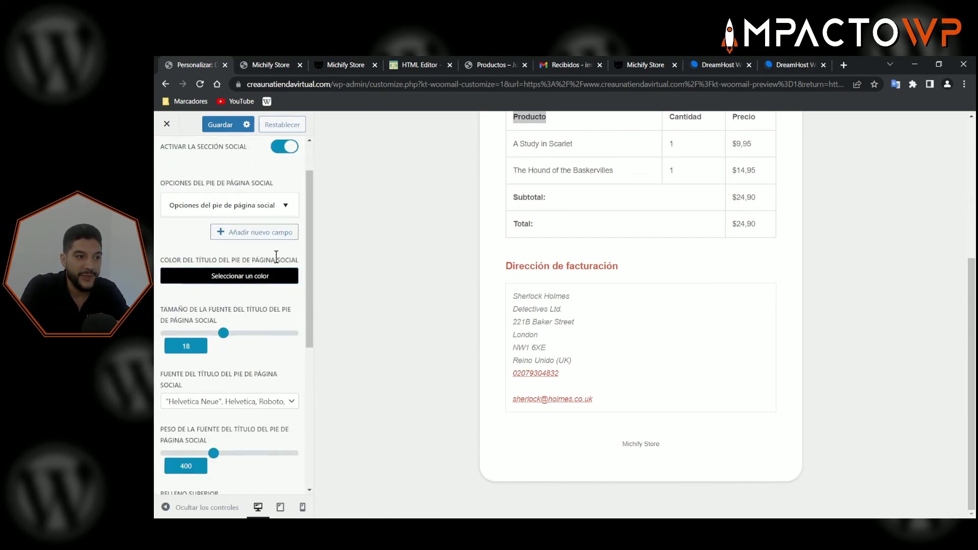
left_click(275, 205)
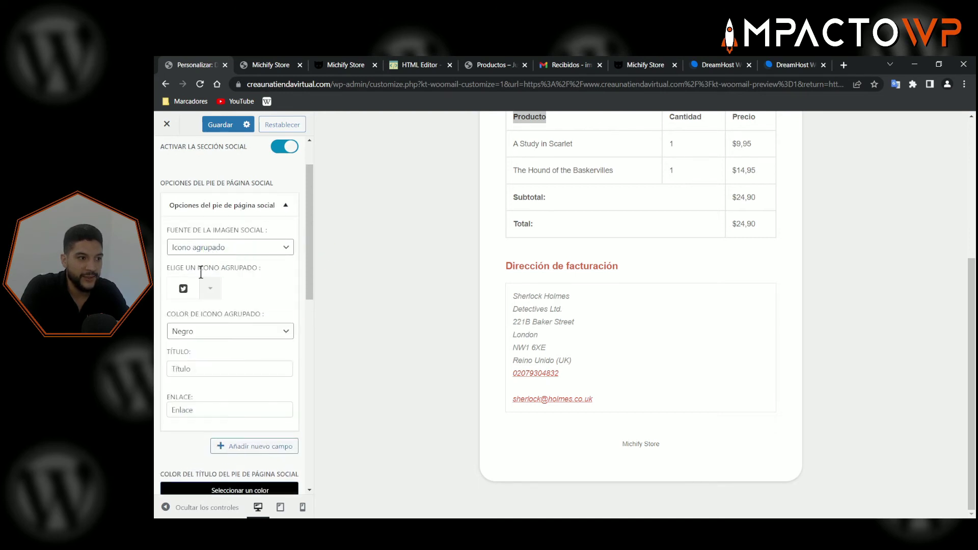
left_click(209, 290)
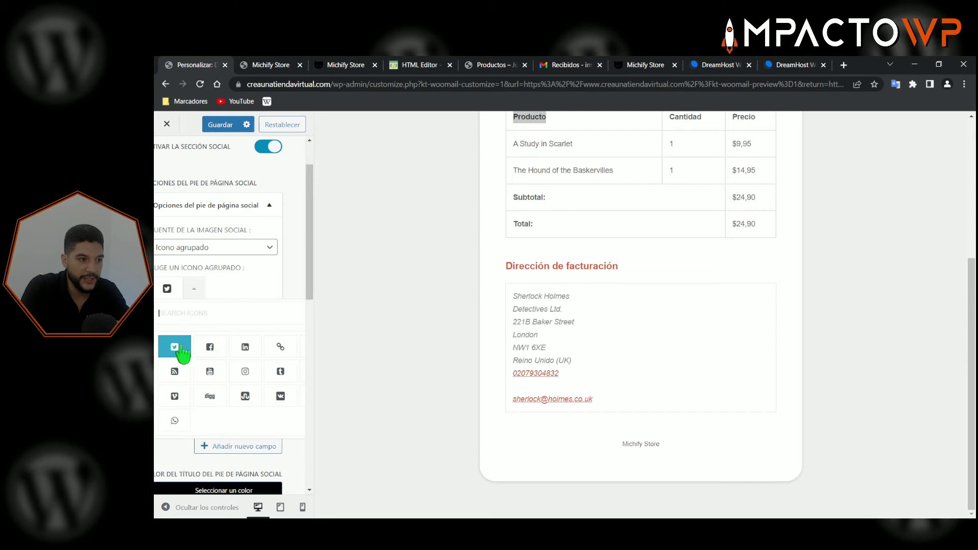
left_click(224, 299)
scroll(234, 311, "down", 3)
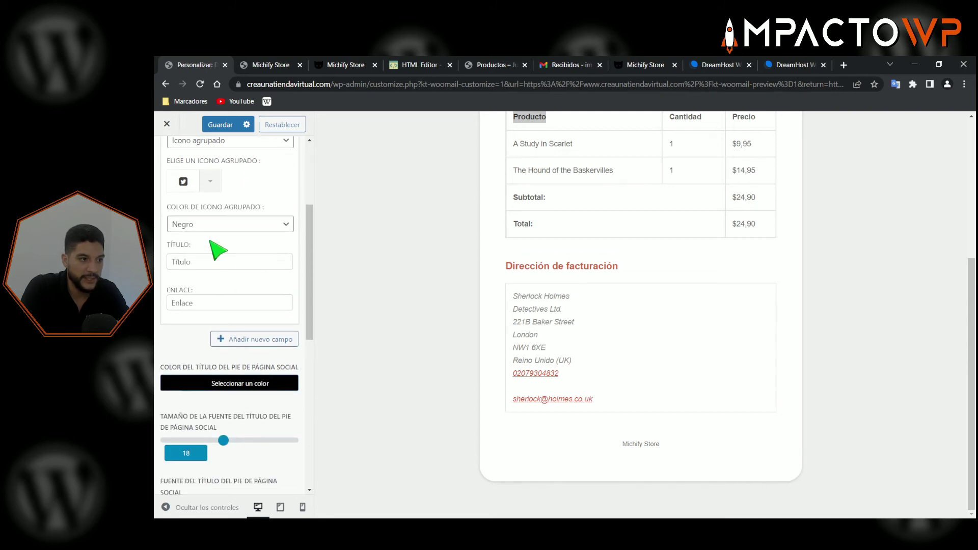
left_click(209, 225)
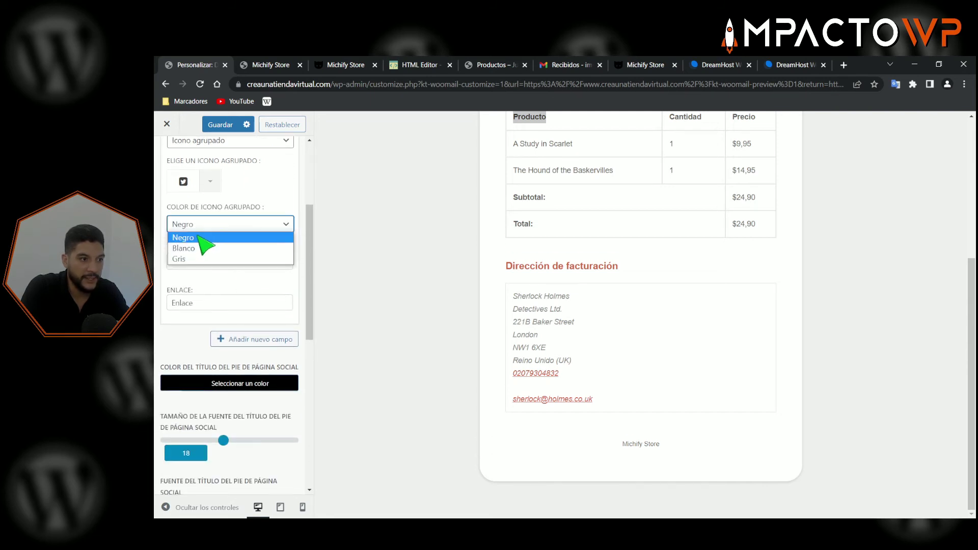
left_click(205, 234)
- Enter a 'Twitter' title, then delete it, leaving the title empty
left_click(212, 263)
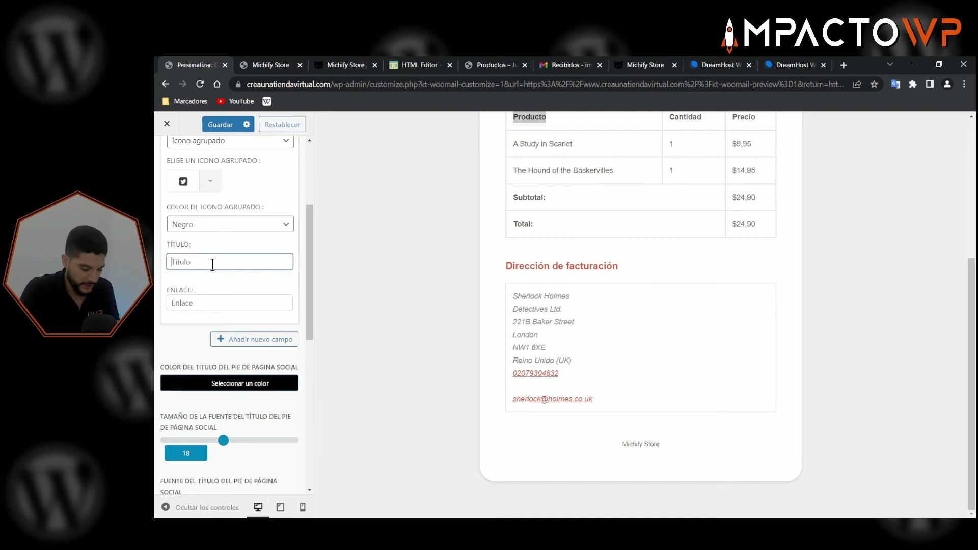
type("Tw")
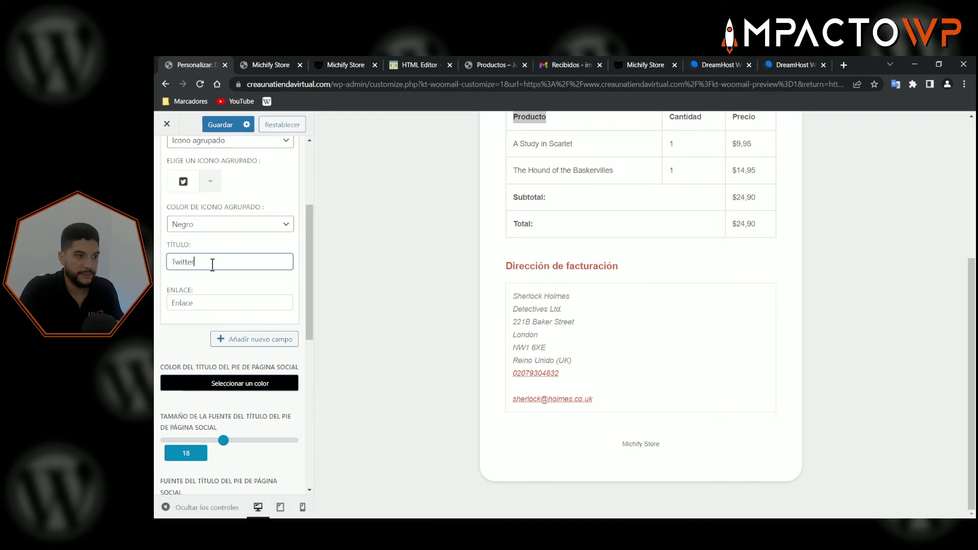
type("itter")
left_click(211, 184)
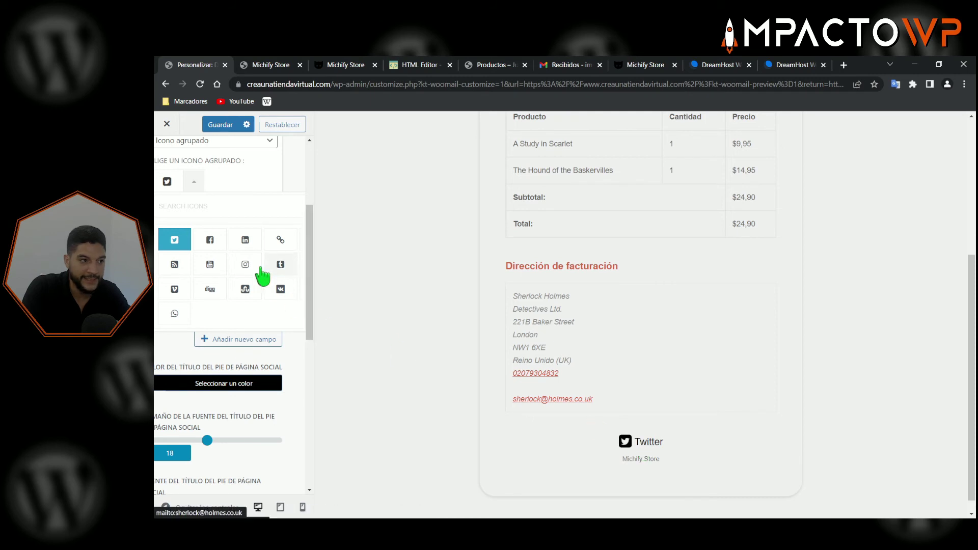
left_click(195, 184)
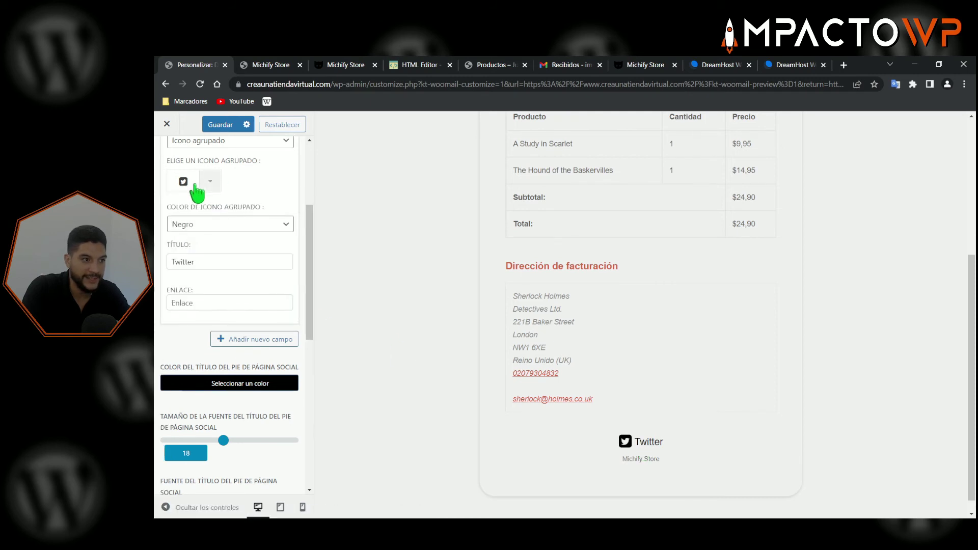
double_click(208, 261)
key("BackSpace")
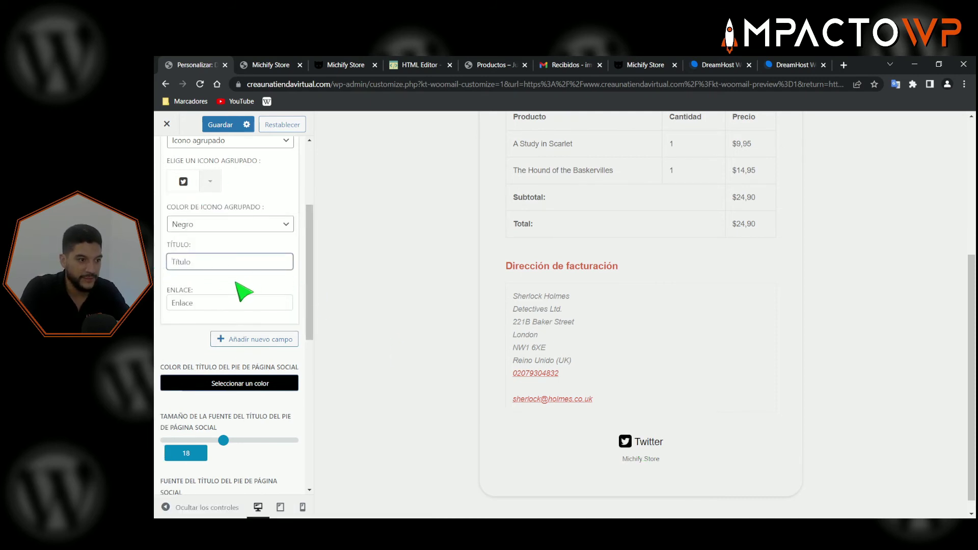
- Paste the store's homepage address as the Twitter link and return to Pie de página
left_click(208, 304)
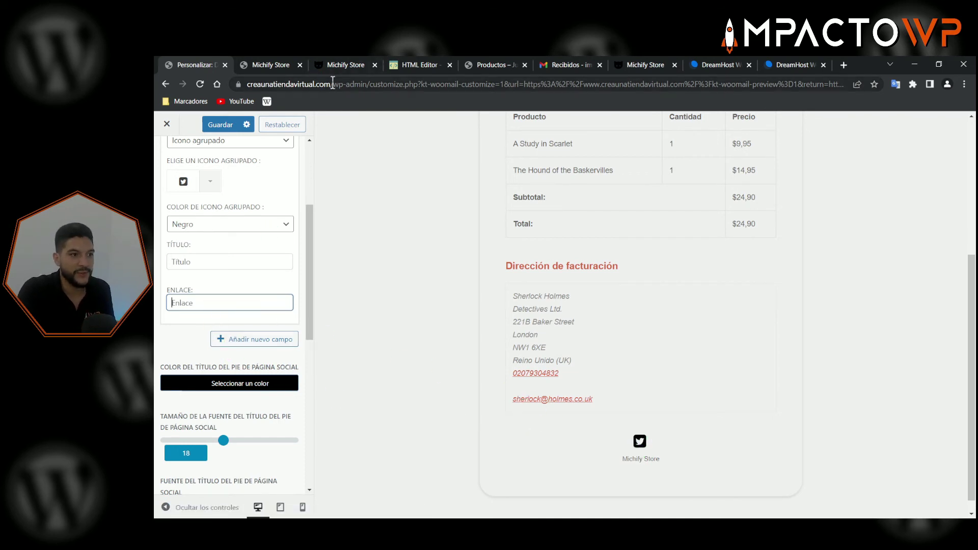
left_click_drag(332, 83, 248, 87)
key("ctrl+c")
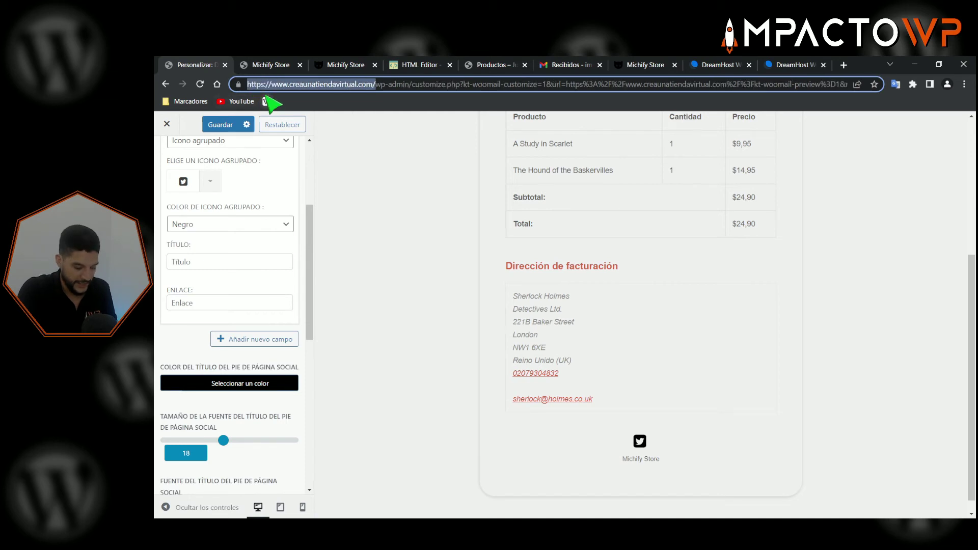
left_click(203, 303)
key("ctrl+v")
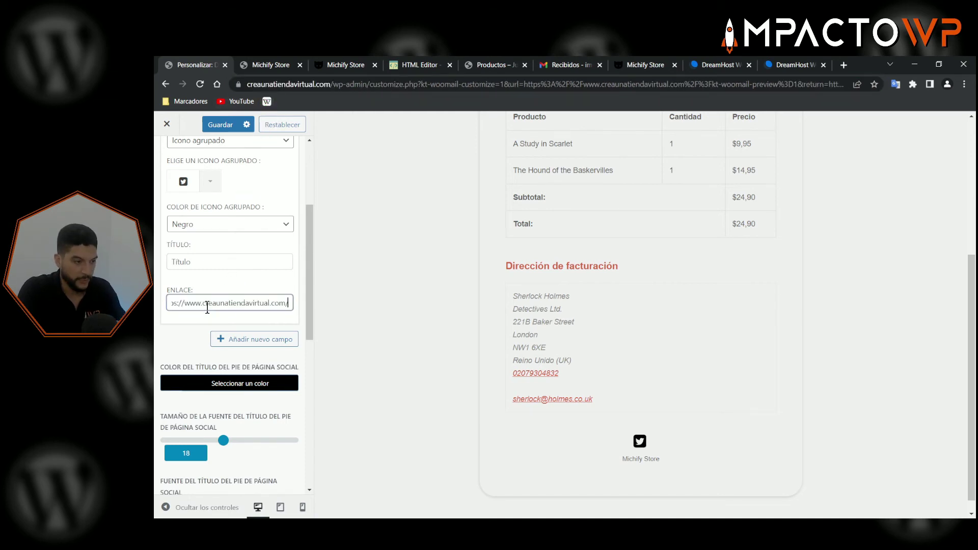
left_click(377, 364)
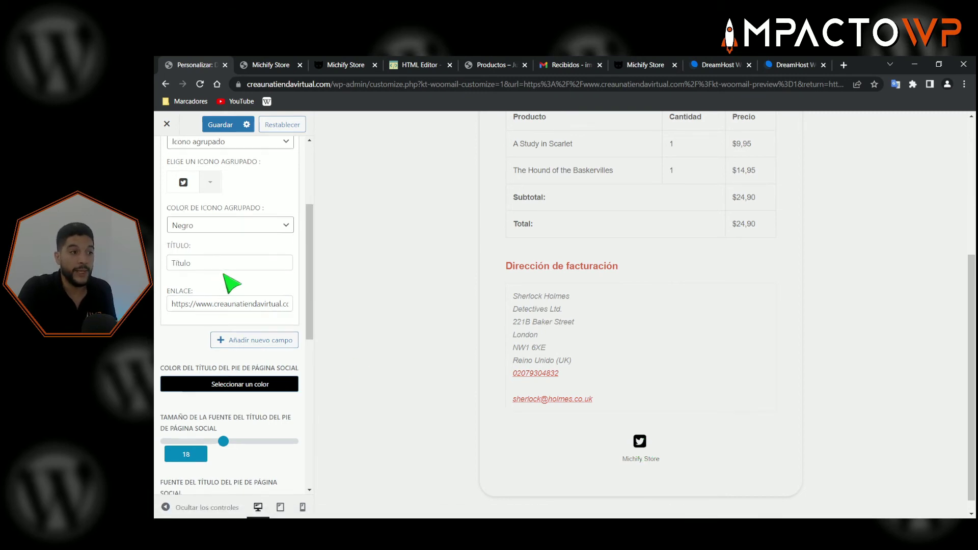
scroll(229, 286, "up", 3)
scroll(231, 283, "up", 1)
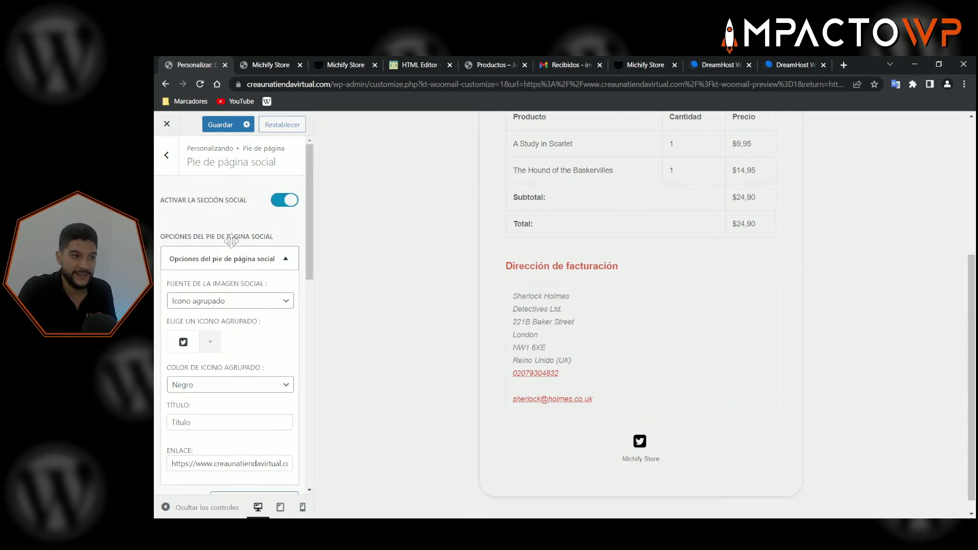
left_click(168, 158)
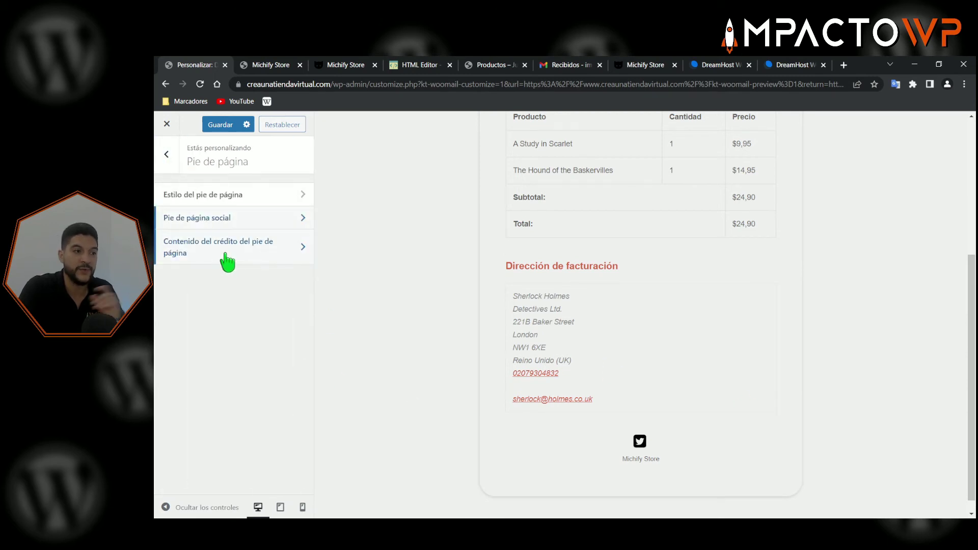
- Add a second social footer entry using the Instagram icon
left_click(234, 221)
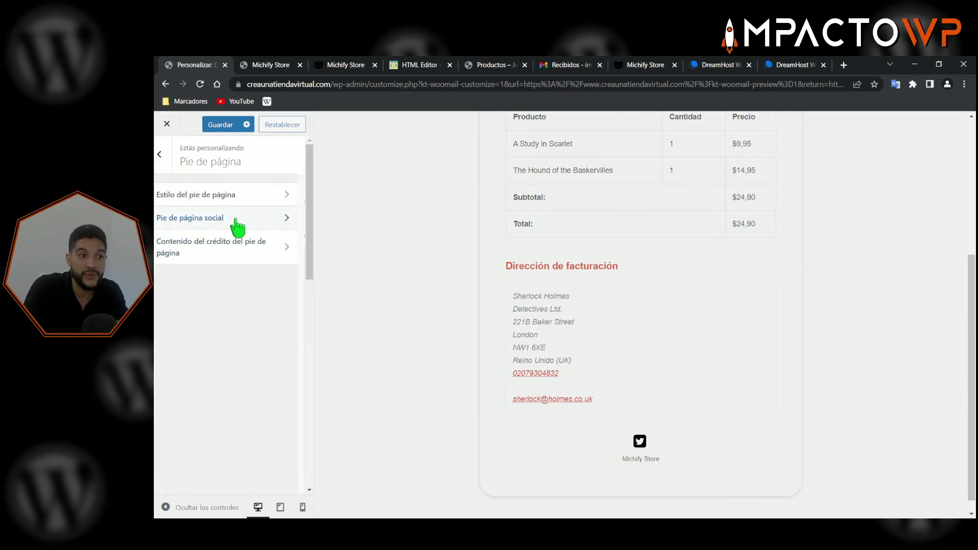
left_click(284, 259)
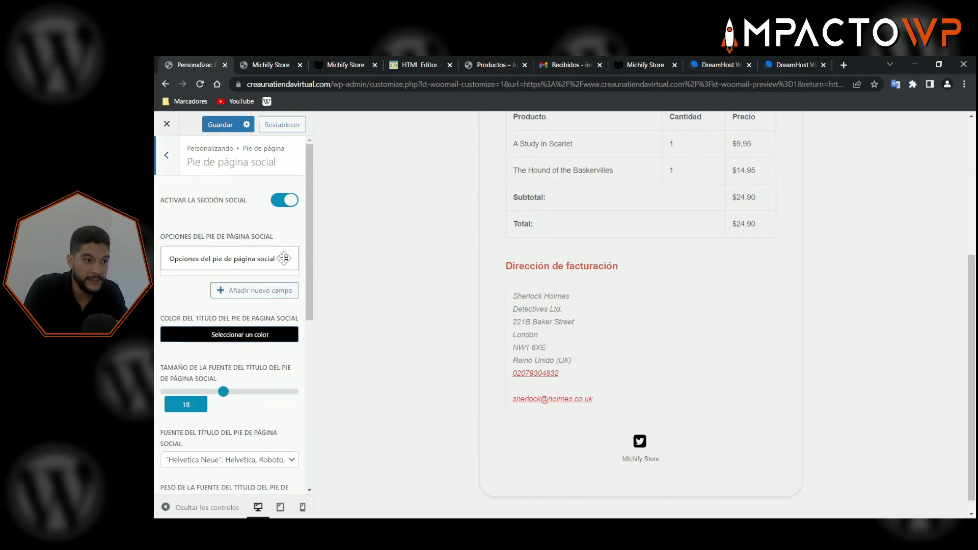
left_click(249, 287)
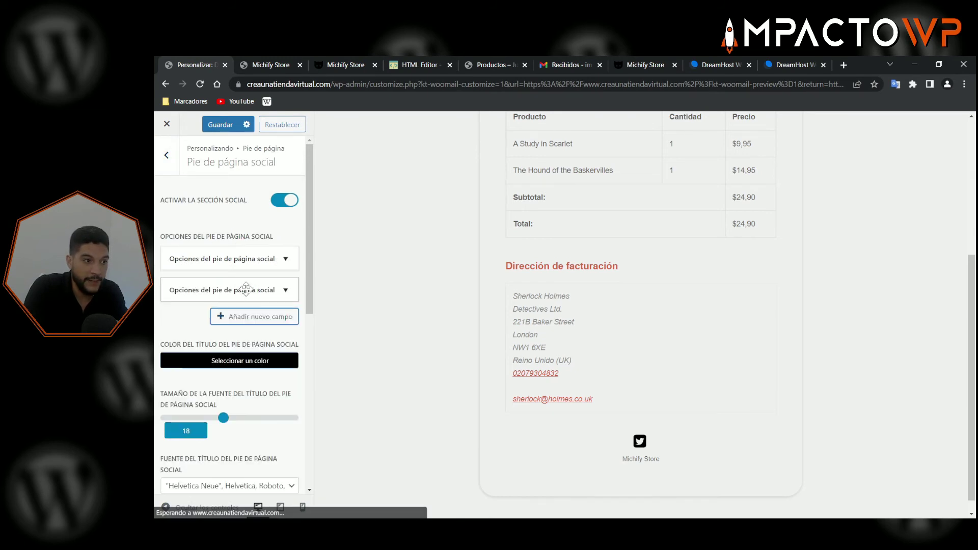
left_click(246, 286)
left_click(211, 376)
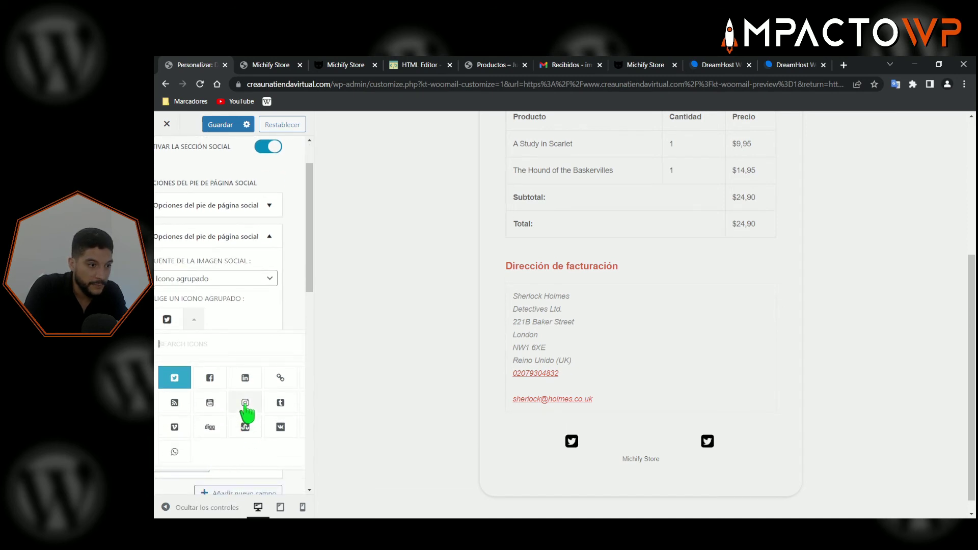
left_click(245, 402)
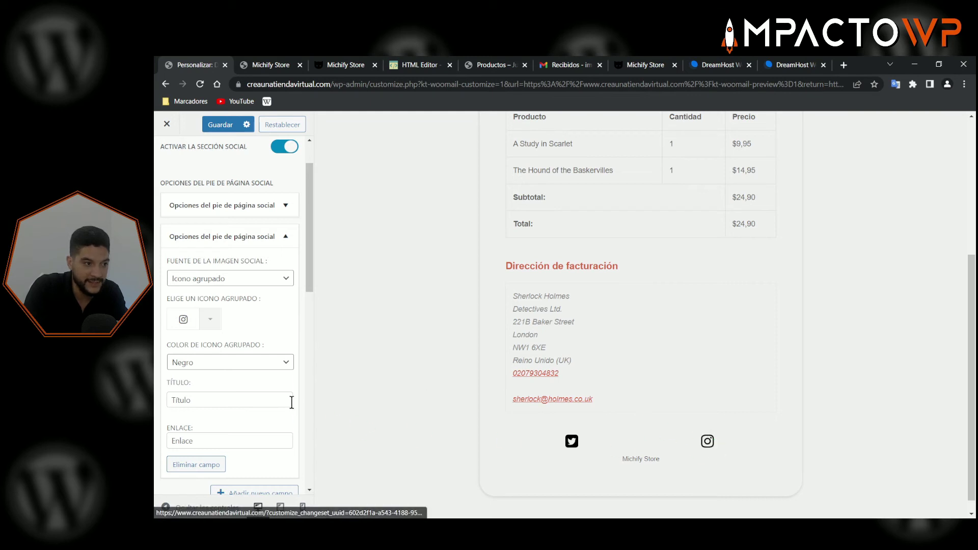
scroll(221, 400, "down", 1)
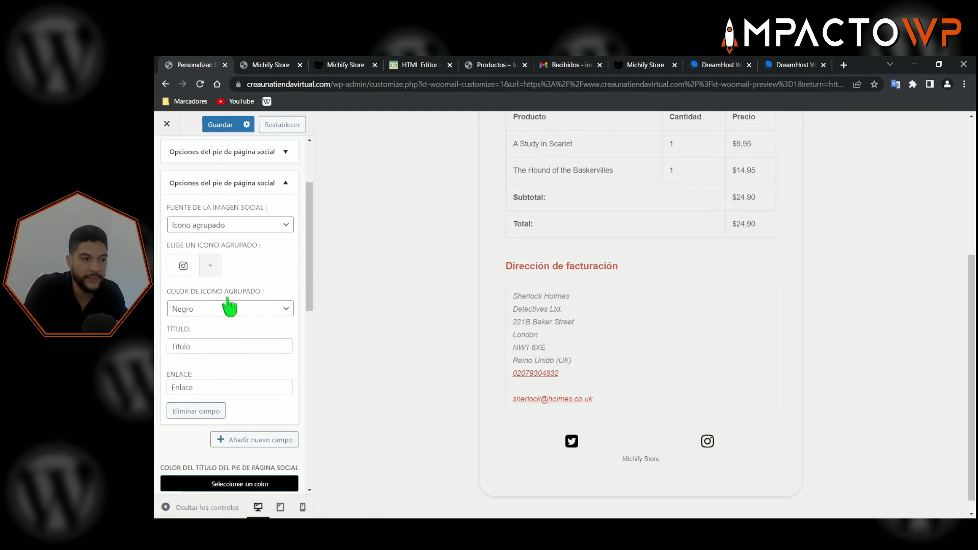
left_click(209, 183)
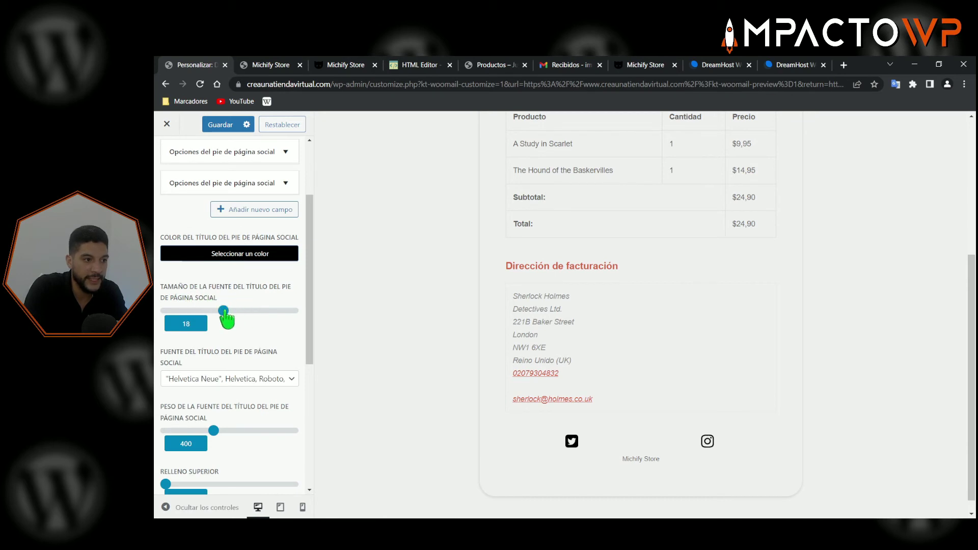
- Shrink the social title font size to 14, leaving the bottom border style solid
left_click_drag(224, 311, 200, 312)
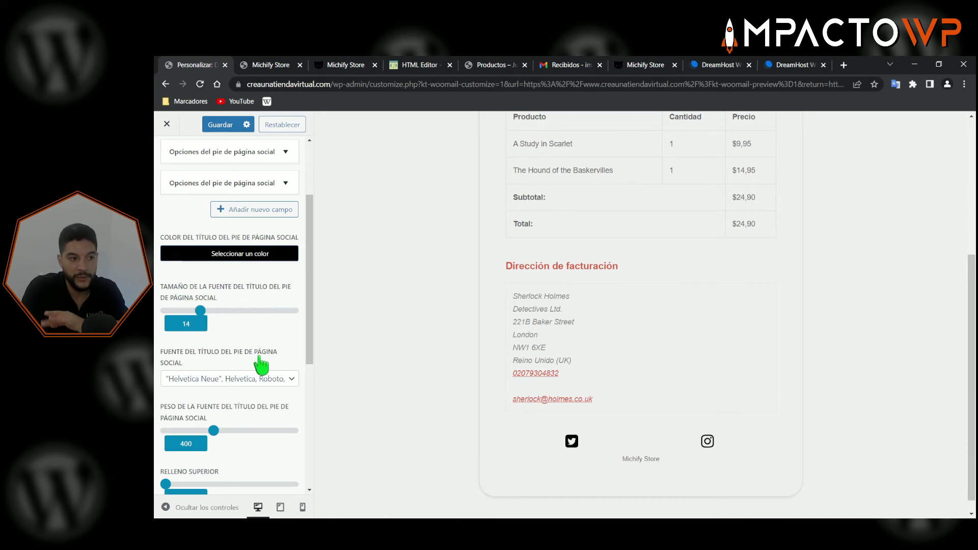
scroll(262, 365, "down", 2)
scroll(206, 336, "down", 2)
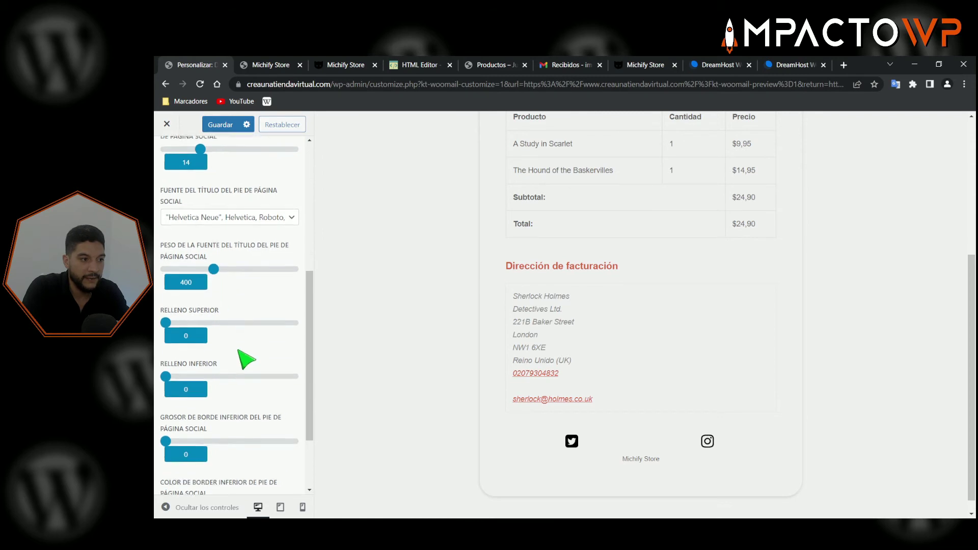
scroll(240, 353, "down", 1)
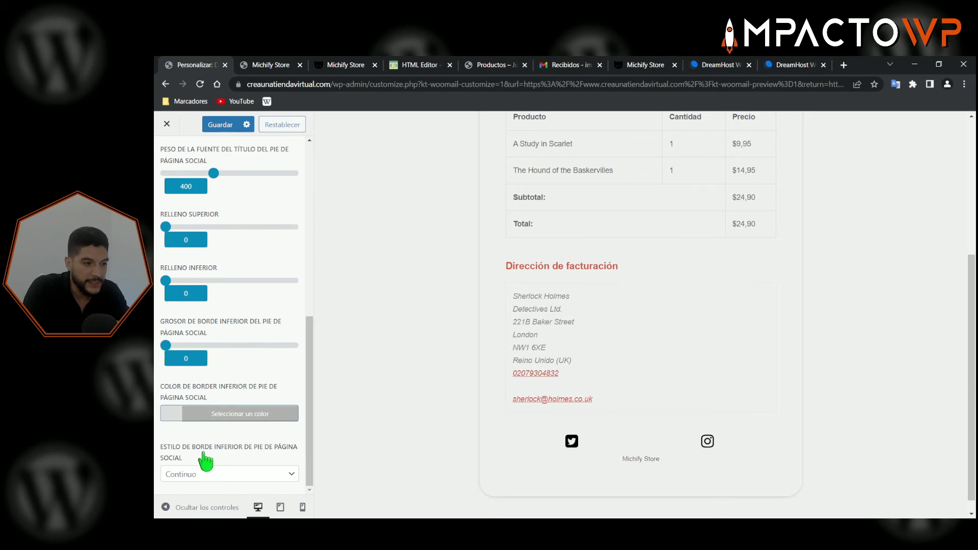
left_click(231, 475)
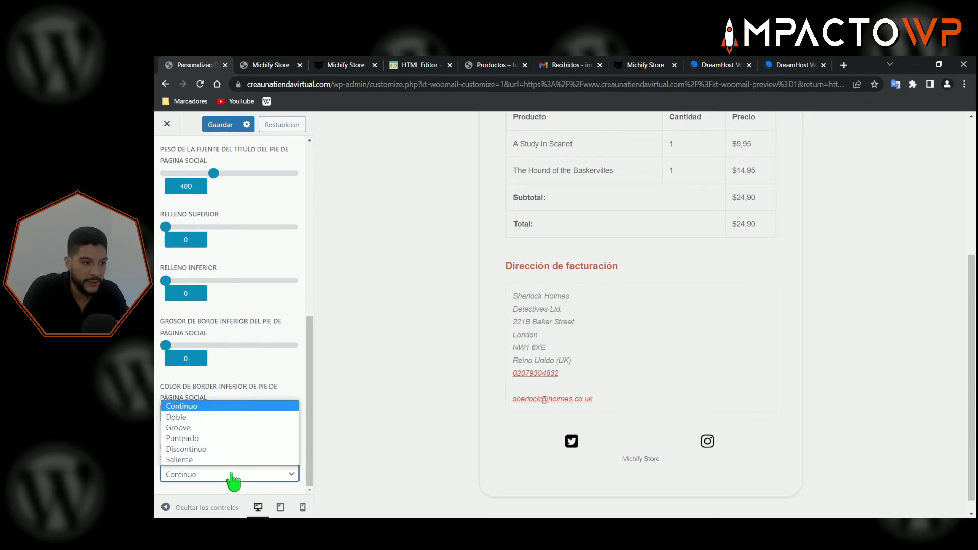
left_click(247, 375)
- Reduce the social title font size to 8, toggle the section off and on, then go back
scroll(249, 369, "up", 8)
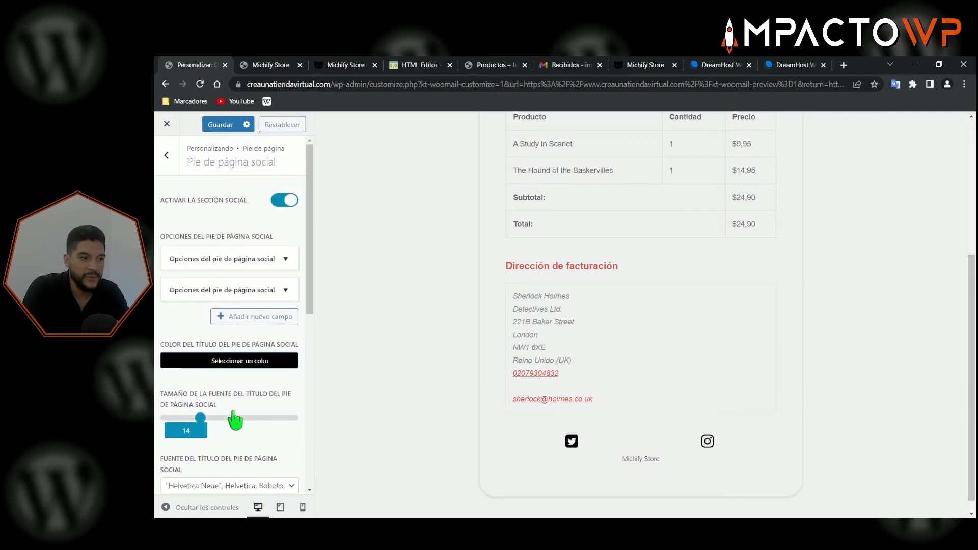
scroll(223, 383, "down", 1)
left_click_drag(201, 365, 178, 365)
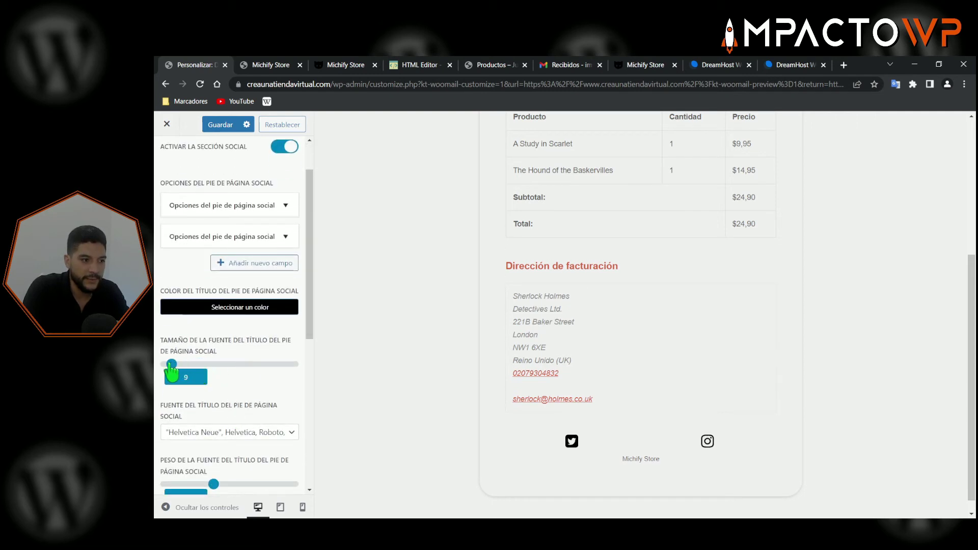
scroll(257, 370, "up", 1)
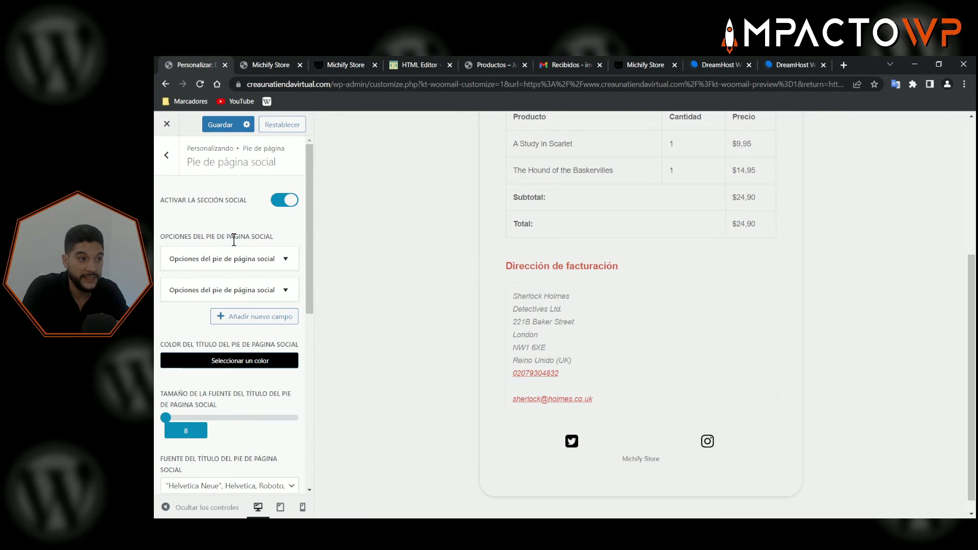
left_click(283, 204)
left_click(278, 198)
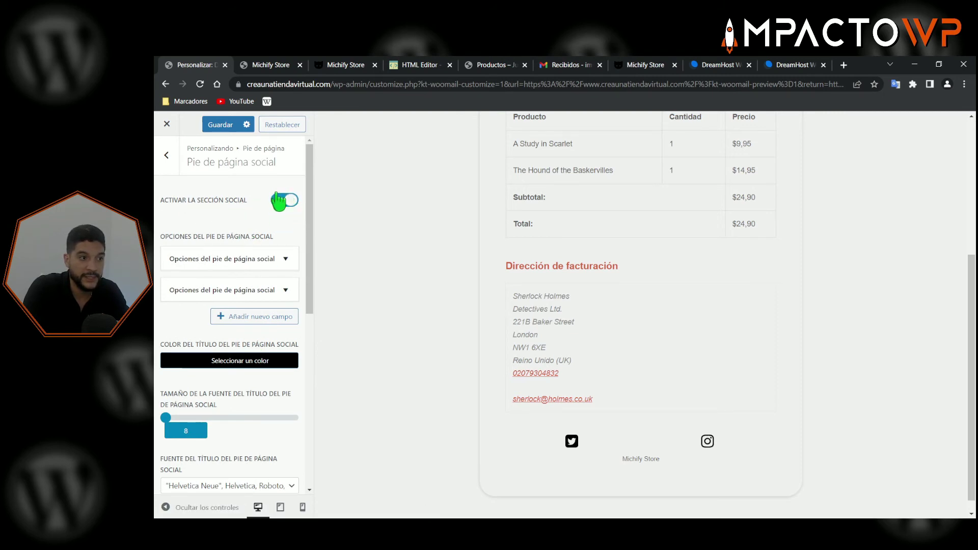
left_click(167, 157)
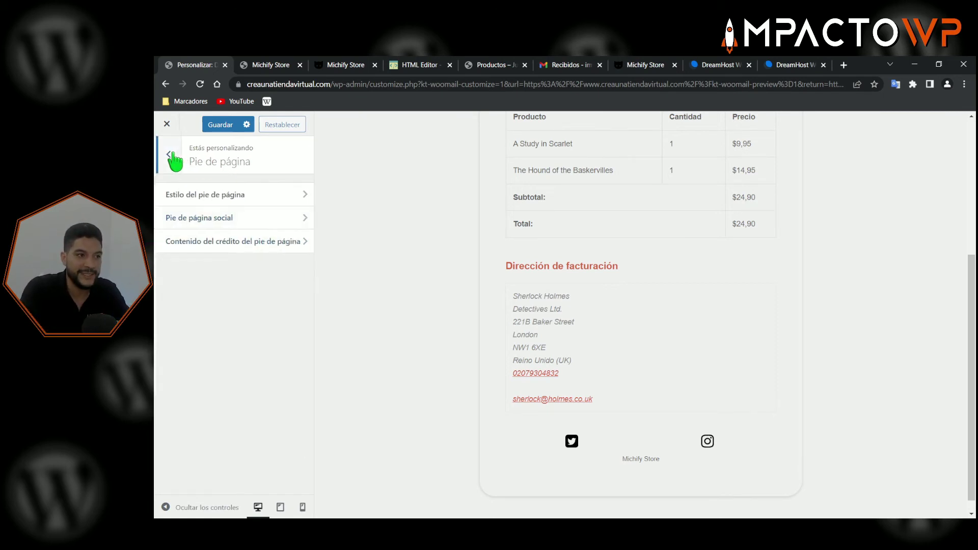
- Look over the Estilos personalizados and Importar Exportar panels, then return to the section list
left_click(167, 154)
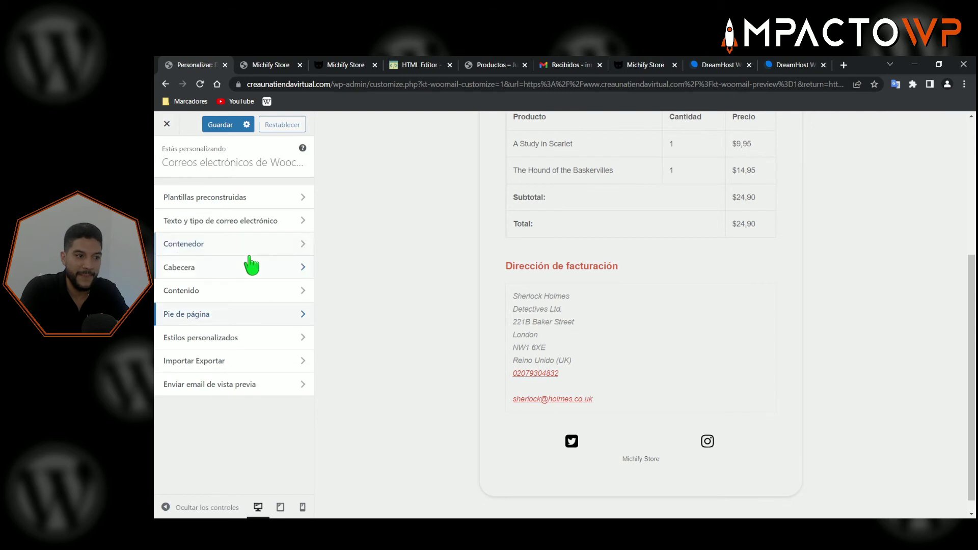
left_click(204, 339)
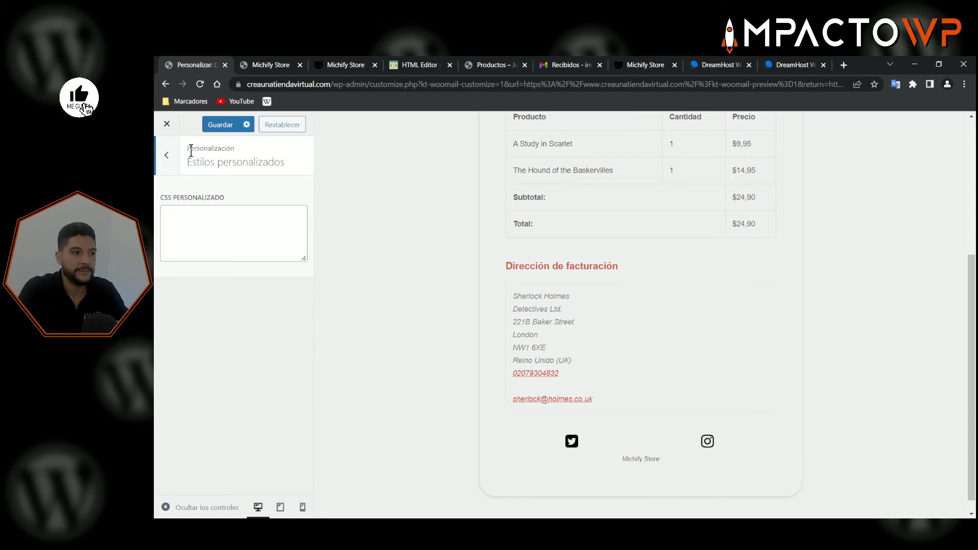
left_click(177, 158)
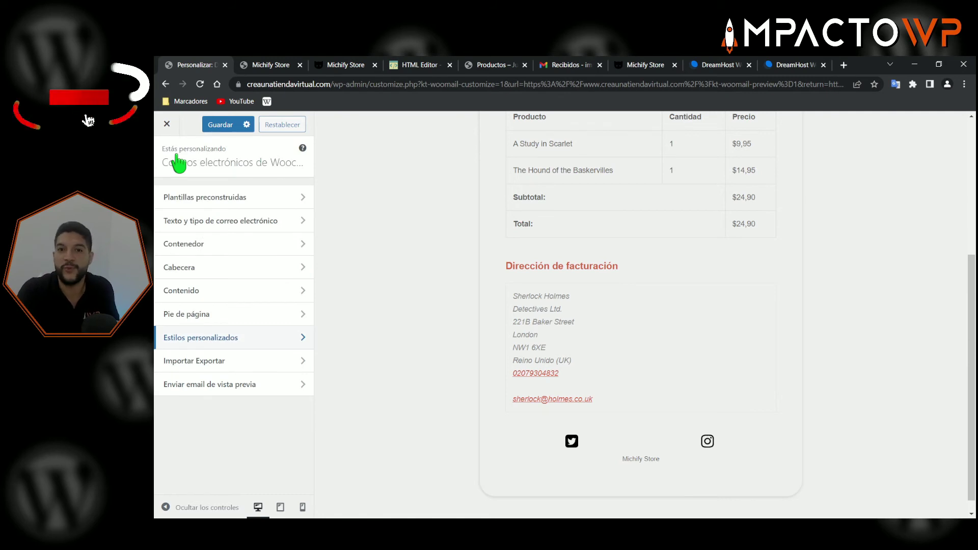
left_click(234, 362)
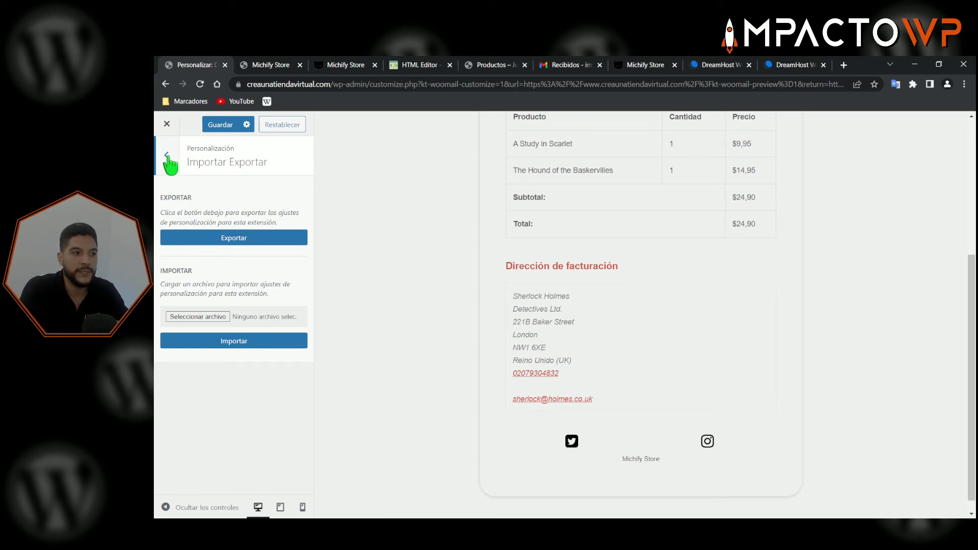
left_click(167, 155)
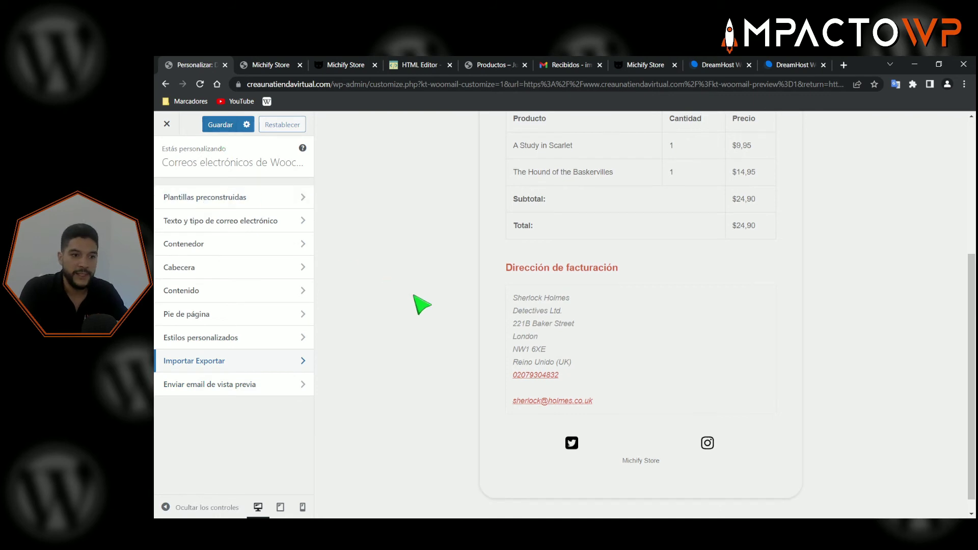
- Switch off the footer's social icons section
scroll(422, 305, "up", 5)
scroll(422, 304, "down", 6)
scroll(356, 295, "up", 2)
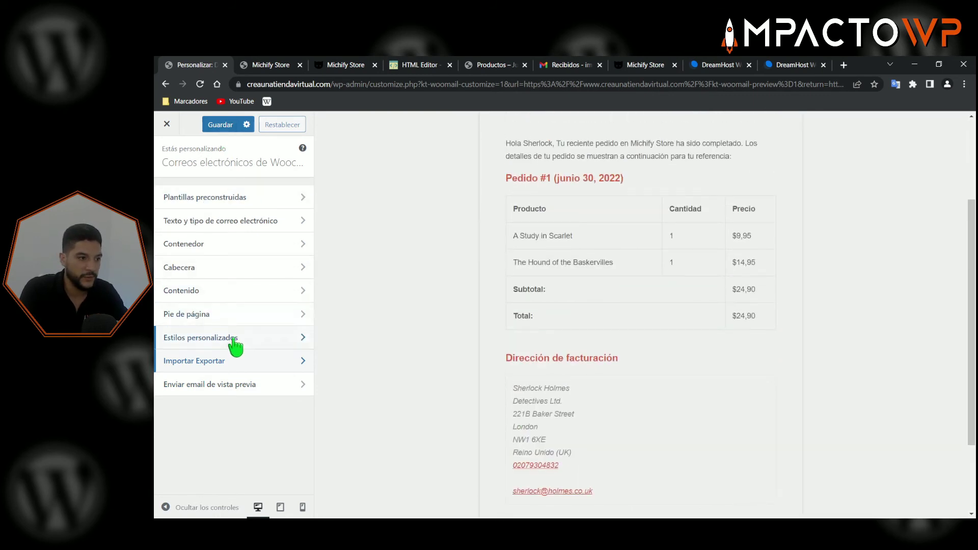
left_click(211, 316)
left_click(230, 218)
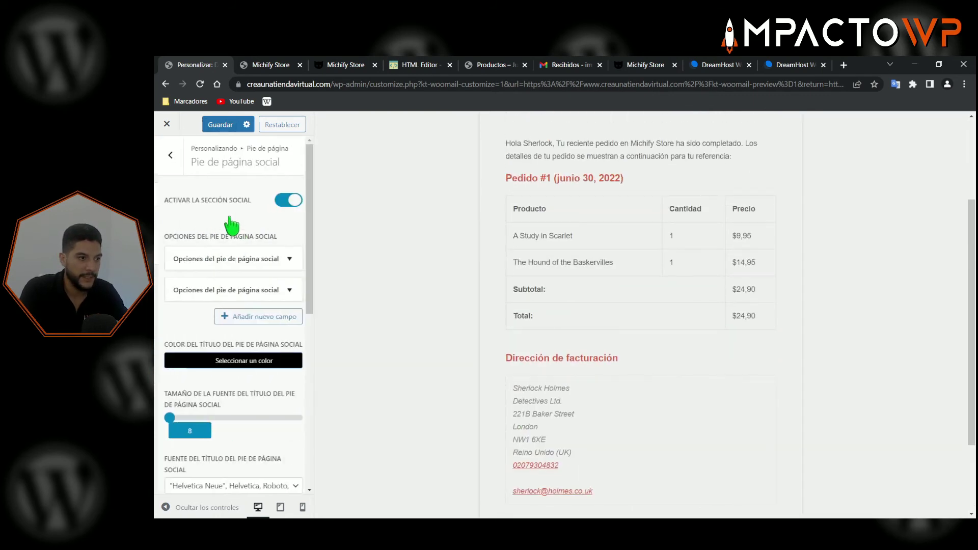
left_click(286, 200)
scroll(285, 317, "down", 4)
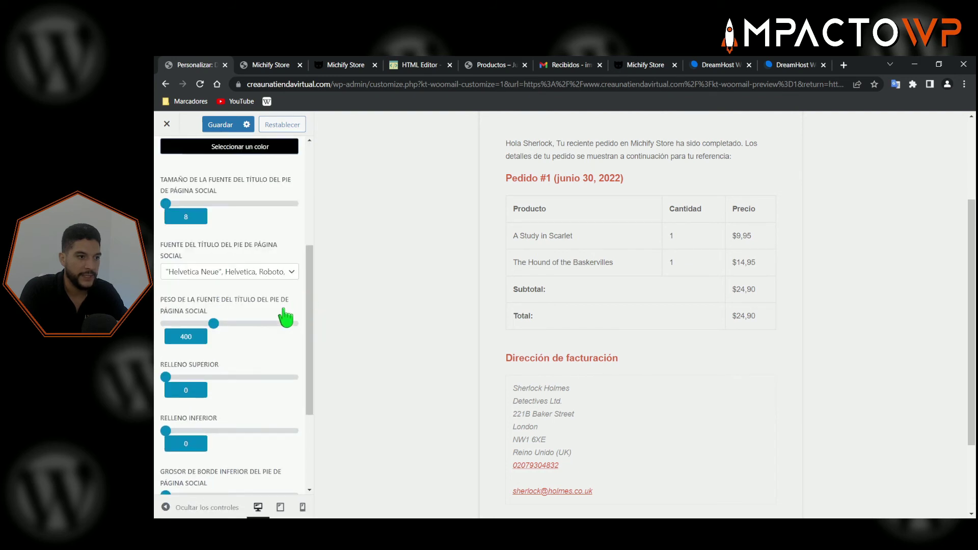
scroll(283, 305, "up", 5)
- Delete the Instagram social entry, leaving only Twitter, and return to footer settings
left_click(281, 288)
scroll(245, 397, "down", 3)
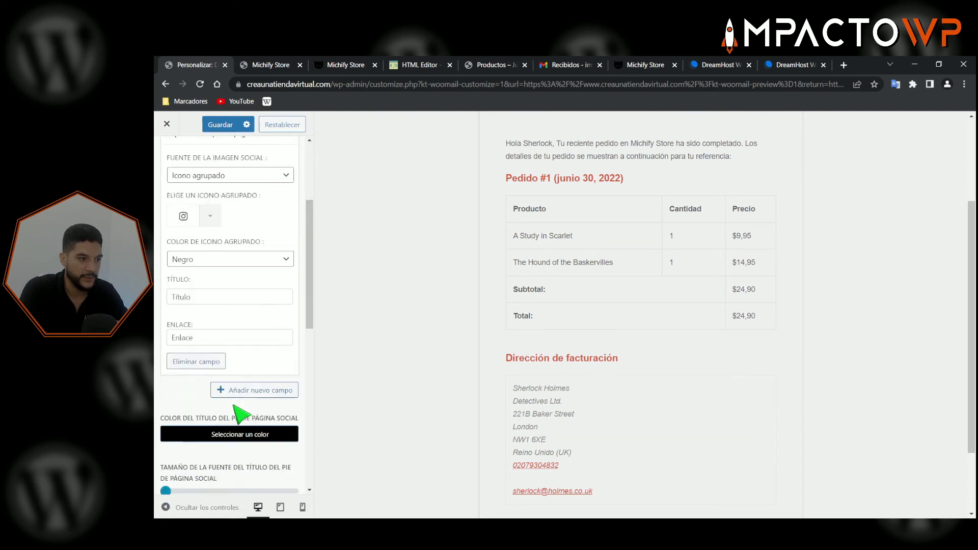
left_click(206, 311)
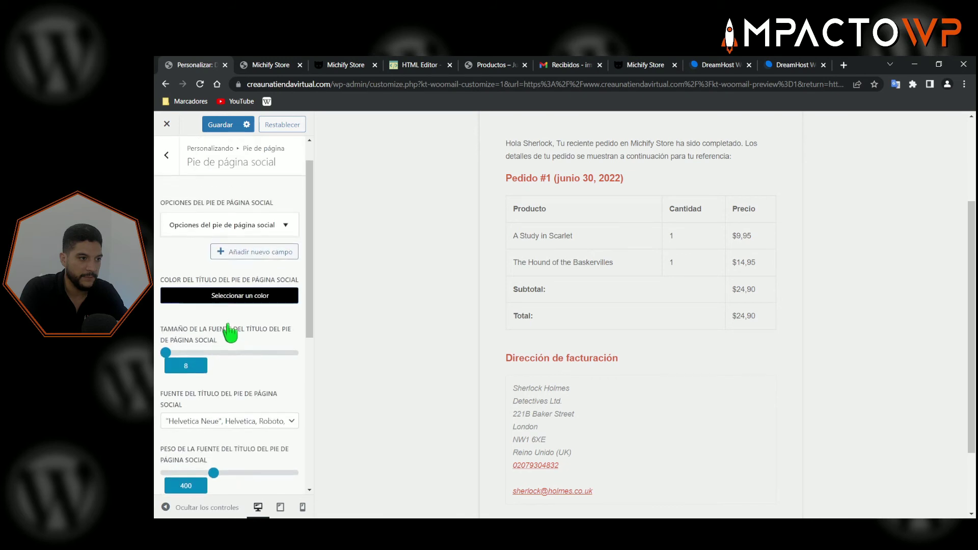
scroll(229, 331, "up", 1)
left_click(273, 258)
scroll(210, 436, "down", 3)
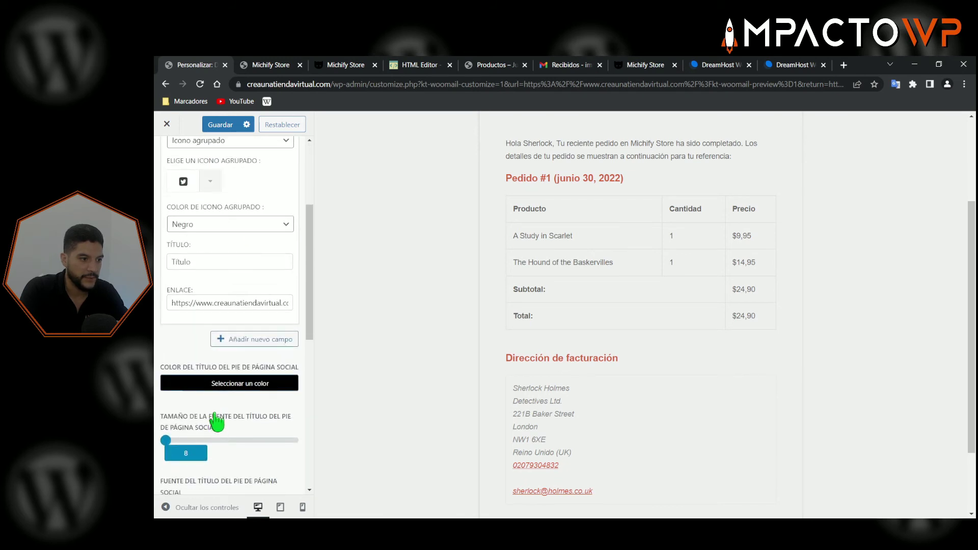
scroll(237, 336, "up", 4)
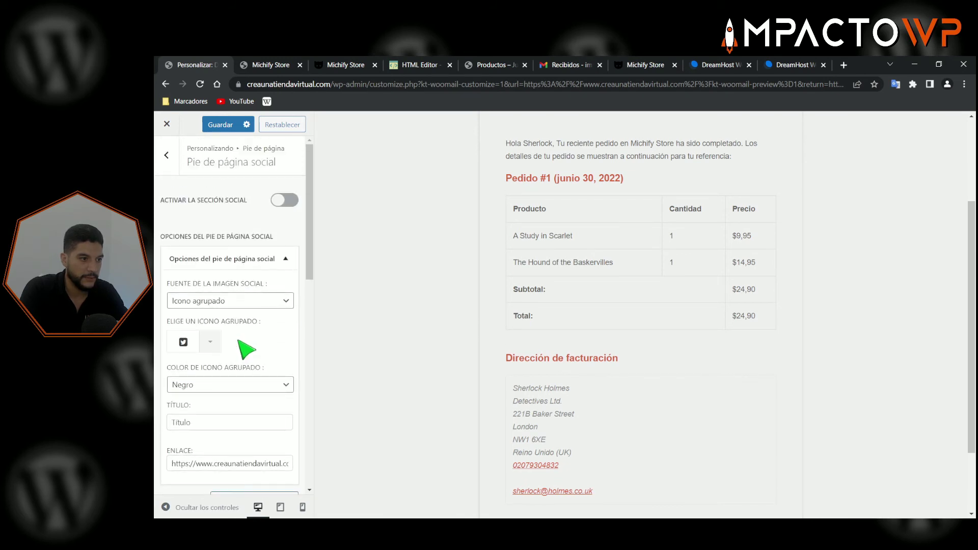
left_click(285, 258)
left_click(166, 155)
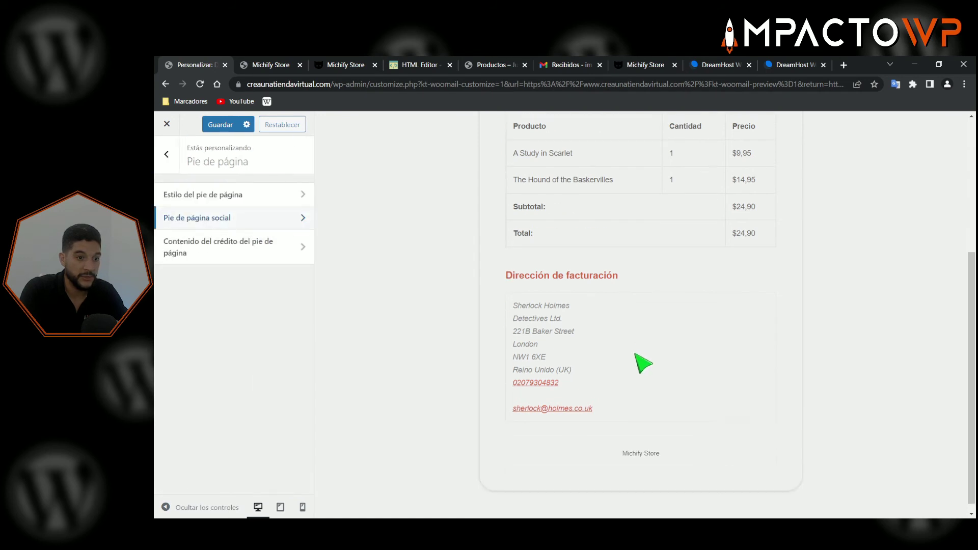
- Check the footer style settings, return to the top-level list, and save the template
scroll(643, 363, "up", 4)
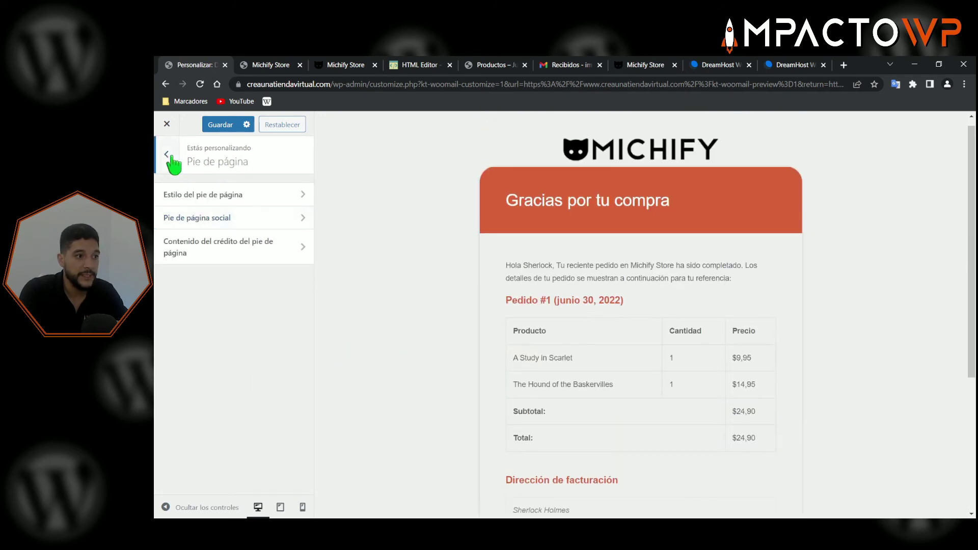
left_click(232, 199)
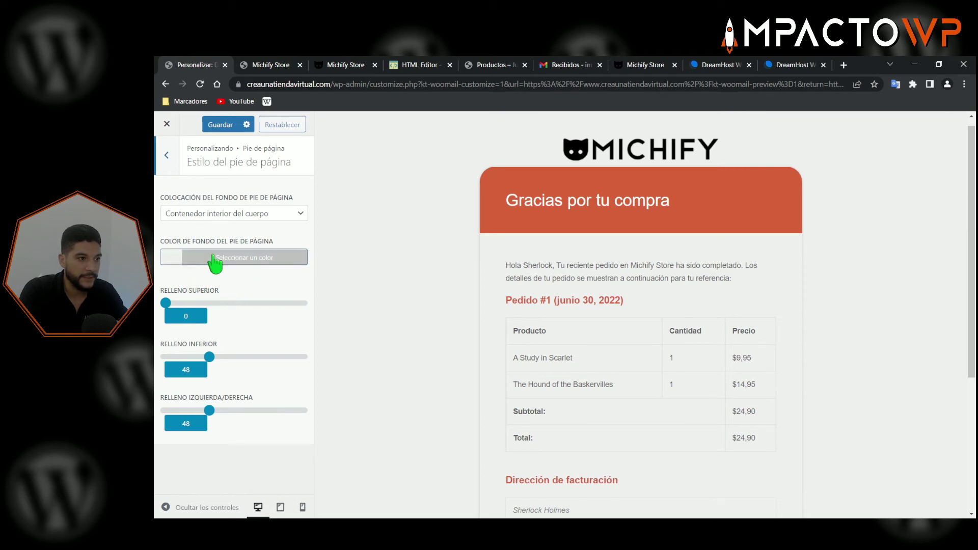
left_click(168, 155)
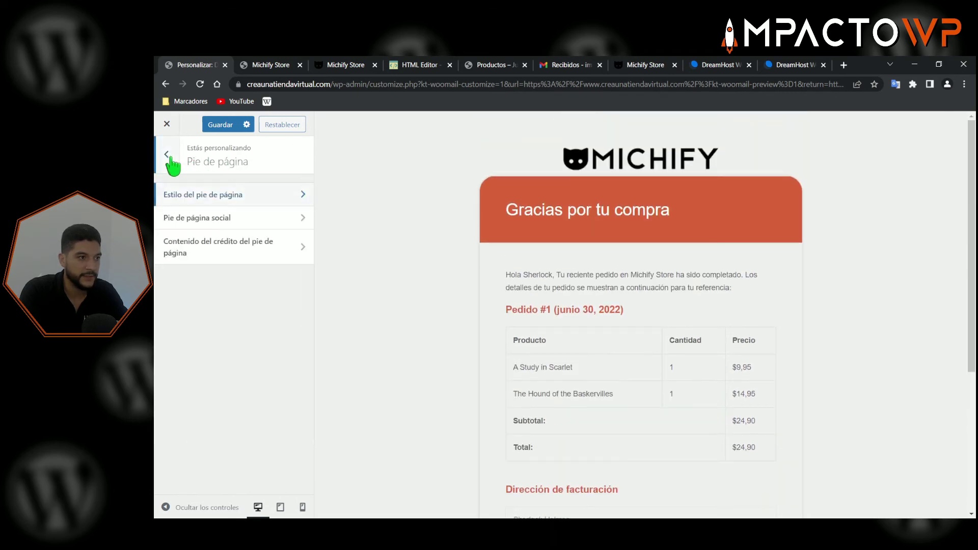
left_click(168, 155)
left_click(220, 124)
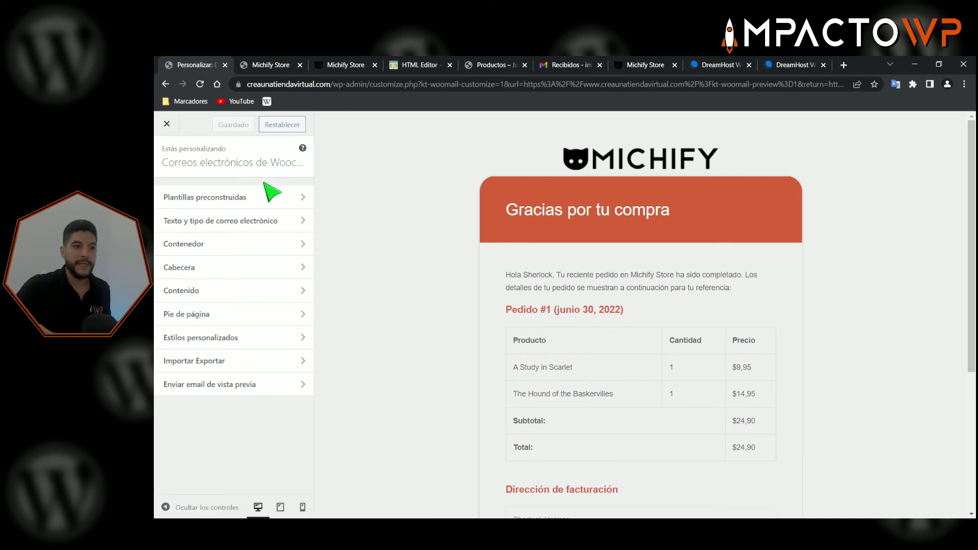
scroll(635, 275, "down", 4)
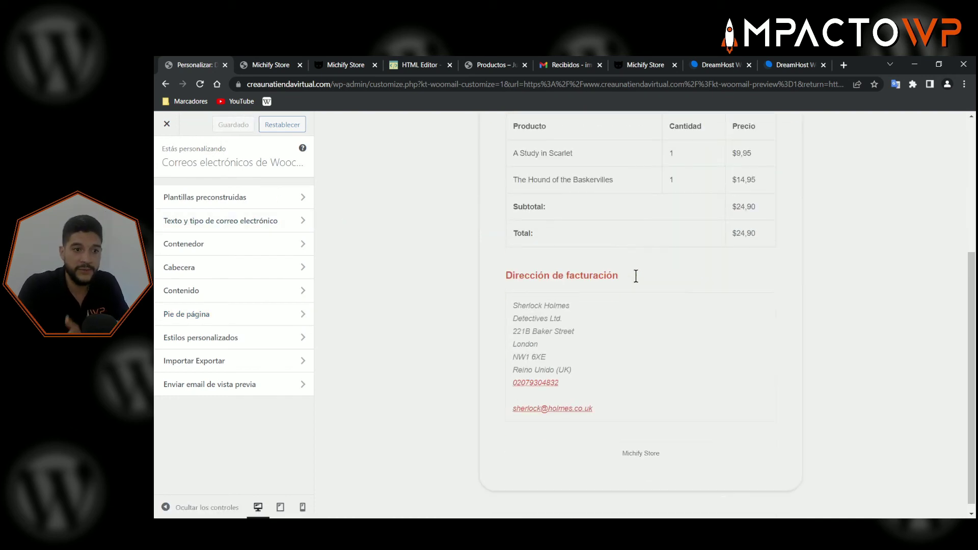
scroll(584, 308, "up", 4)
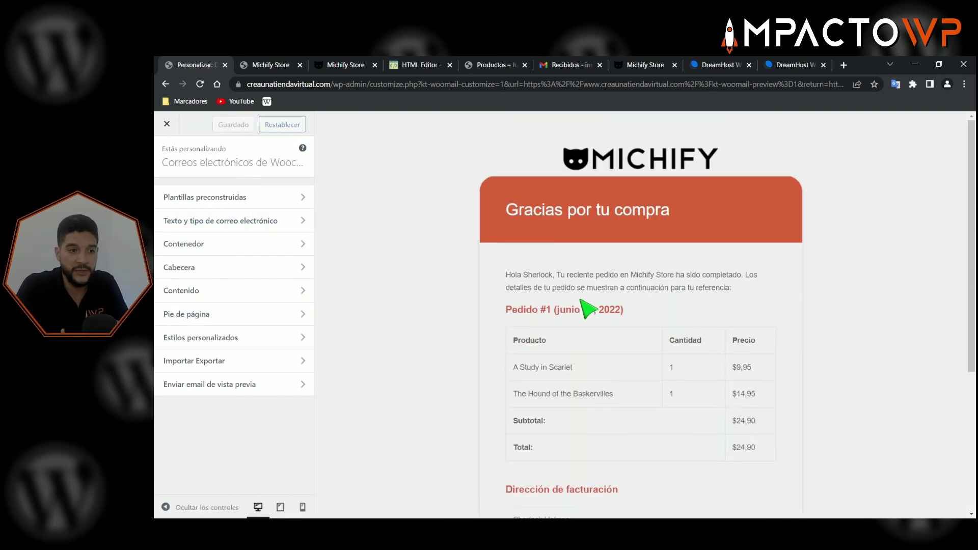
- Close the email customizer and review WooCommerce's Correos electrónicos notification list
left_click(167, 125)
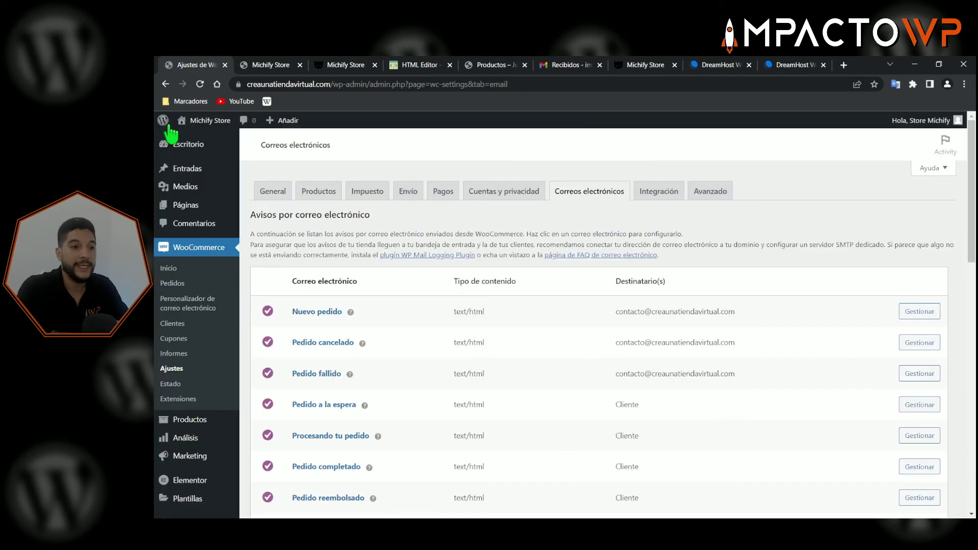
scroll(553, 270, "down", 1)
scroll(552, 270, "down", 8)
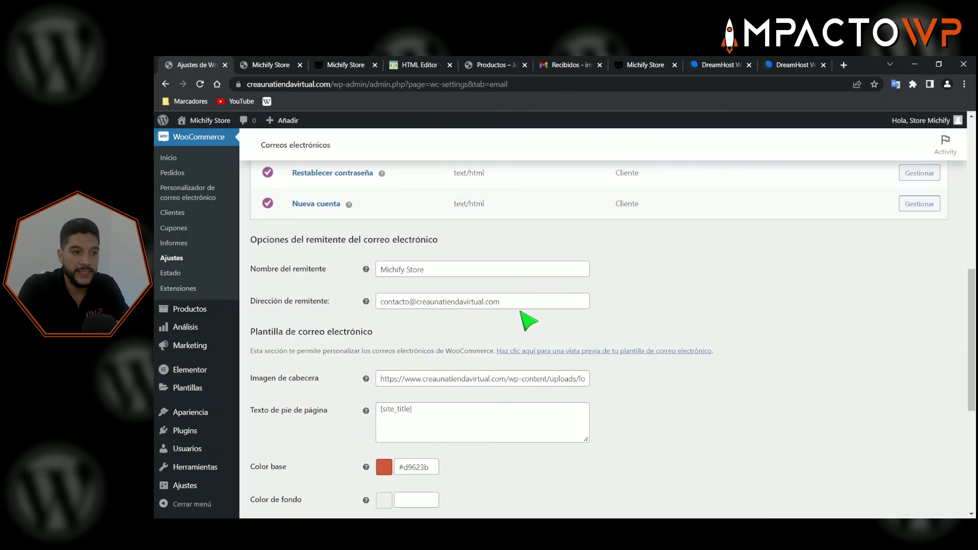
scroll(511, 351, "up", 8)
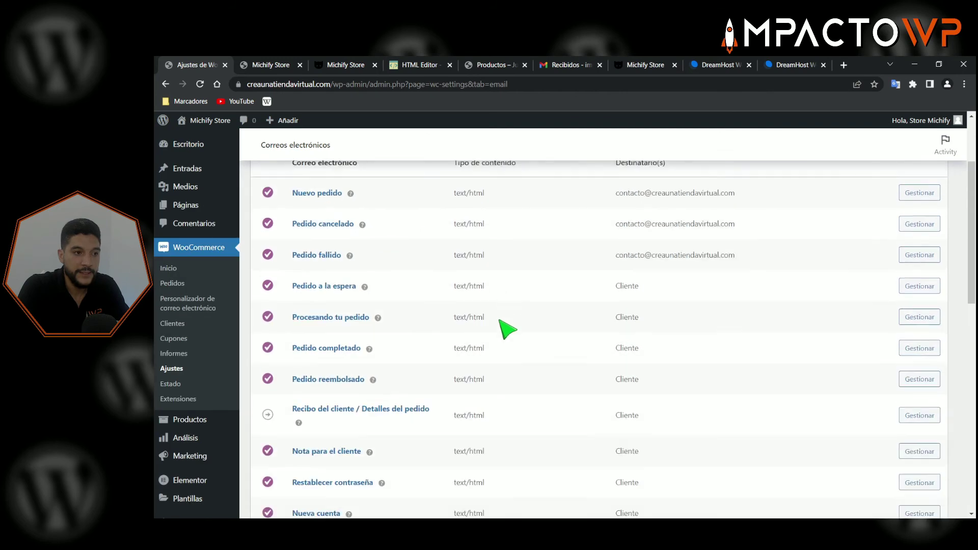
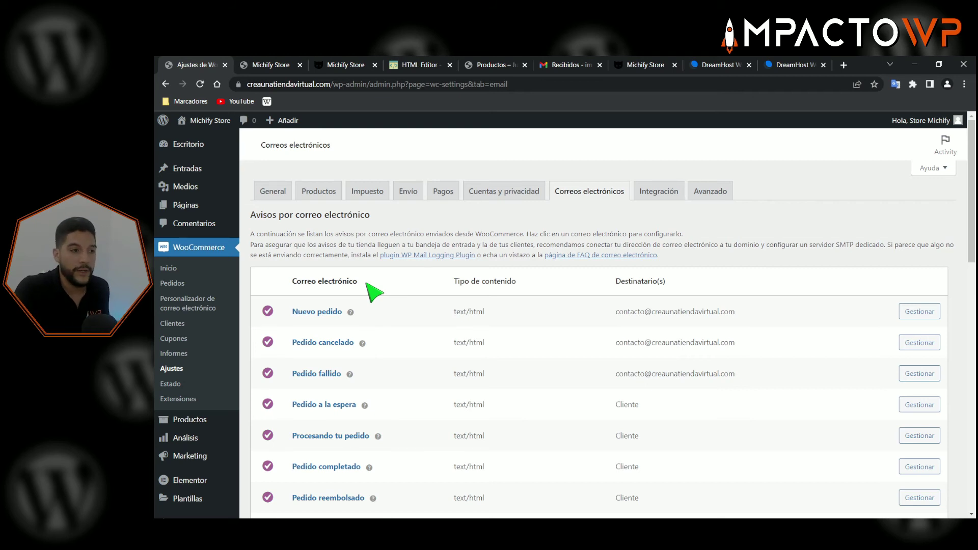
- Search the plugin directory for 'fluent smtp' from Plugins > Añadir nuevo
scroll(375, 293, "down", 3)
mouse_move(216, 433)
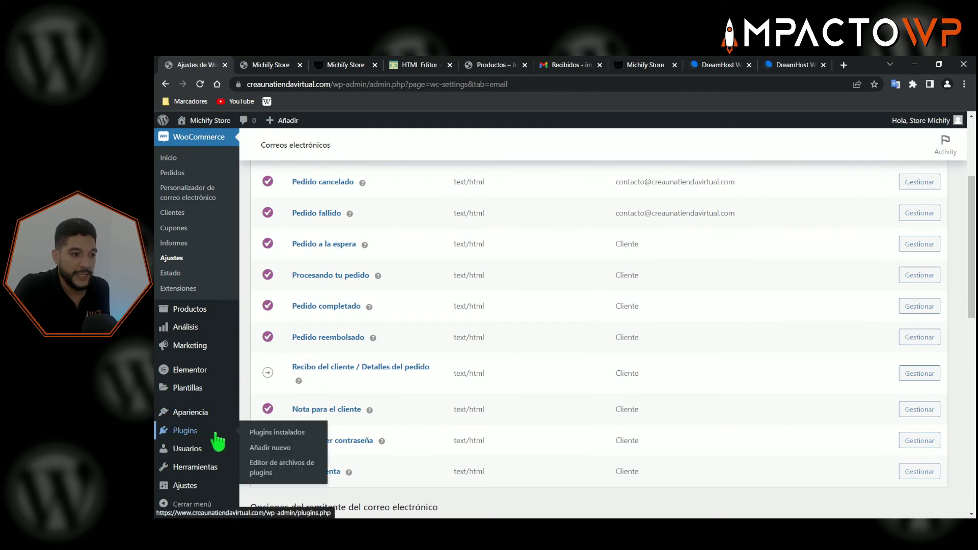
left_click(269, 447)
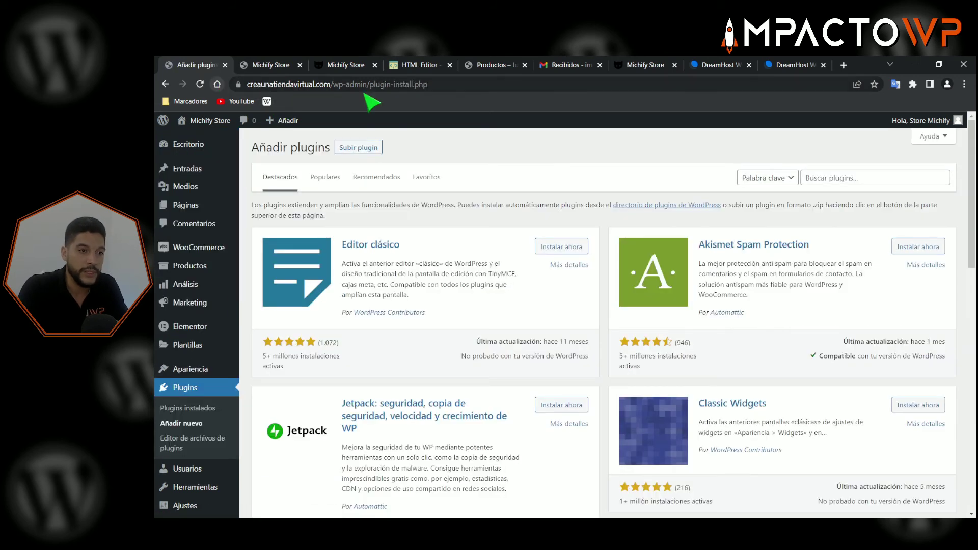
left_click(817, 174)
type("fluent sm")
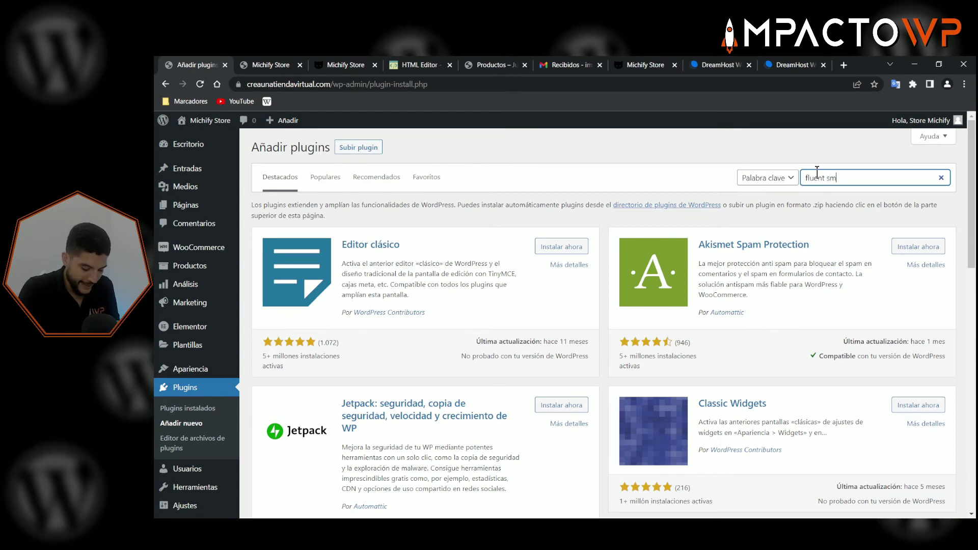
type("tp")
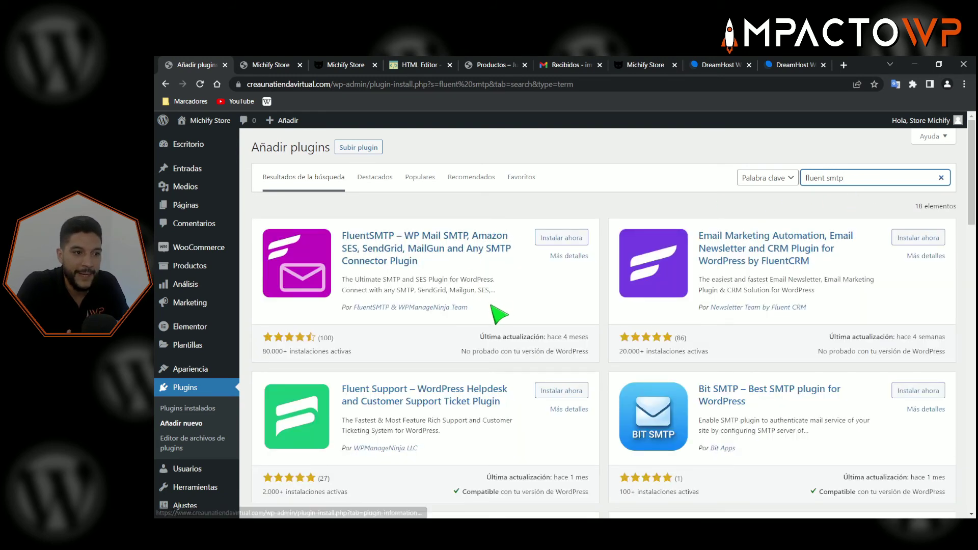
- Install and activate the FluentSMTP plugin
left_click_drag(469, 308, 341, 306)
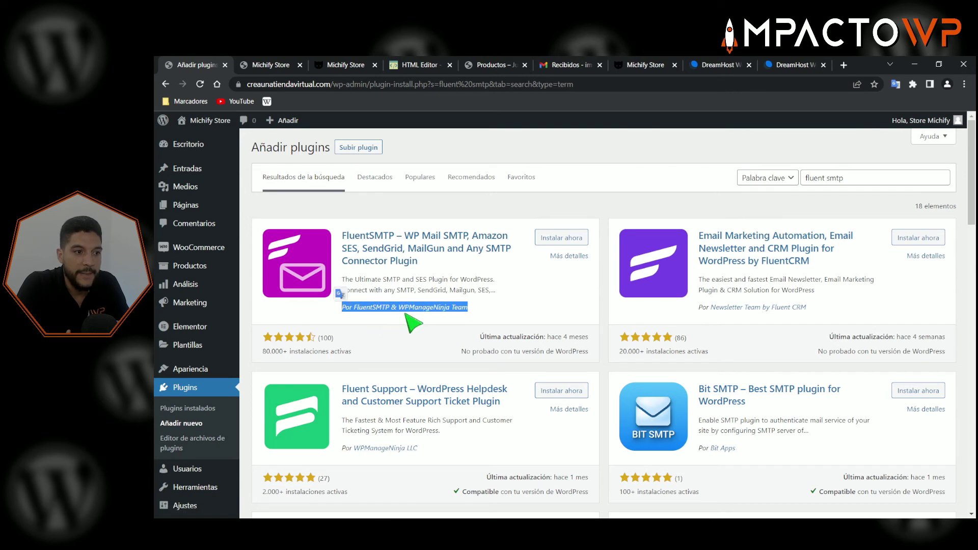
left_click(530, 313)
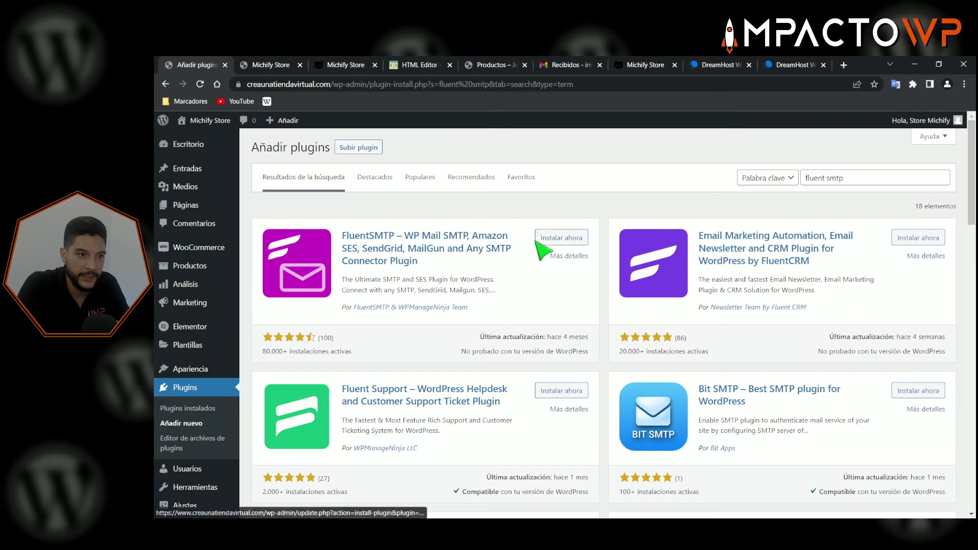
left_click(559, 243)
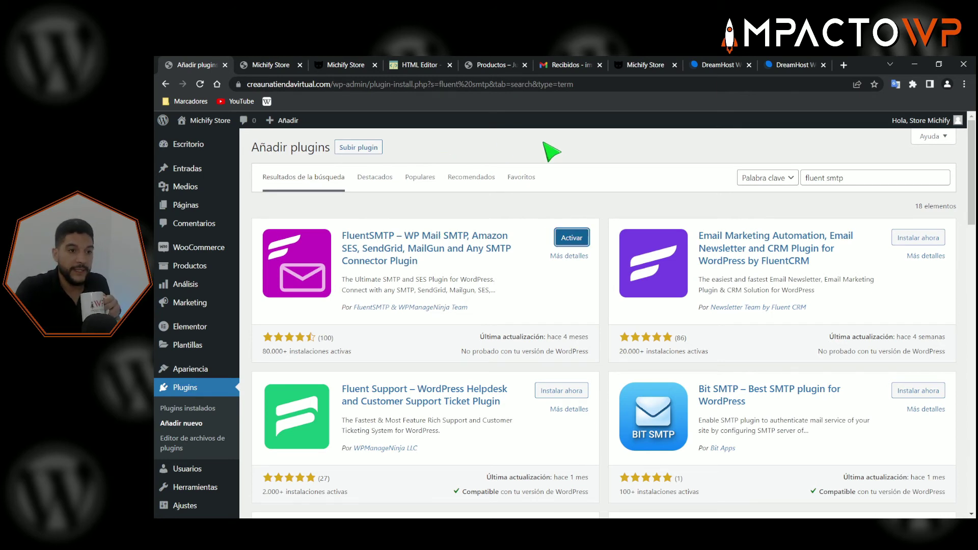
left_click(573, 238)
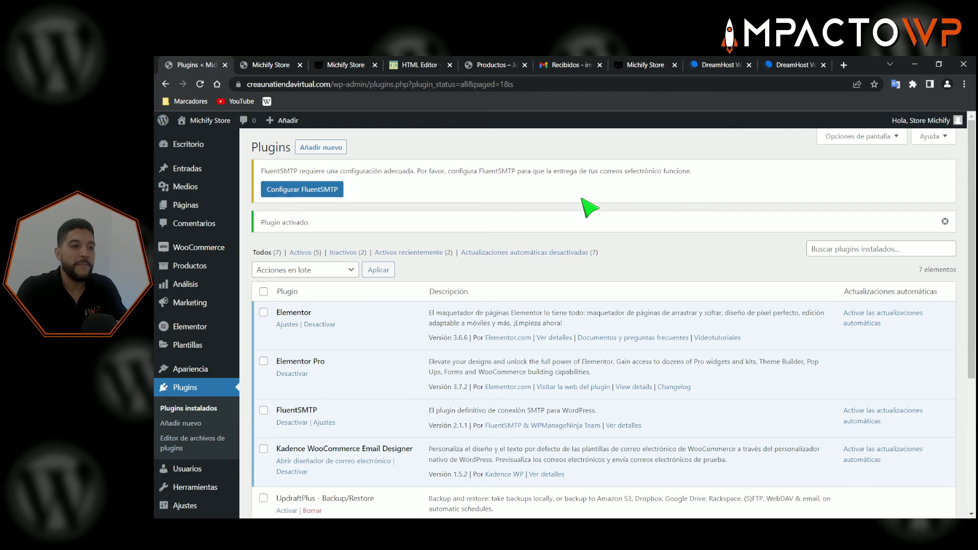
- Open FluentSMTP's settings page through Ajustes > Fluent SMTP
scroll(524, 254, "down", 1)
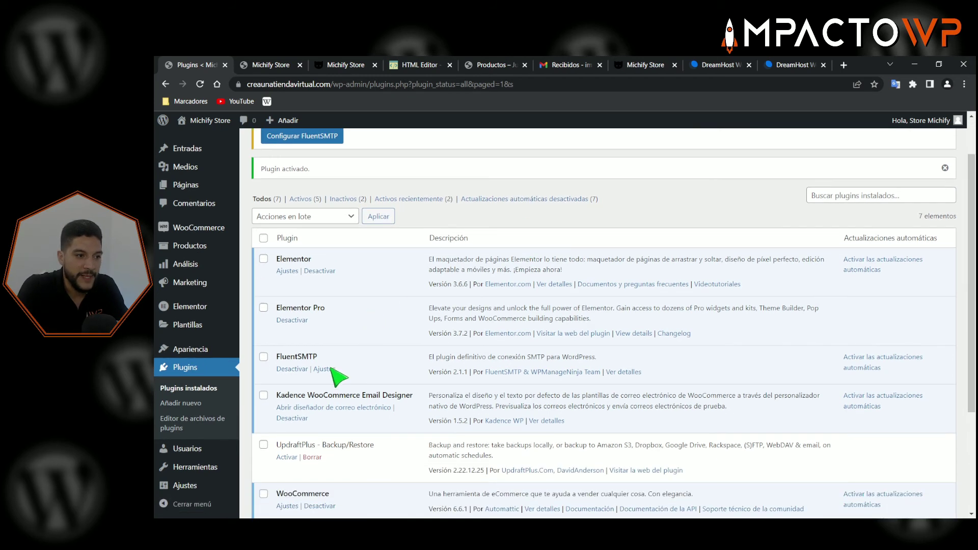
double_click(295, 358)
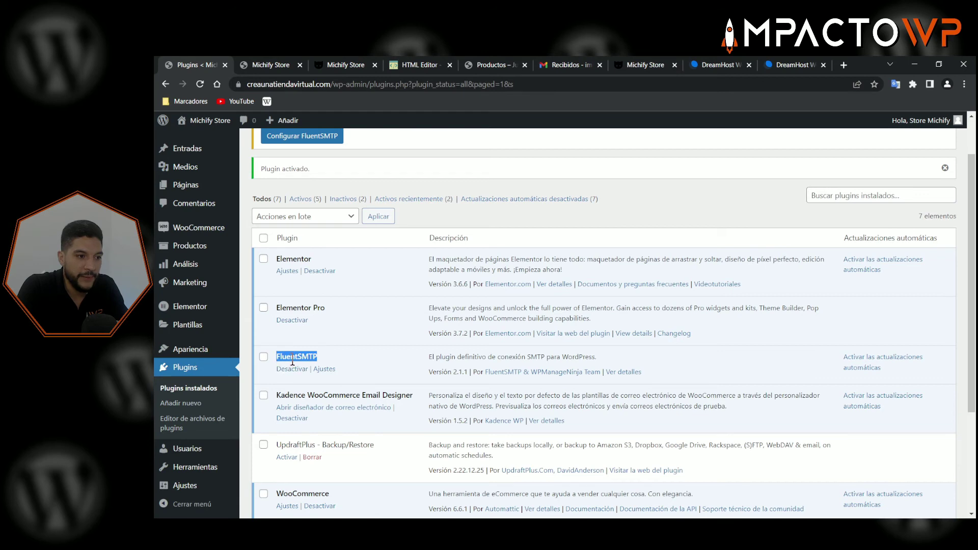
left_click(294, 359)
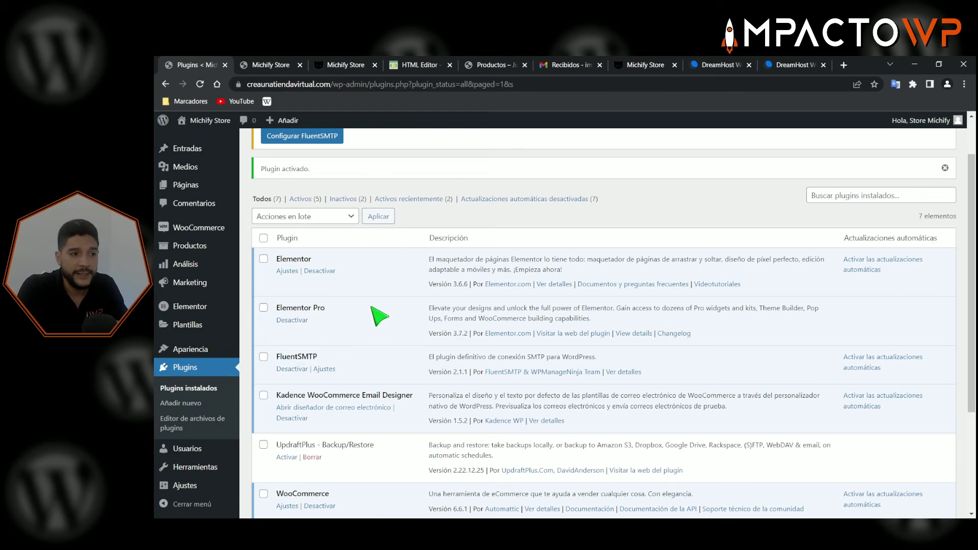
scroll(380, 316, "down", 2)
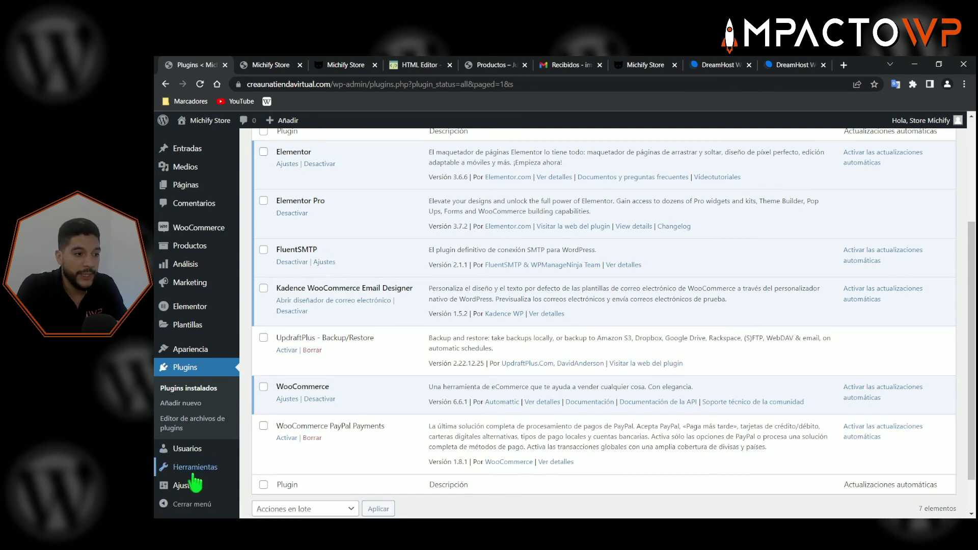
mouse_move(188, 486)
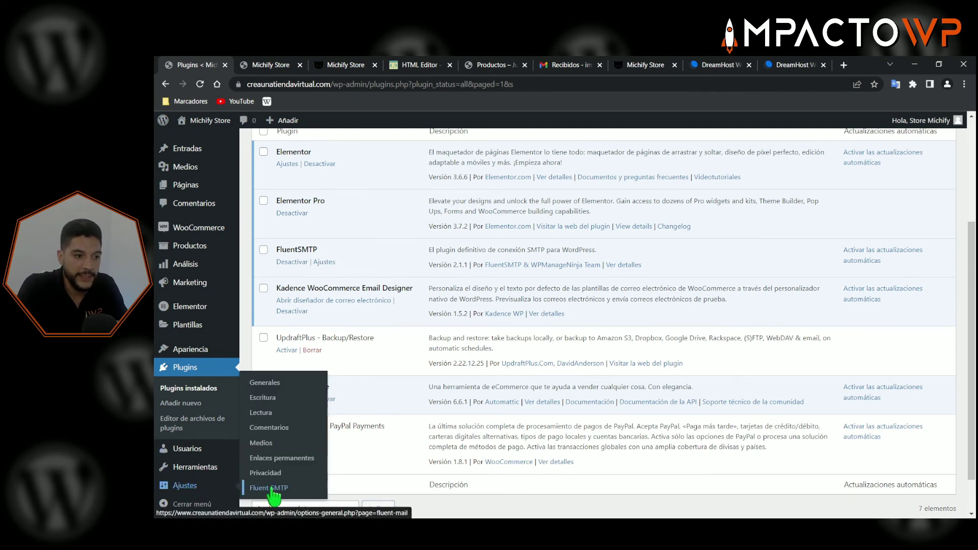
left_click(308, 487)
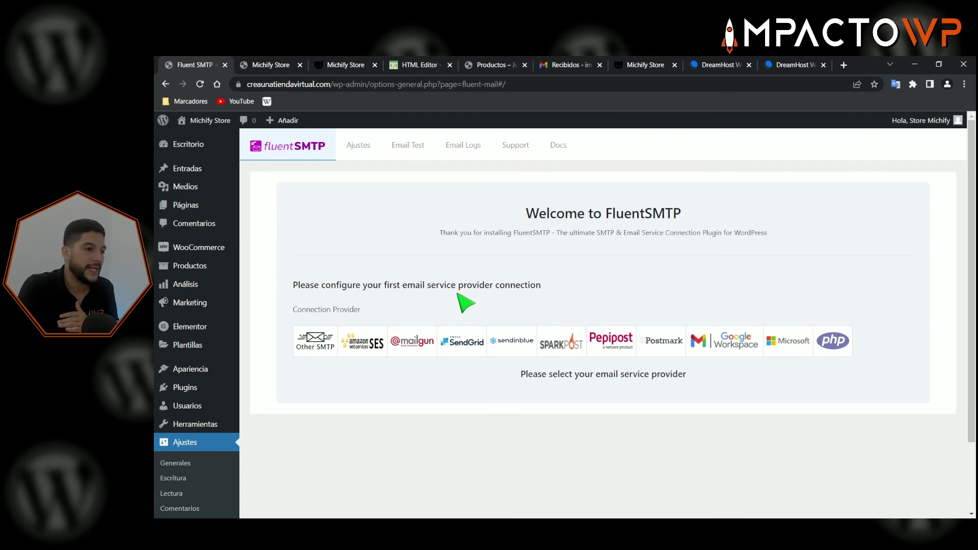
- Preview the SendGrid and Sendinblue connection settings
left_click(466, 348)
scroll(466, 356, "down", 4)
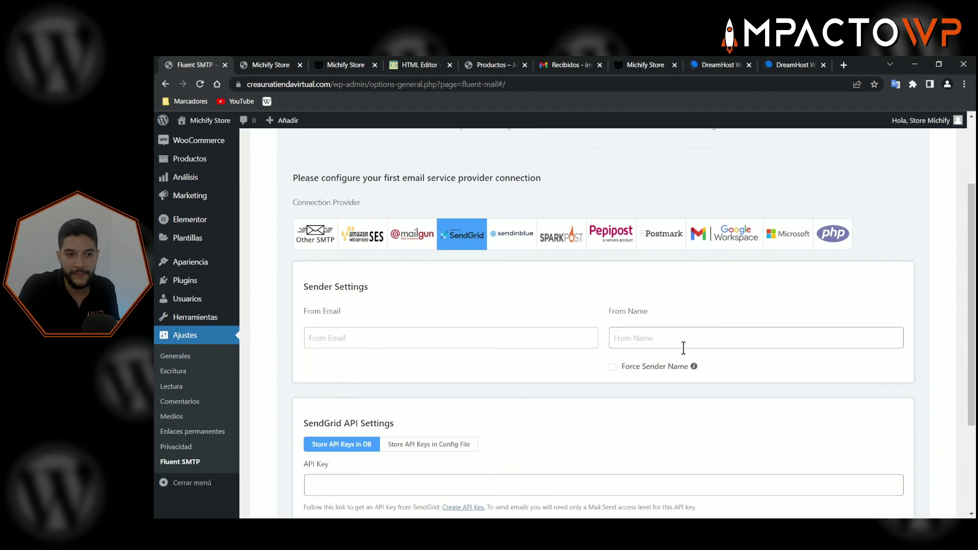
scroll(611, 356, "down", 3)
scroll(530, 365, "up", 5)
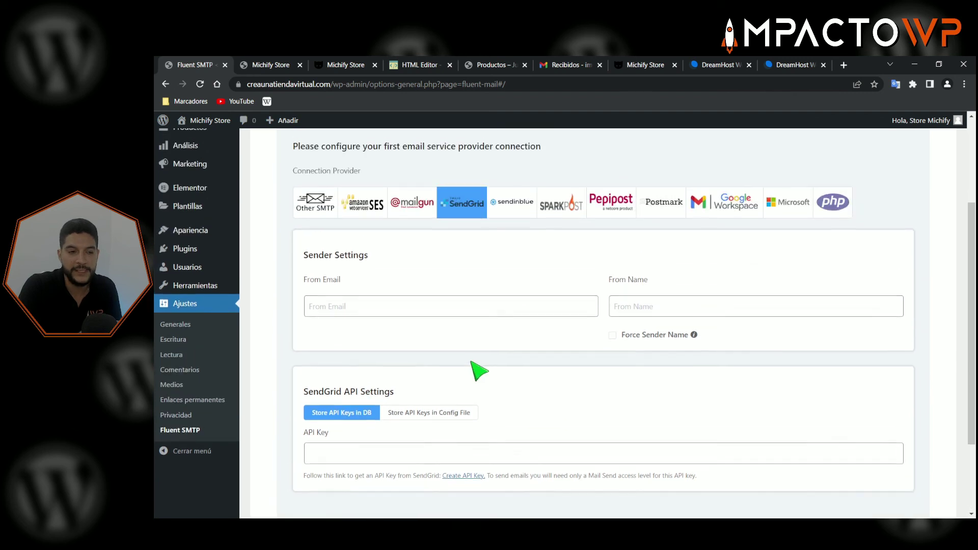
left_click(527, 318)
scroll(515, 336, "down", 3)
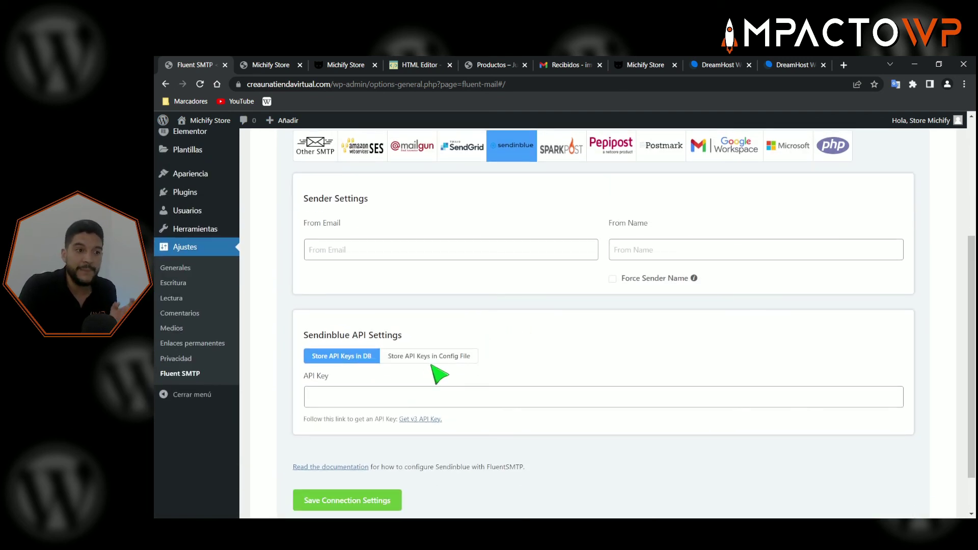
scroll(435, 373, "up", 3)
- Preview the Amazon SES connection settings and its Access Key and Secret Key fields
left_click(356, 213)
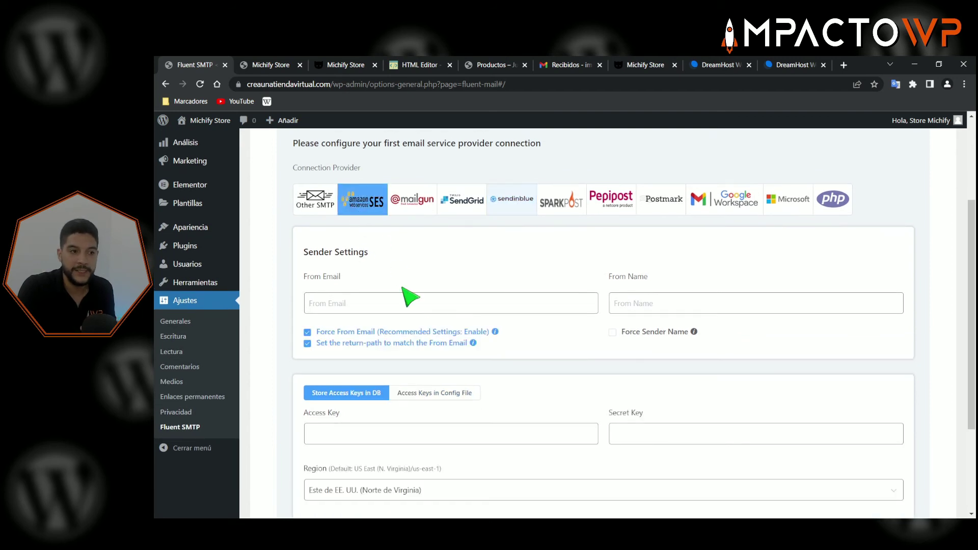
scroll(431, 349, "down", 4)
scroll(586, 326, "up", 2)
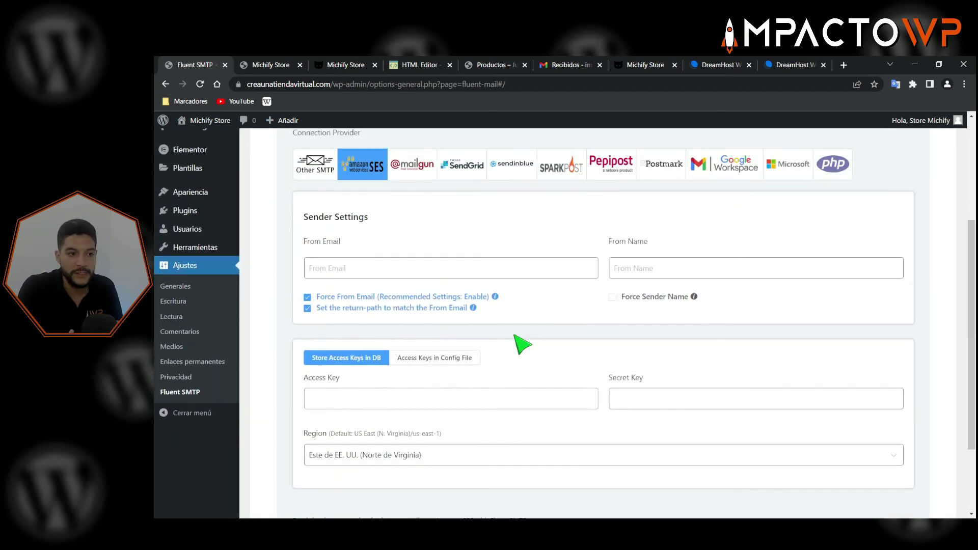
left_click(325, 398)
left_click(648, 392)
scroll(524, 410, "down", 2)
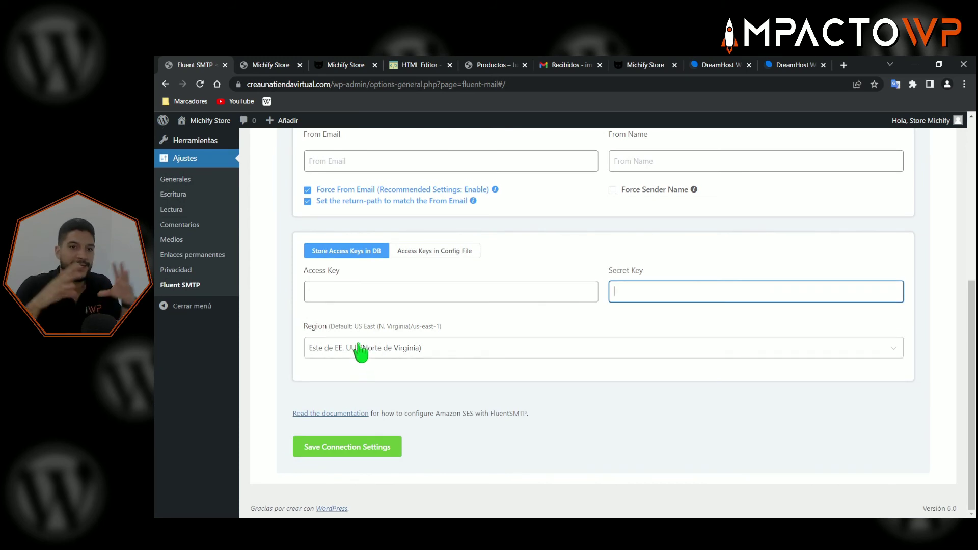
scroll(359, 350, "up", 3)
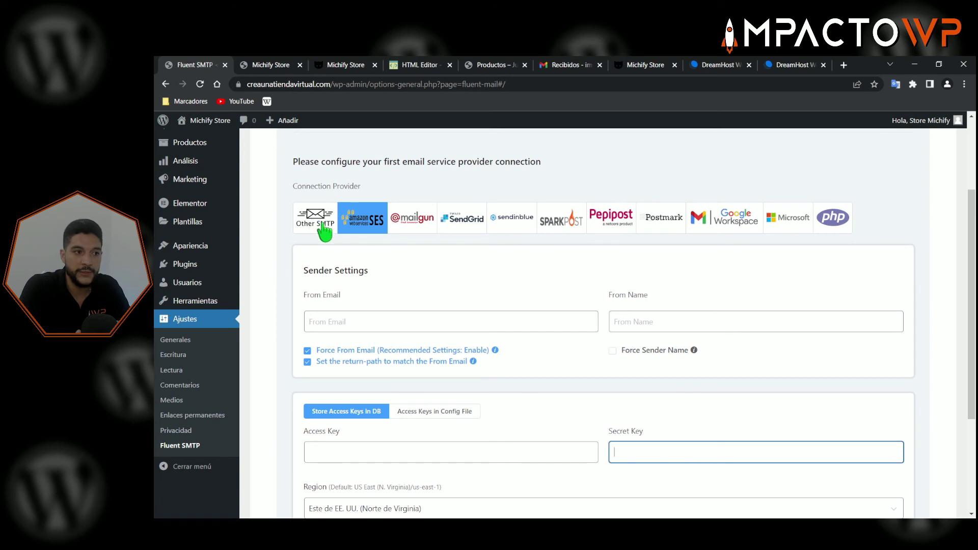
- Choose Other SMTP as the connection provider and get ready to fill in From Email
left_click(331, 224)
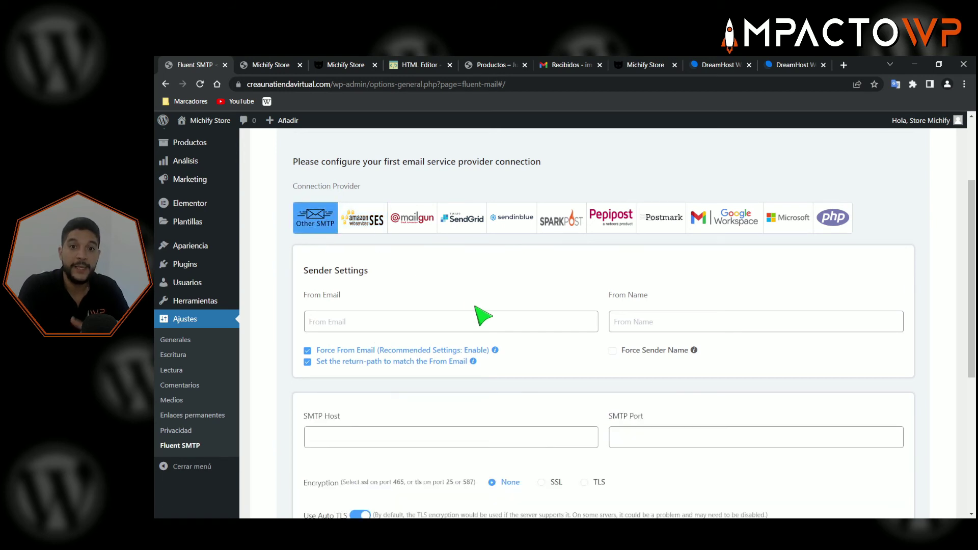
scroll(475, 321, "down", 1)
scroll(499, 332, "up", 1)
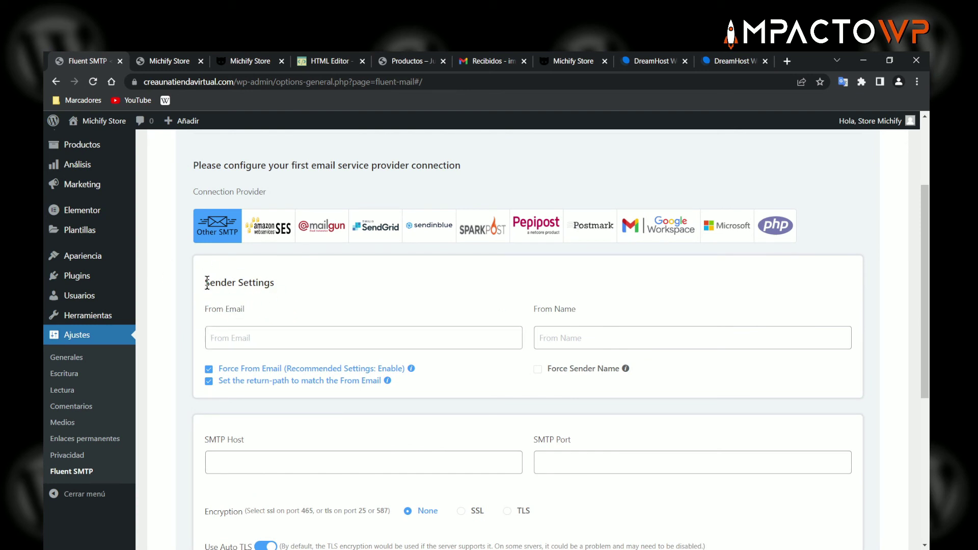
left_click_drag(203, 281, 275, 283)
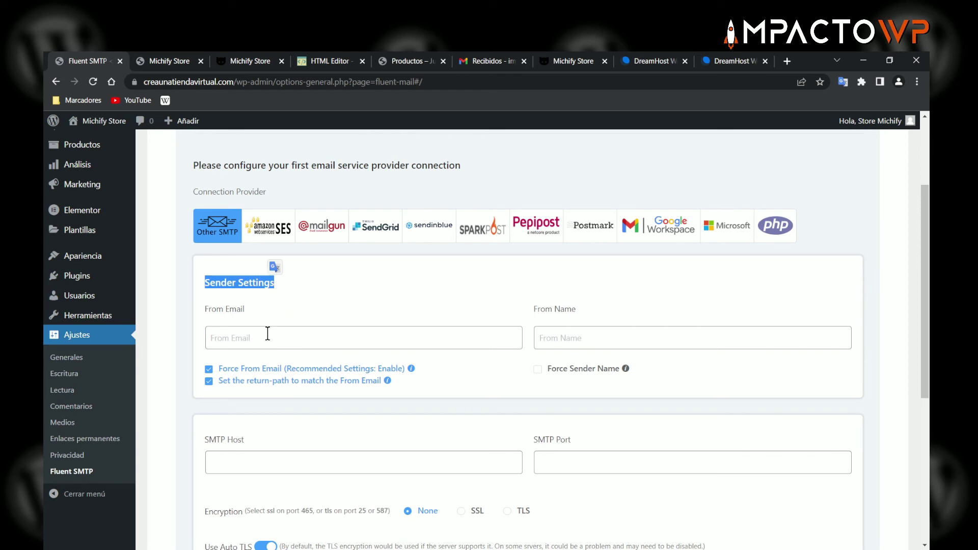
left_click(266, 337)
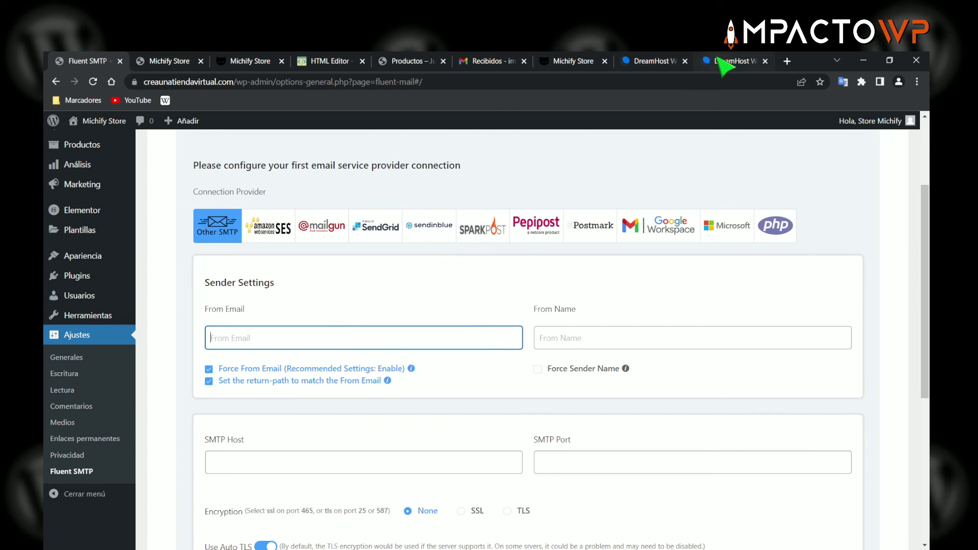
left_click(653, 63)
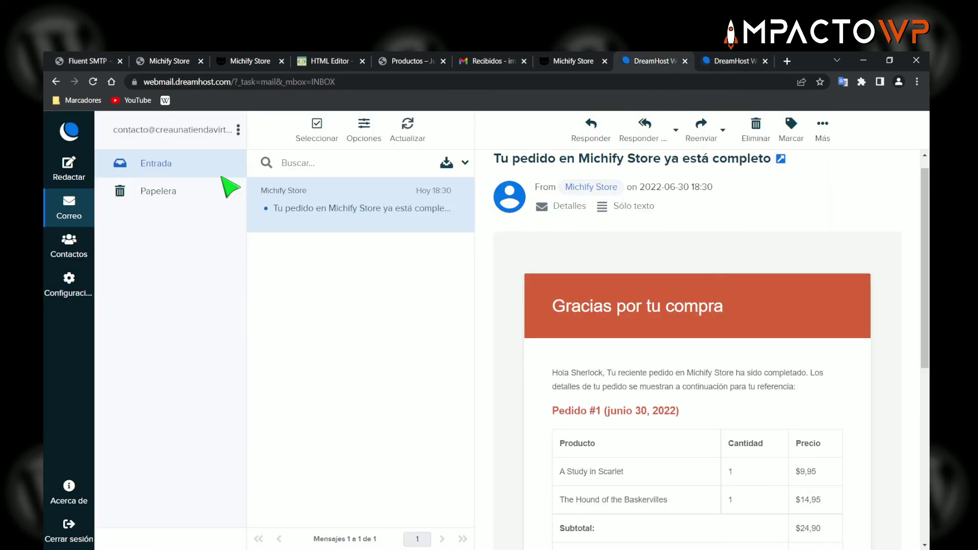
- Copy the mailbox's e-mail address from DreamHost's email list, then return to FluentSMTP
left_click(714, 66)
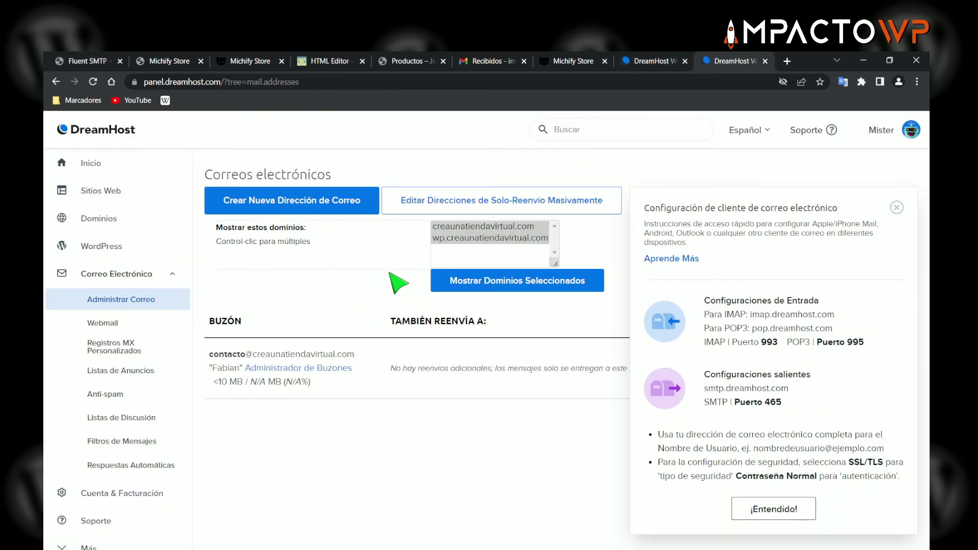
left_click(897, 210)
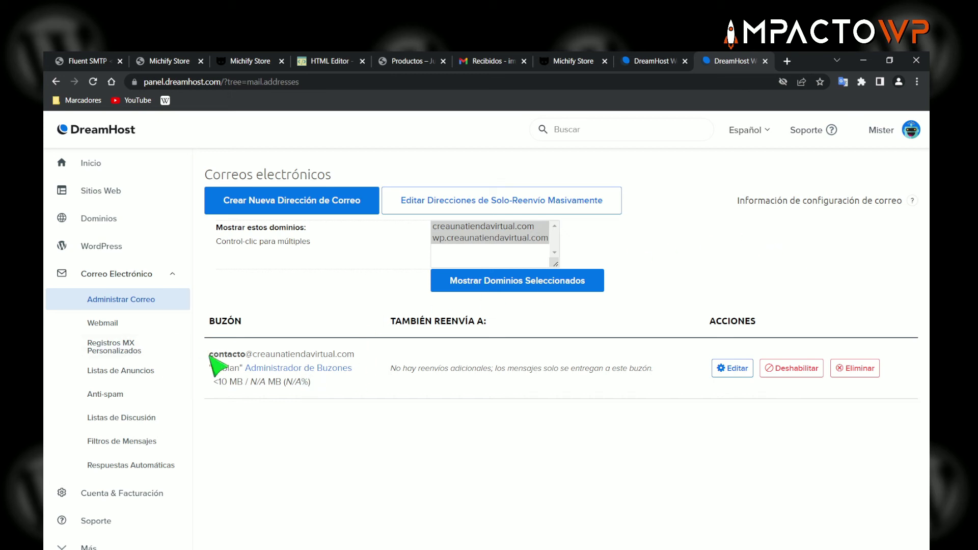
left_click_drag(210, 354, 346, 354)
right_click(347, 353)
left_click(366, 365)
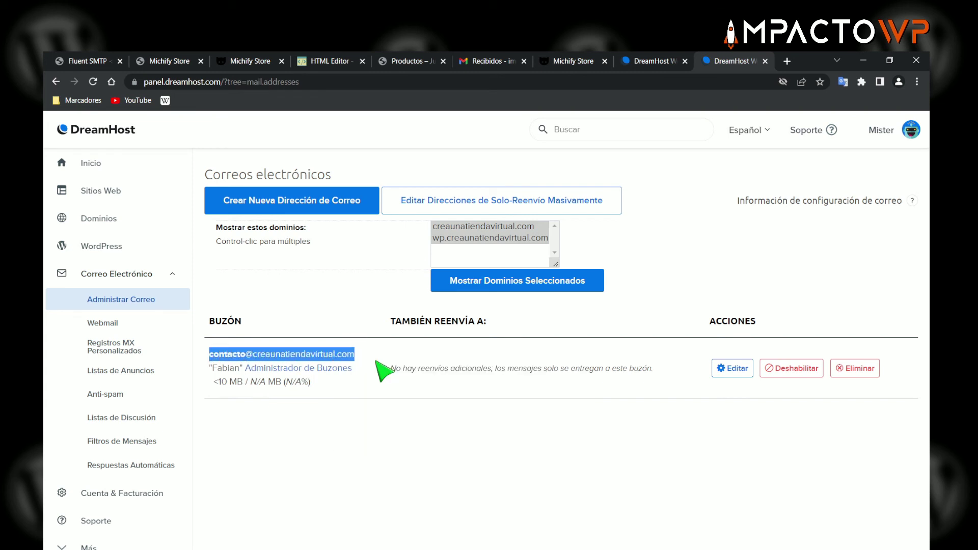
left_click(92, 63)
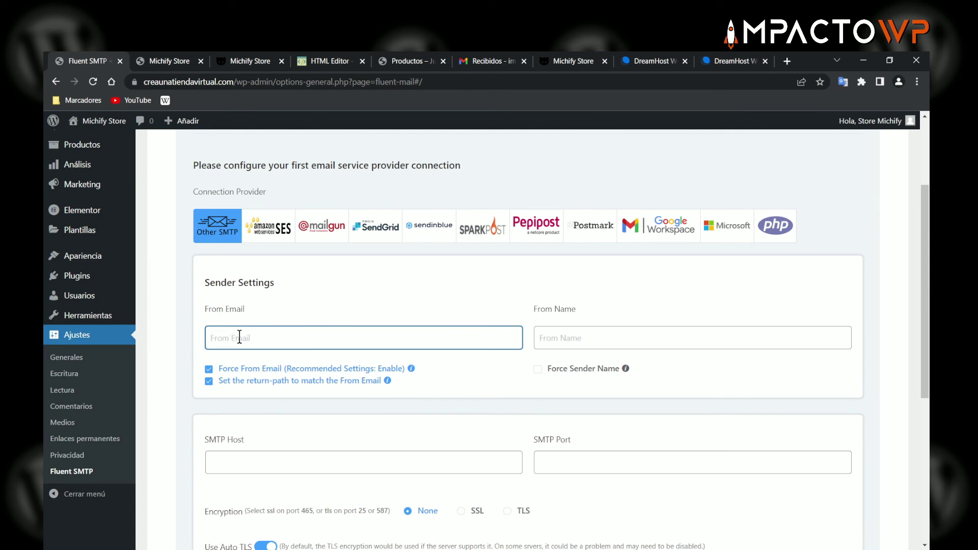
- Paste the mailbox address as From Email and set From Name to 'Michify Store 99'
key("ctrl+v")
left_click(561, 335)
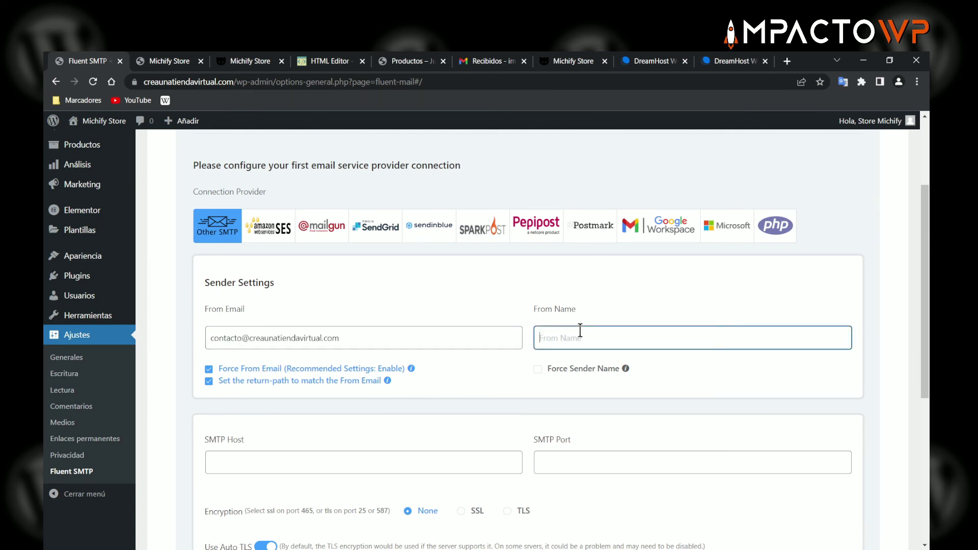
type("Michify Store")
left_click(498, 319)
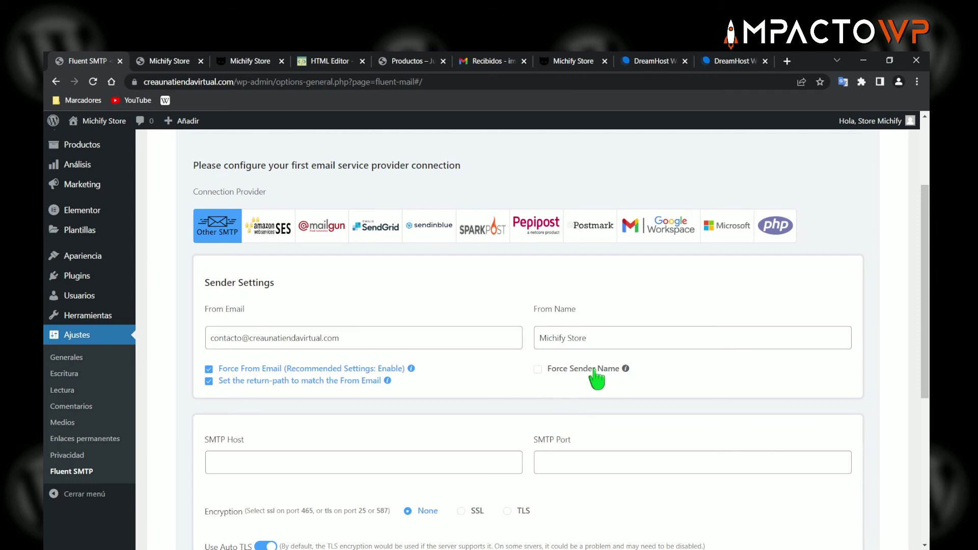
left_click(588, 338)
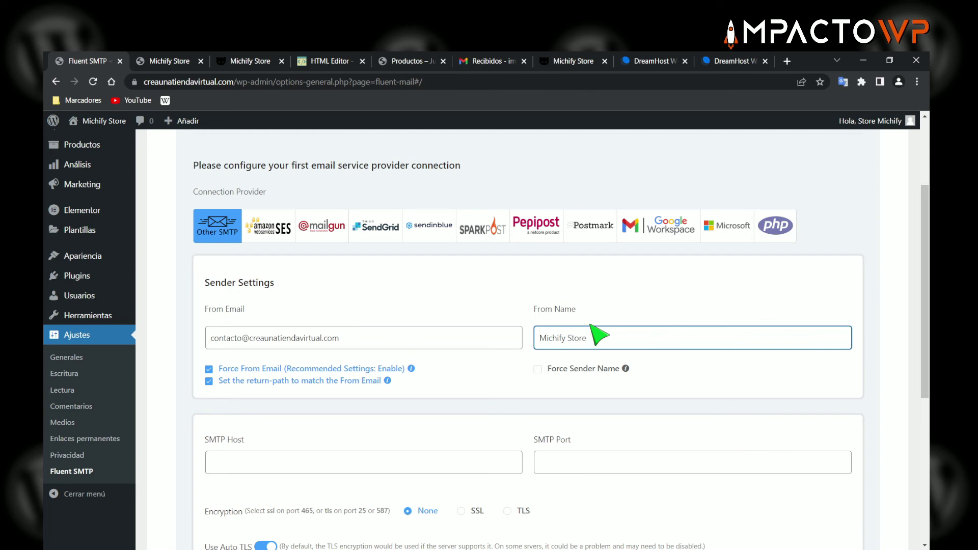
type("99")
left_click(598, 308)
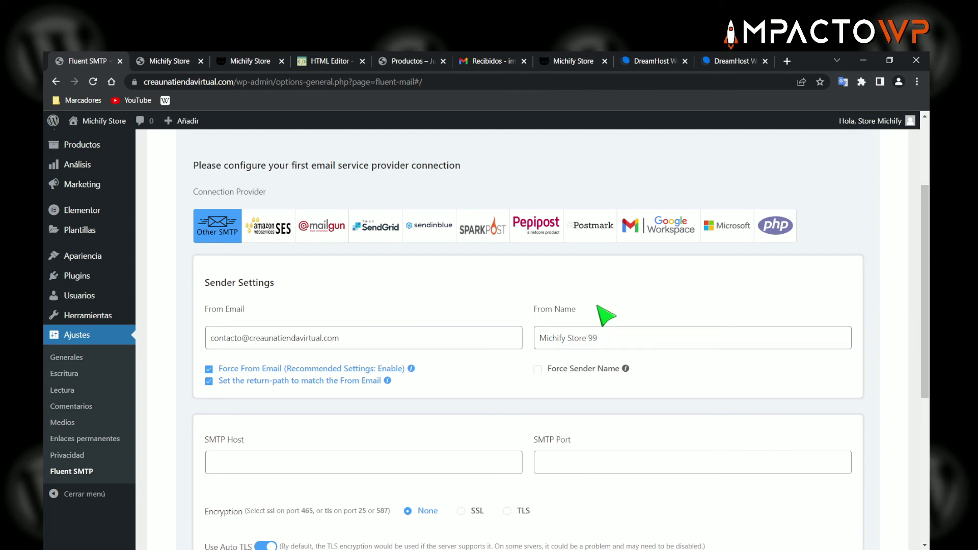
- Try the Force Sender Name toggle, then leave it switched off
mouse_move(130, 202)
mouse_move(138, 246)
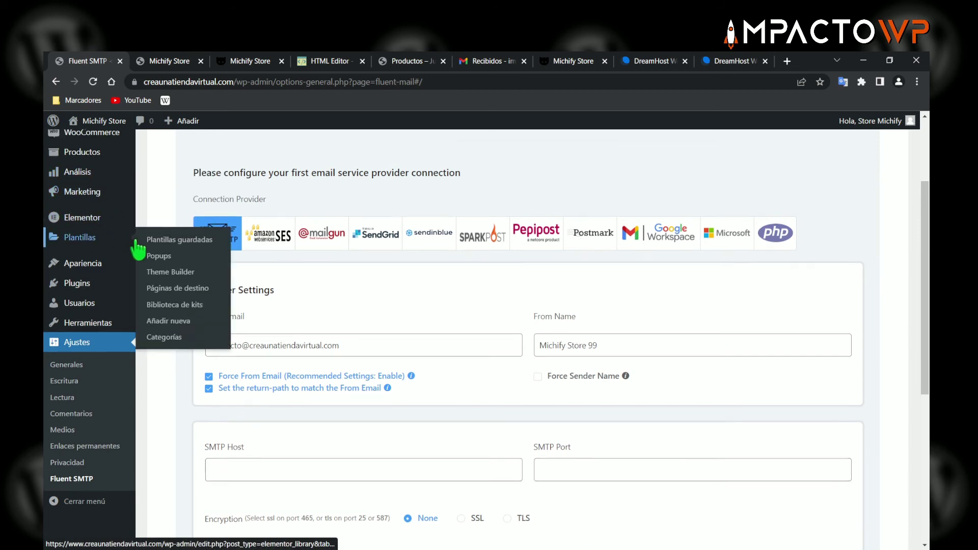
scroll(127, 229, "up", 1)
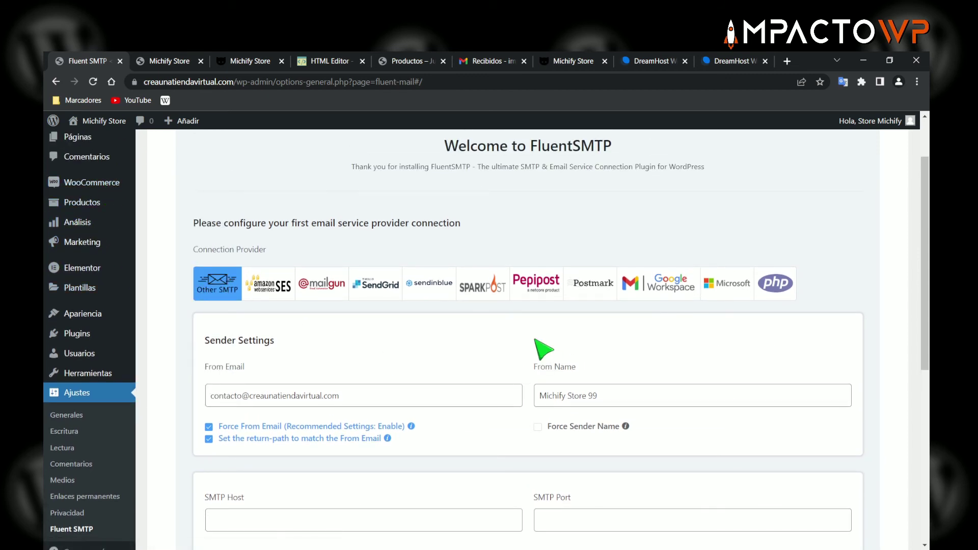
scroll(606, 407, "down", 1)
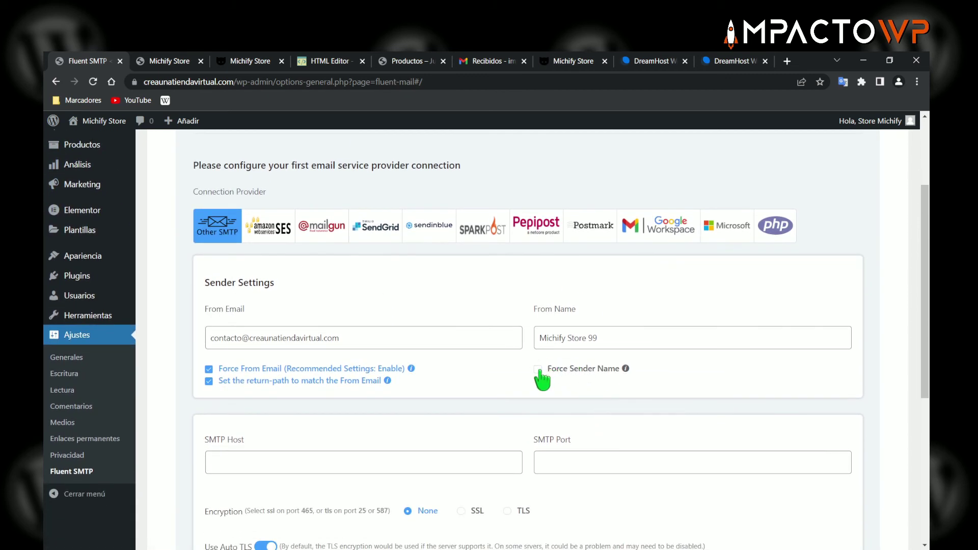
left_click(538, 369)
triple_click(605, 337)
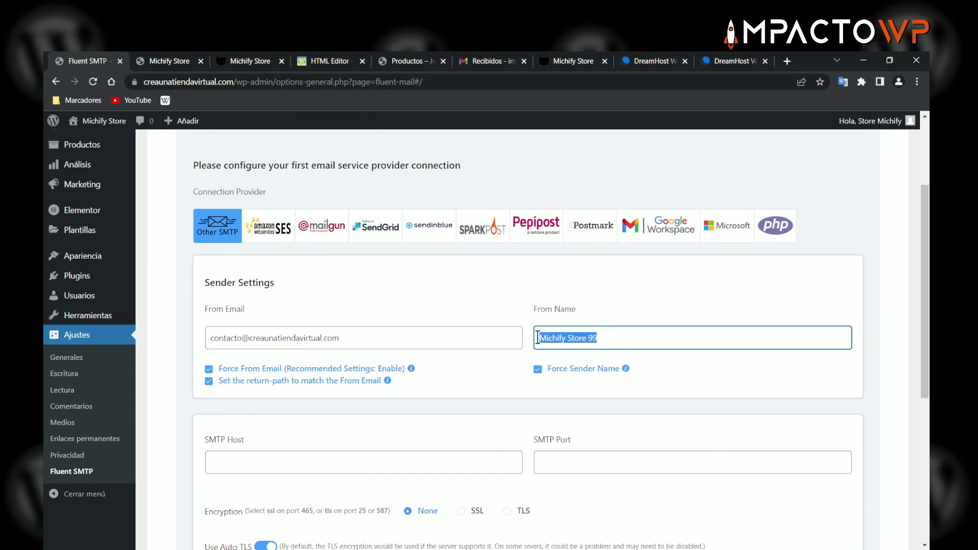
left_click(537, 369)
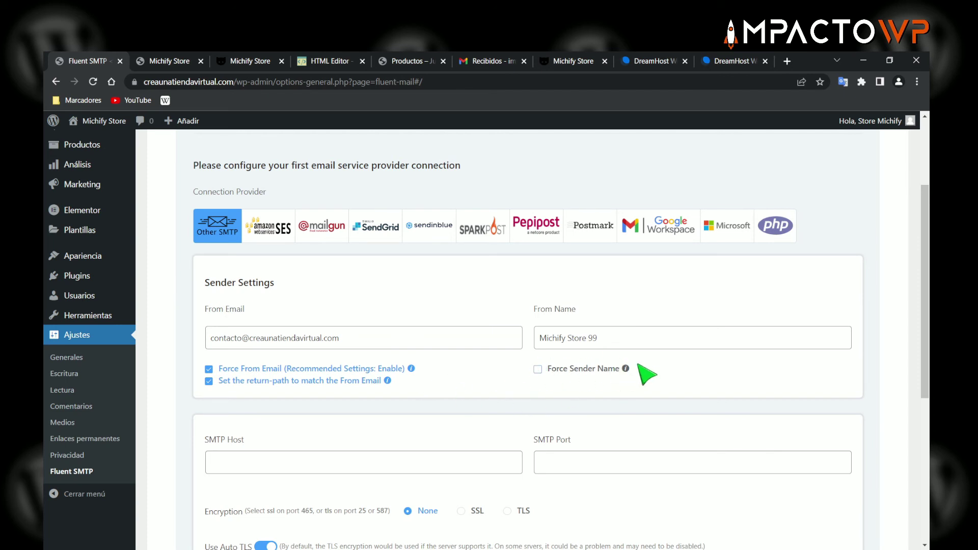
mouse_move(625, 369)
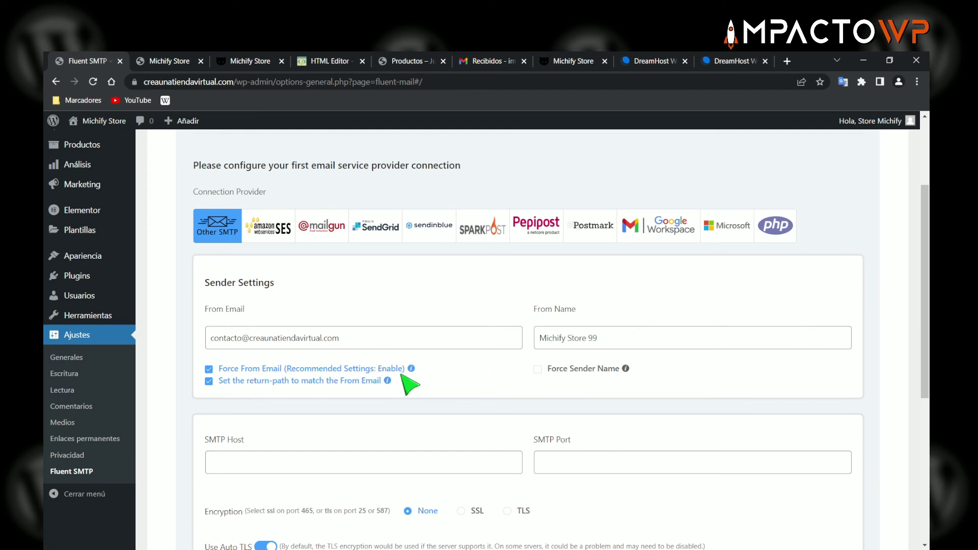
left_click_drag(602, 334, 534, 336)
left_click(515, 311)
left_click(611, 337)
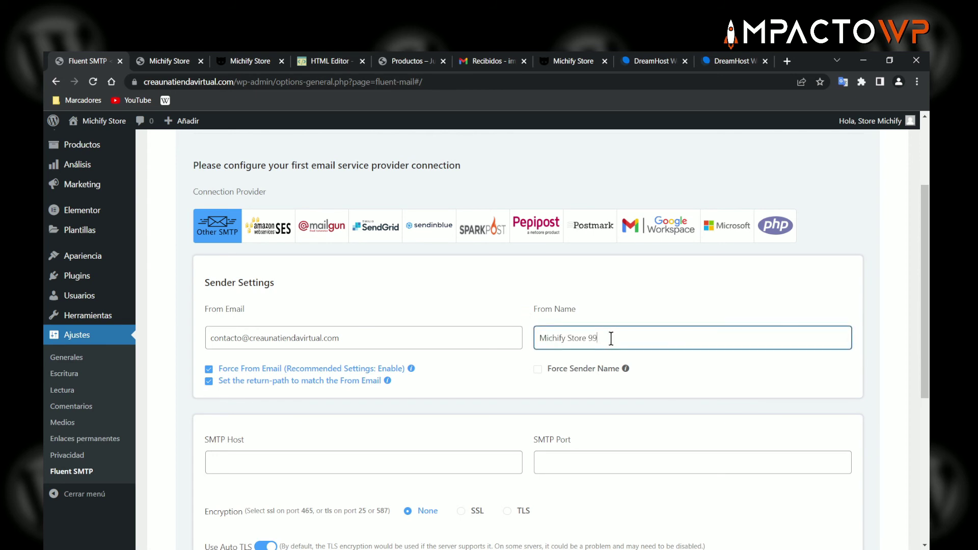
left_click(506, 316)
- Move to the SMTP Host and Port fields, ready to enter the server details
scroll(524, 316, "down", 3)
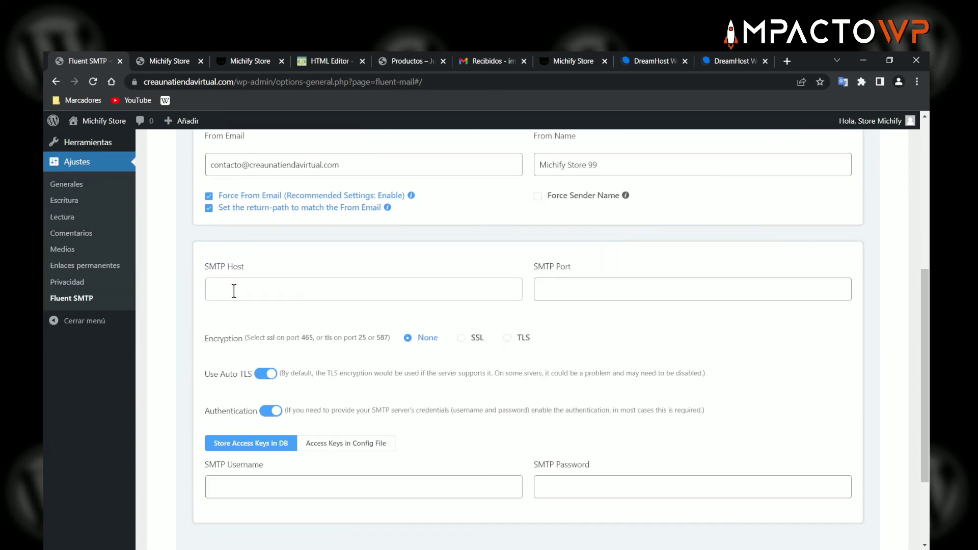
left_click(233, 287)
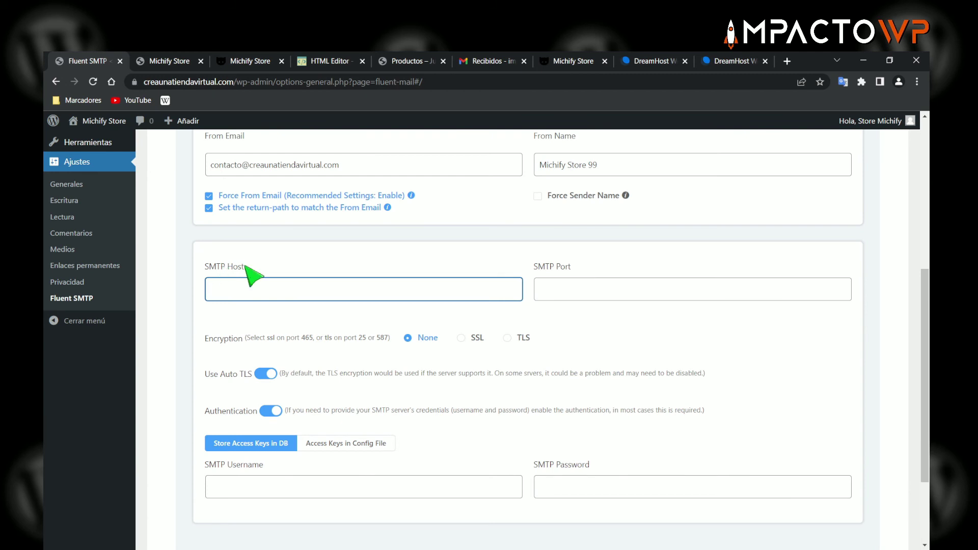
left_click(567, 288)
left_click(418, 291)
left_click(736, 61)
- Open DreamHost's mail configuration details and copy the outgoing server smtp.dreamhost.com
left_click(617, 267)
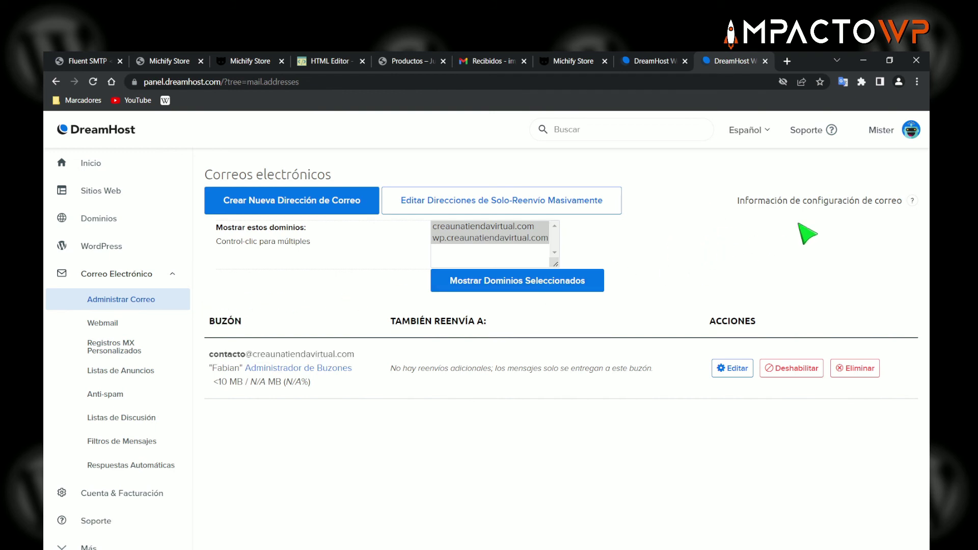
left_click_drag(737, 201, 894, 205)
left_click(895, 203)
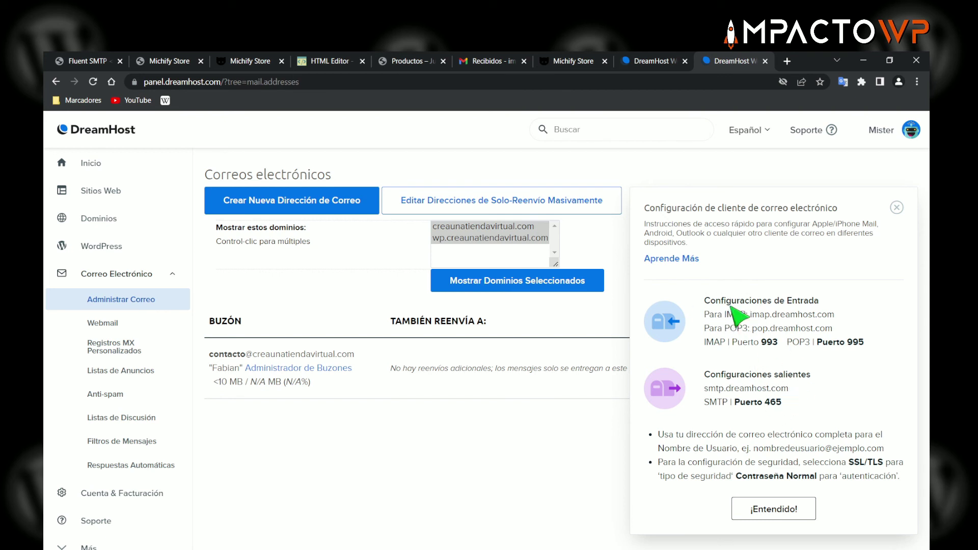
left_click_drag(737, 300, 811, 306)
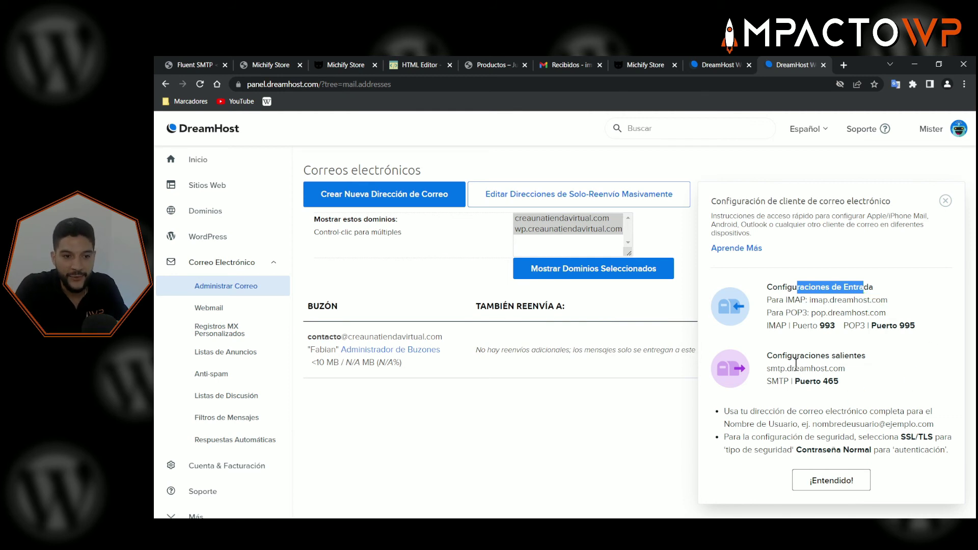
left_click_drag(768, 355, 869, 356)
left_click(836, 371)
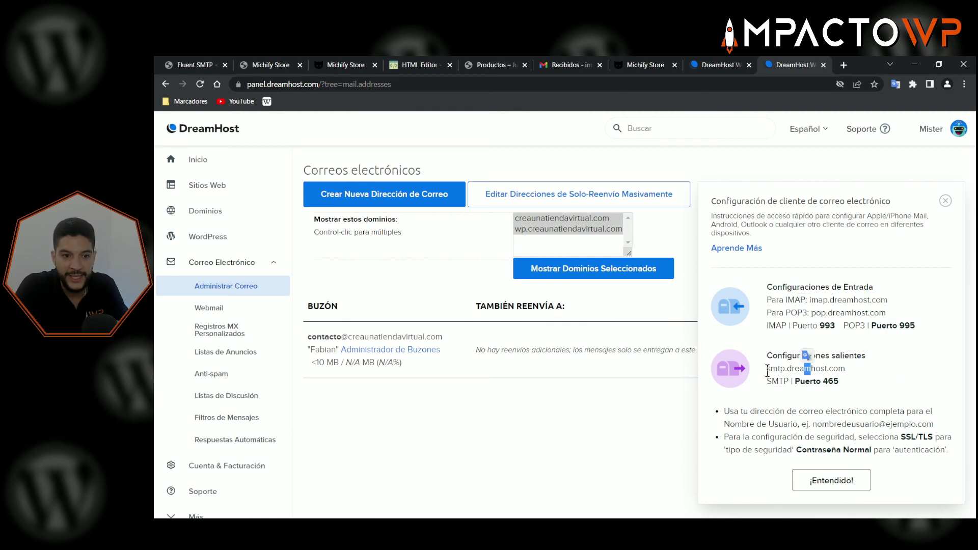
left_click_drag(767, 369, 837, 362)
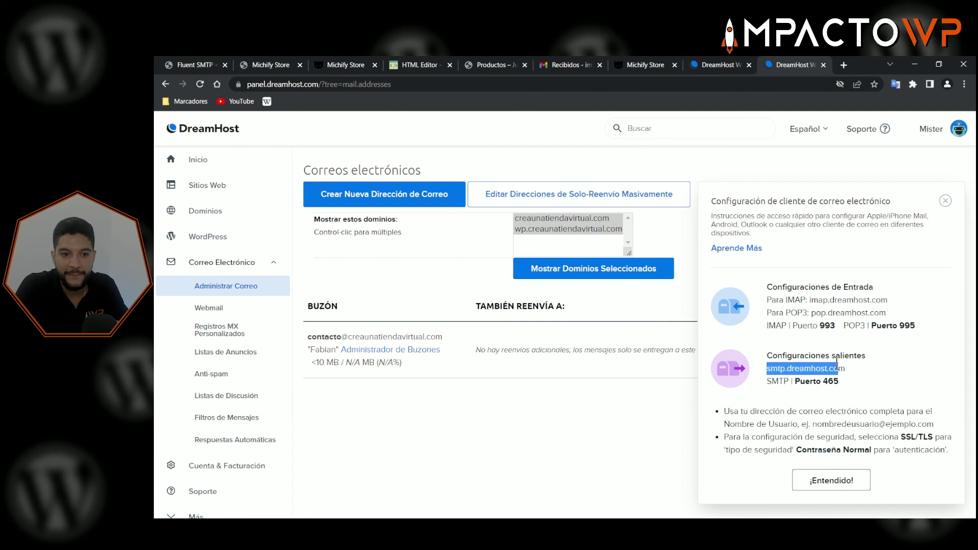
right_click(808, 369)
left_click(845, 378)
left_click(191, 65)
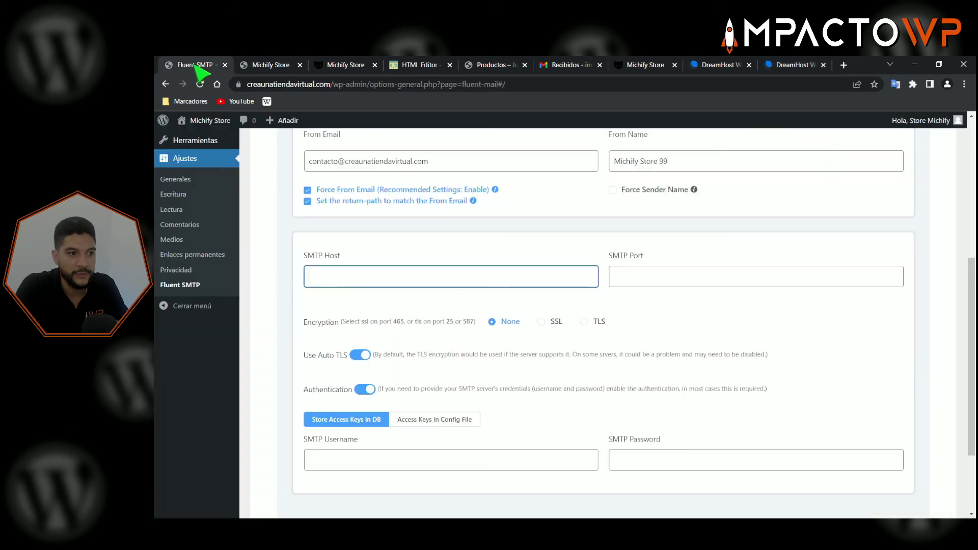
- Paste smtp.dreamhost.com as SMTP Host, with port 465 and SSL encryption
right_click(330, 275)
left_click(375, 358)
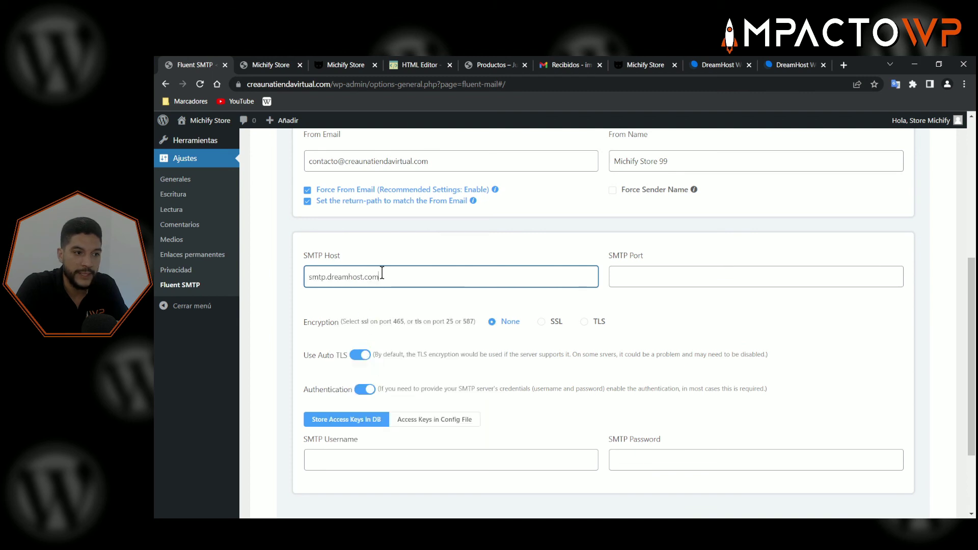
left_click(629, 278)
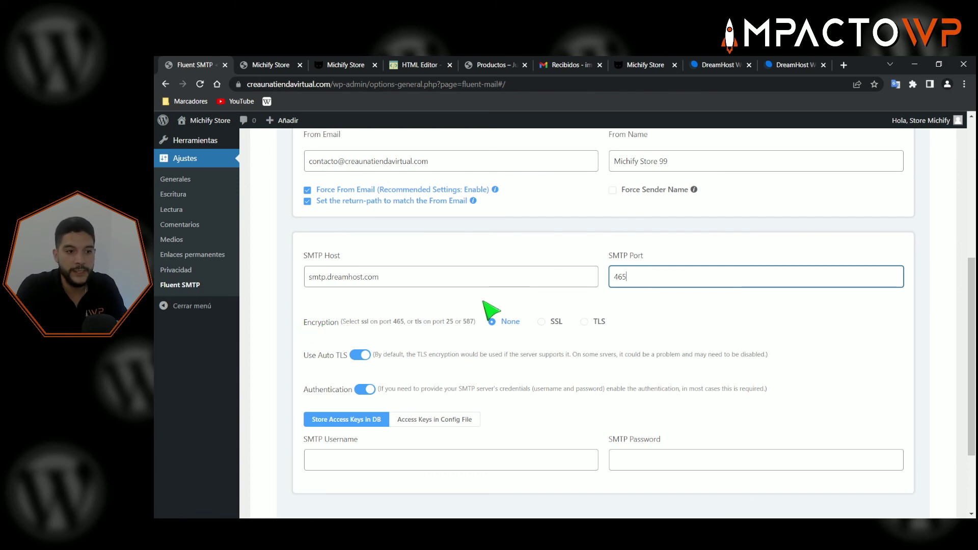
left_click(542, 323)
left_click(543, 322)
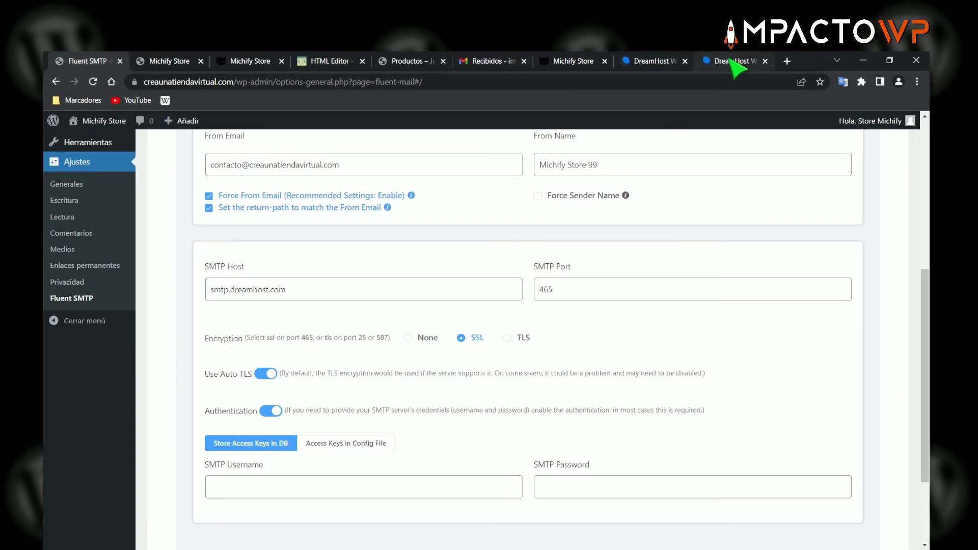
- Compare DreamHost's security-type note with FluentSMTP's TLS option, then focus SMTP Username
left_click(734, 61)
left_click(834, 371)
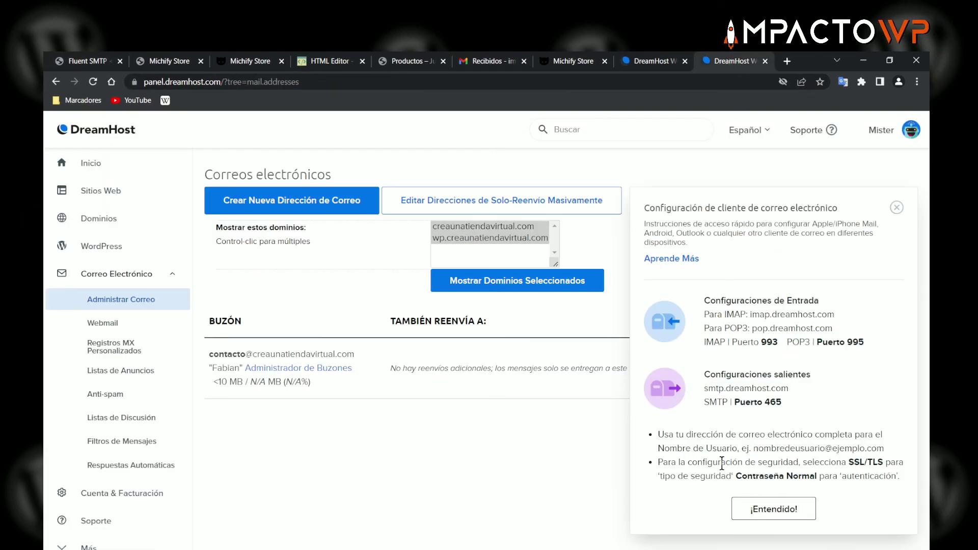
left_click_drag(756, 463, 884, 461)
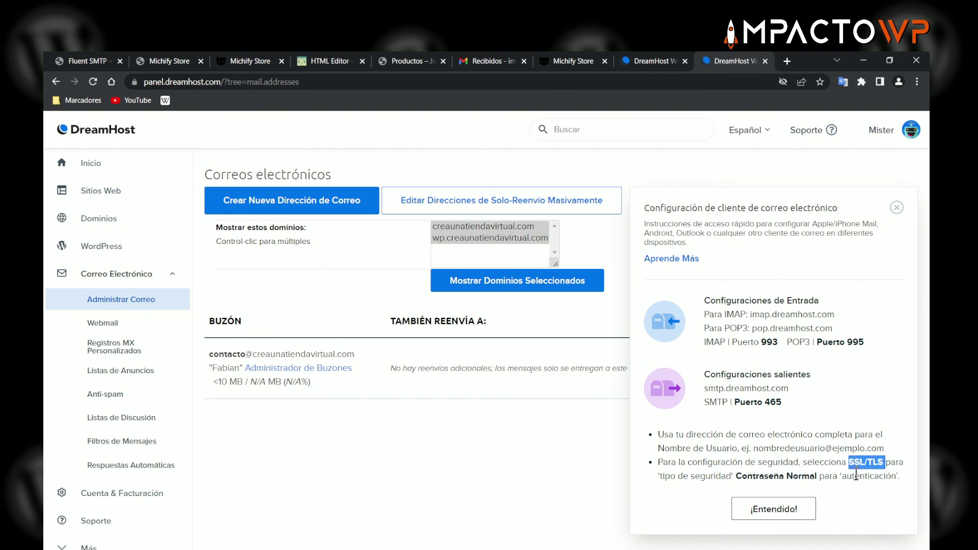
left_click(72, 58)
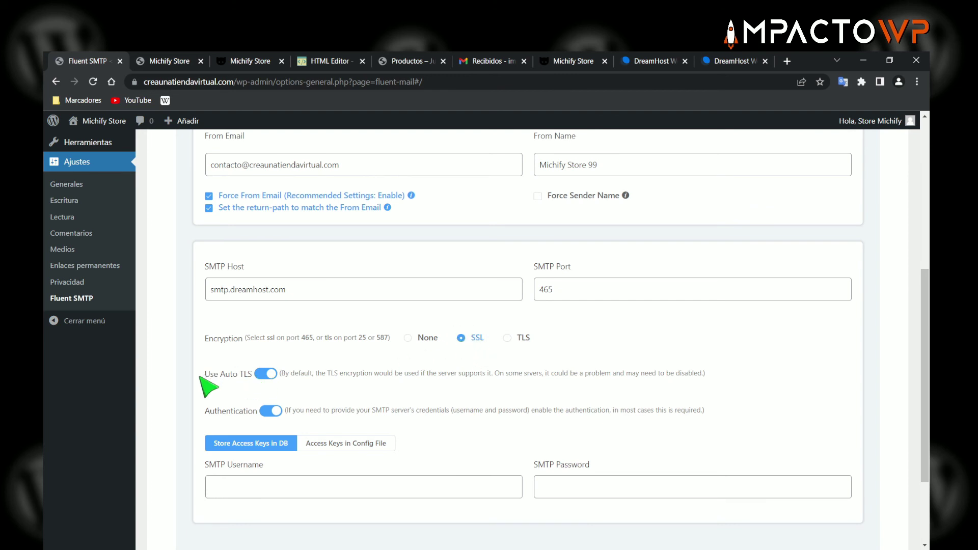
left_click_drag(203, 376, 280, 384)
left_click(605, 345)
scroll(398, 377, "down", 3)
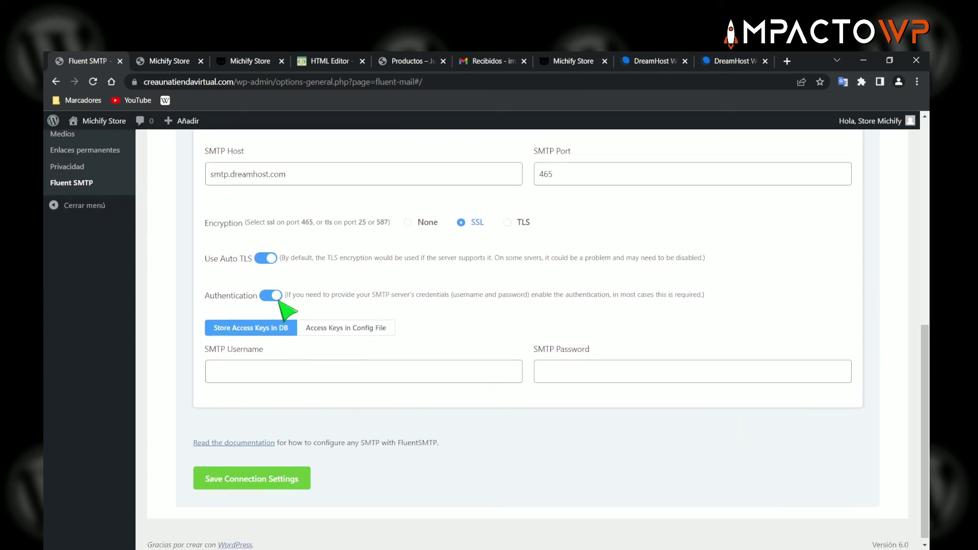
left_click(320, 370)
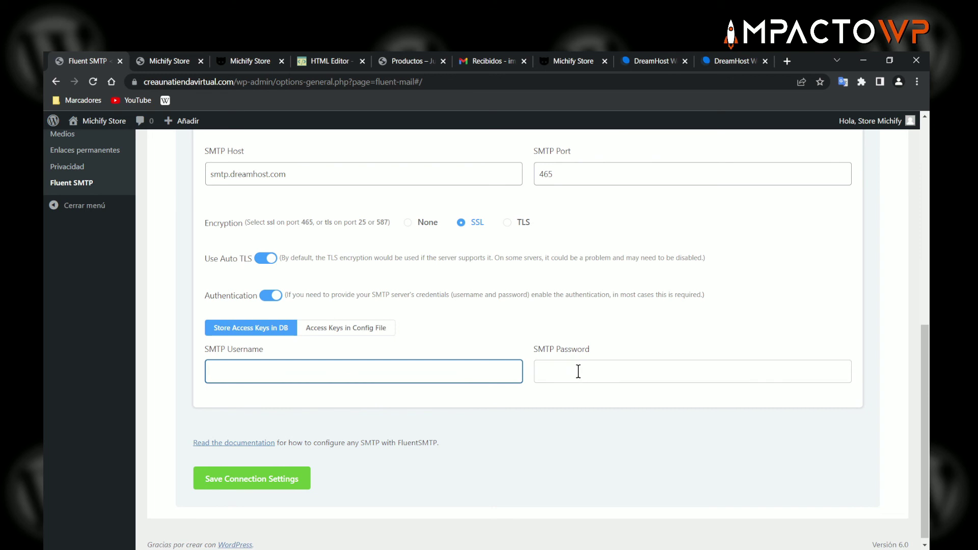
- Copy the mailbox address from DreamHost and paste it as the SMTP username
left_click(729, 61)
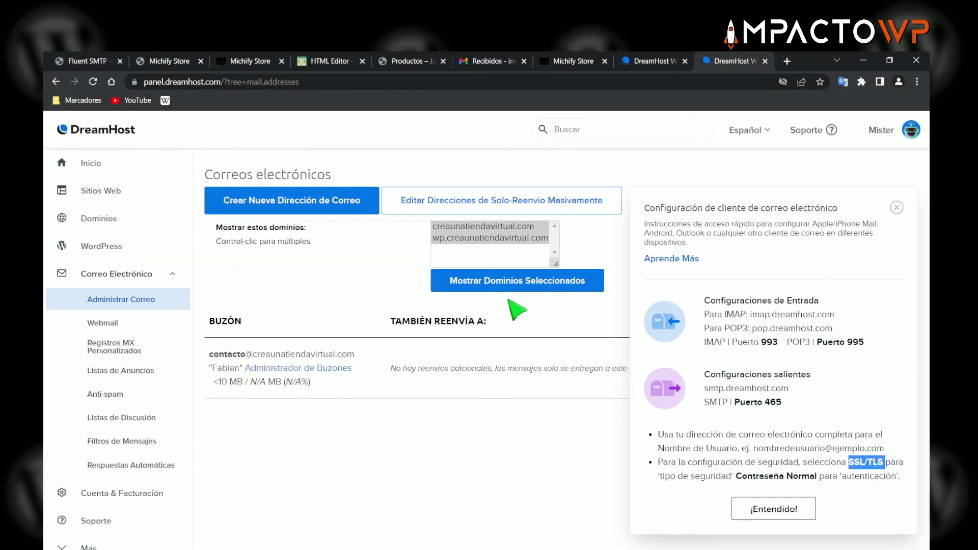
left_click_drag(368, 355, 209, 353)
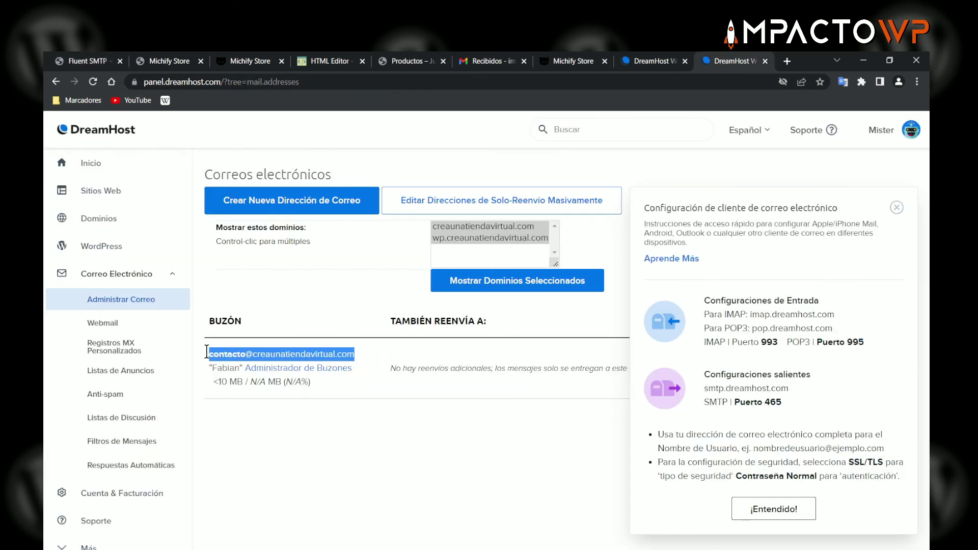
right_click(244, 353)
left_click(299, 365)
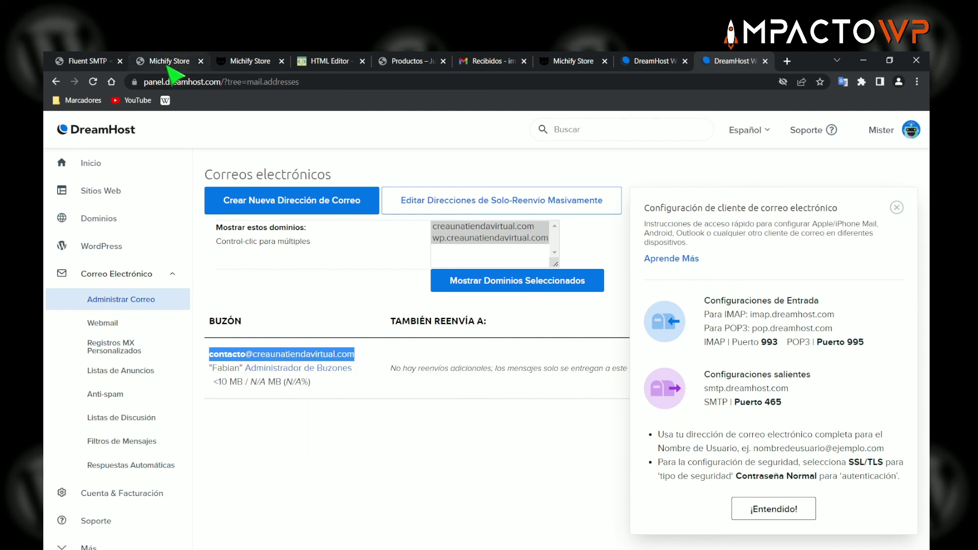
left_click(87, 61)
key("ctrl+v")
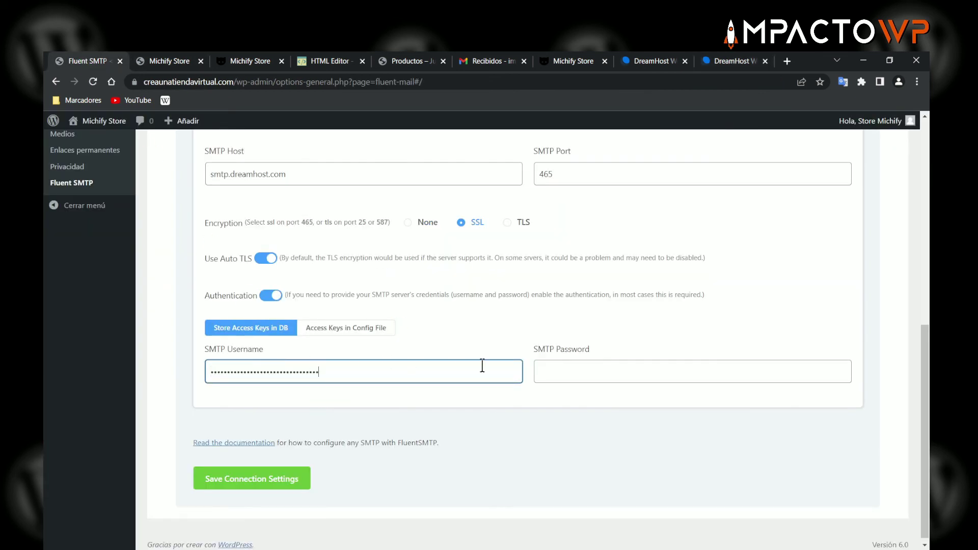
- Fill in the SMTP password with the DreamHost mailbox password
left_click(581, 366)
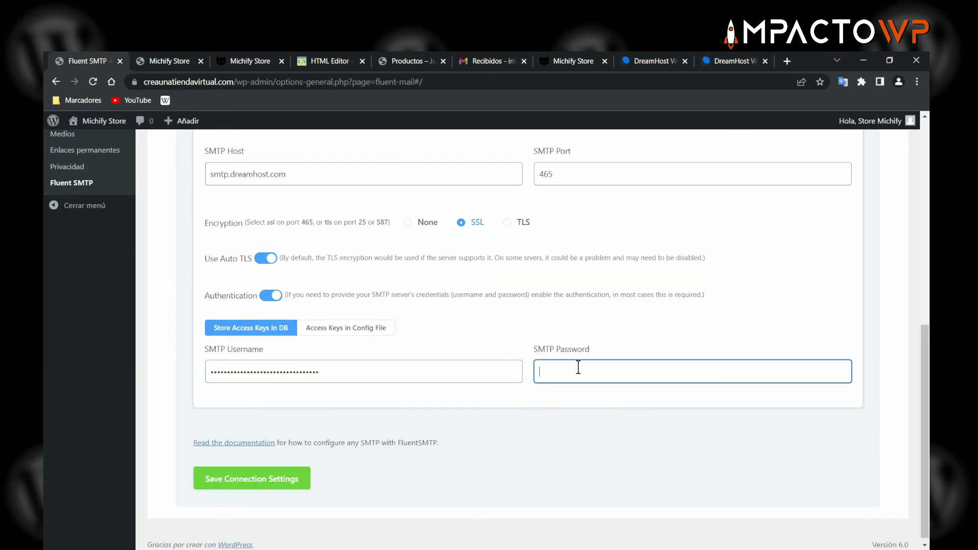
left_click(647, 62)
left_click(728, 61)
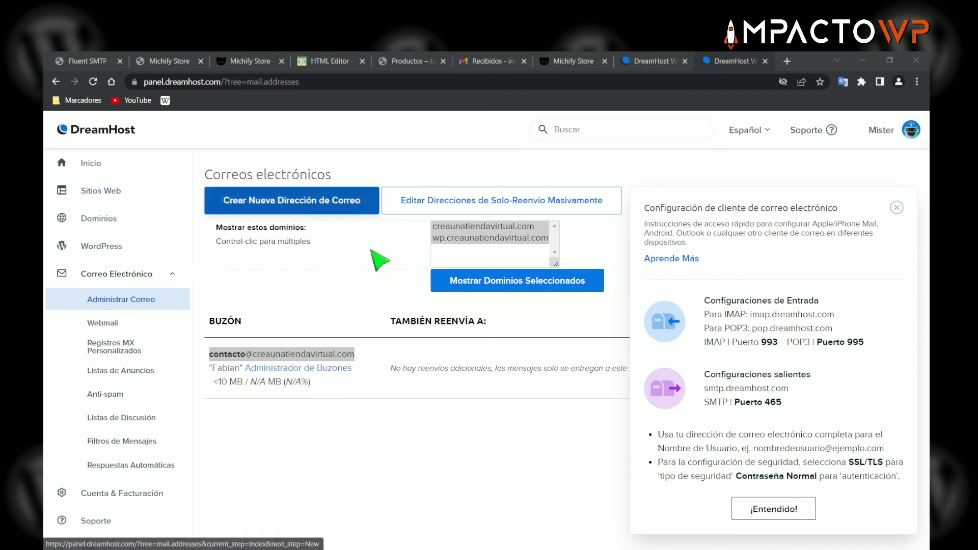
left_click(101, 62)
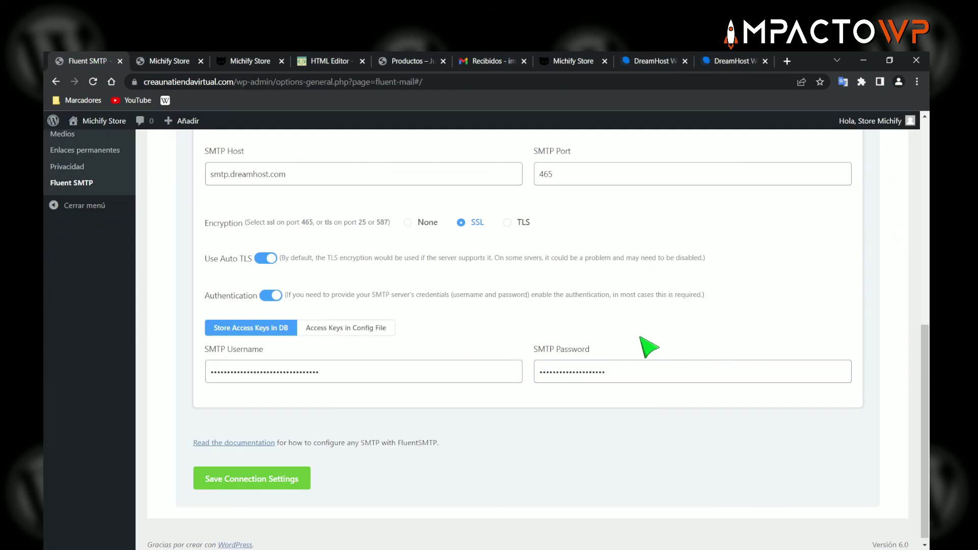
scroll(463, 332, "up", 5)
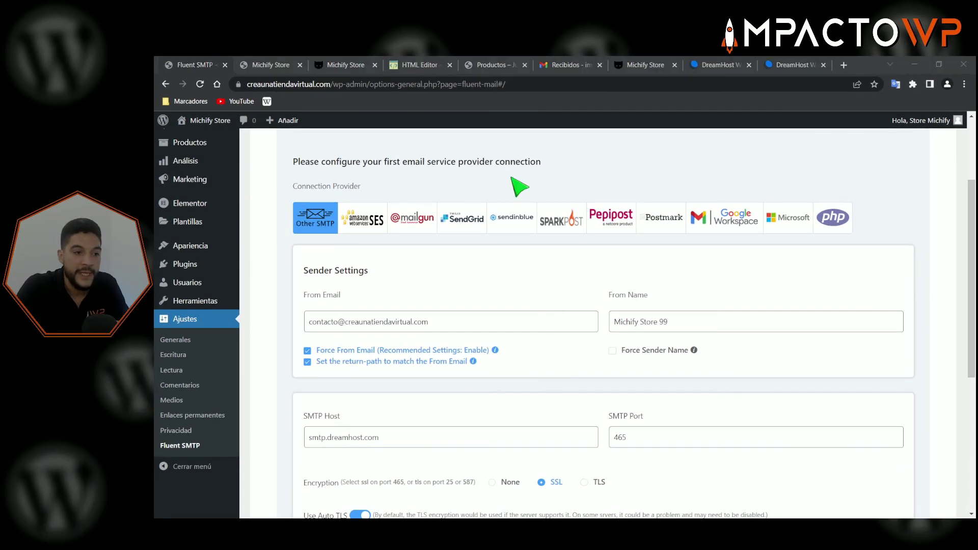
scroll(550, 283, "down", 2)
scroll(548, 288, "down", 5)
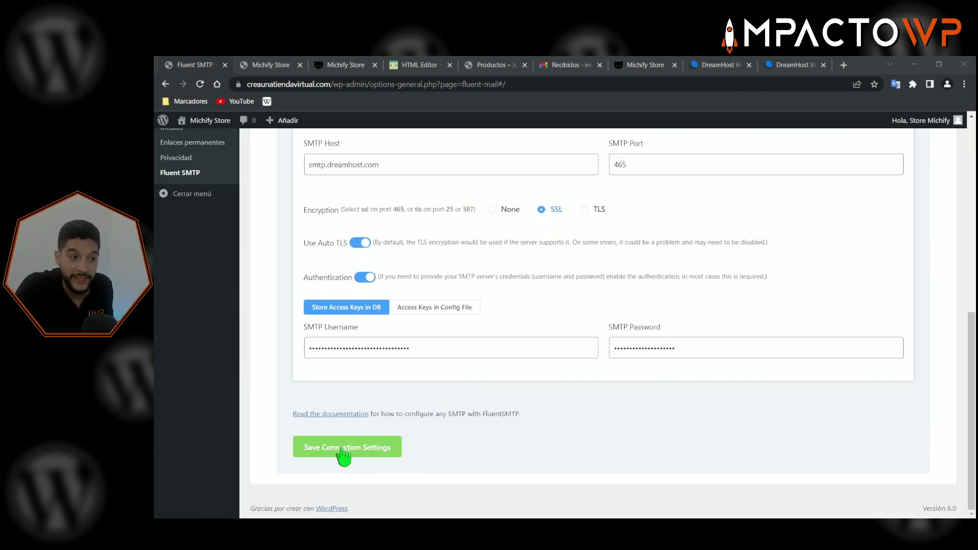
- Save the SMTP connection, confirm the saved message, and check the test form's sender options
left_click(340, 448)
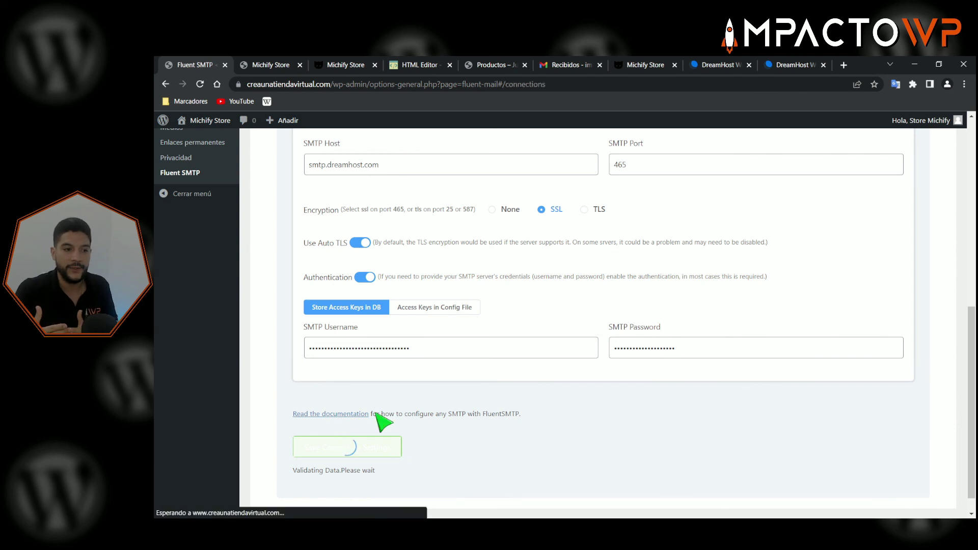
scroll(568, 356, "up", 2)
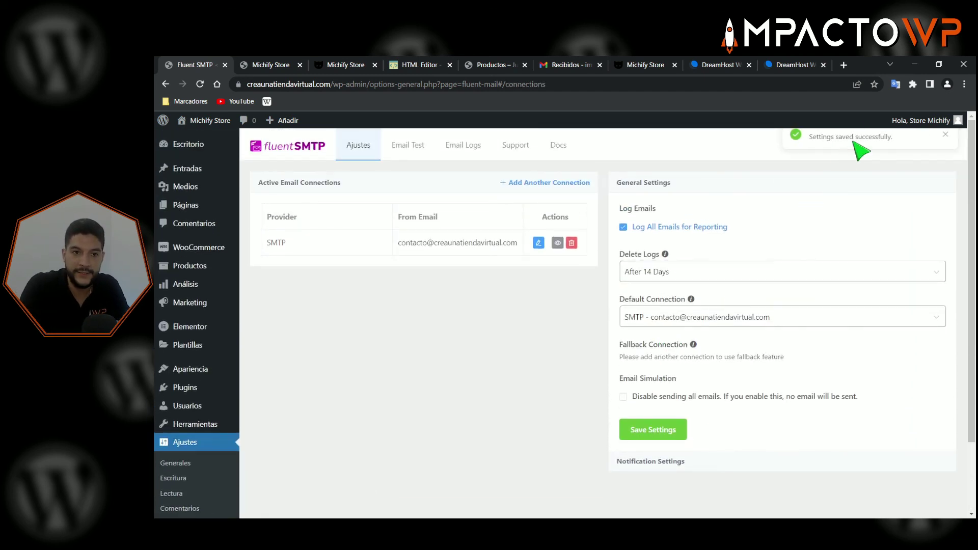
left_click_drag(895, 136, 816, 138)
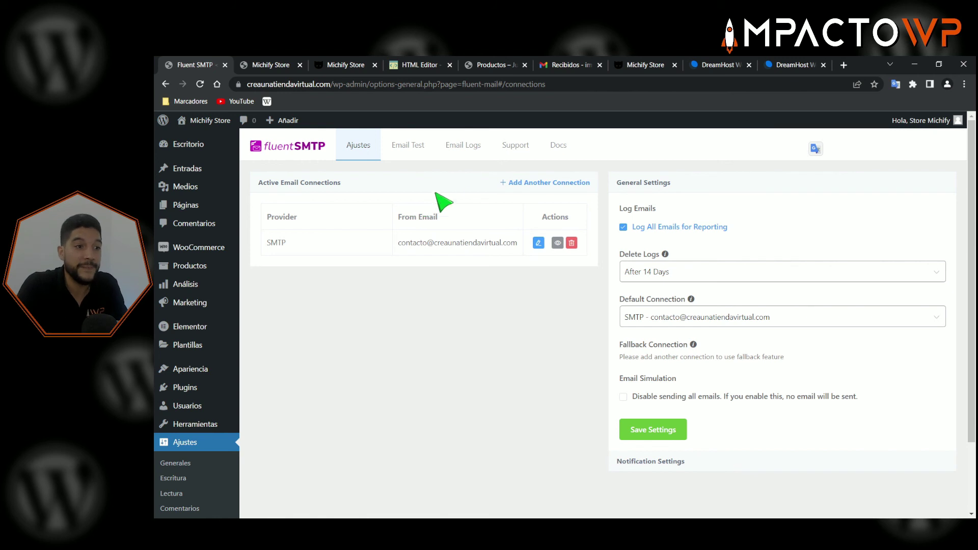
left_click(410, 150)
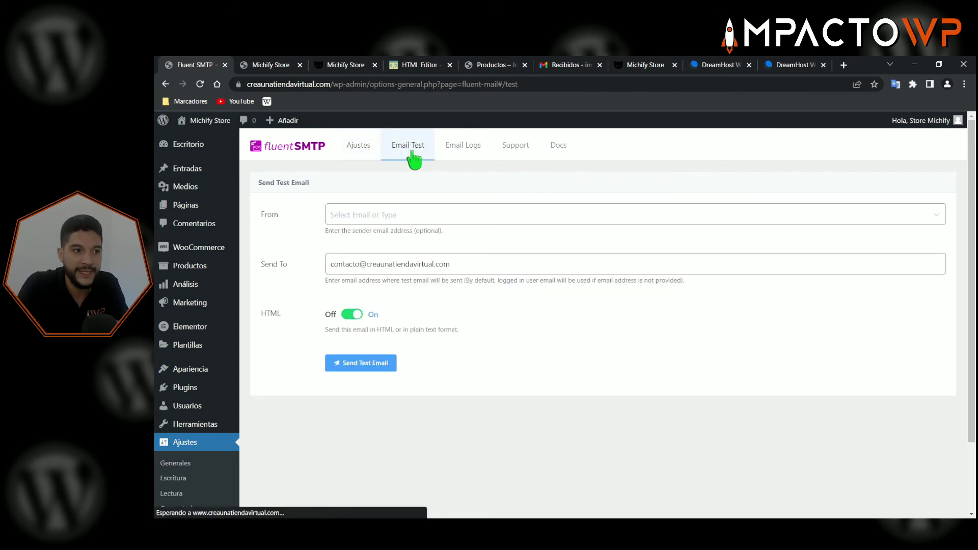
left_click(356, 215)
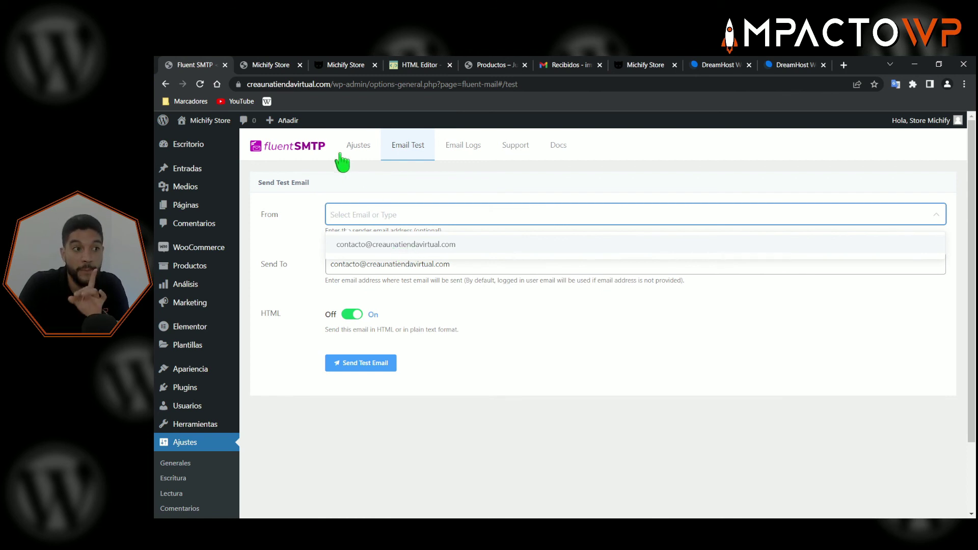
left_click(359, 147)
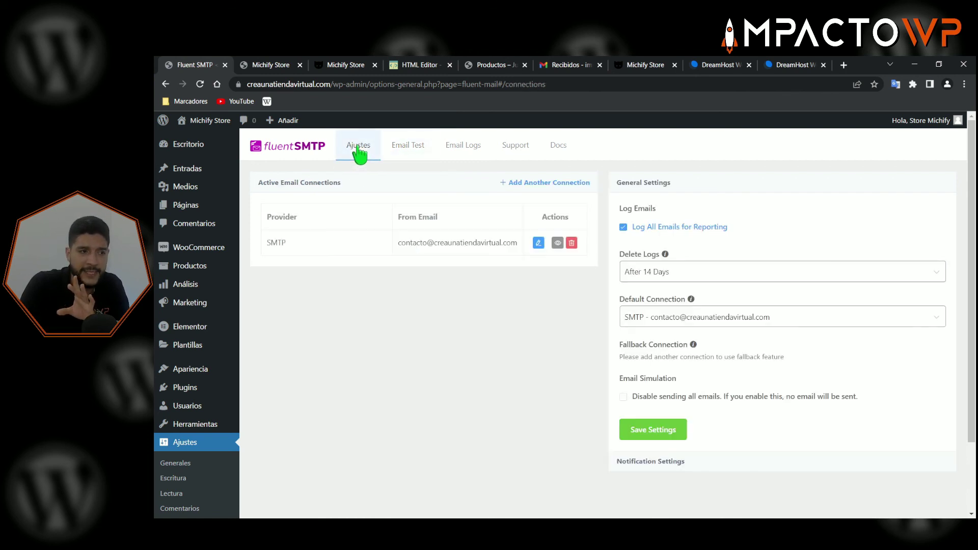
left_click(532, 191)
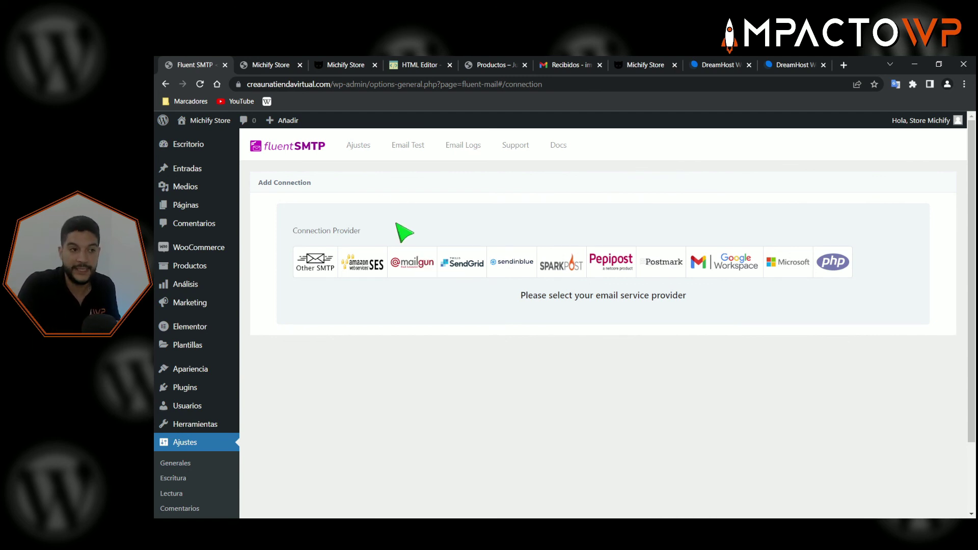
left_click(358, 146)
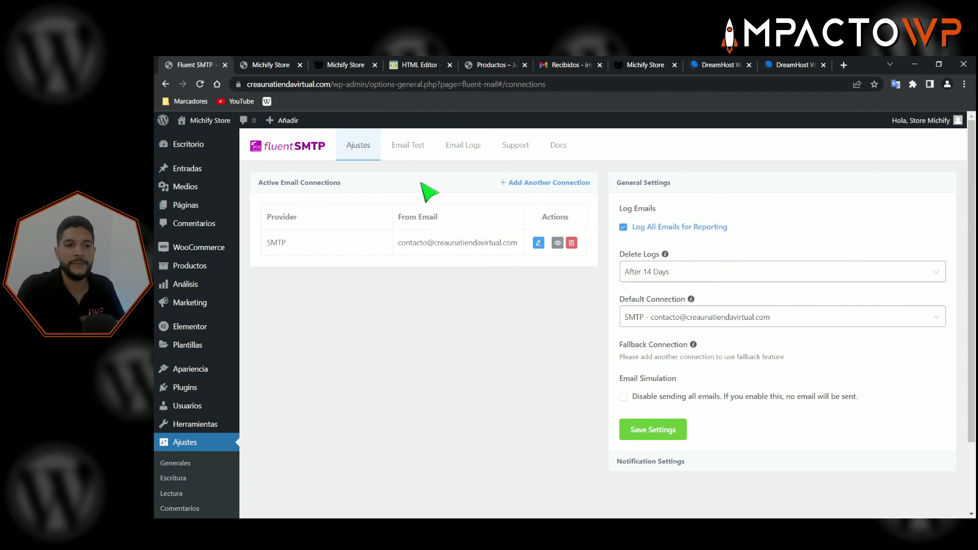
- Send a test email from the store's contact address to the Gmail recipient
left_click(408, 147)
left_click(385, 214)
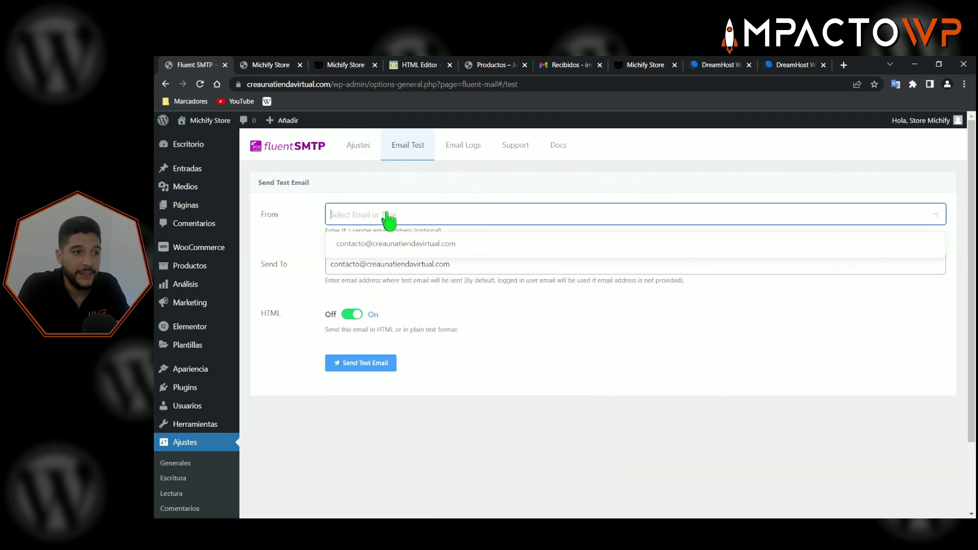
left_click(395, 248)
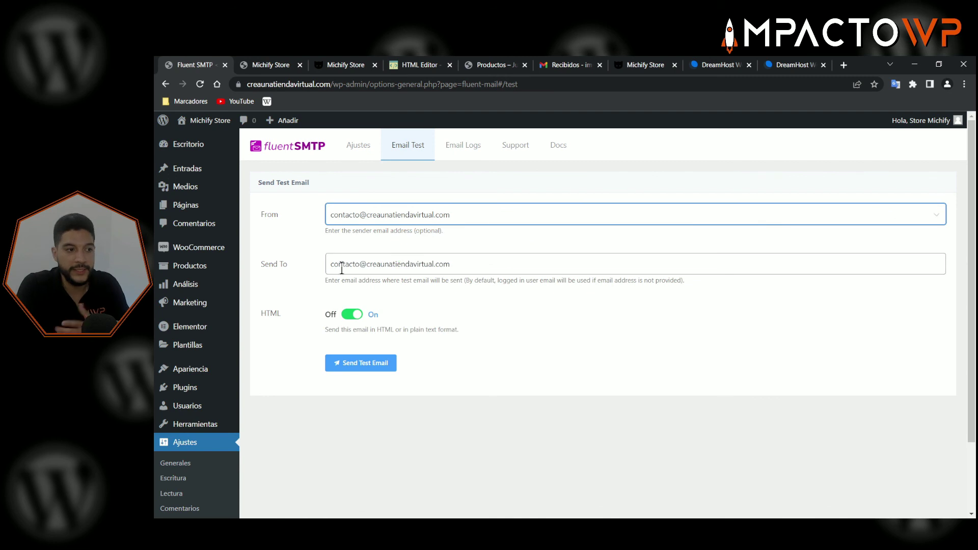
left_click_drag(468, 264, 327, 263)
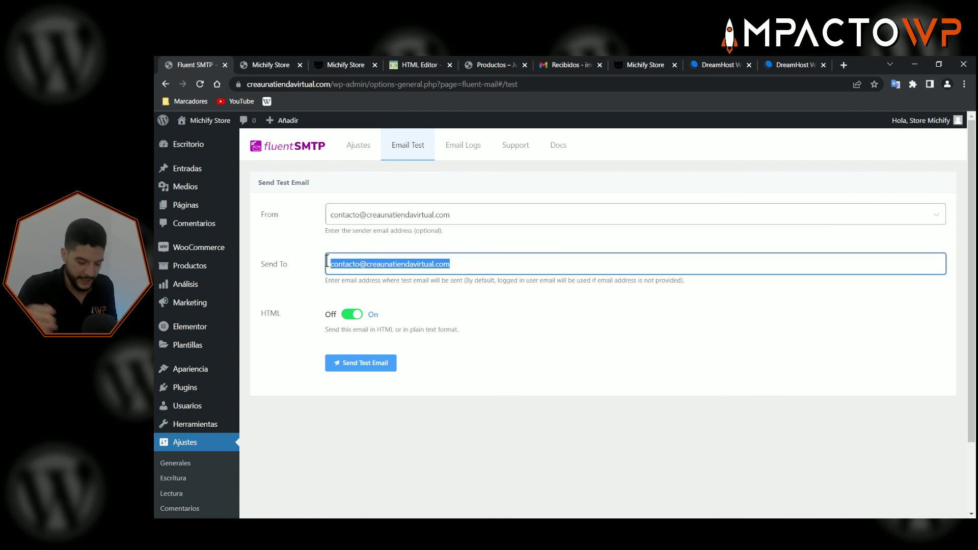
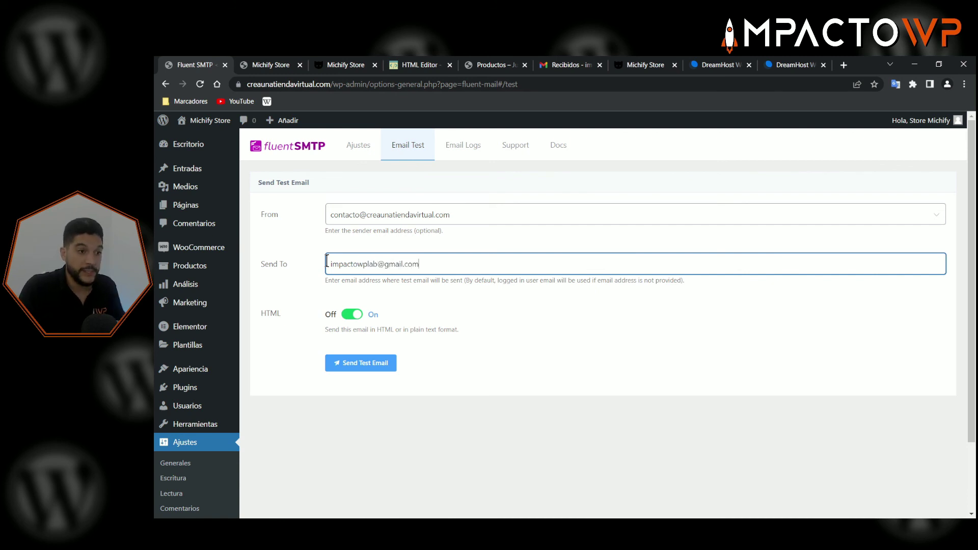
left_click(319, 250)
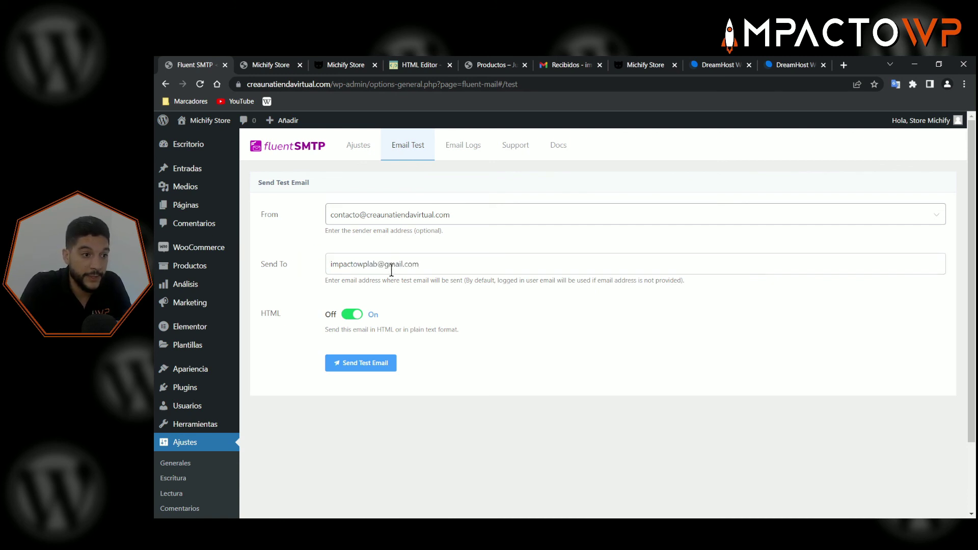
left_click(374, 369)
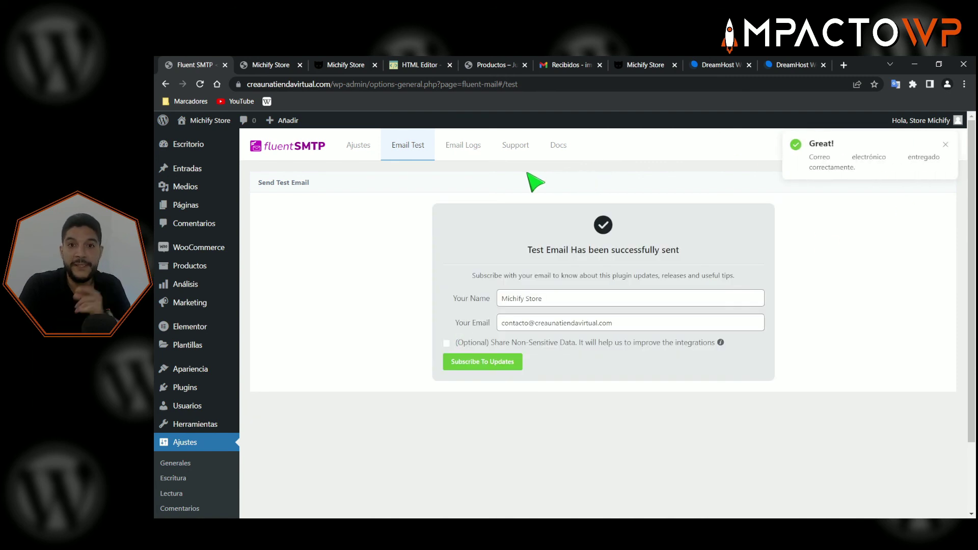
- Open the FluentSMTP Email Logs and check the logged test email's subject and recipient
left_click(467, 148)
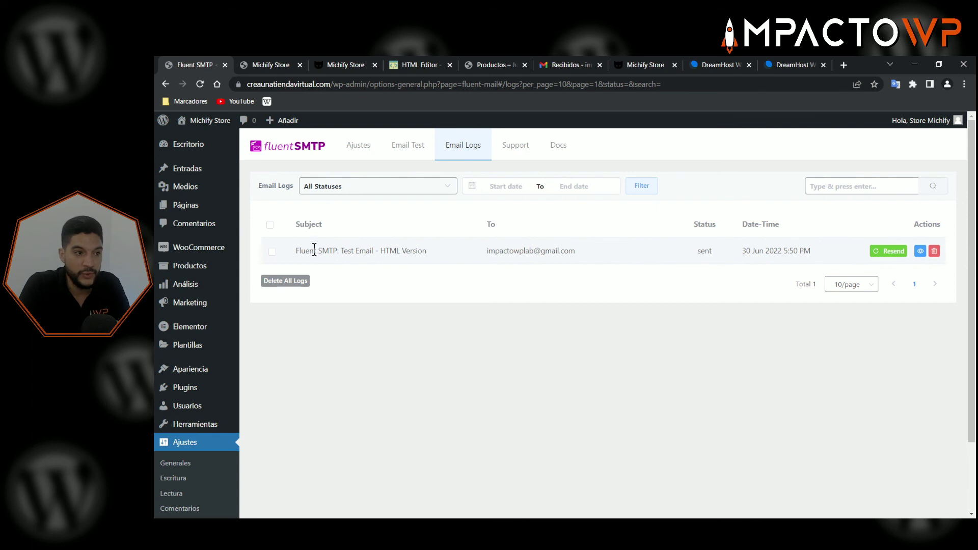
left_click_drag(300, 250, 392, 247)
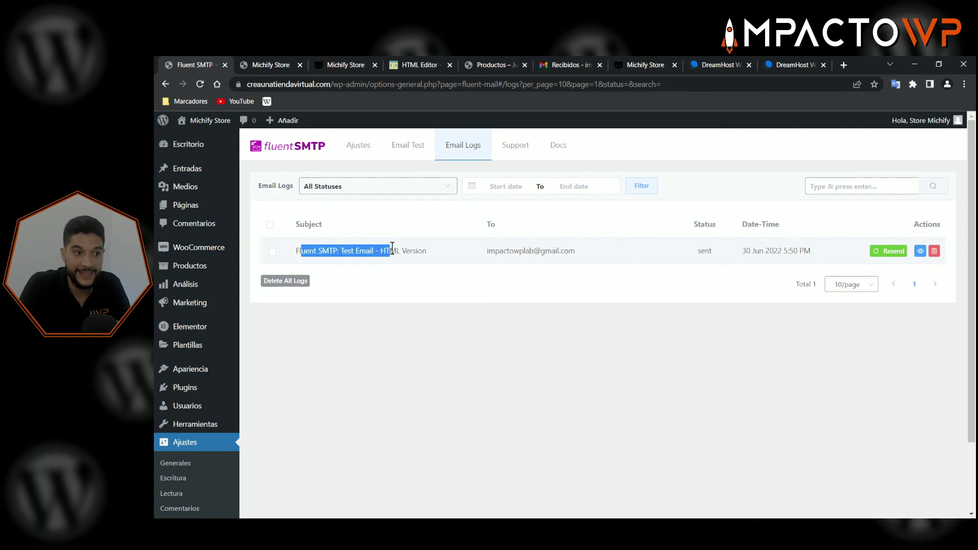
left_click_drag(495, 251, 594, 255)
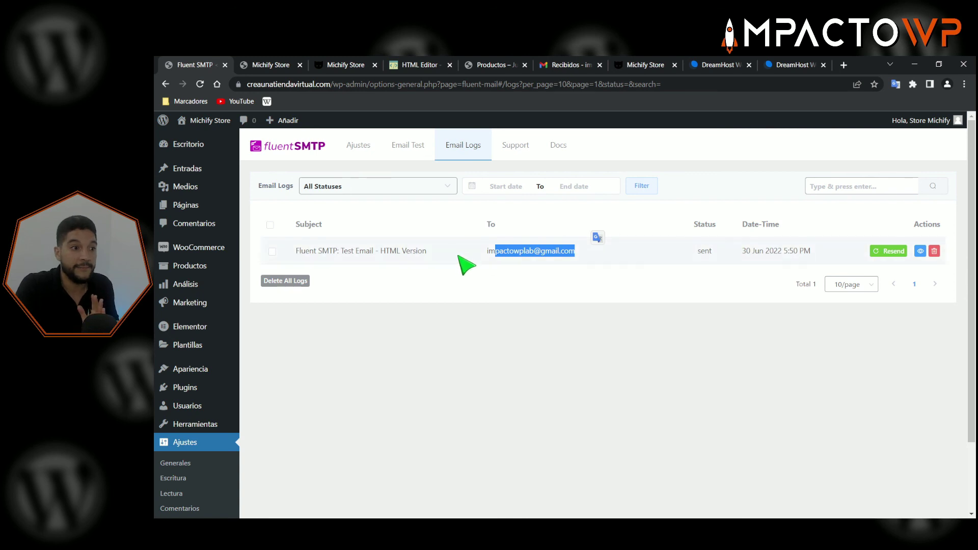
- Confirm in Gmail that the Fluent SMTP test email arrived with its success message, then return to the logs
left_click(565, 63)
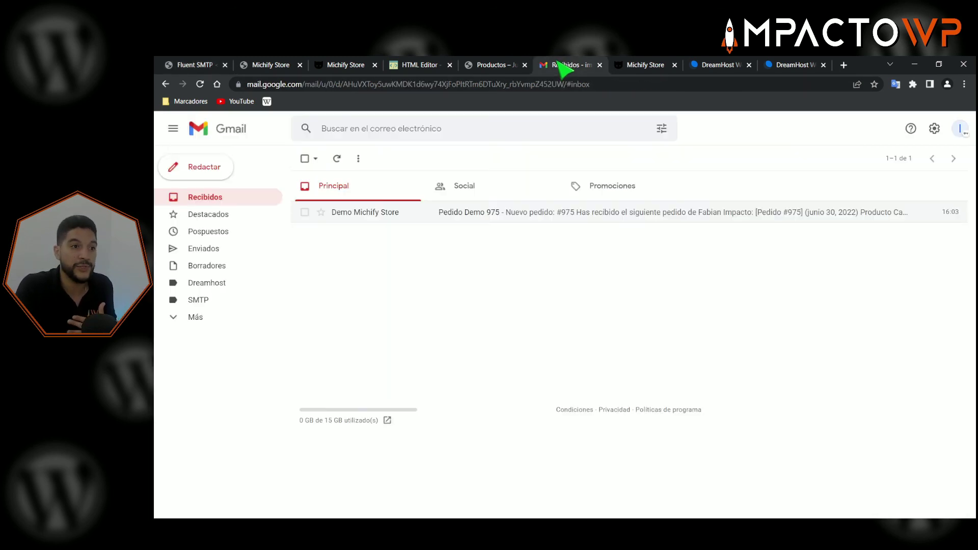
left_click(336, 159)
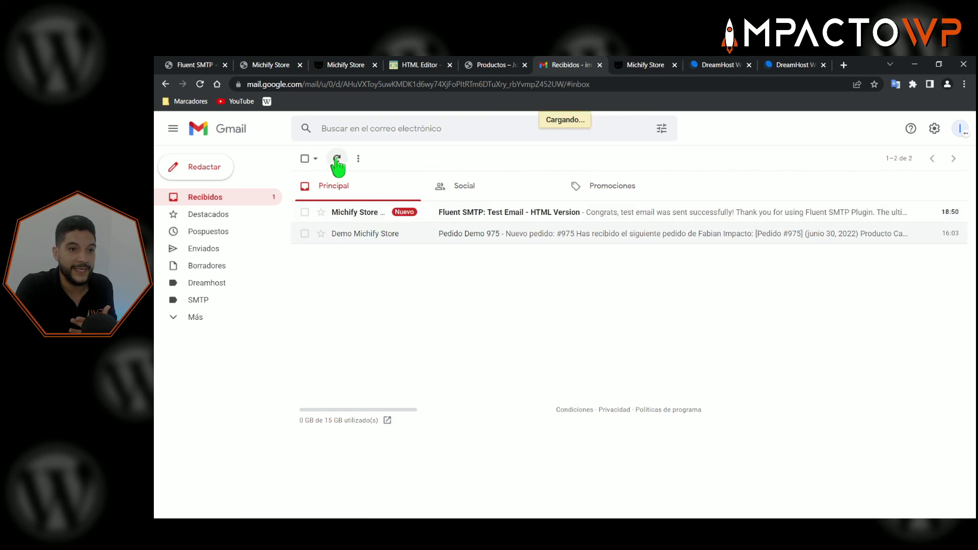
left_click(376, 219)
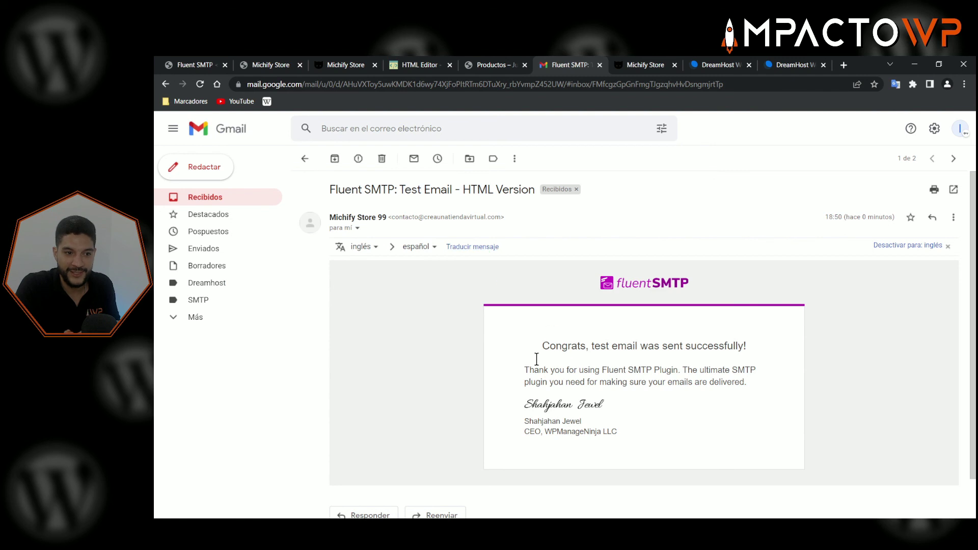
left_click_drag(549, 346, 685, 342)
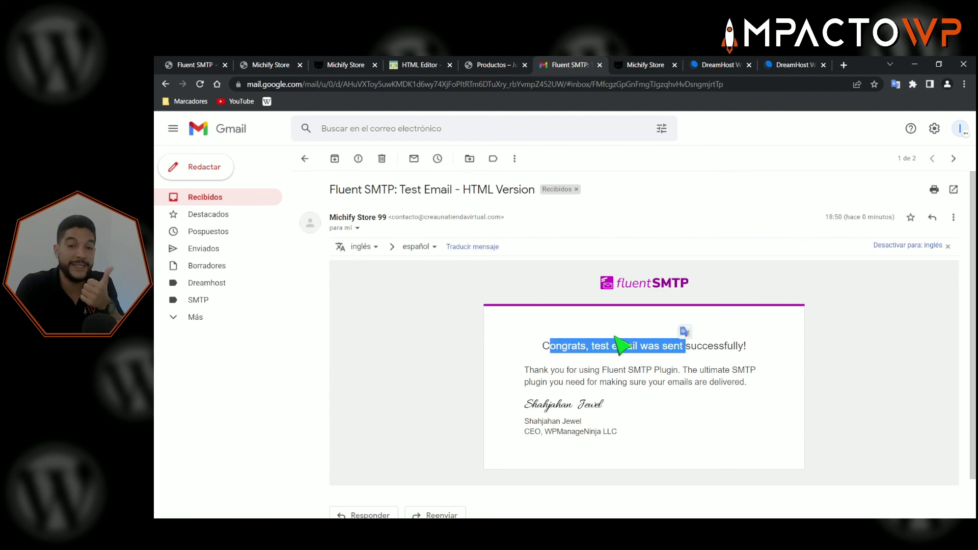
left_click(198, 67)
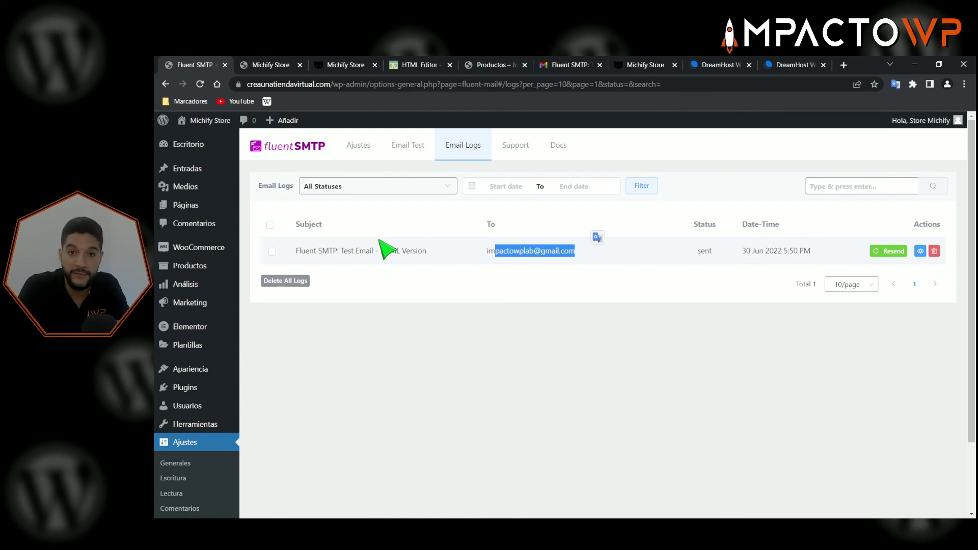
left_click(555, 65)
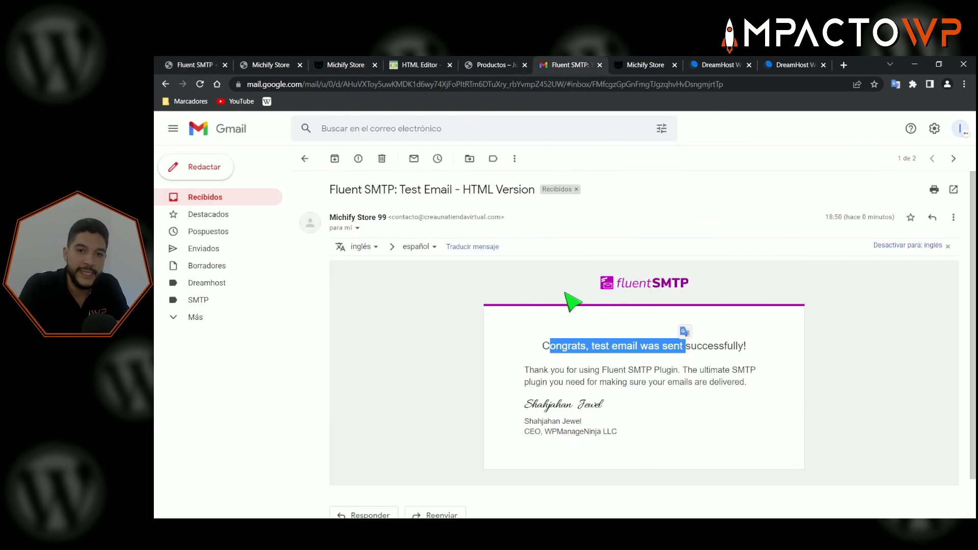
left_click(196, 65)
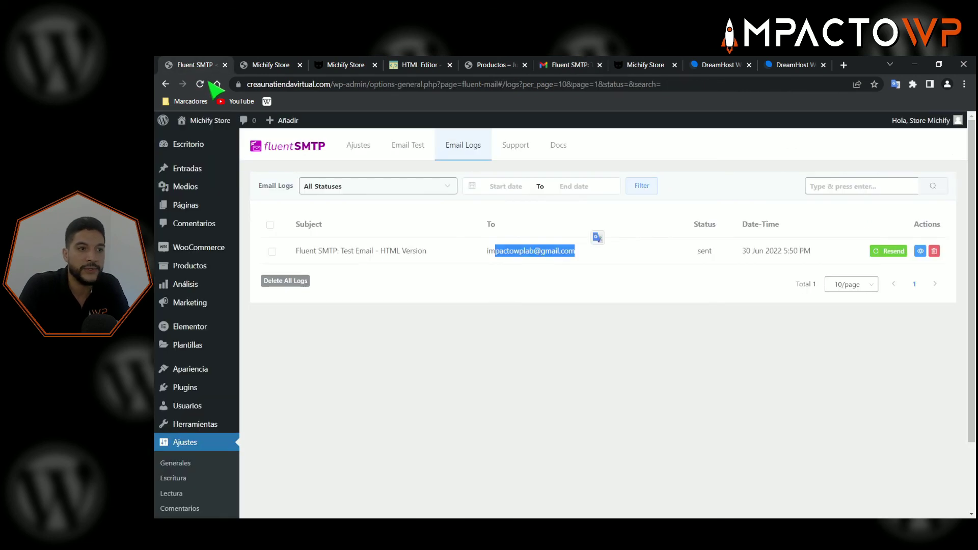
- Close the extra michify.com store and online HTML editor tabs
left_click(358, 145)
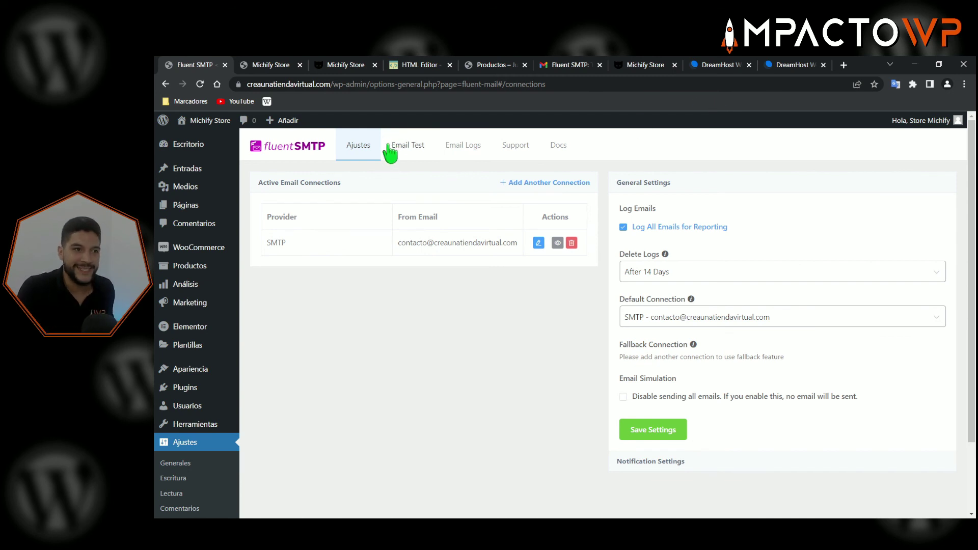
left_click(349, 70)
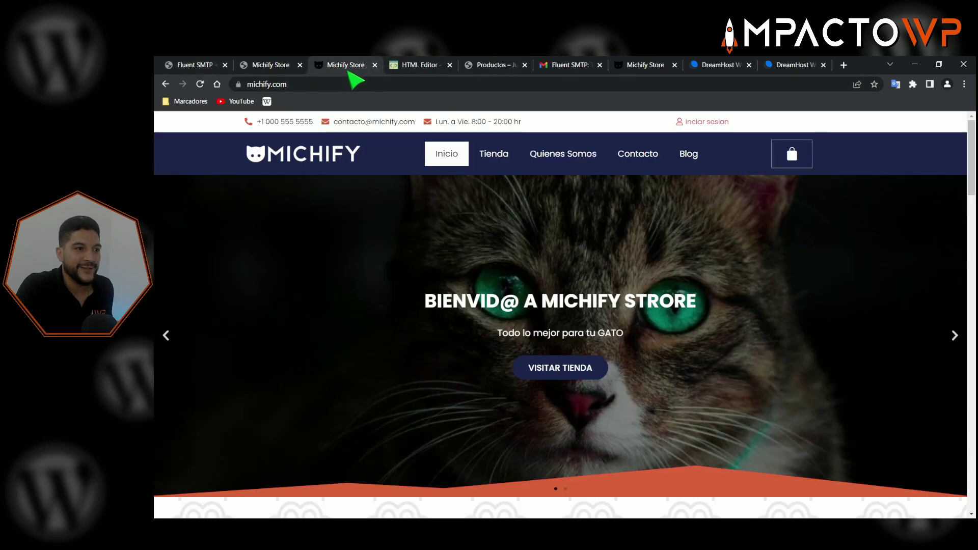
left_click(374, 65)
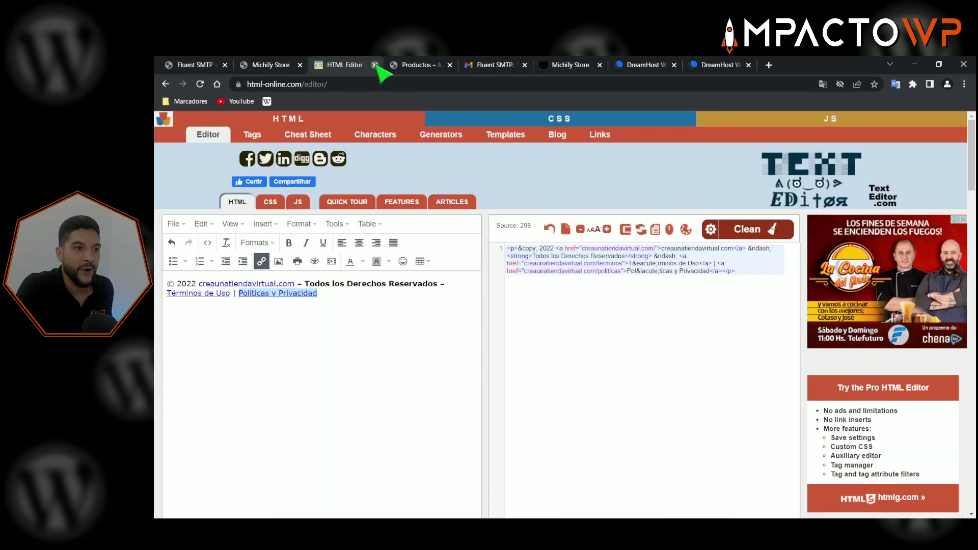
left_click(375, 65)
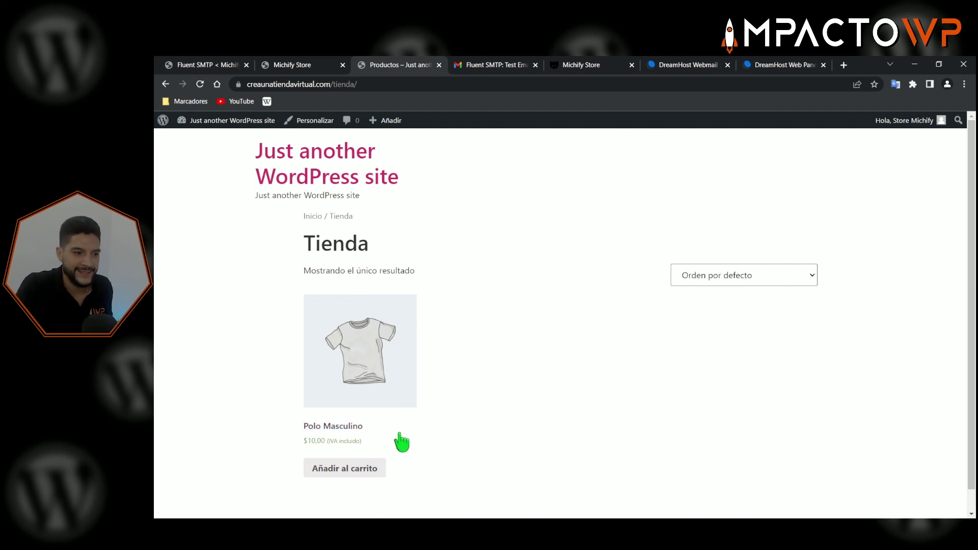
- Add Polo Masculino to the cart, copy the shop page address, and open an incognito window
left_click(352, 470)
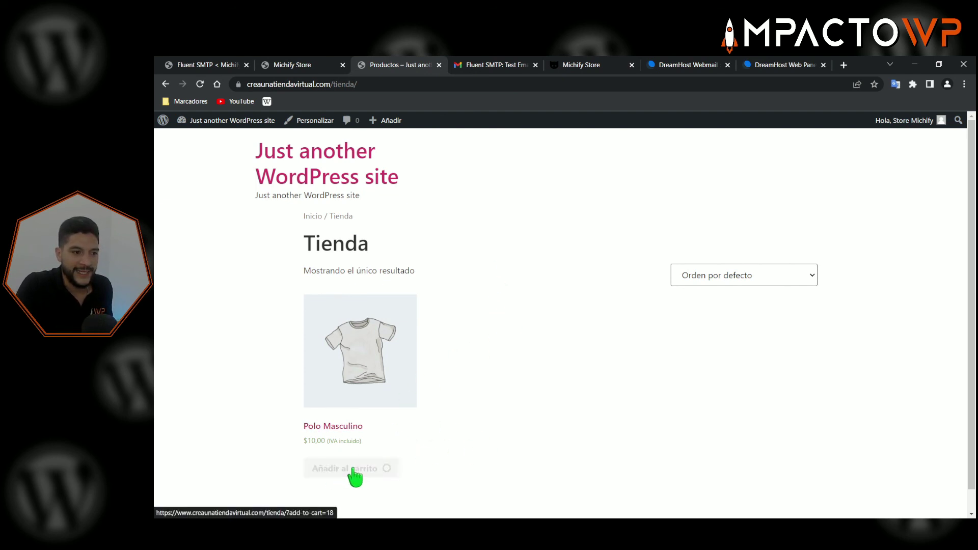
left_click(356, 84)
key("ctrl+c")
right_click(339, 86)
left_click(439, 144)
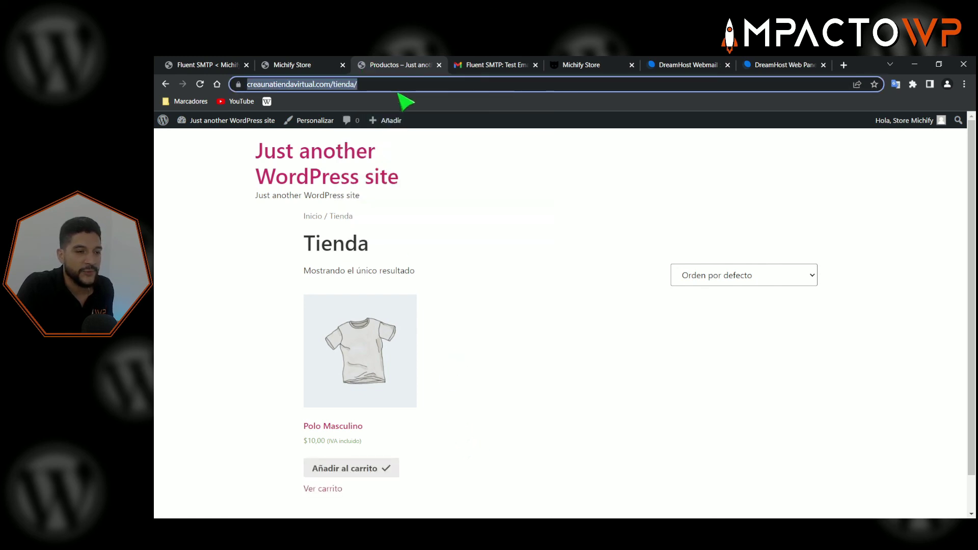
left_click(498, 170)
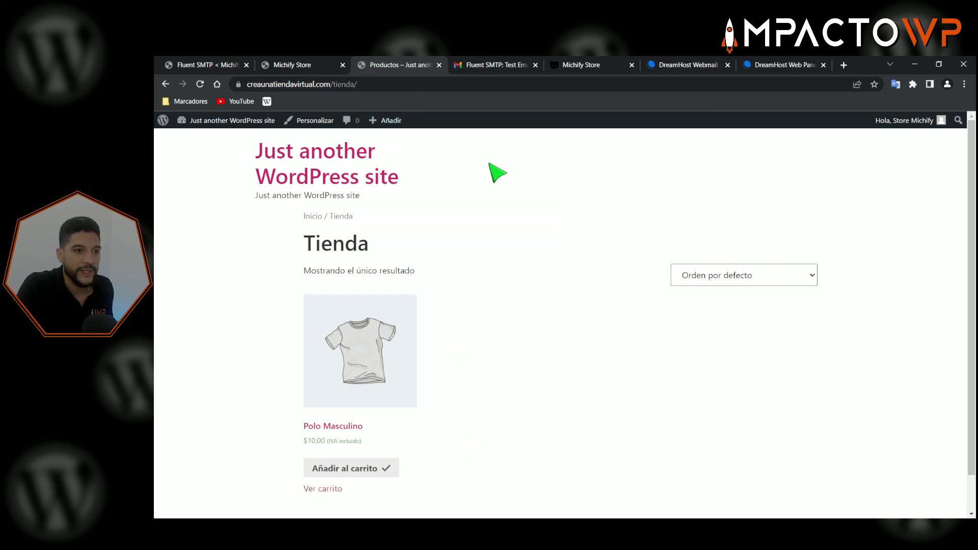
left_click(963, 84)
left_click(866, 126)
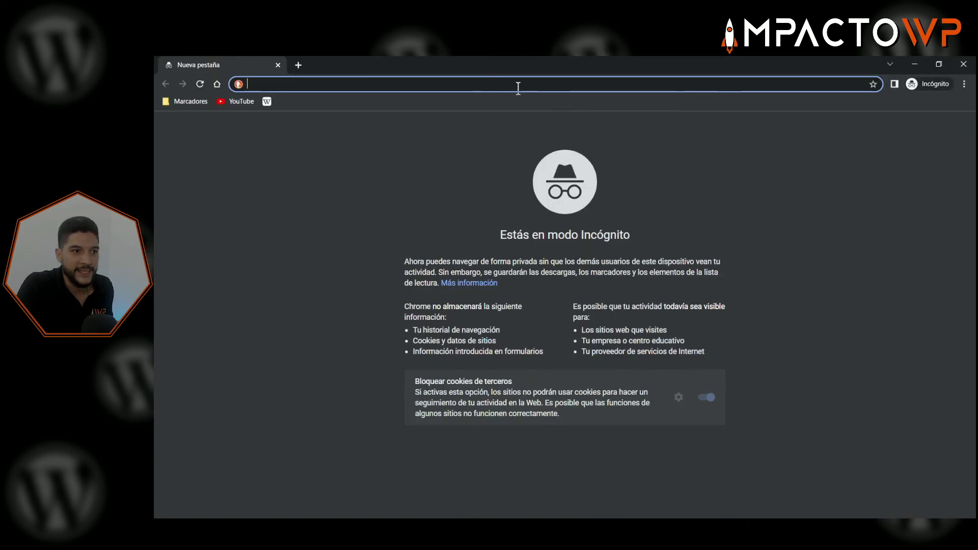
- Load the copied shop address in incognito, add Polo Masculino, and view the cart
right_click(511, 85)
left_click(599, 170)
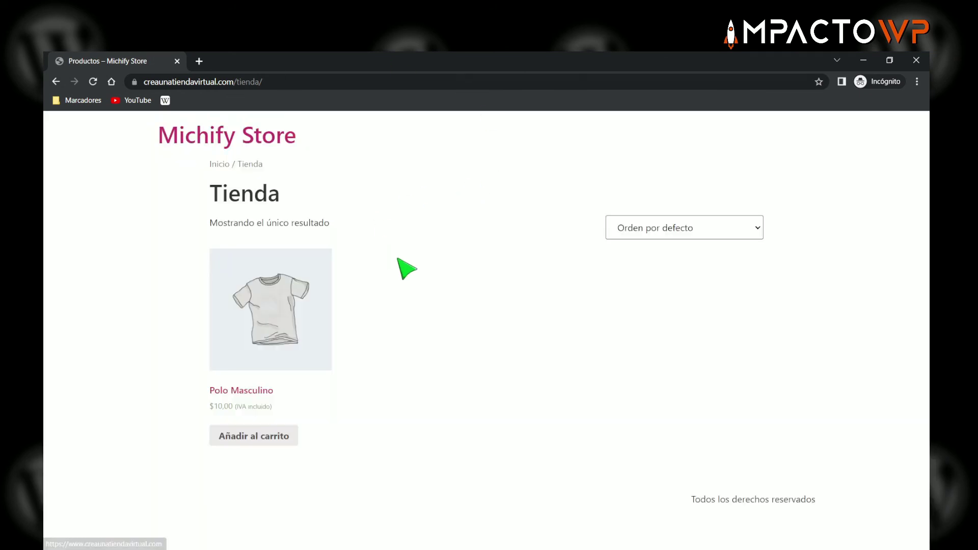
left_click(261, 436)
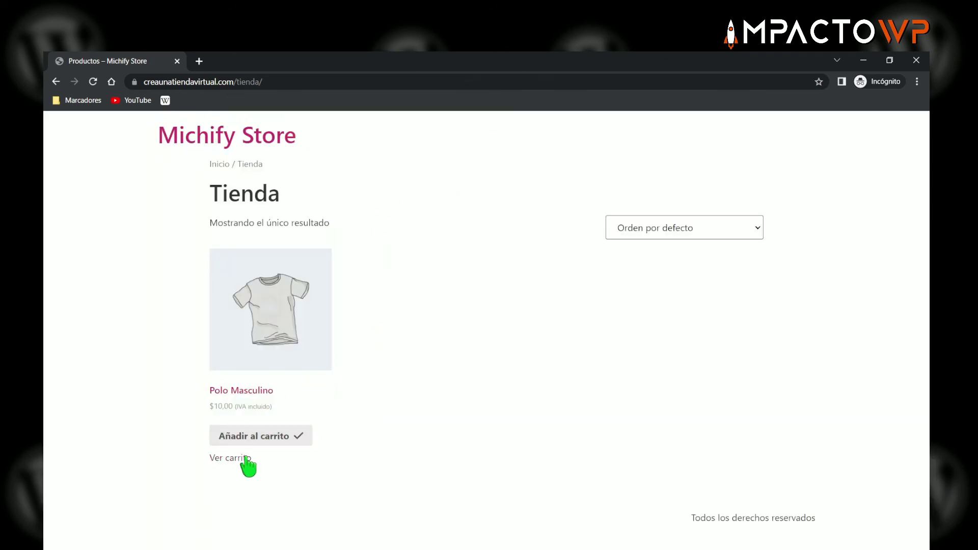
left_click(240, 458)
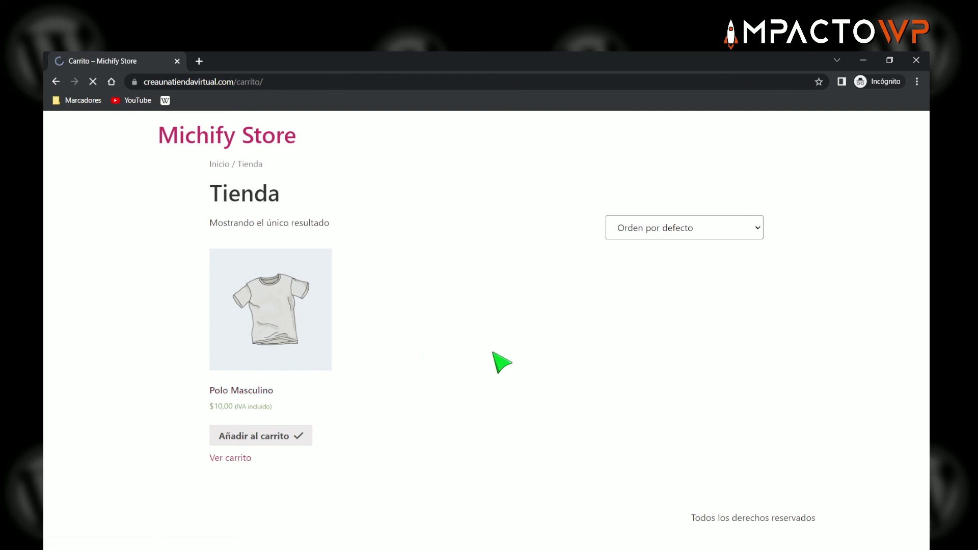
- Review the $30,00 cart with DHL estándar shipping and proceed to checkout
scroll(657, 362, "down", 1)
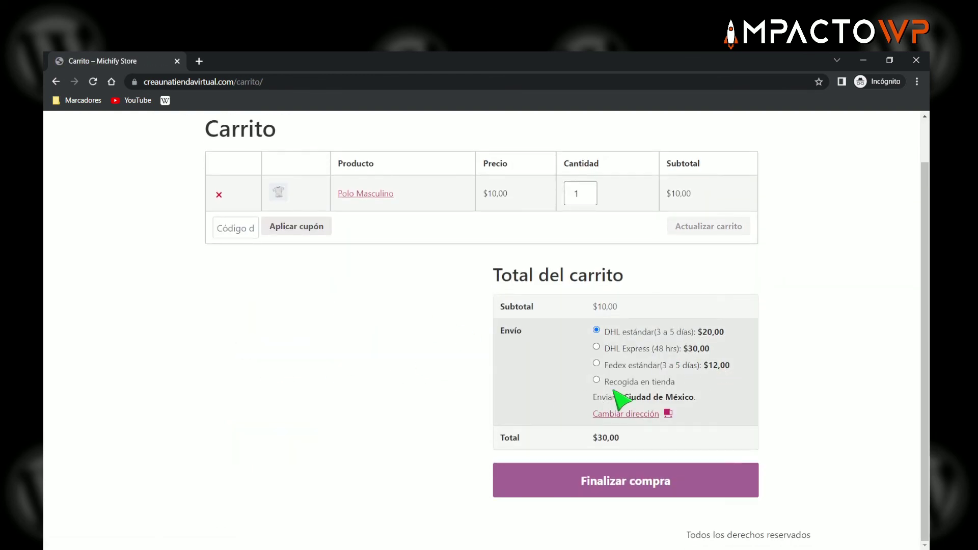
scroll(489, 397, "up", 1)
scroll(657, 433, "down", 1)
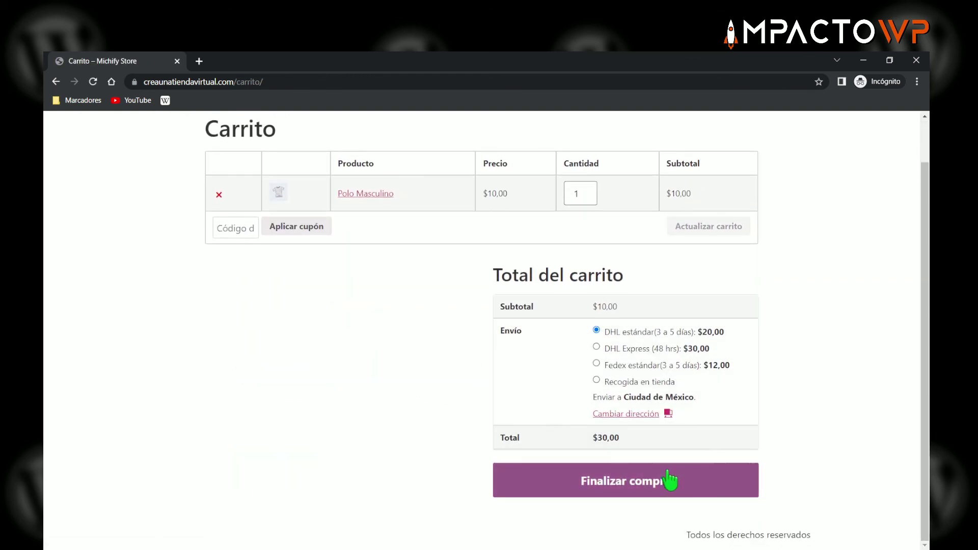
left_click(631, 487)
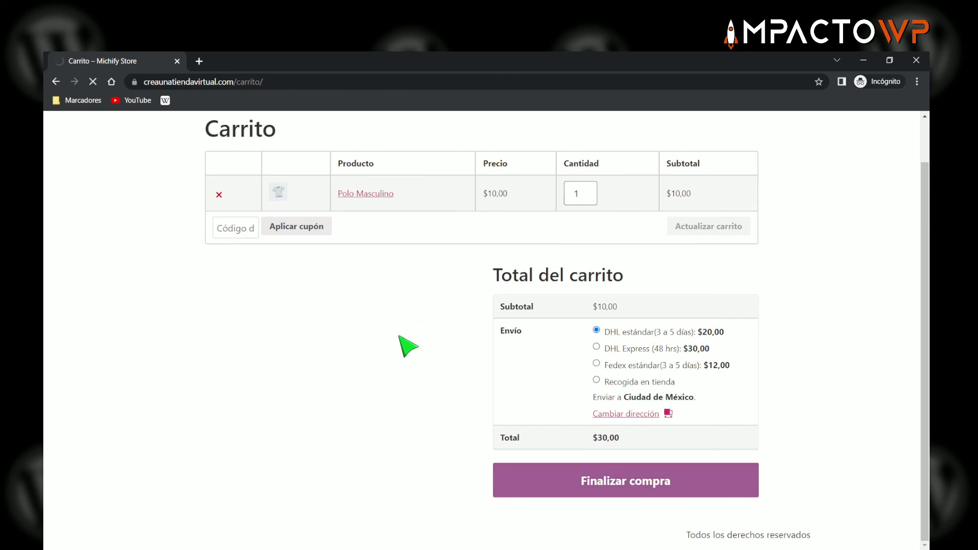
scroll(288, 298, "down", 2)
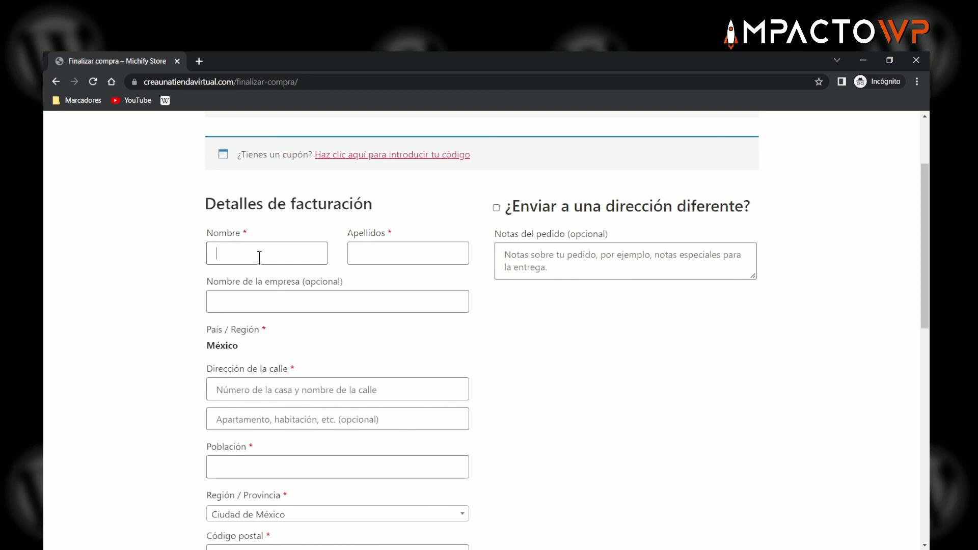
- Fill in the billing last name, street address, town, postal code, phone number and e-mail
left_click(399, 254)
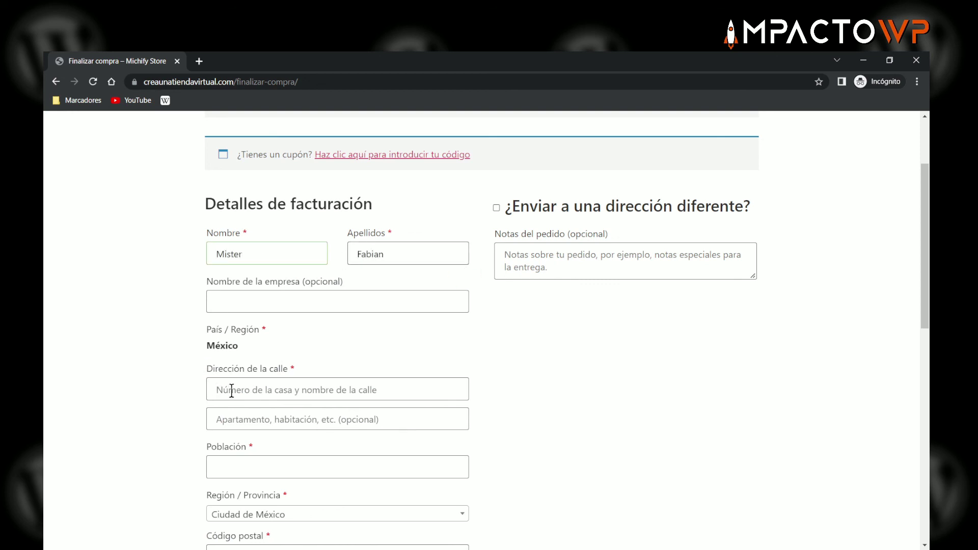
left_click(268, 389)
type("Calle 45")
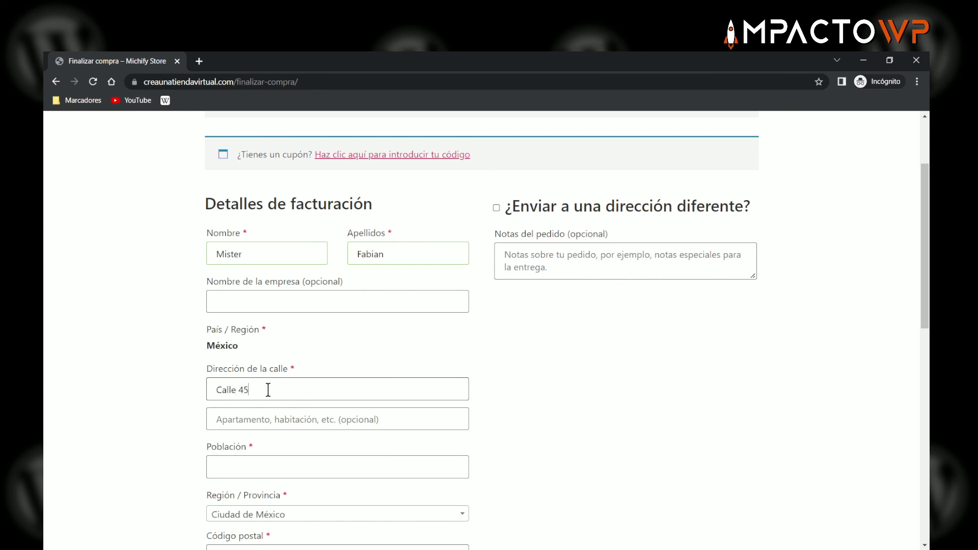
scroll(269, 390, "down", 2)
left_click(256, 350)
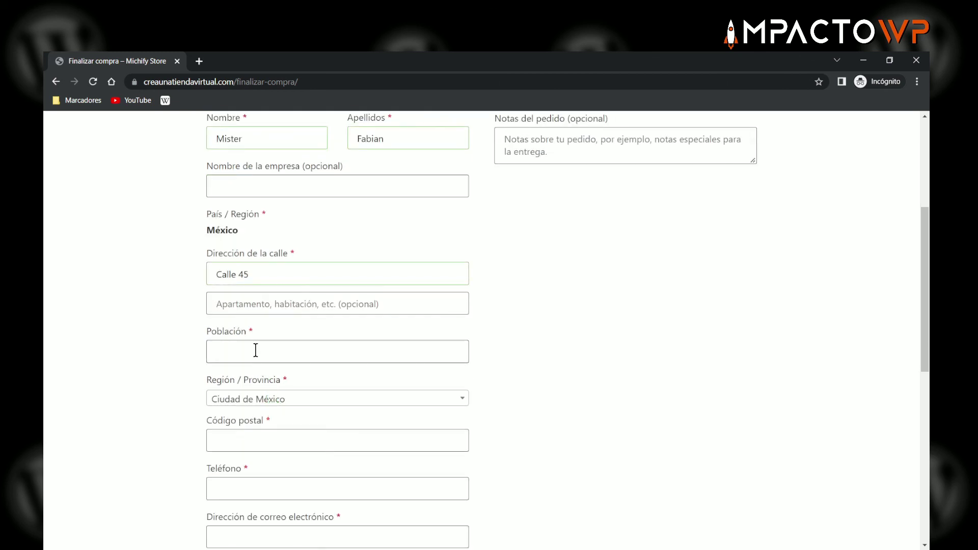
left_click(249, 441)
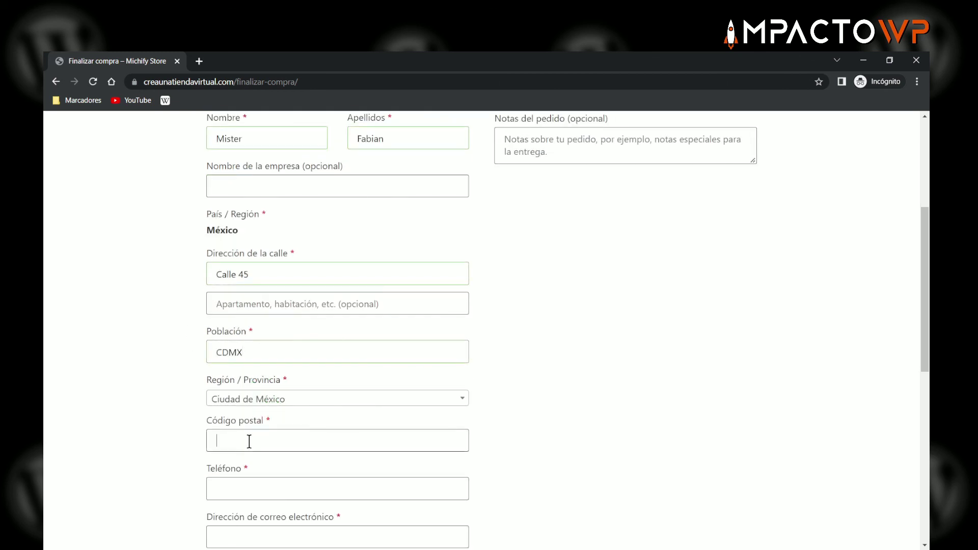
type("123456")
scroll(249, 441, "down", 2)
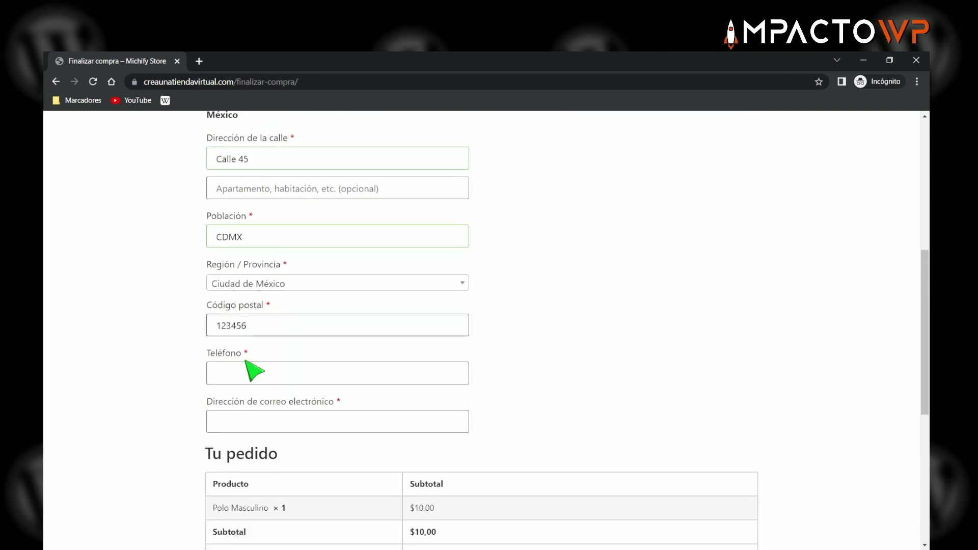
left_click(247, 373)
type("519876543210")
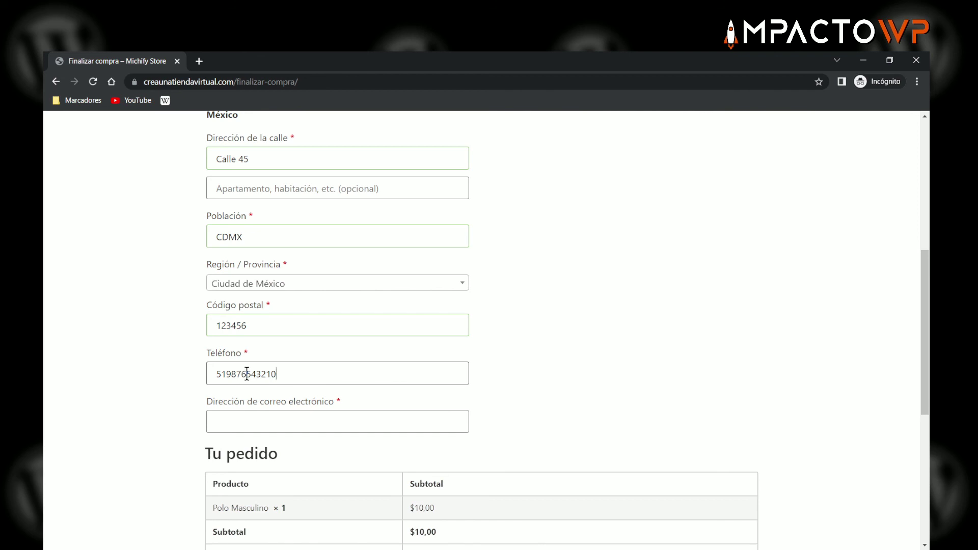
scroll(270, 392, "down", 1)
left_click(258, 361)
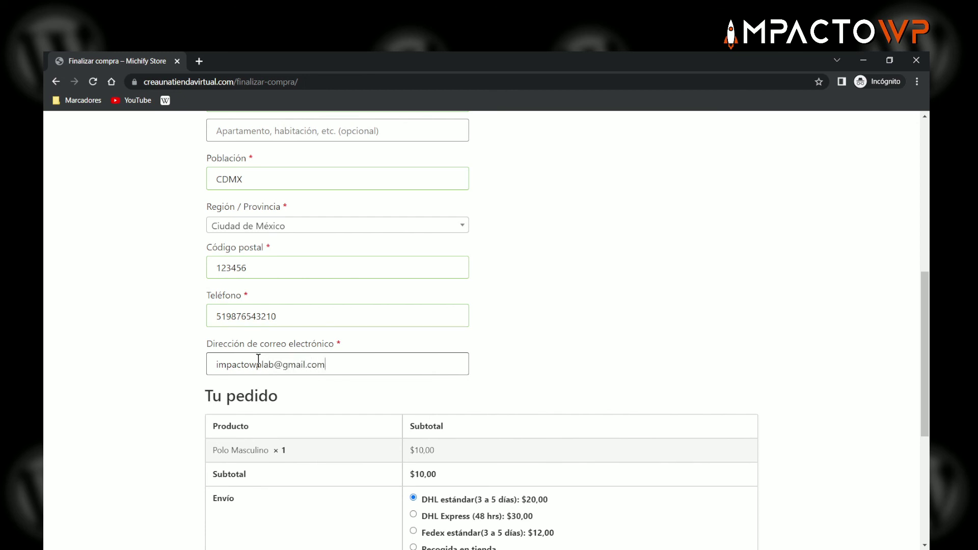
- Choose Contra reembolso as payment and place the $30,00 test order
scroll(410, 387, "down", 5)
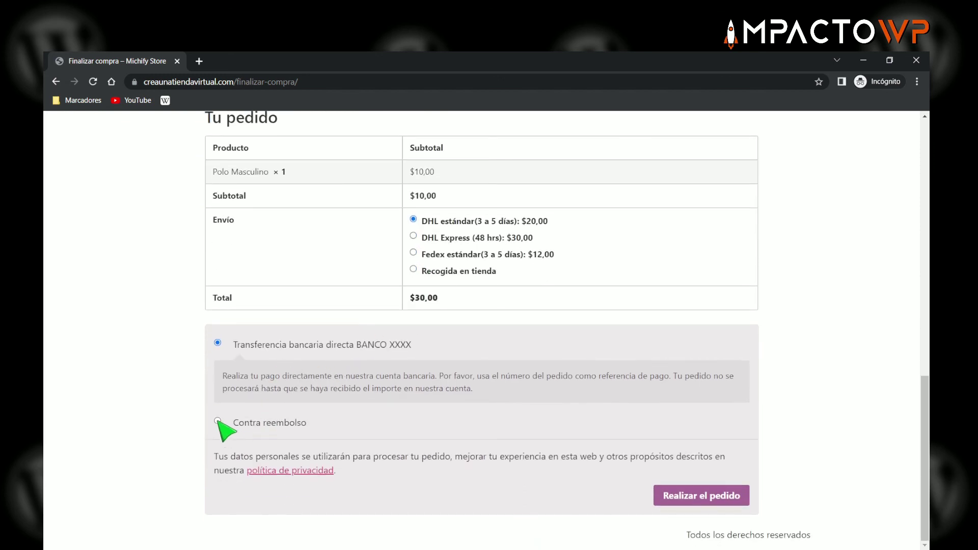
left_click(218, 421)
scroll(382, 309, "up", 4)
scroll(284, 389, "down", 4)
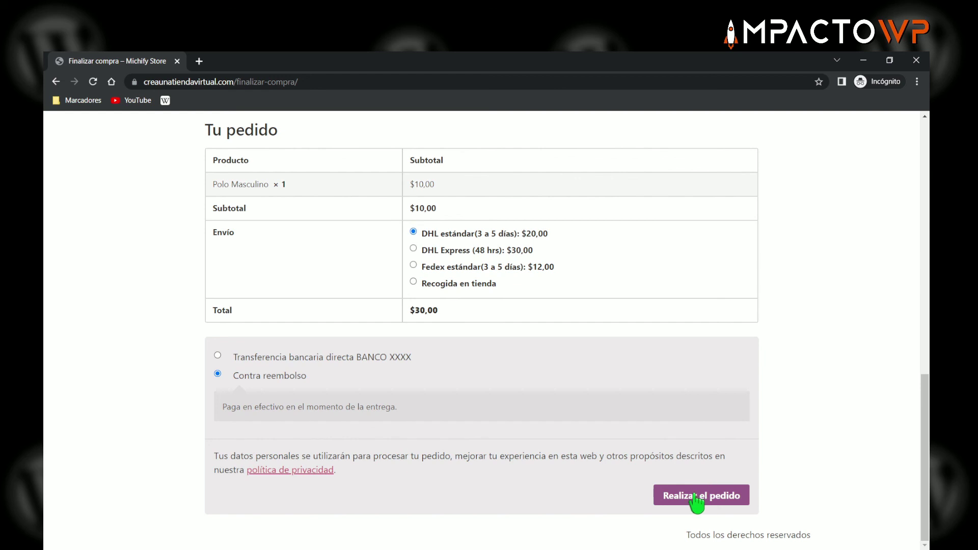
left_click(691, 497)
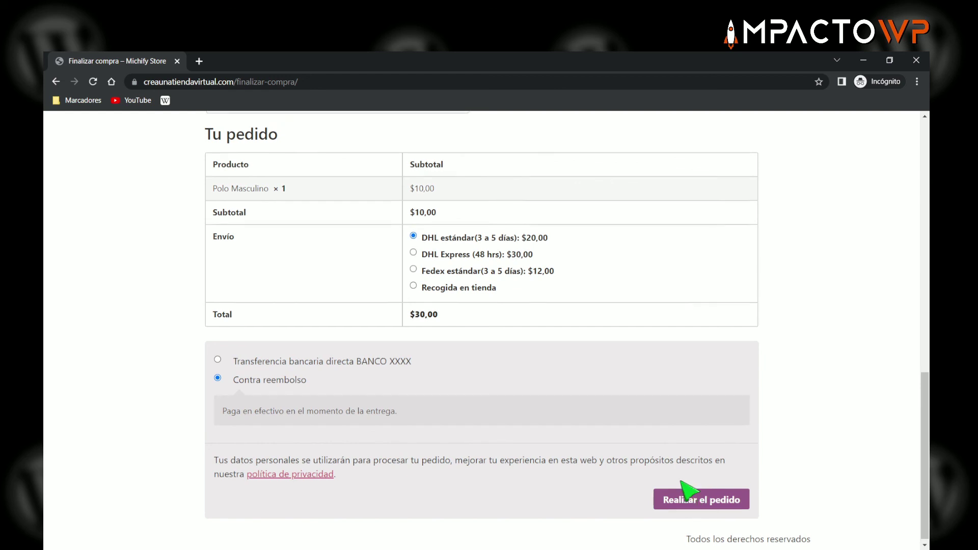
scroll(572, 375, "down", 10)
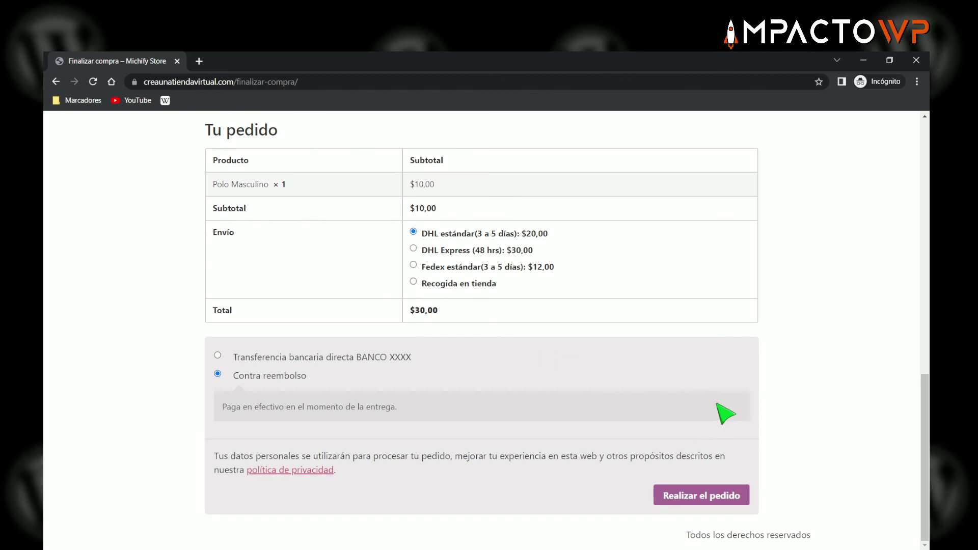
left_click(694, 497)
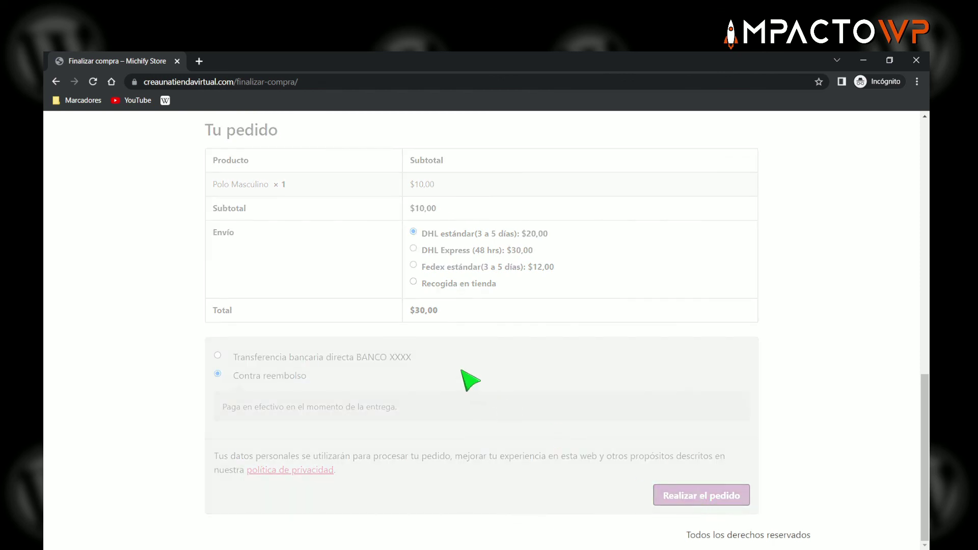